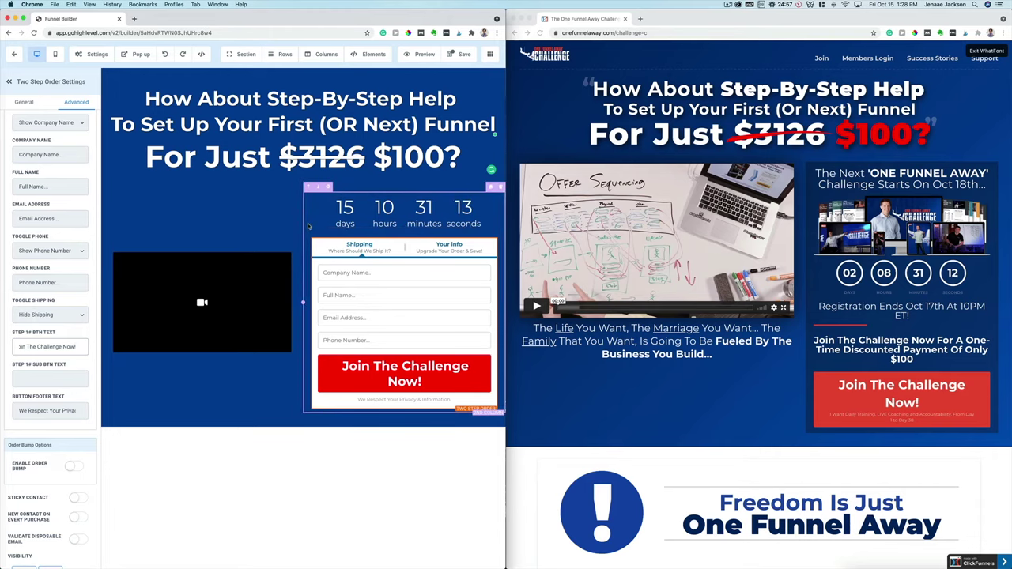
Open the settings of the column holding the countdown and order form, and sample a colour from the One Funnel Away page
click(308, 226)
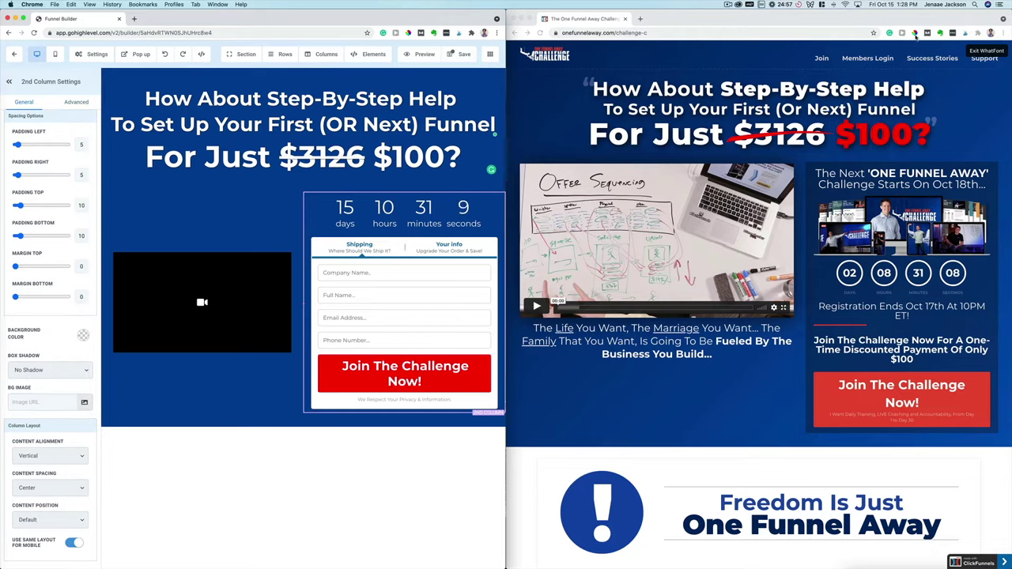
click(914, 34)
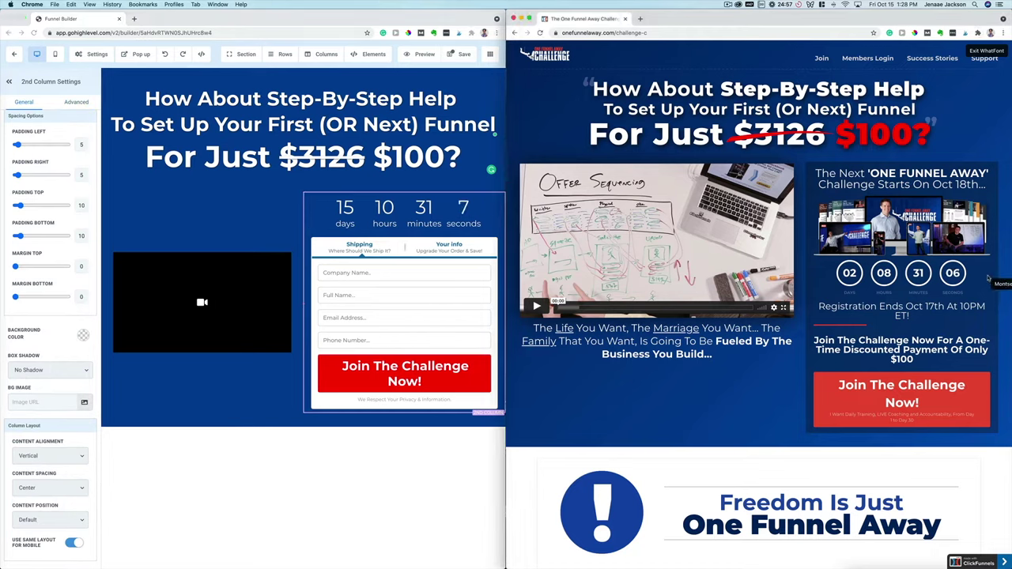
click(870, 139)
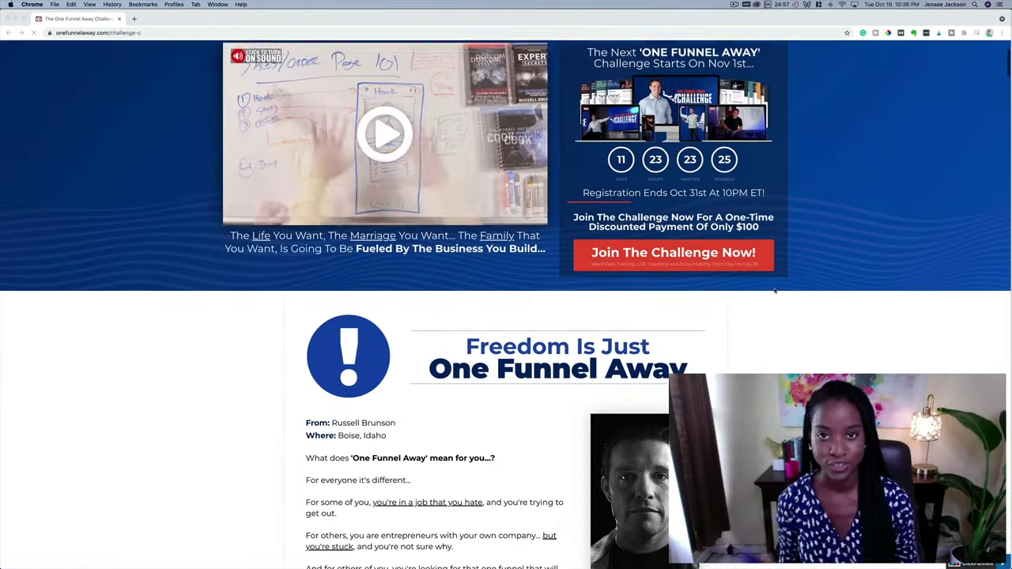
Look through the One Funnel Away challenge page from the video area down to the opening letter
scroll(775, 291, down, 3)
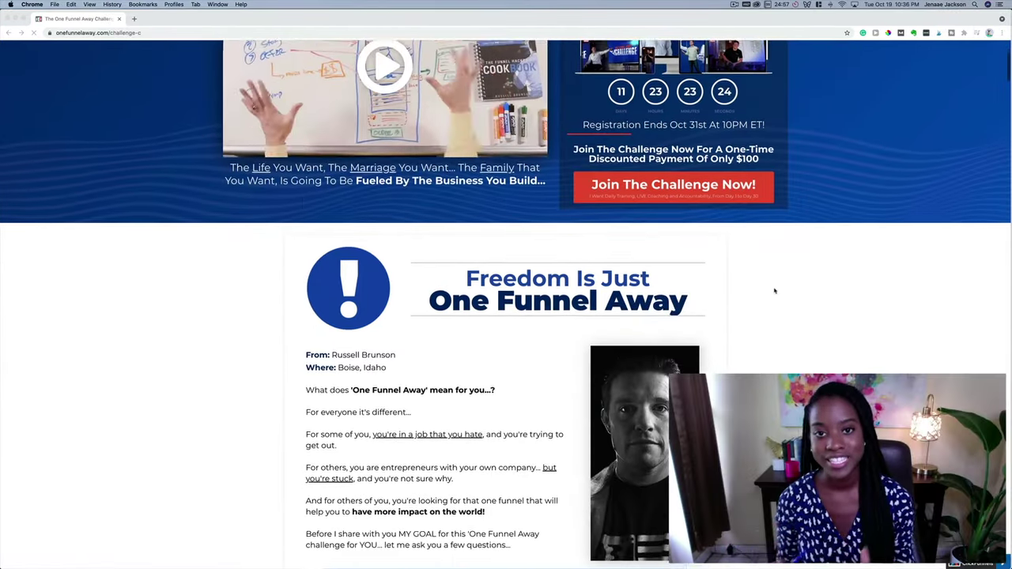
scroll(775, 291, down, 5)
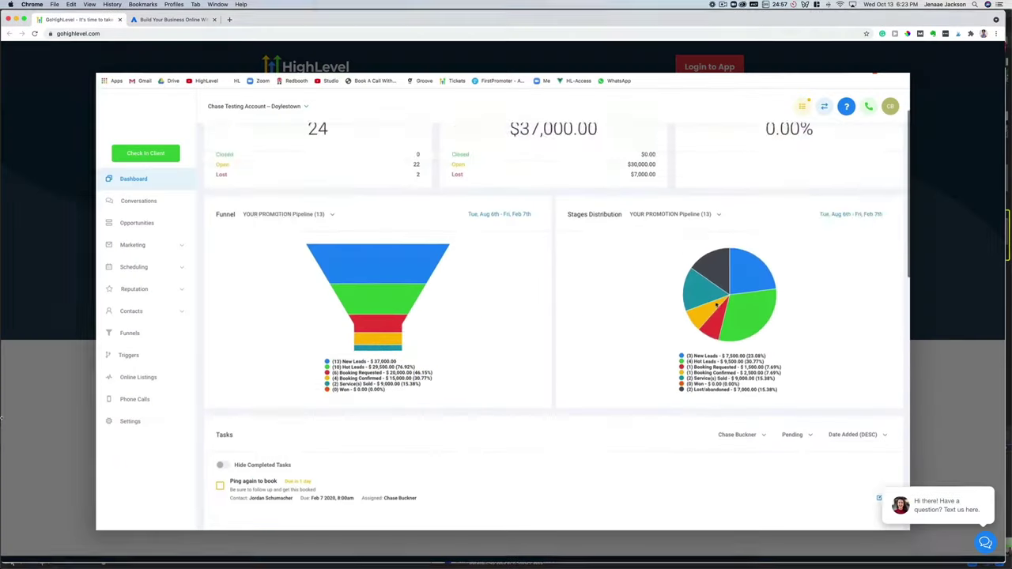
Watch the HighLevel demo video, leave full screen and look through the HighLevel home page's feature sections
scroll(717, 305, down, 2)
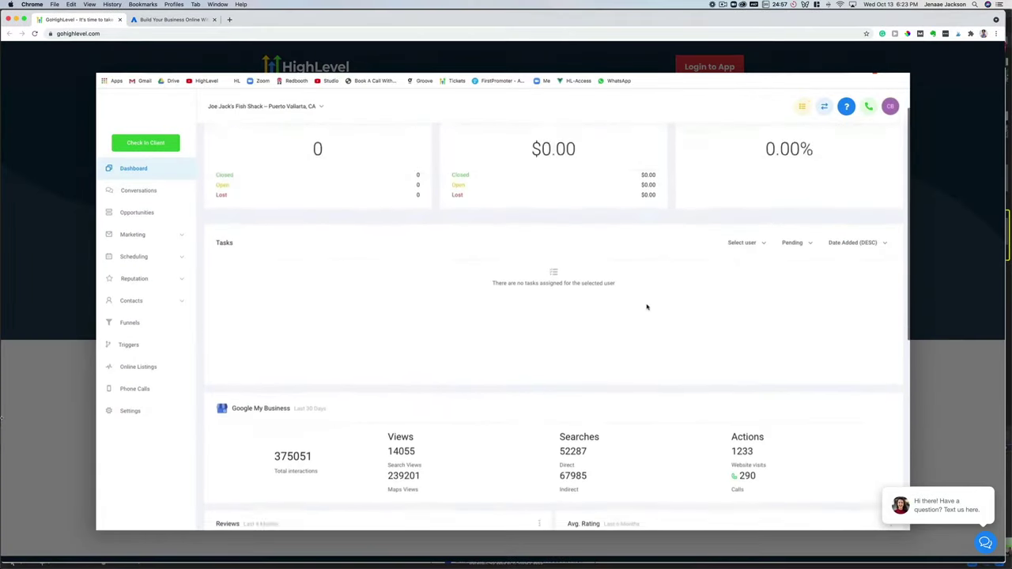
scroll(647, 307, down, 6)
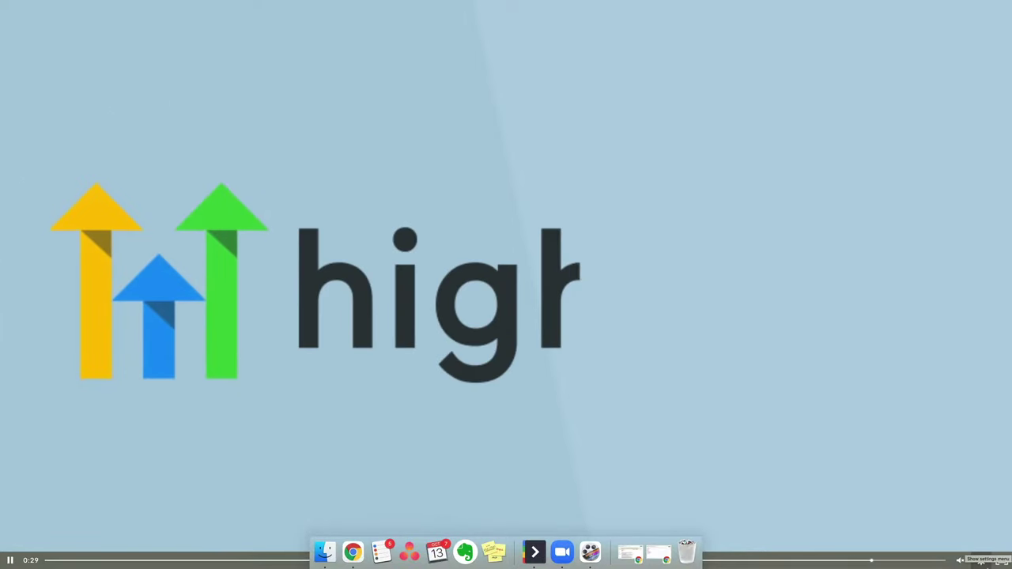
key(Escape)
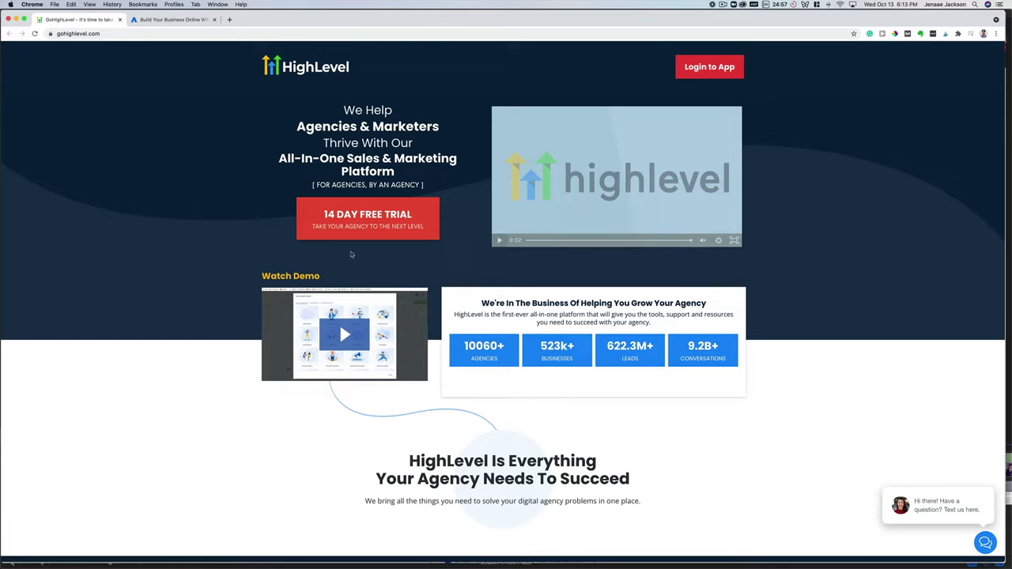
scroll(55, 151, down, 6)
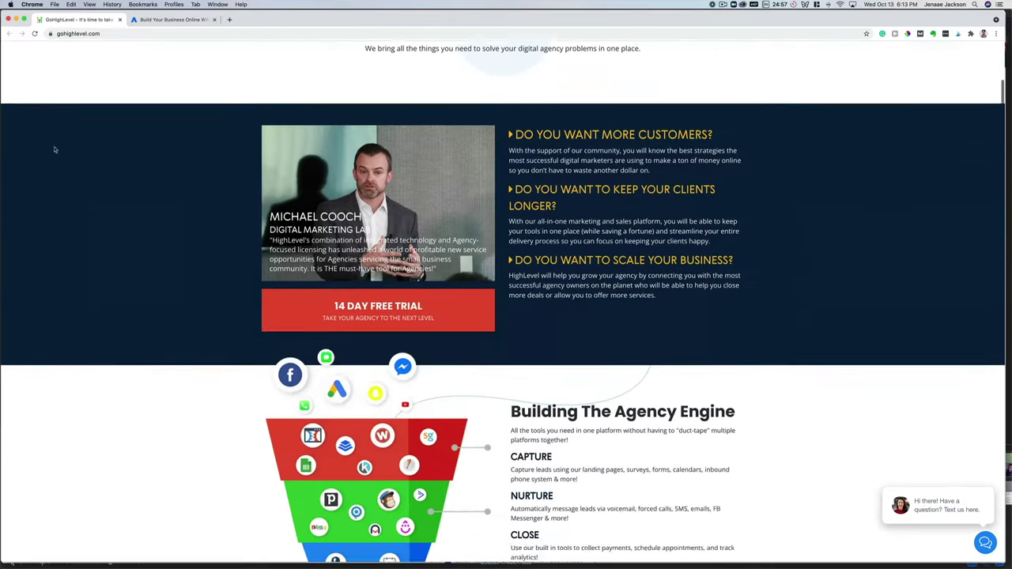
scroll(54, 150, down, 7)
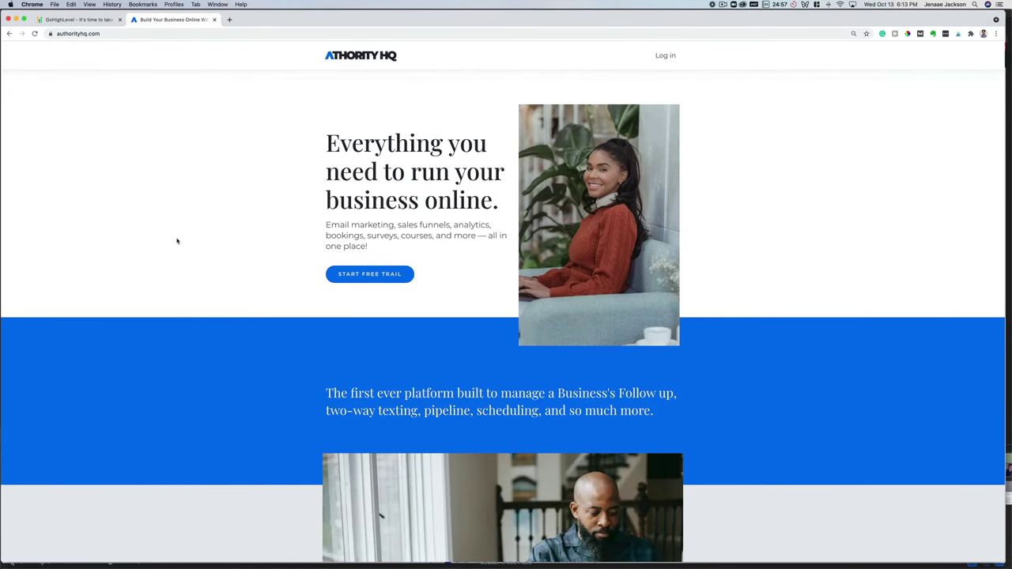
Look through the Authority HQ home page from the main headline to the features included with every plan
scroll(177, 241, down, 3)
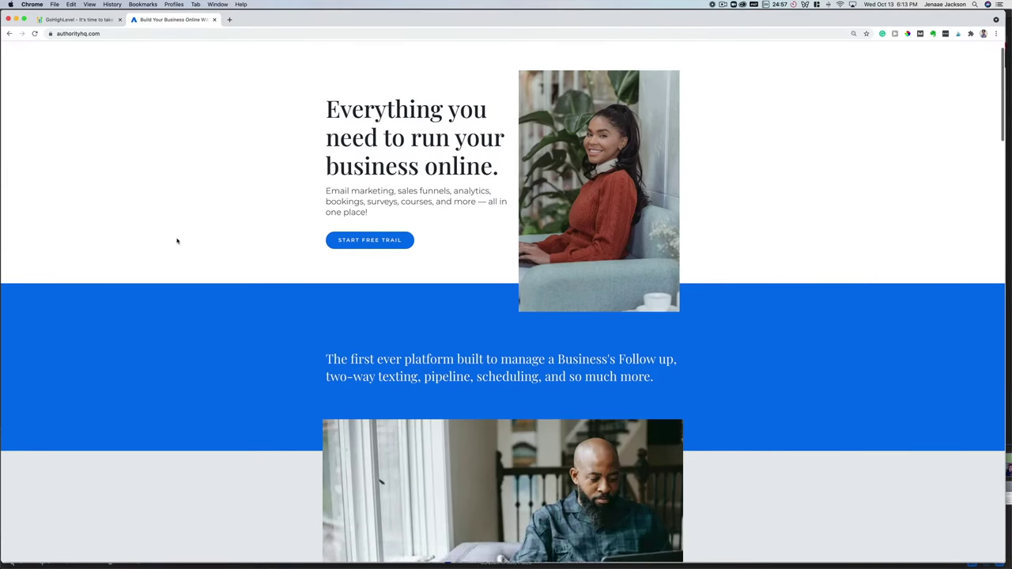
scroll(177, 241, down, 5)
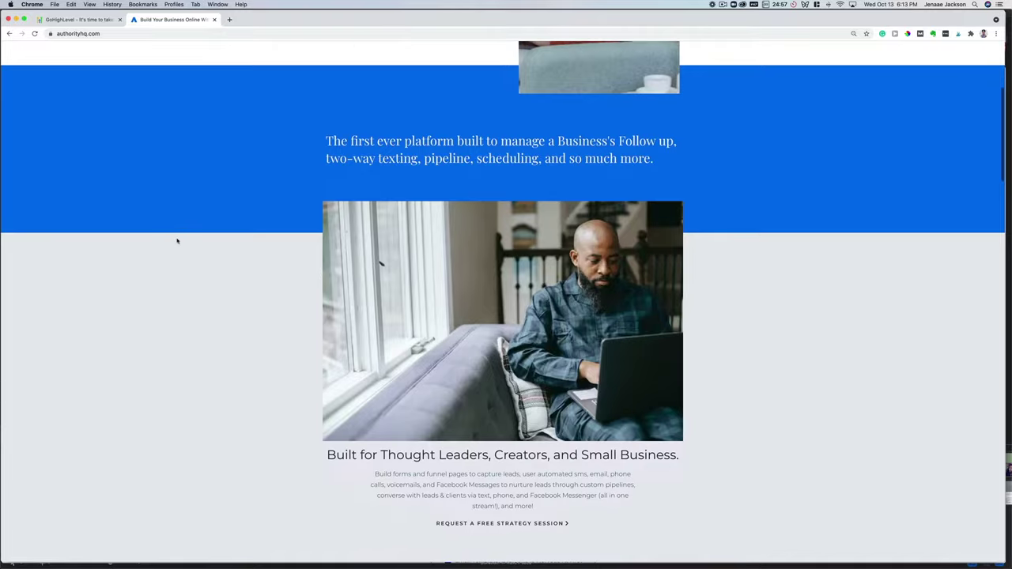
scroll(177, 242, down, 8)
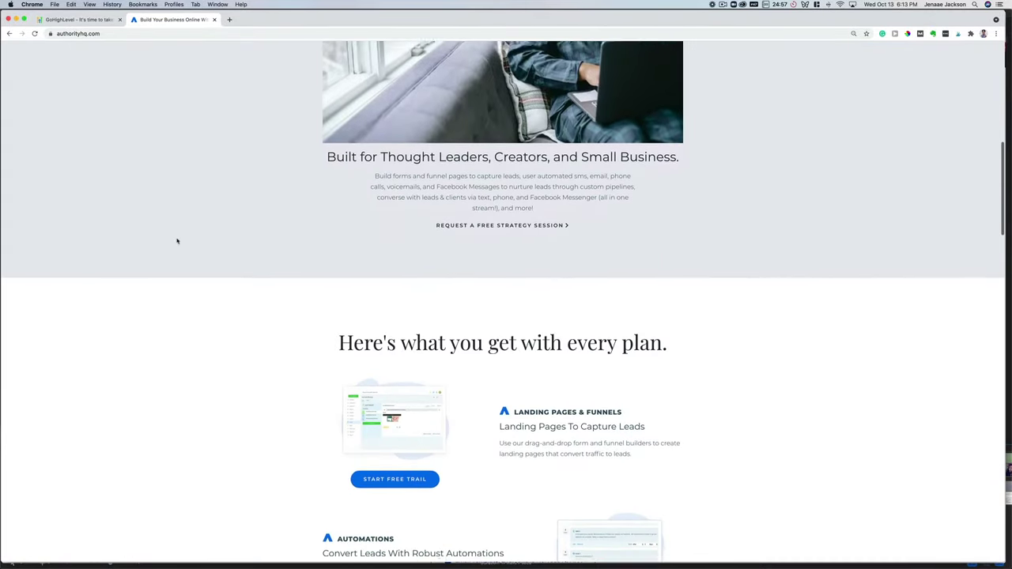
scroll(177, 242, down, 4)
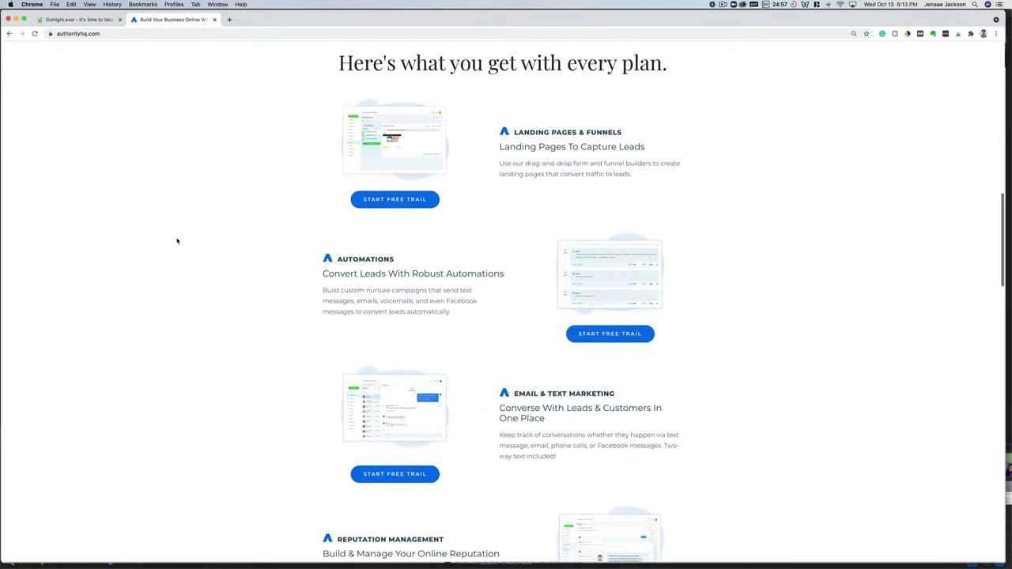
scroll(177, 242, down, 5)
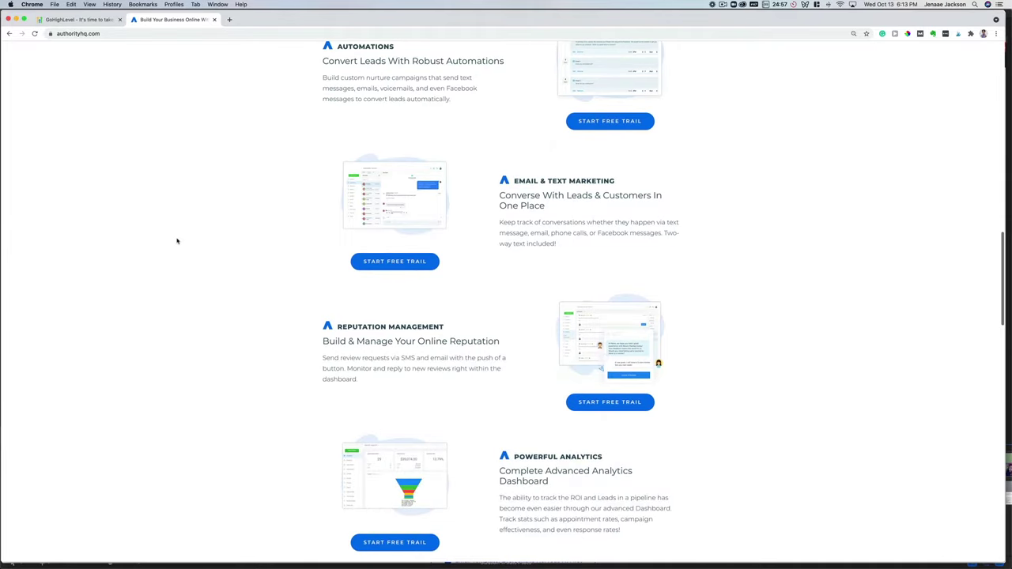
scroll(177, 241, down, 4)
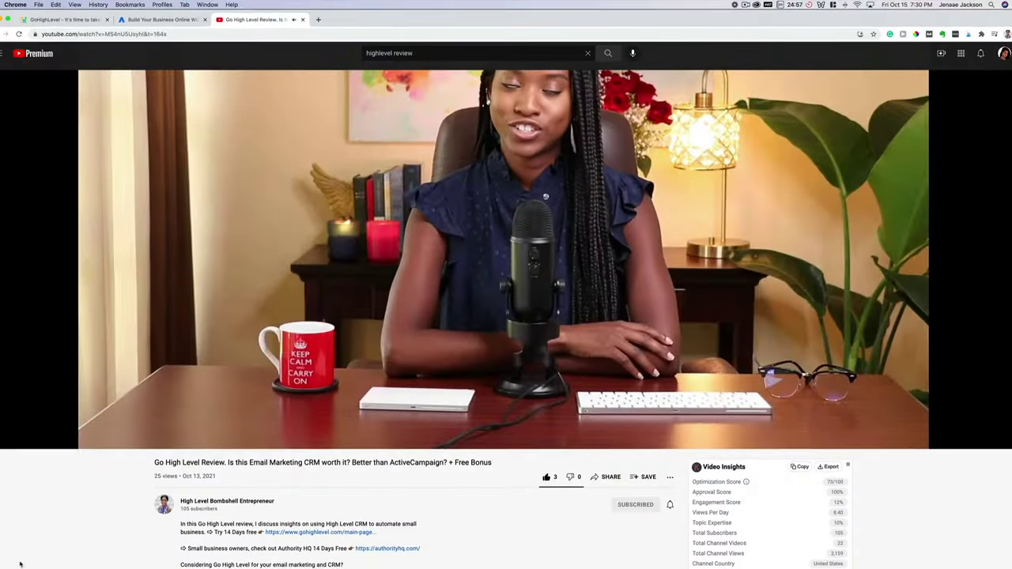
Read the description and chapter list of the Go High Level review video on YouTube and follow its 14-day trial link
scroll(20, 563, down, 4)
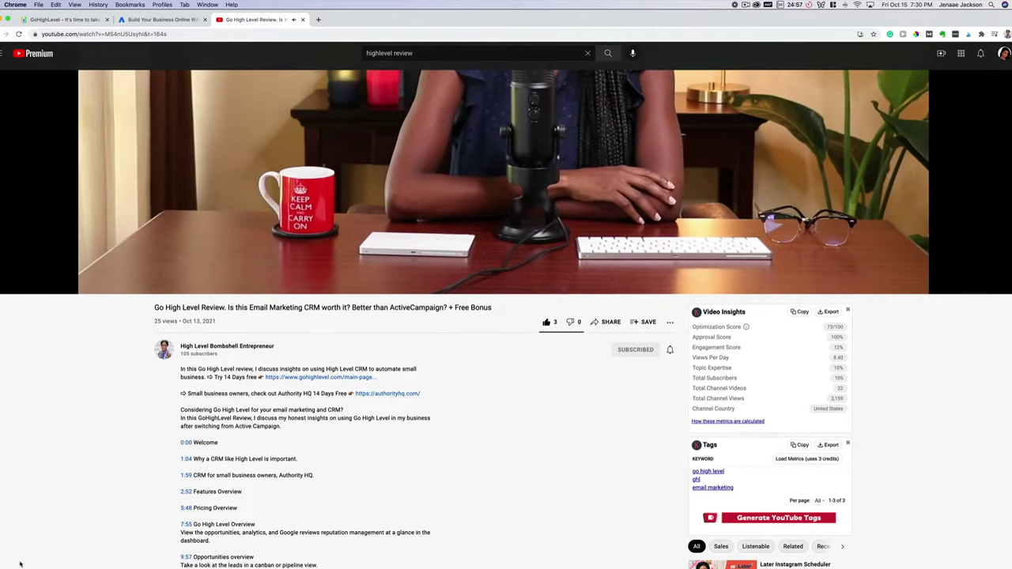
scroll(20, 564, down, 5)
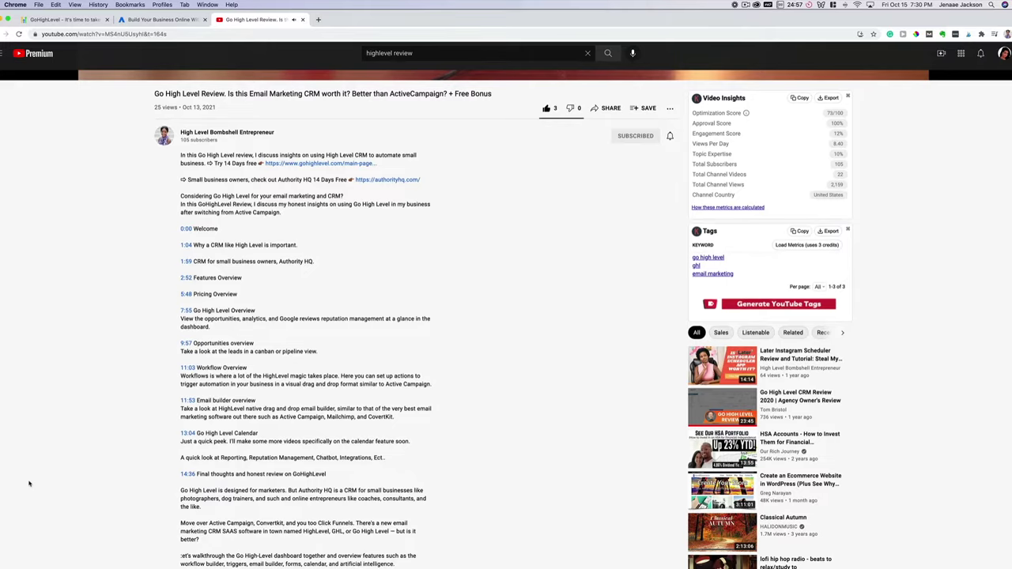
scroll(30, 483, down, 2)
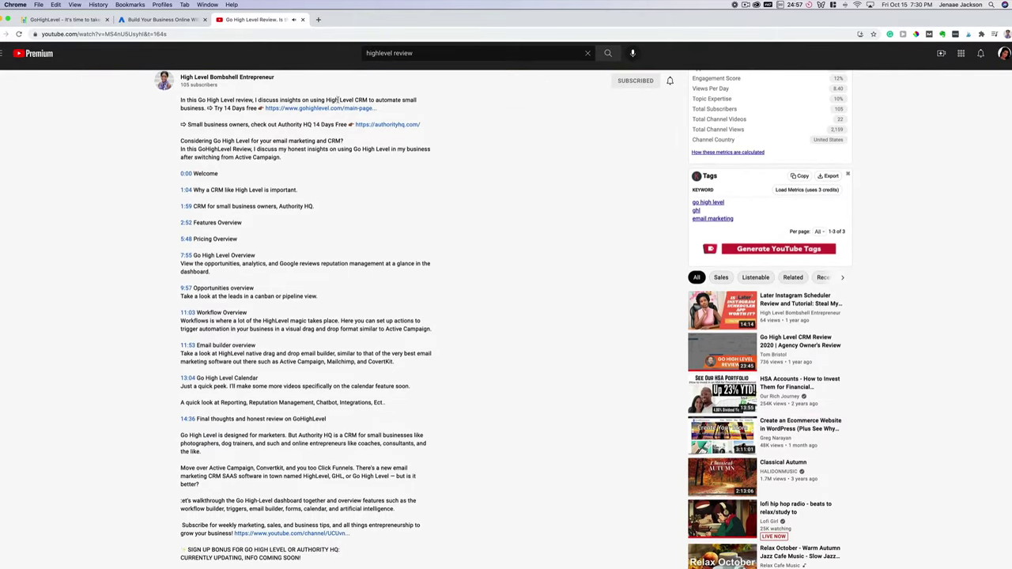
click(338, 109)
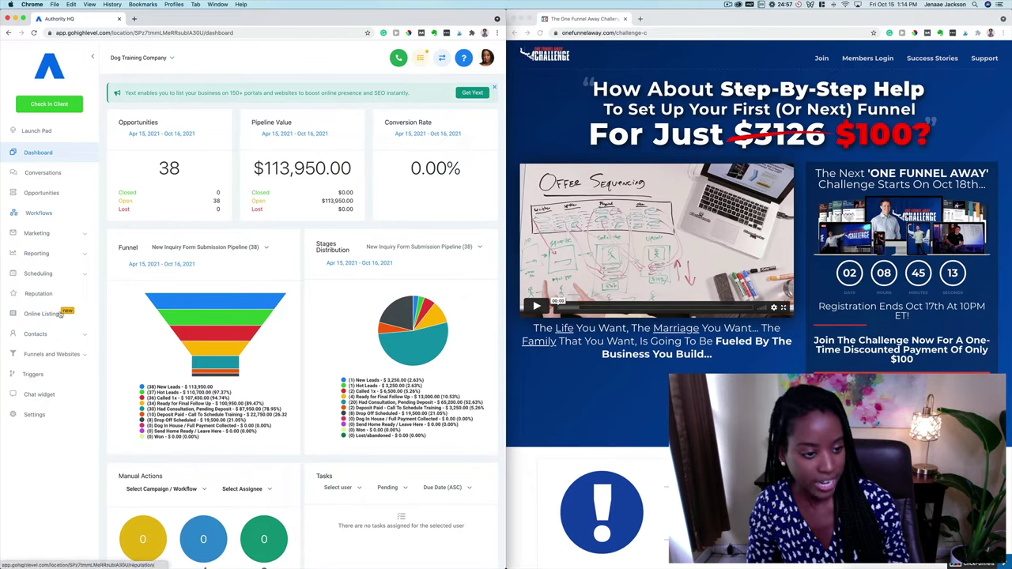
Create a blank funnel named "Dupe of OFA Challenge" in the Dog Training Company account
click(82, 356)
click(17, 379)
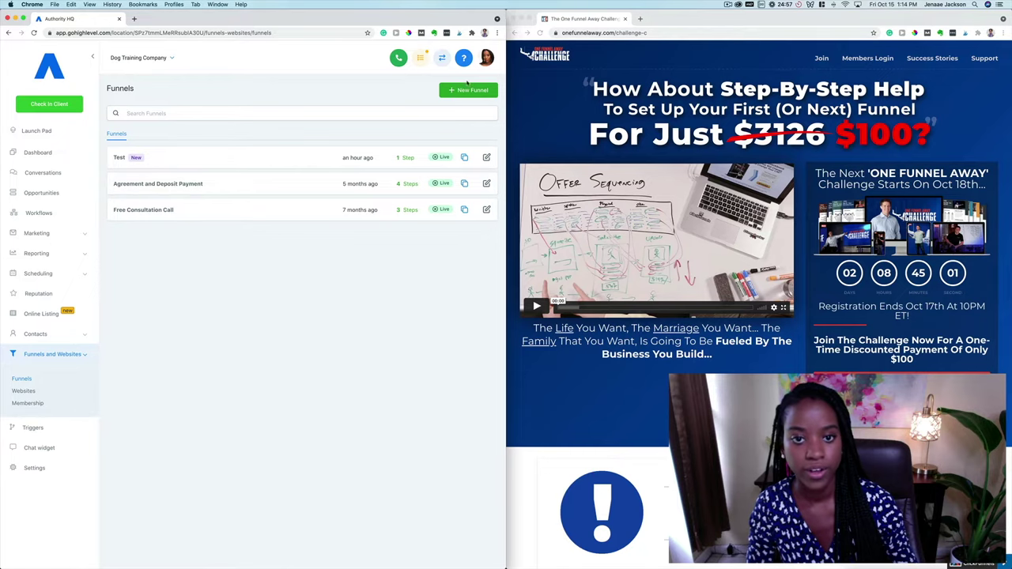
click(469, 90)
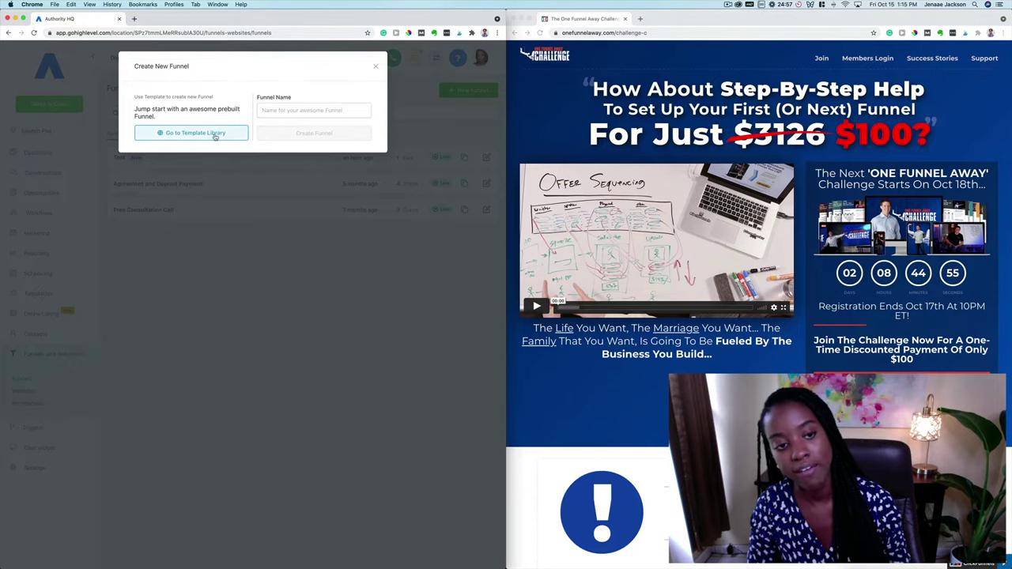
click(289, 111)
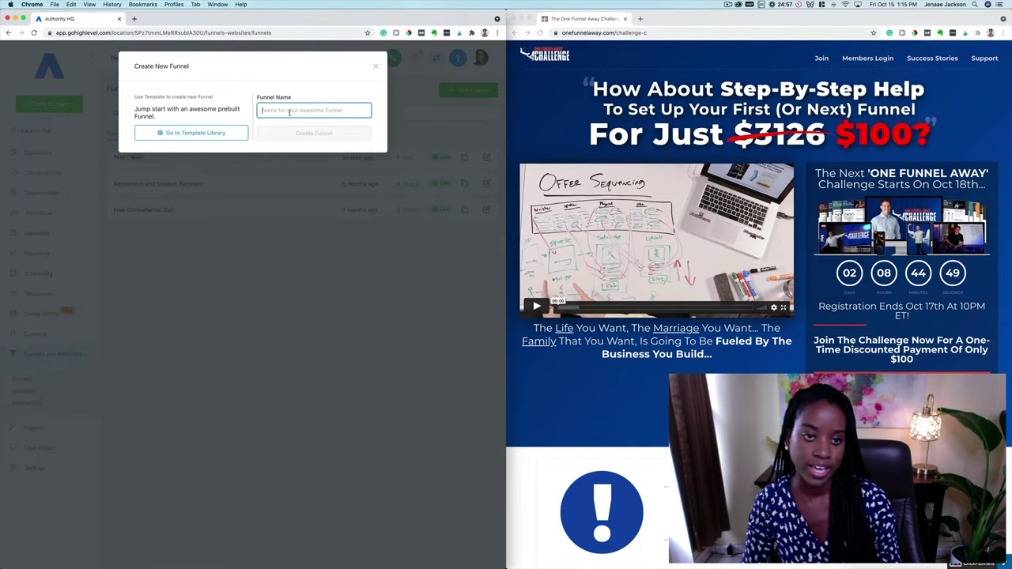
text(Dupe o)
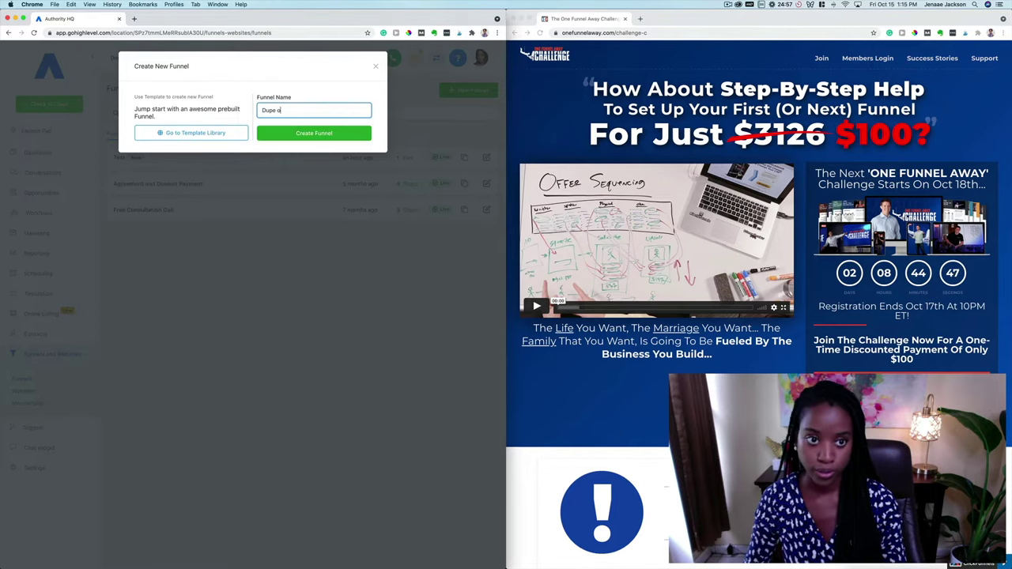
text(f OFA Challenge)
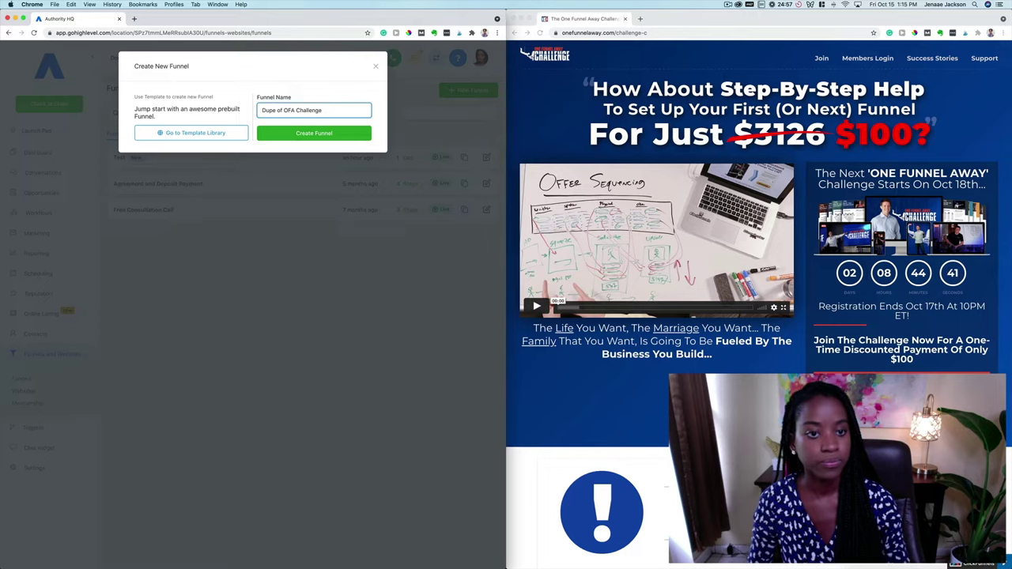
click(292, 133)
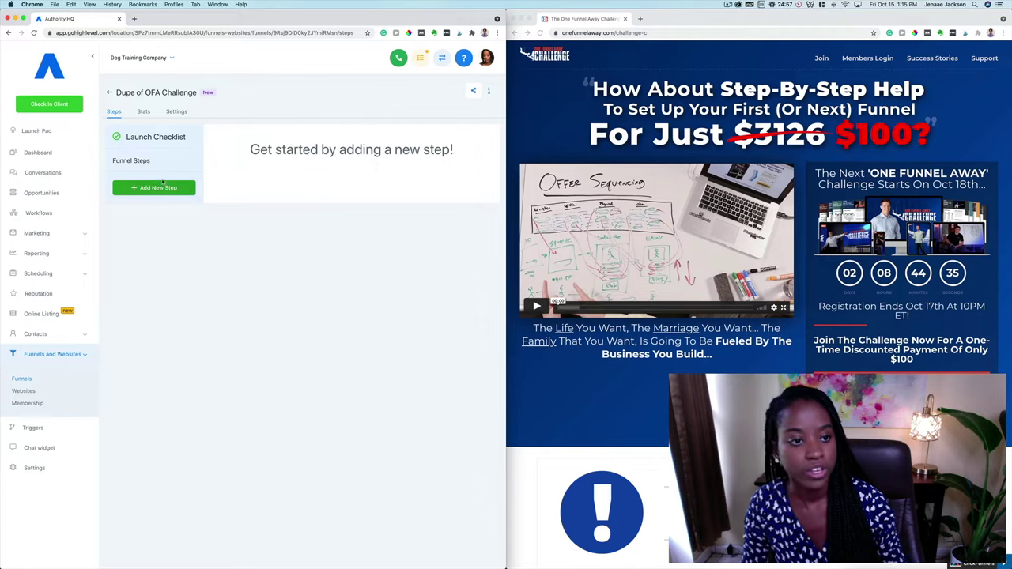
Add a funnel step named "OFA Landing Page" with the path "ofa-landing-page", leaving the ClickFunnels import empty
click(163, 188)
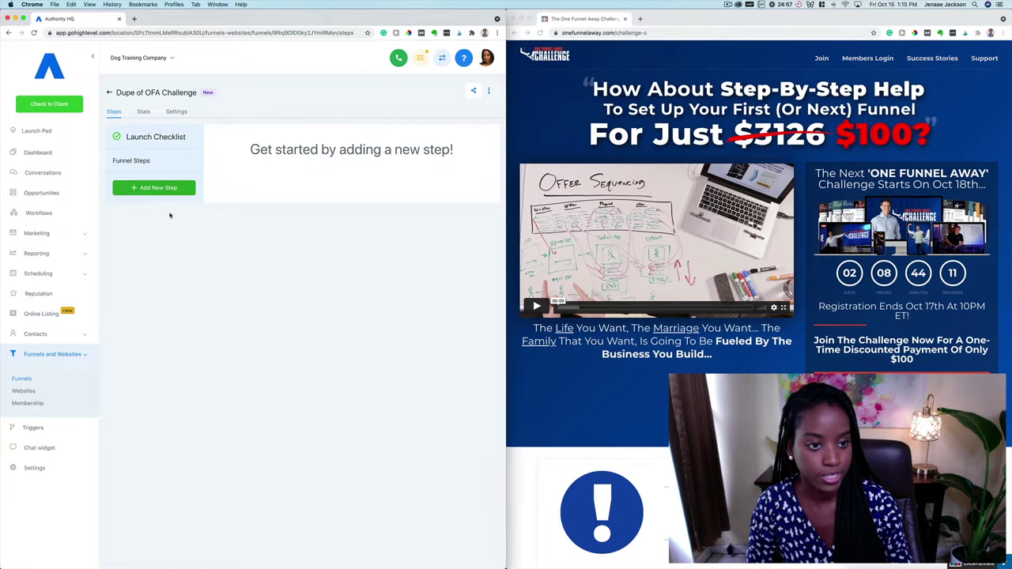
click(157, 189)
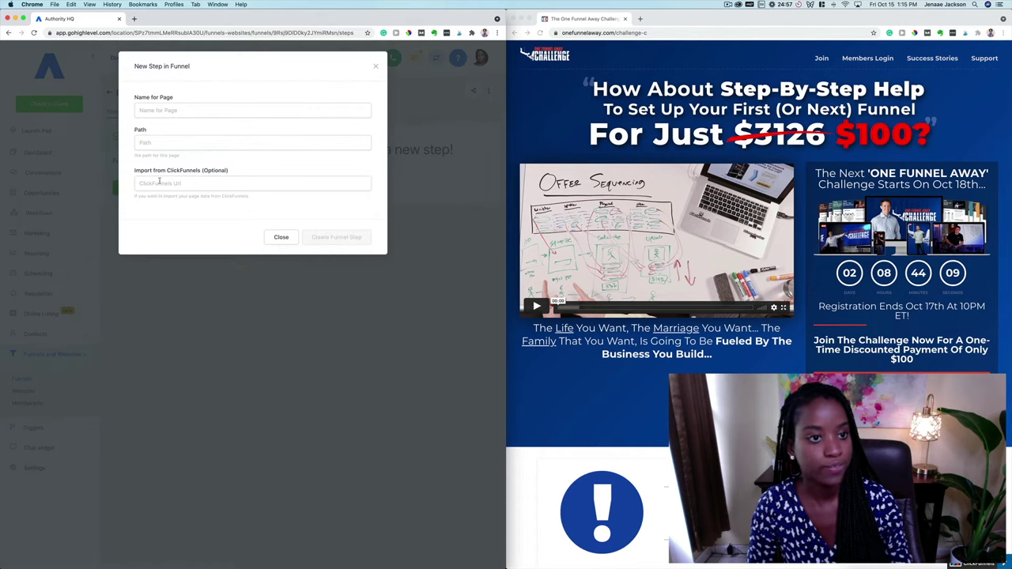
click(170, 111)
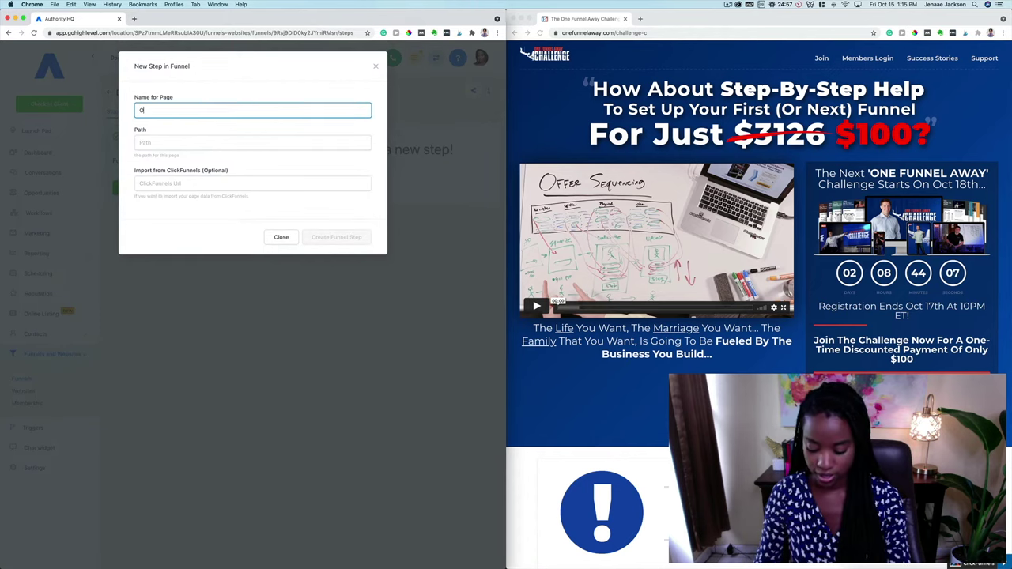
text(OFA LAnding Page)
click(158, 110)
key(BackSpace)
text(a)
click(151, 142)
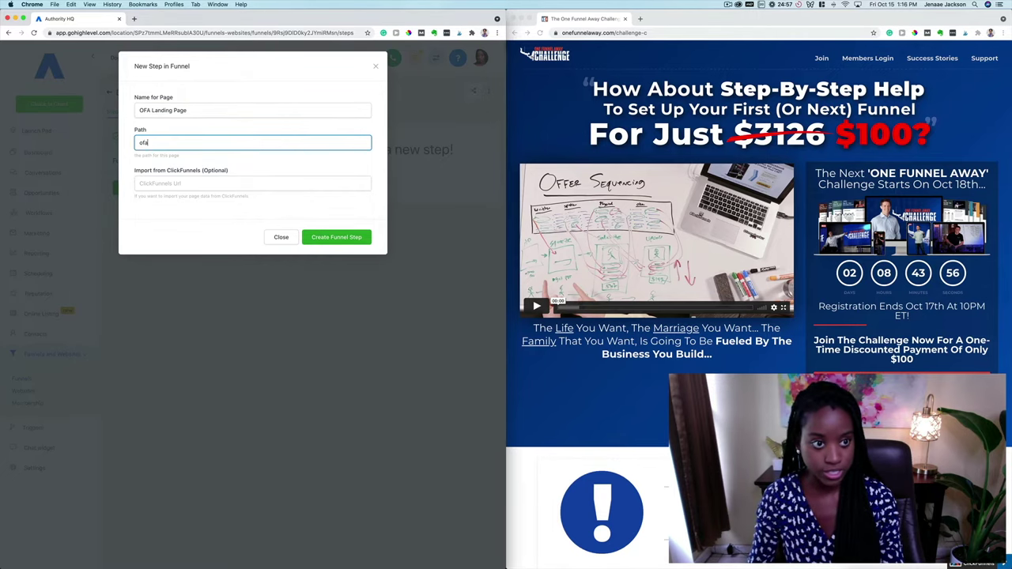
text(landing-page)
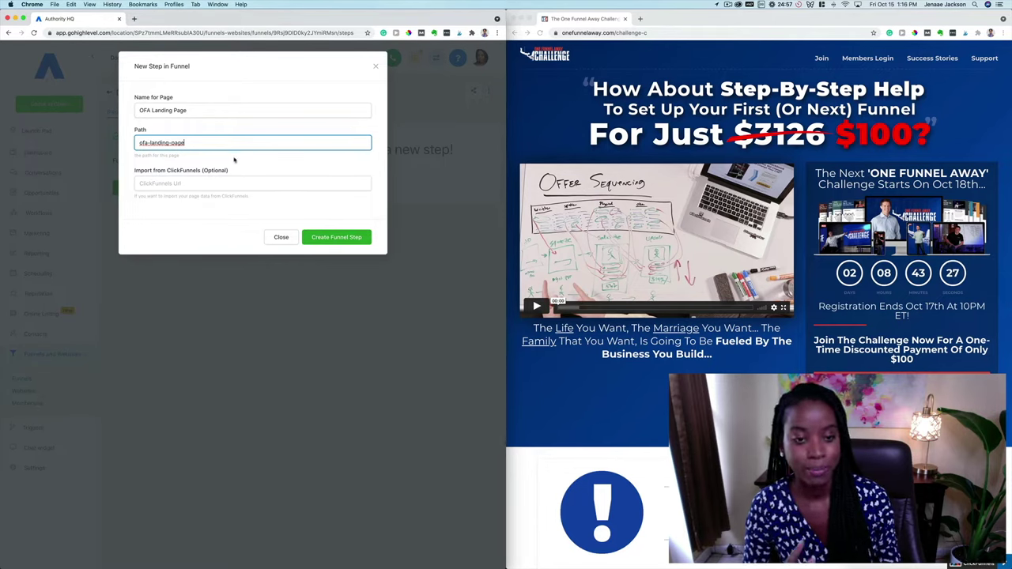
click(352, 237)
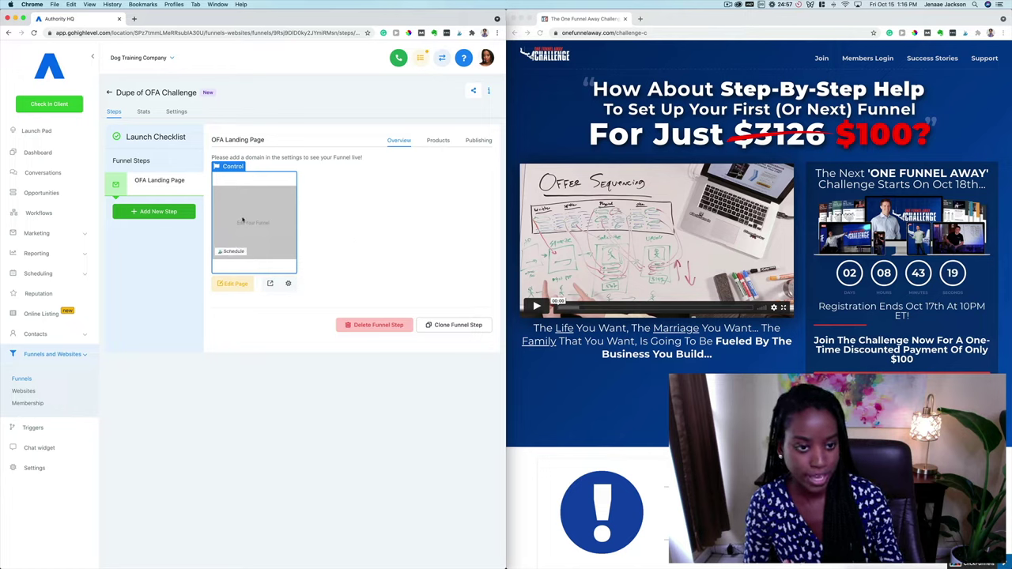
Open the OFA Landing Page in the funnel builder and add a full-width section
click(243, 285)
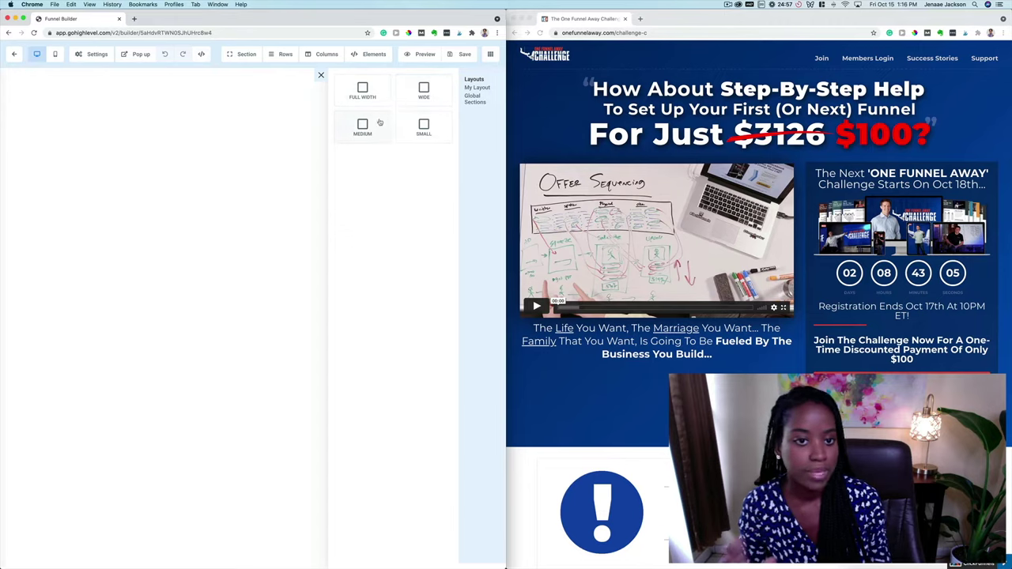
click(365, 89)
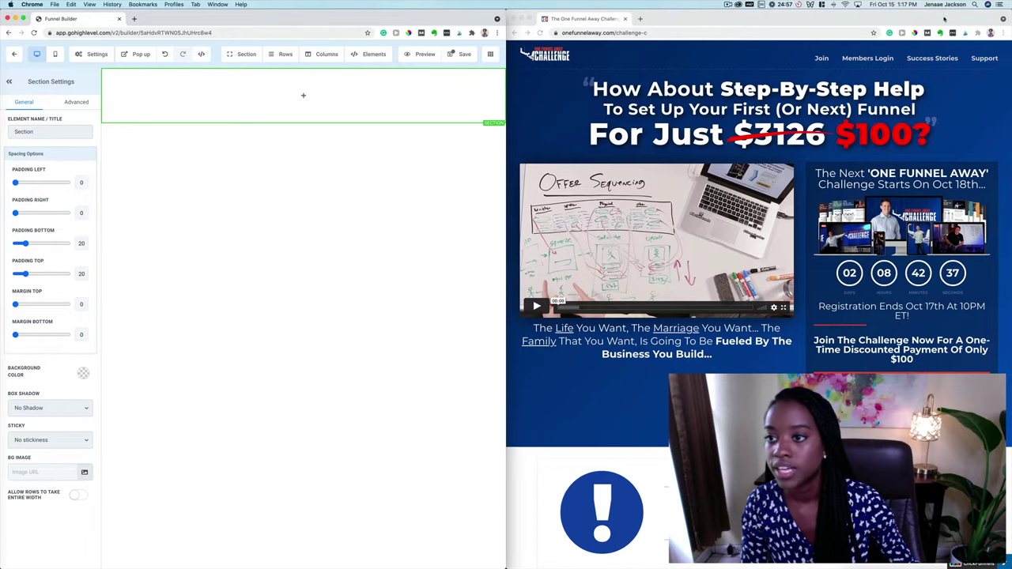
Sample the blue background colour of the One Funnel Away page with the colour picker extension to get its hex code
click(916, 34)
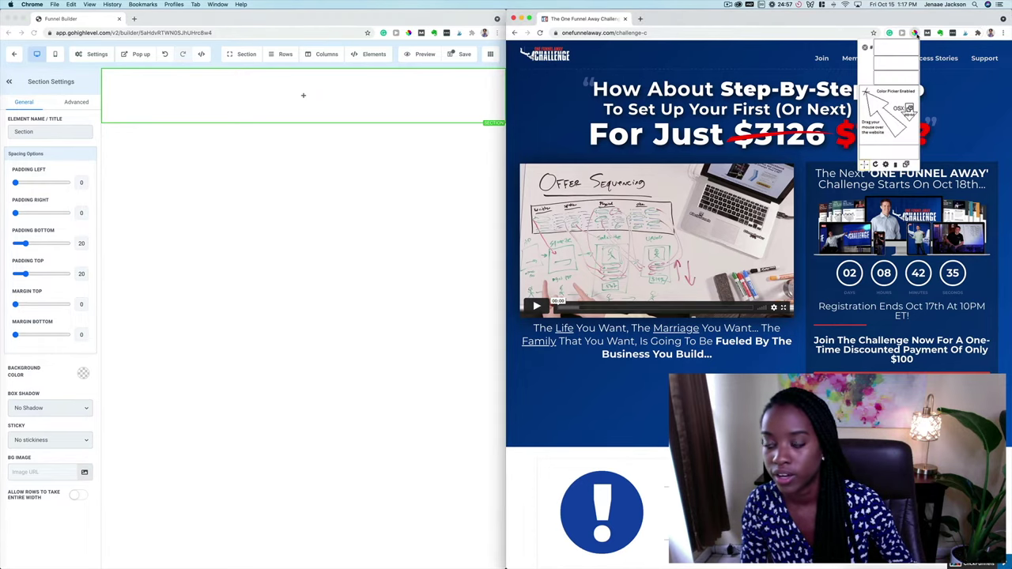
click(916, 35)
click(916, 34)
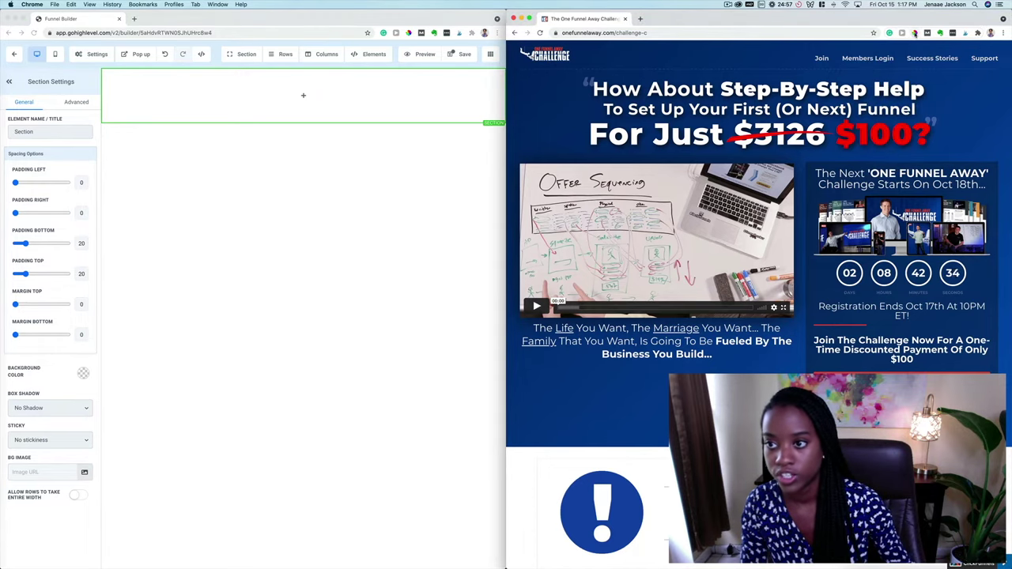
click(988, 148)
click(985, 146)
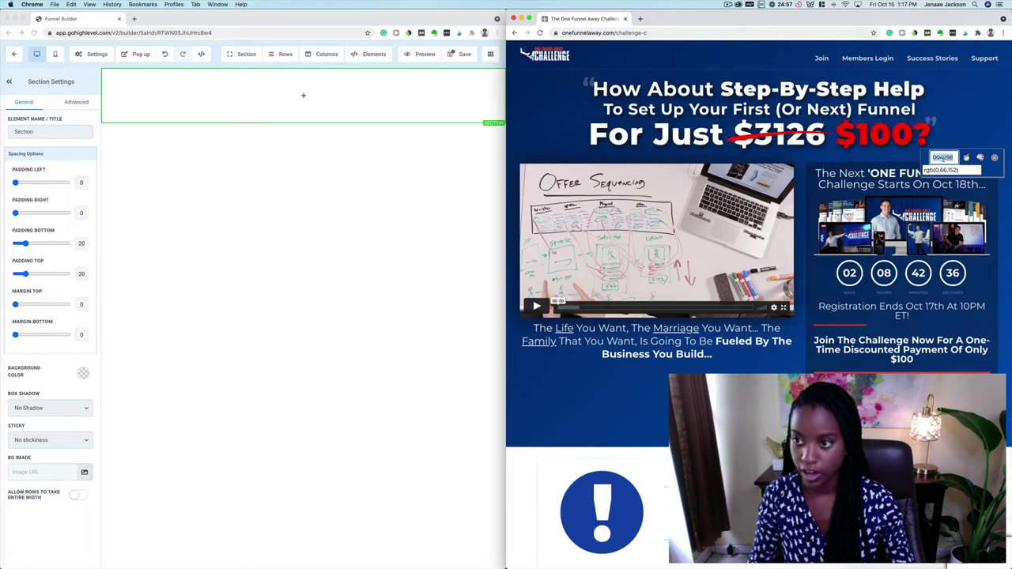
click(463, 116)
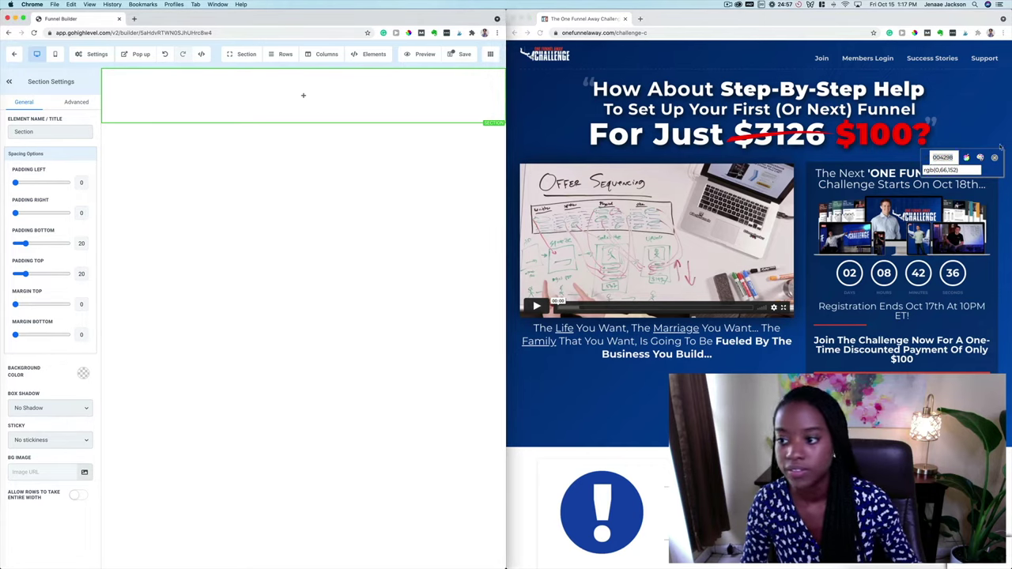
click(995, 159)
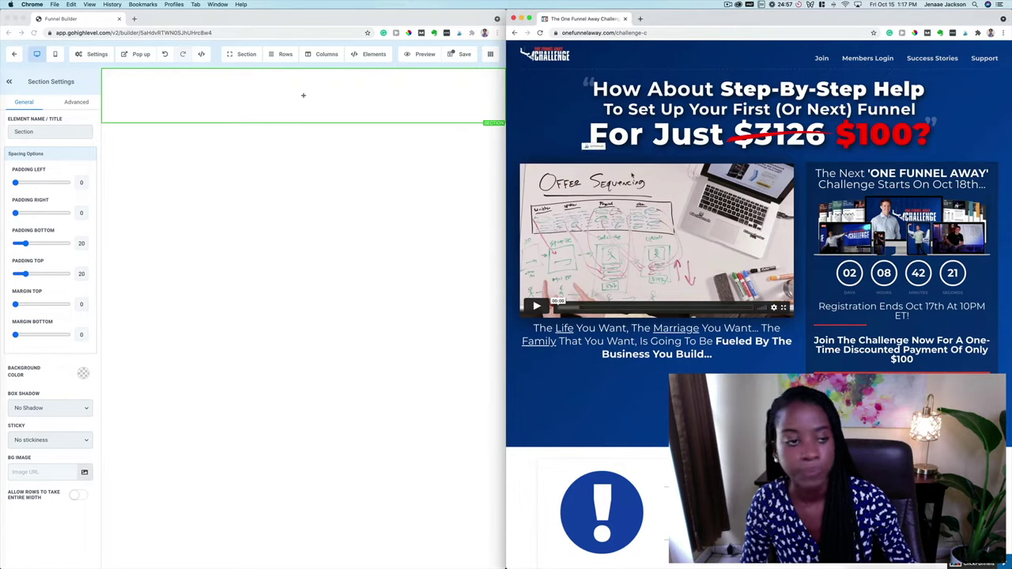
Add the custom colour #004298 and apply it as the section's background colour
click(237, 141)
mouse_move(126, 119)
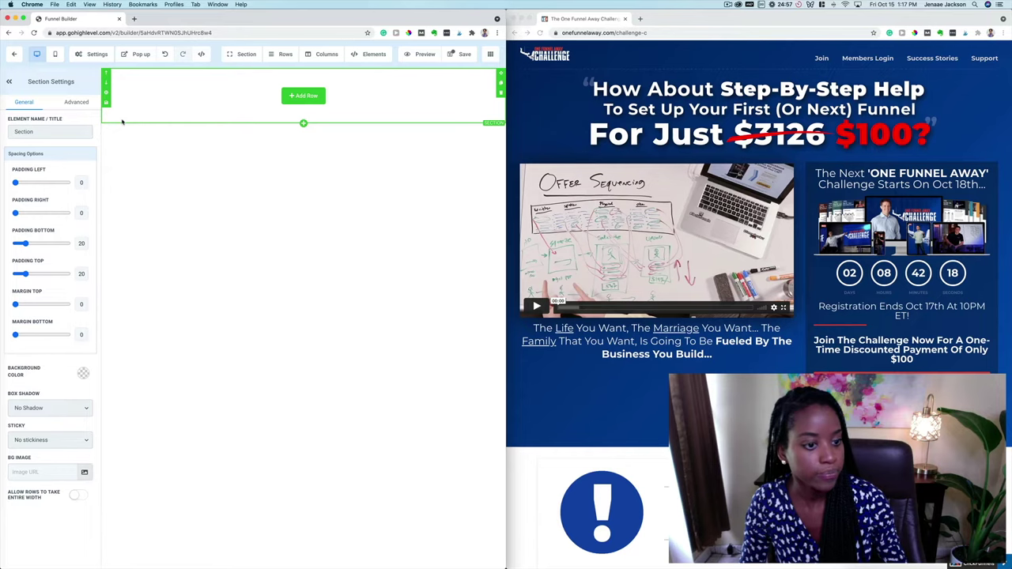
click(84, 373)
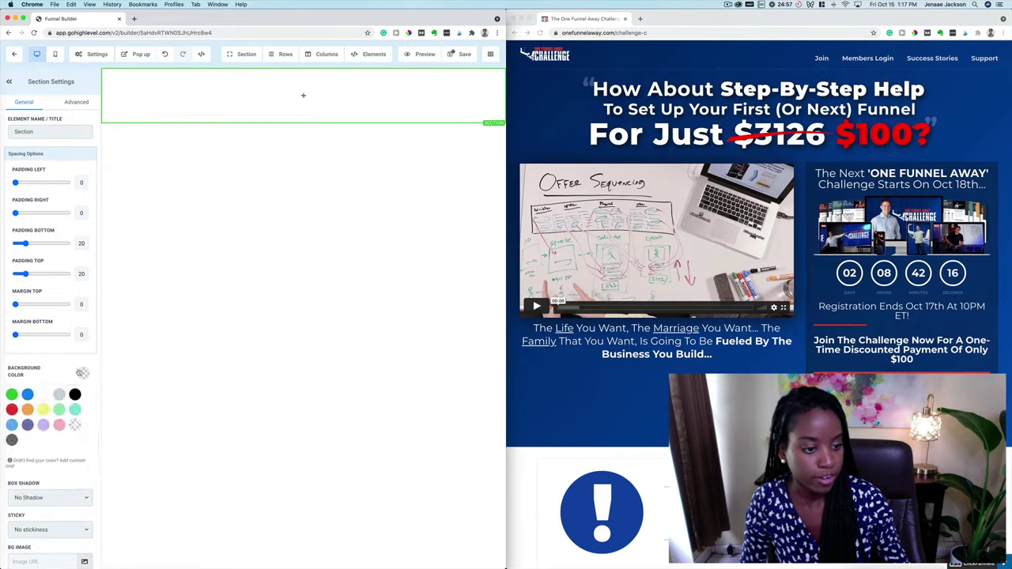
click(16, 462)
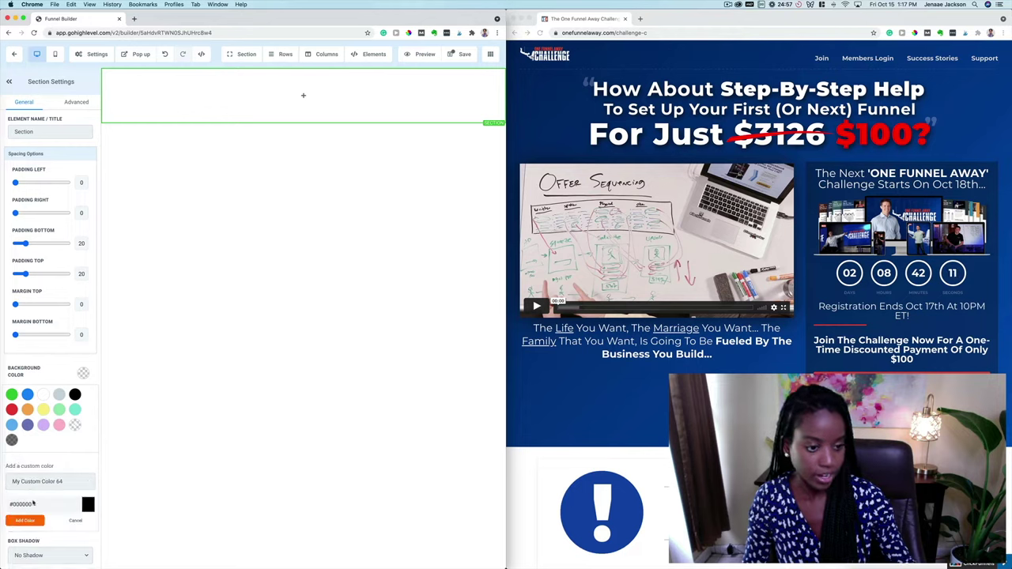
triple_click(36, 503)
text(004298)
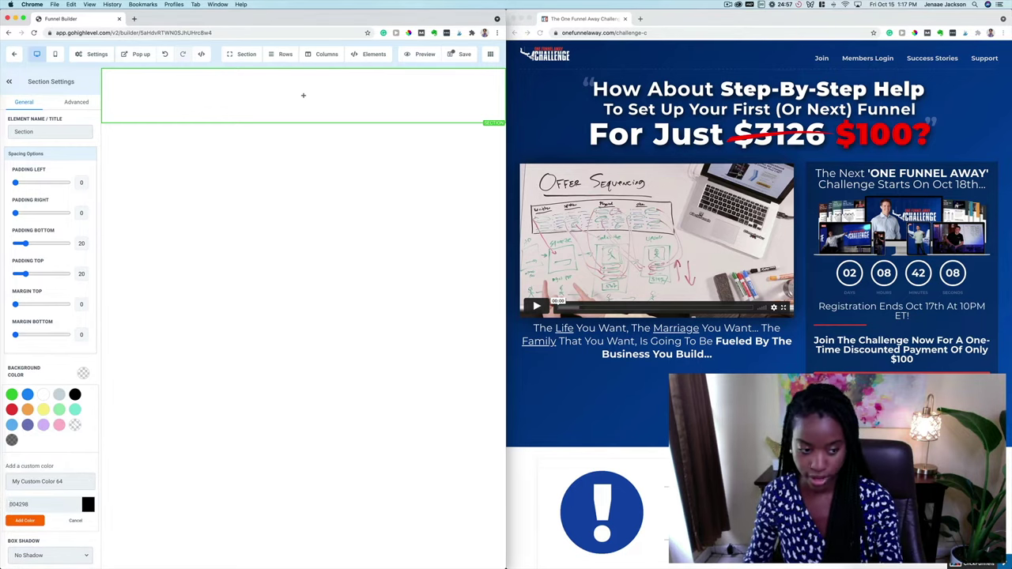
click(20, 521)
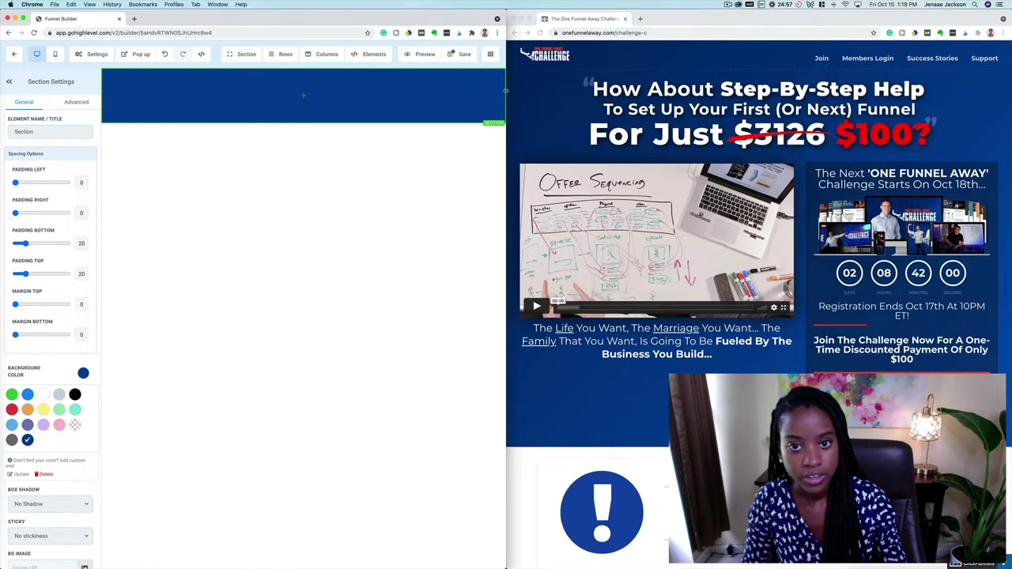
mouse_move(509, 91)
mouse_down()
mouse_move(676, 102)
mouse_move(470, 95)
mouse_move(507, 76)
mouse_up()
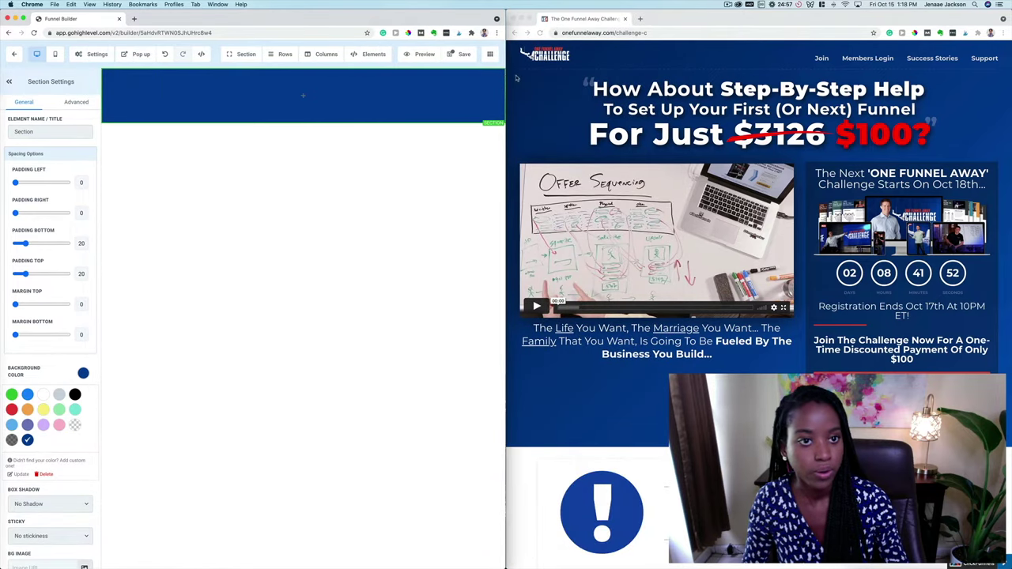
Try to place a Headline element directly in the empty blue section
mouse_move(428, 98)
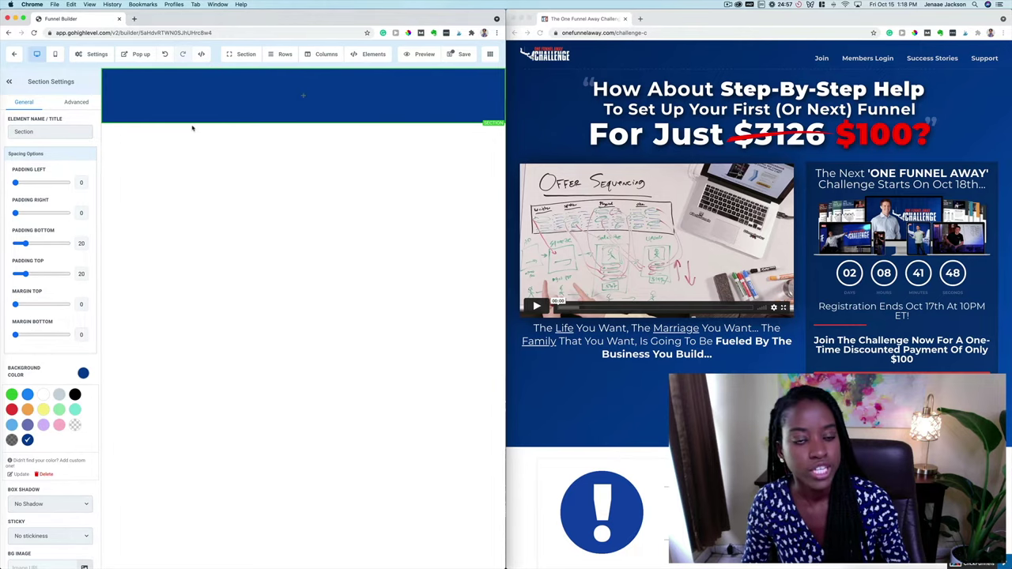
mouse_move(362, 61)
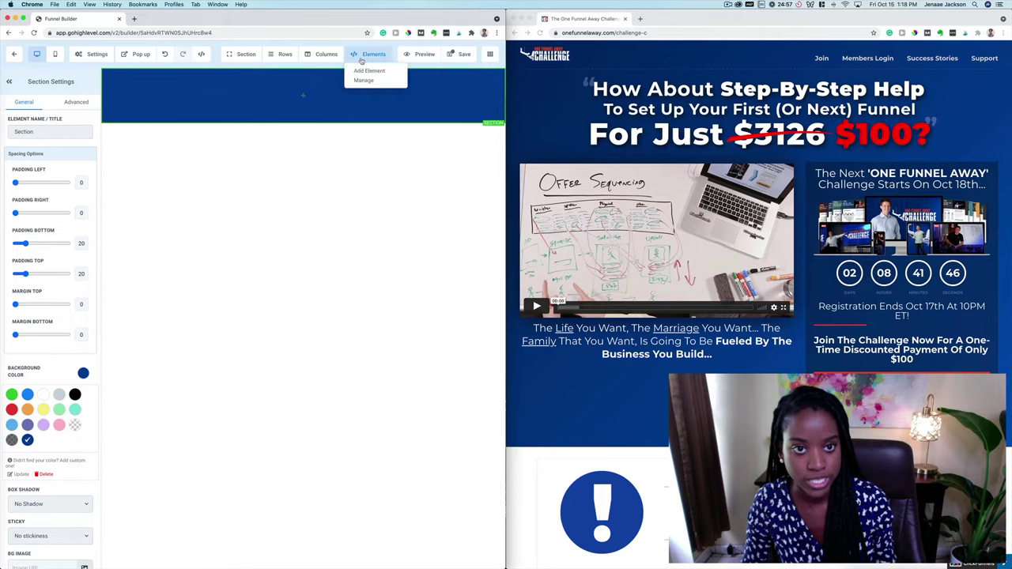
click(363, 71)
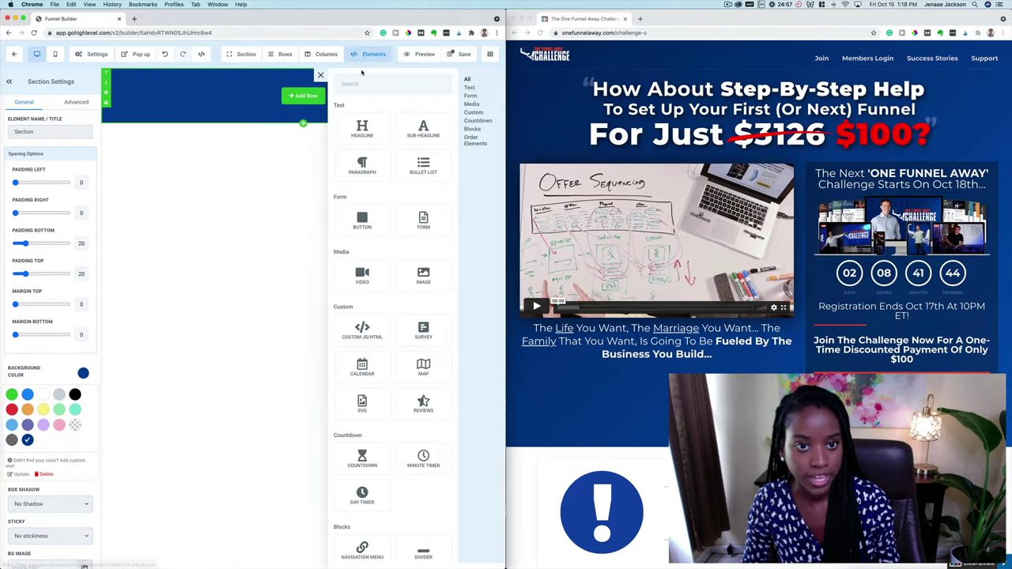
click(363, 136)
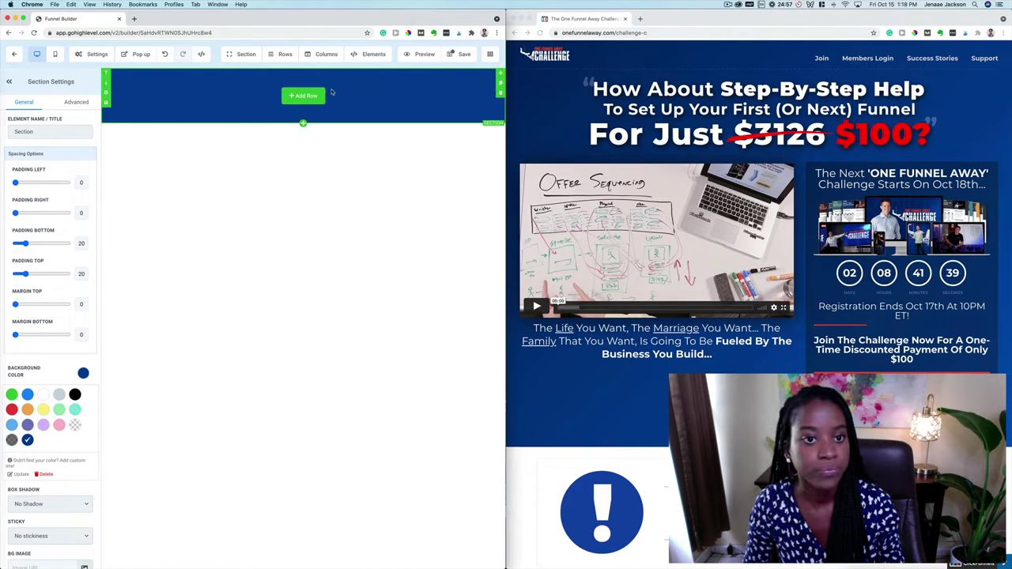
click(305, 96)
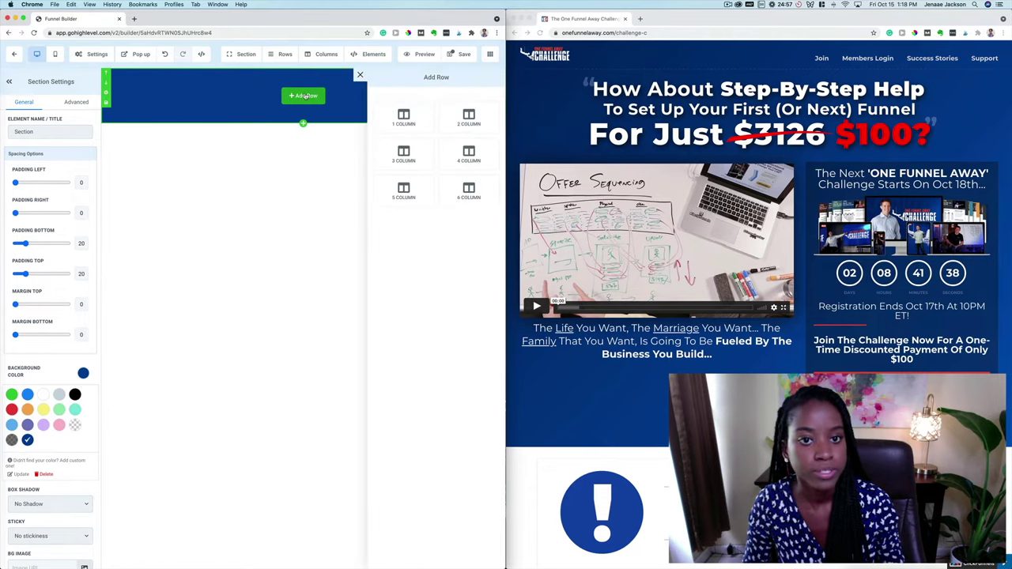
mouse_move(366, 54)
click(366, 72)
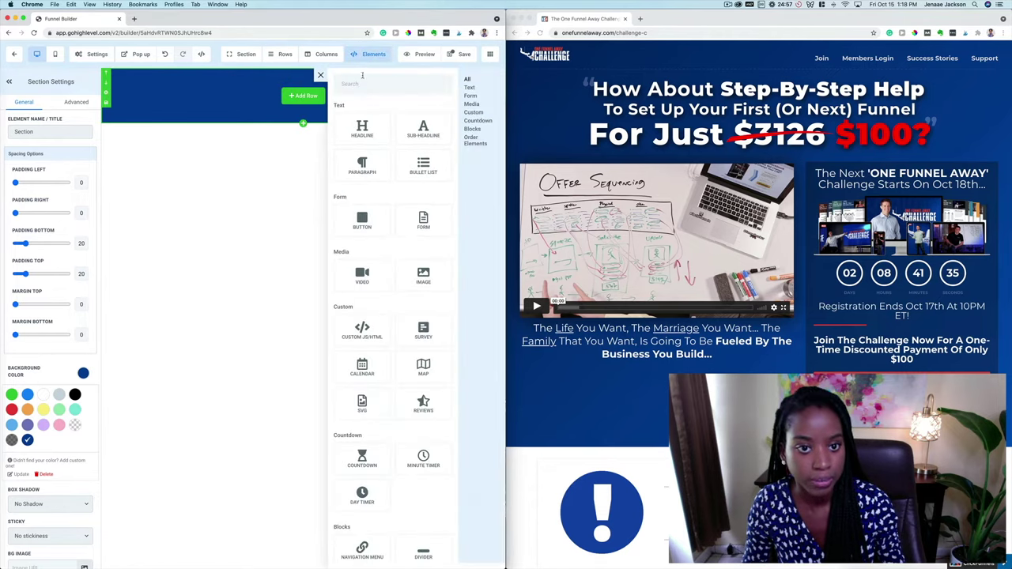
drag(363, 128, 294, 96)
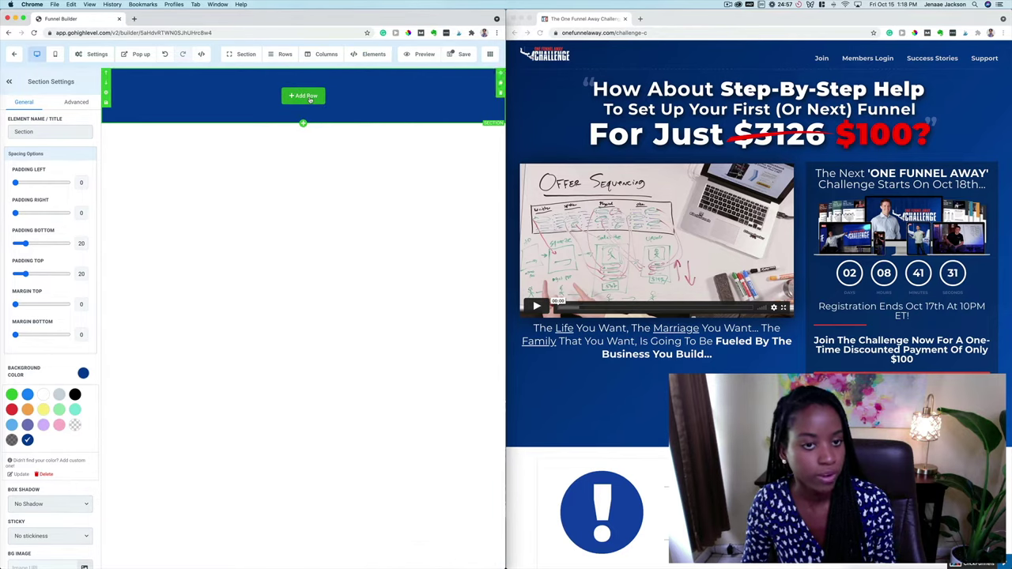
Add a one-column row to the blue section and place a Headline element in it
click(307, 97)
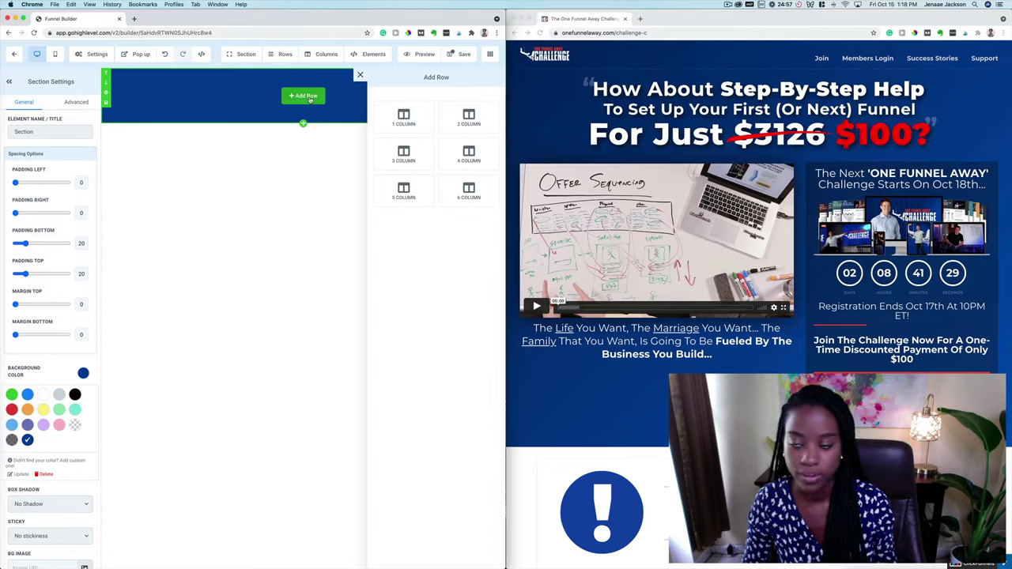
click(402, 119)
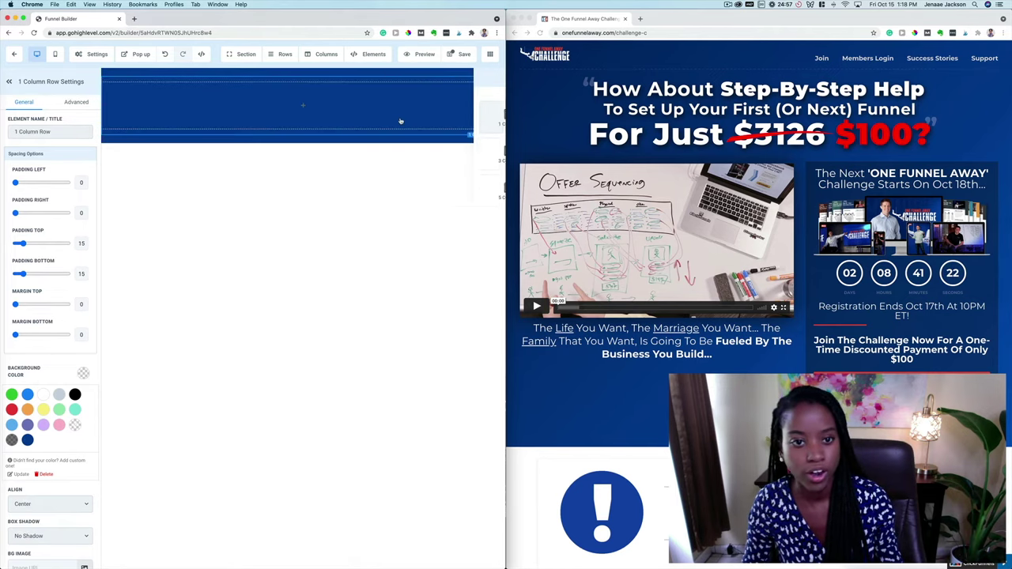
click(302, 108)
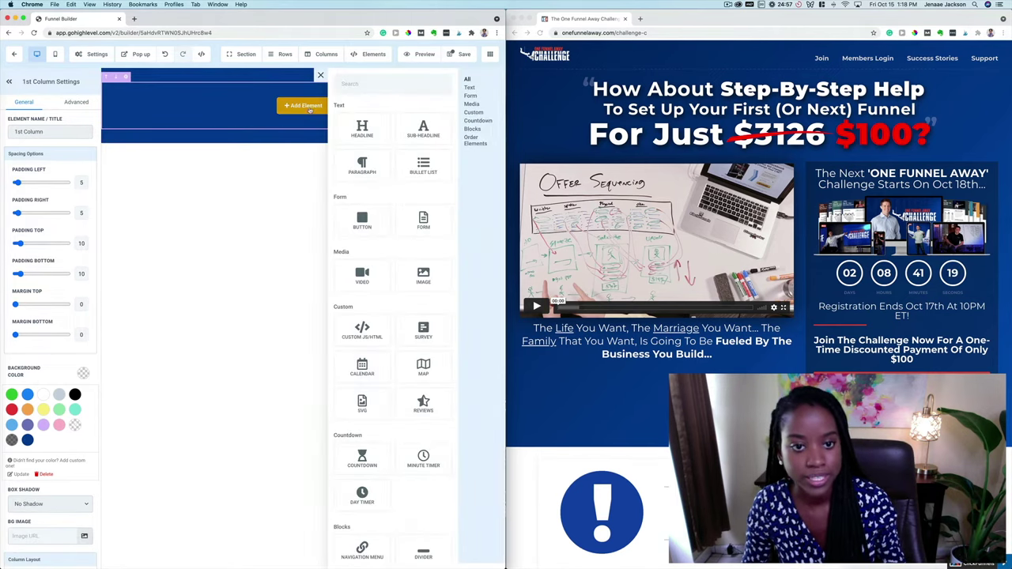
click(362, 135)
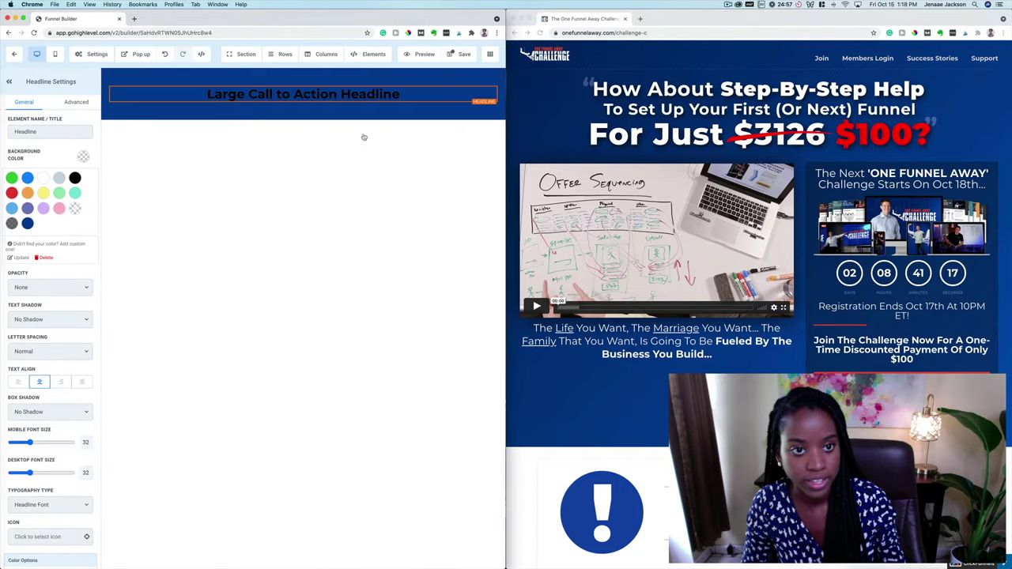
Replace the headline's placeholder text with "How About Step-By-Step Help To Set Up Your First (OR Next) Funnel"
triple_click(323, 95)
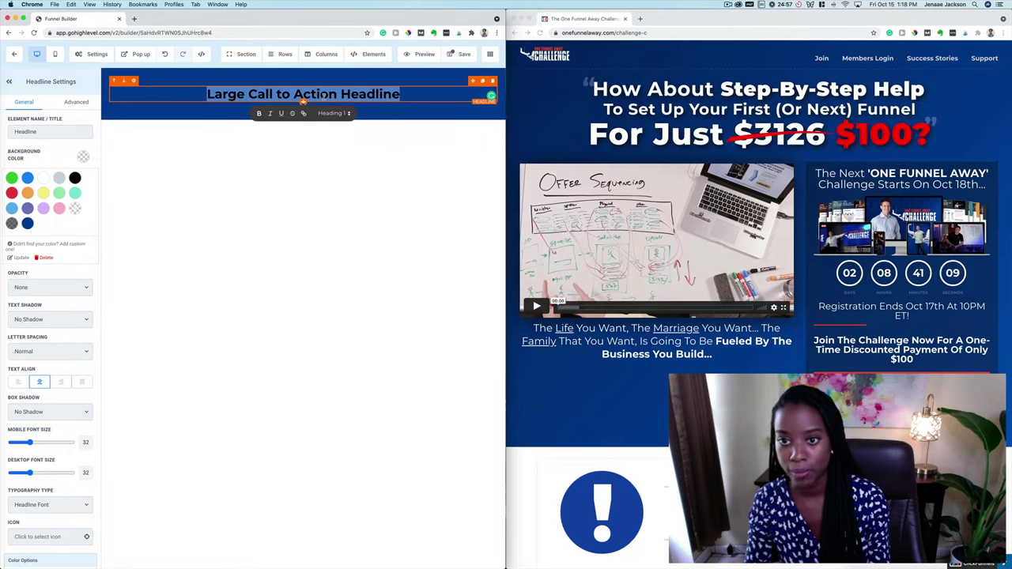
text(How)
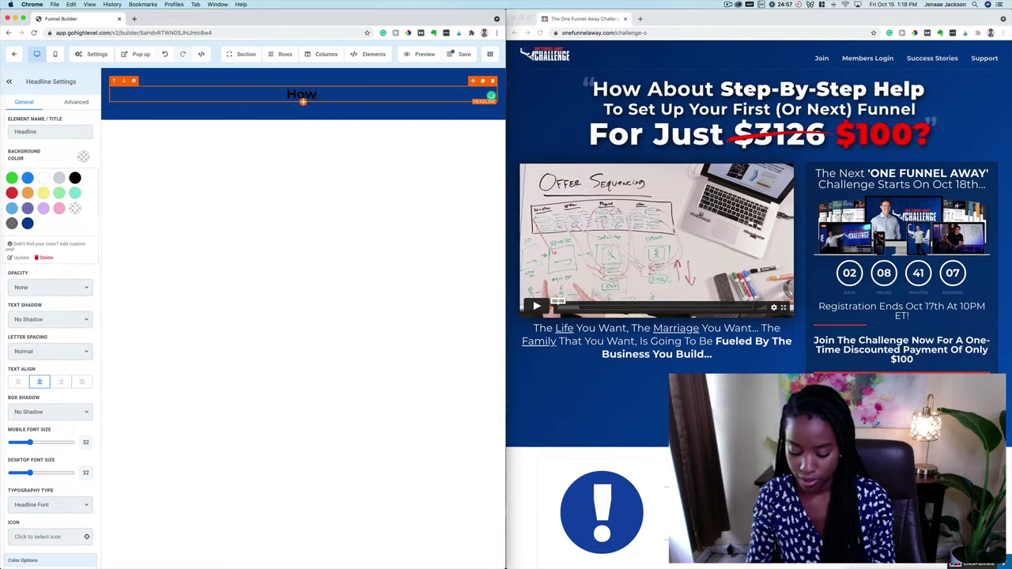
text( About St)
key(BackSpace)
key(BackSpace)
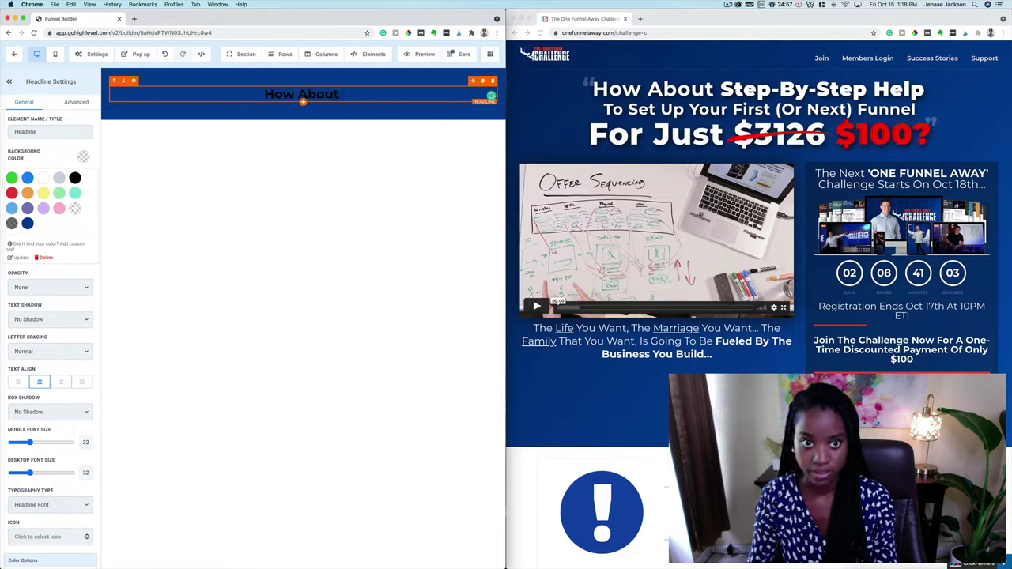
text(Step)
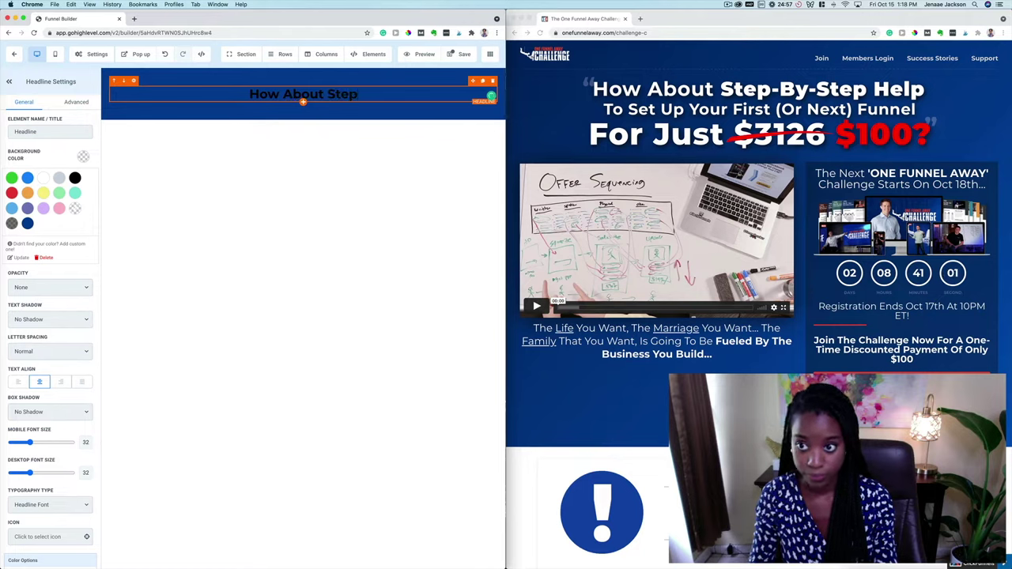
text(-By-S)
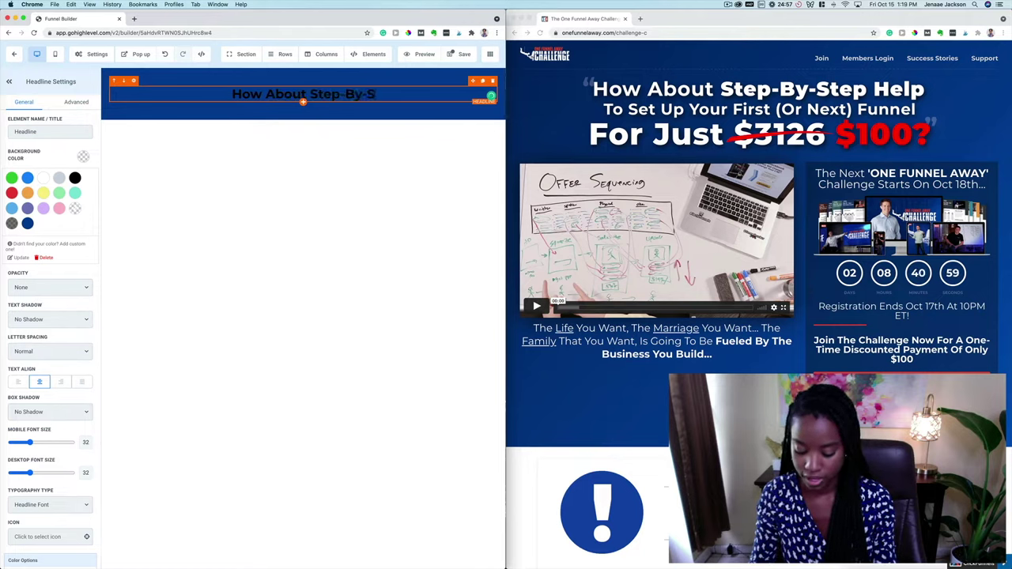
text(tep Hel)
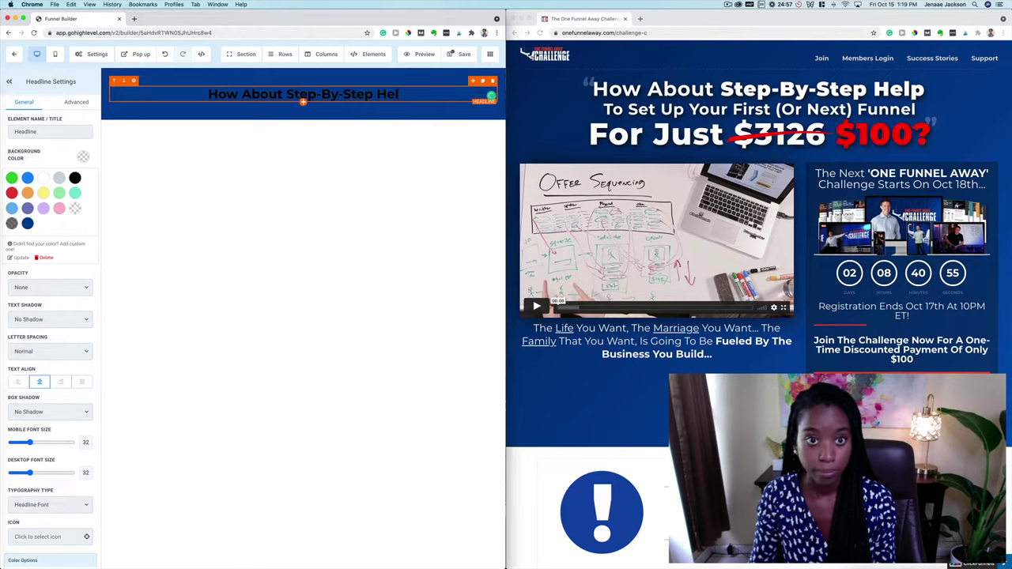
text(p)
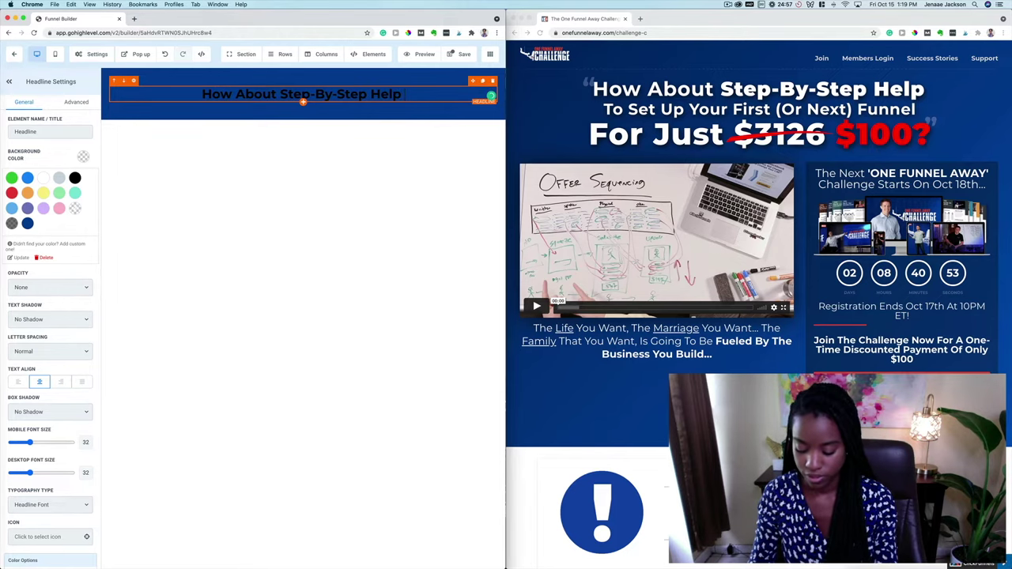
text( To Set U)
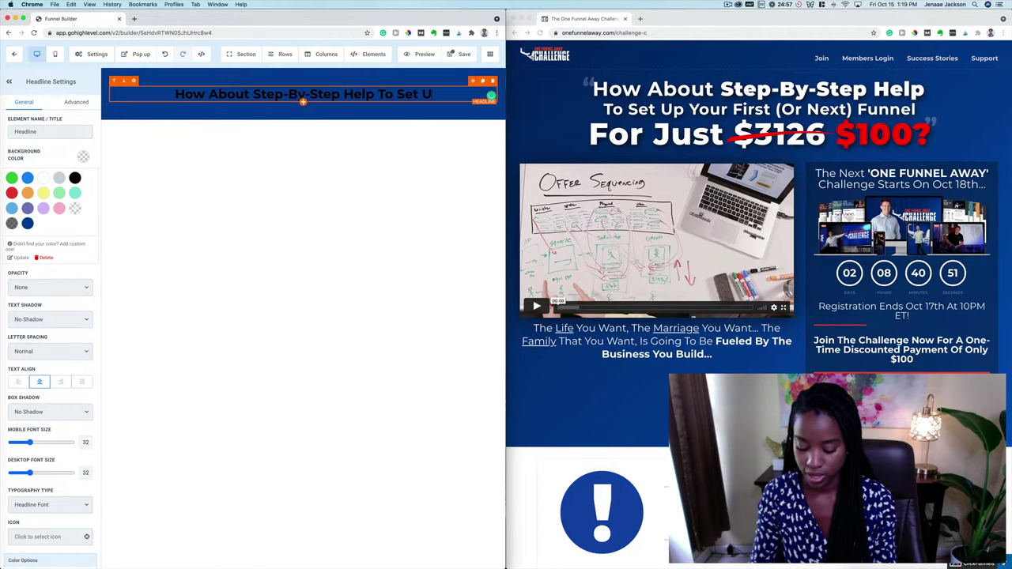
text(p Your)
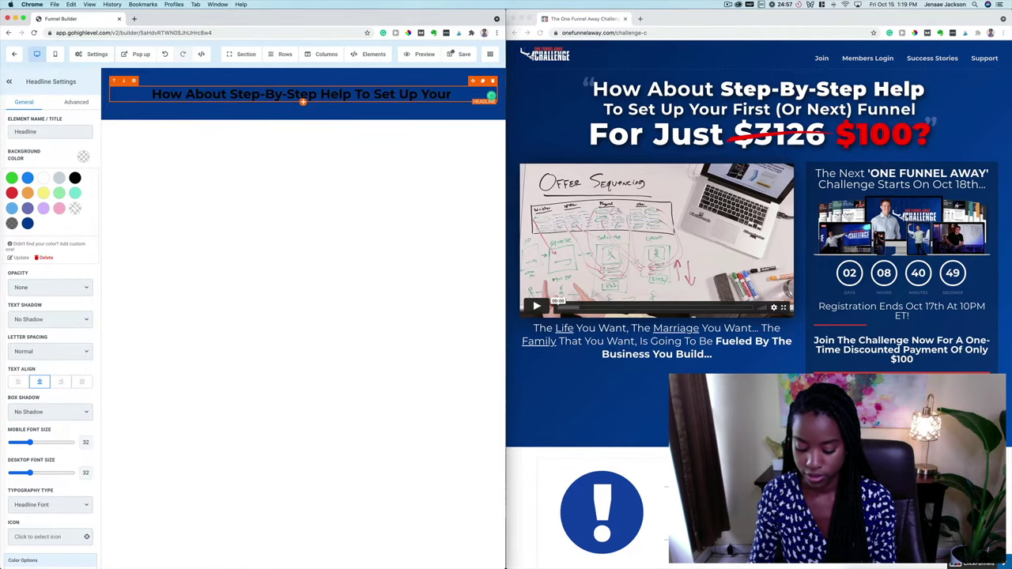
text( First (OR N)
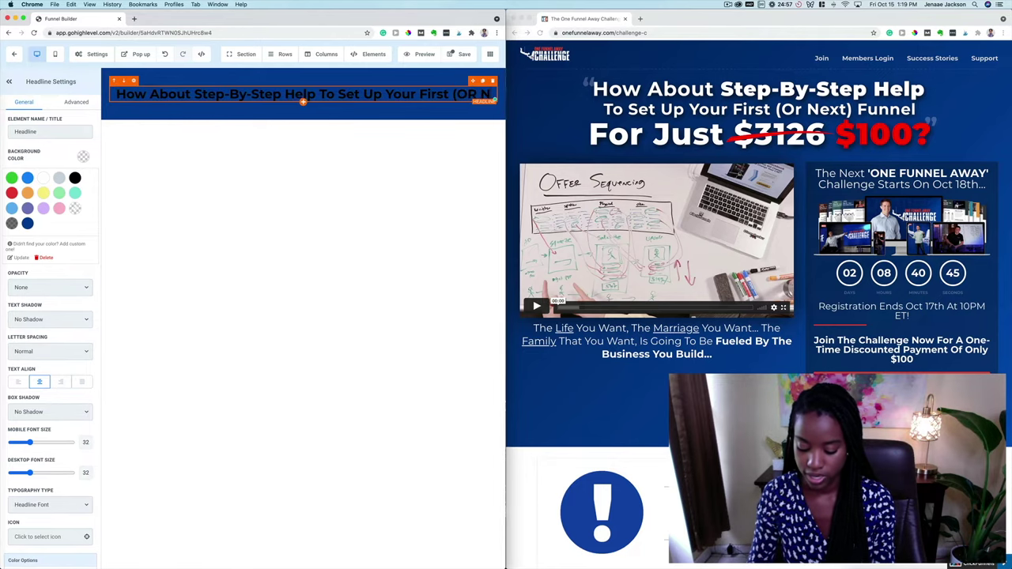
text(ext) Funnel!)
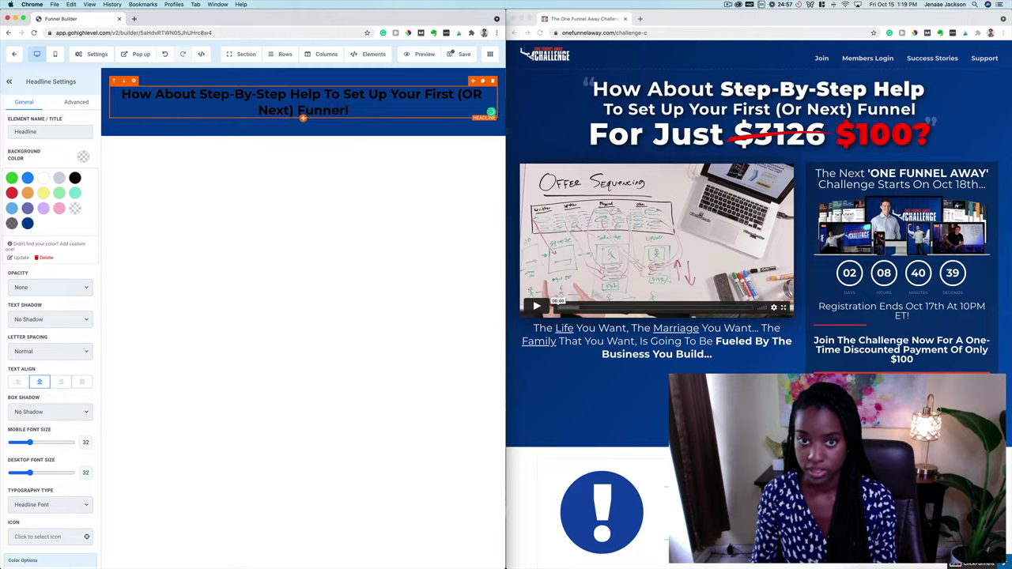
key(BackSpace)
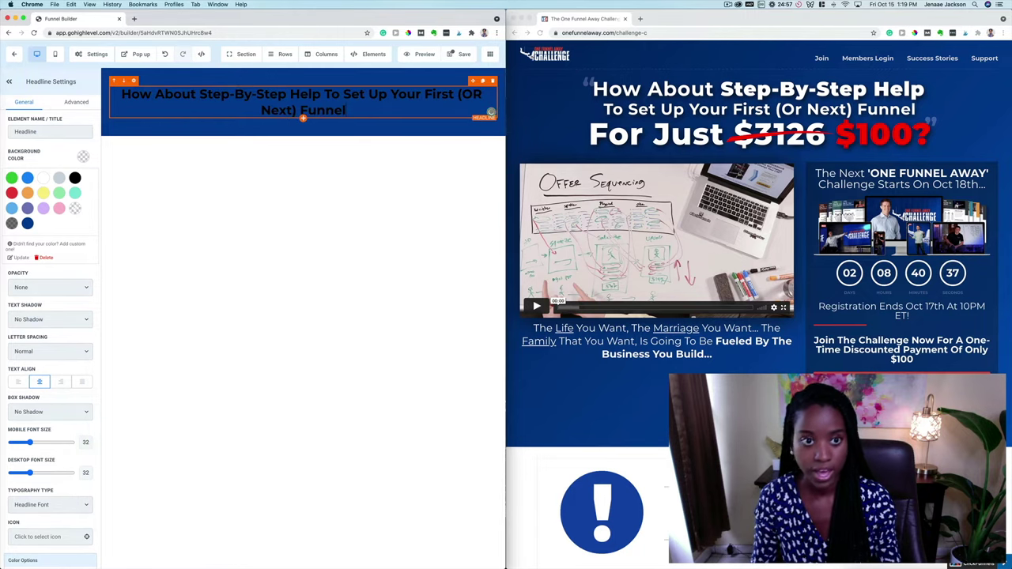
click(602, 140)
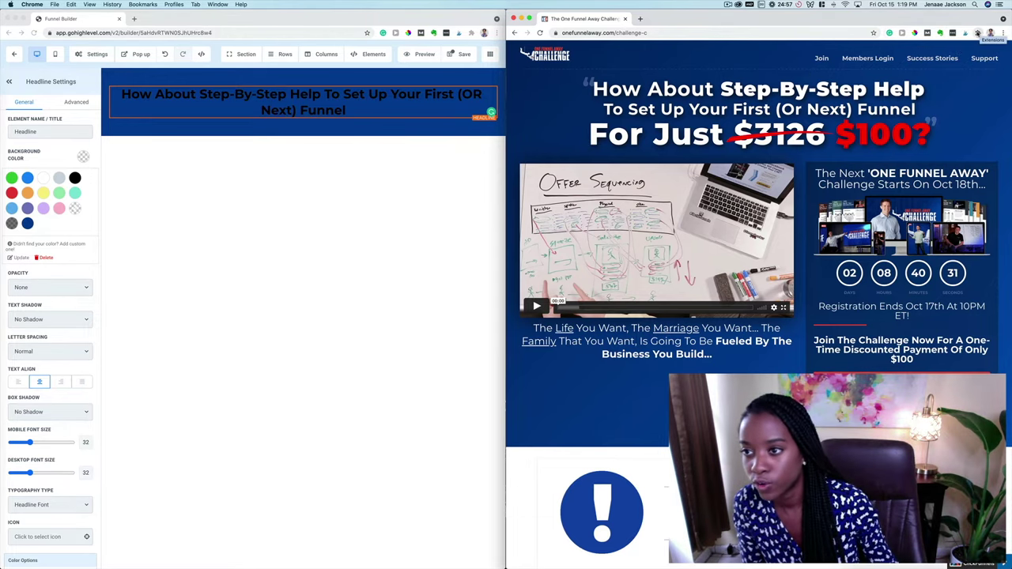
Identify the font of the reference page's headline with the WhatFont extension
click(978, 32)
scroll(904, 190, down, 5)
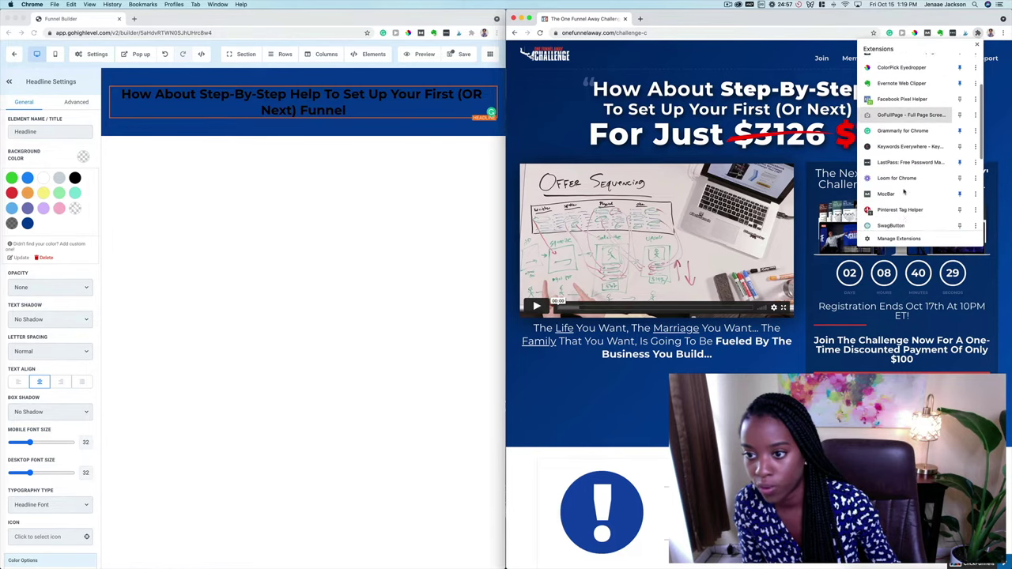
click(889, 198)
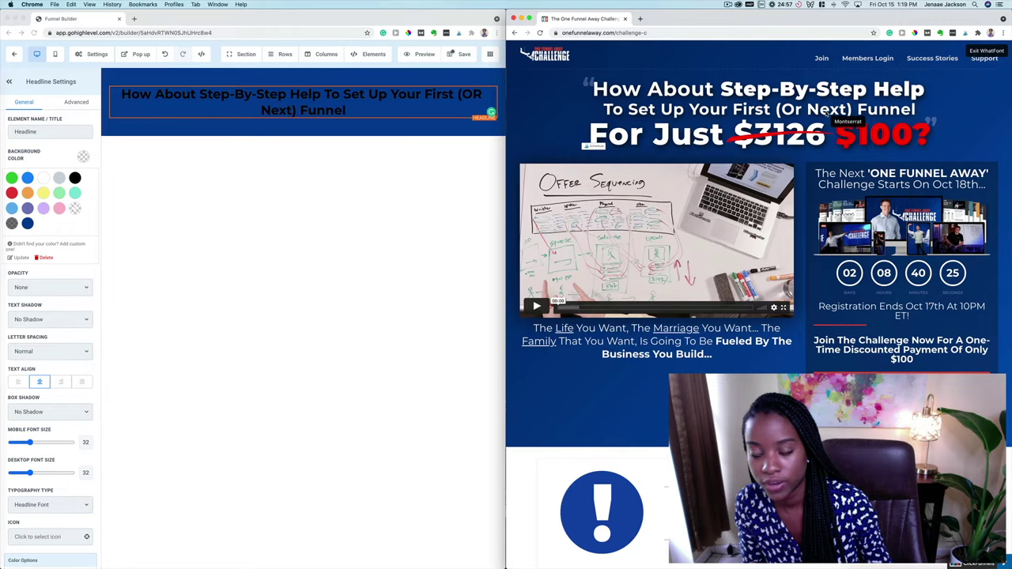
click(761, 116)
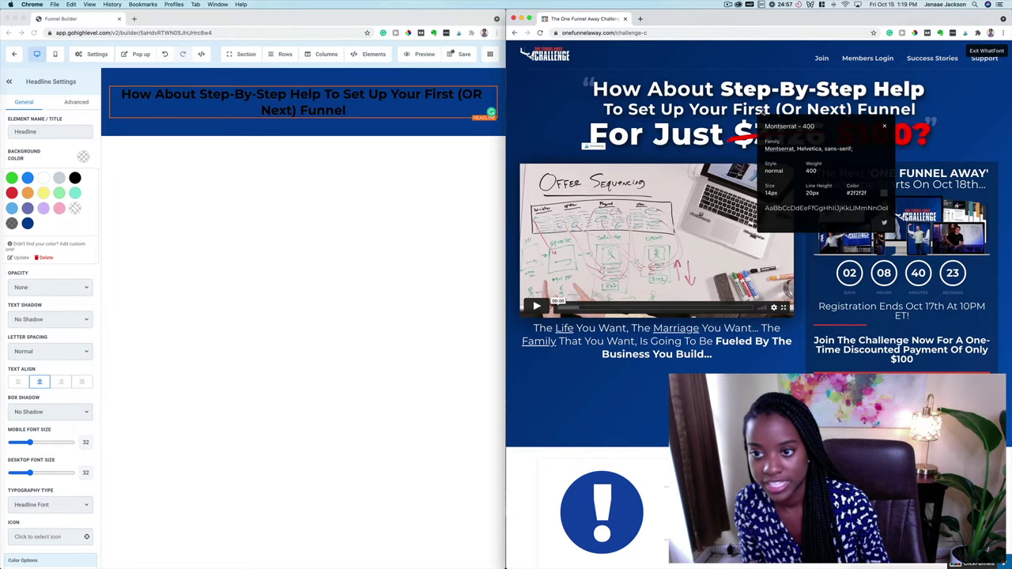
click(886, 126)
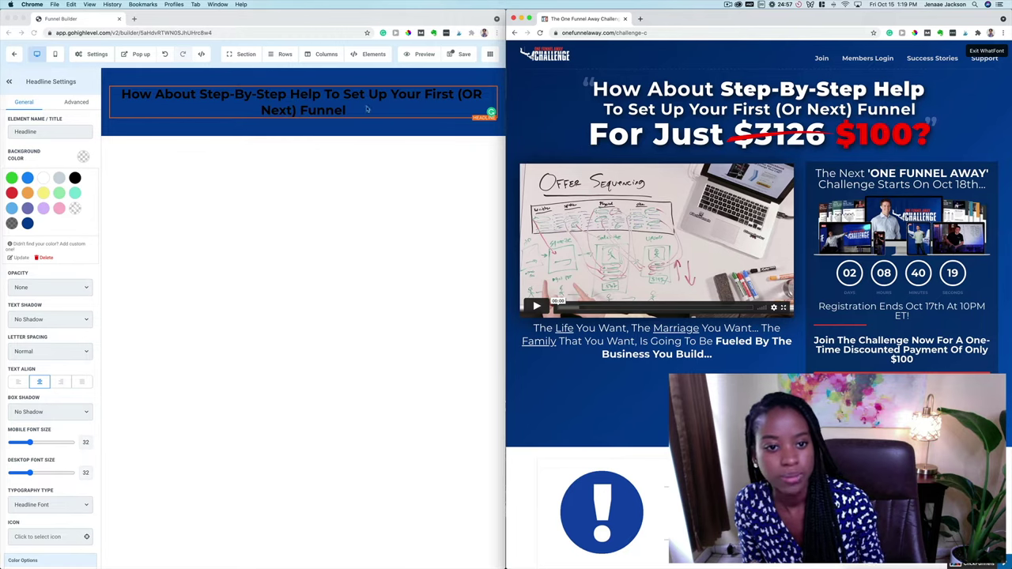
Set the headline's typography type to Custom Font with the Montserrat font family
click(333, 94)
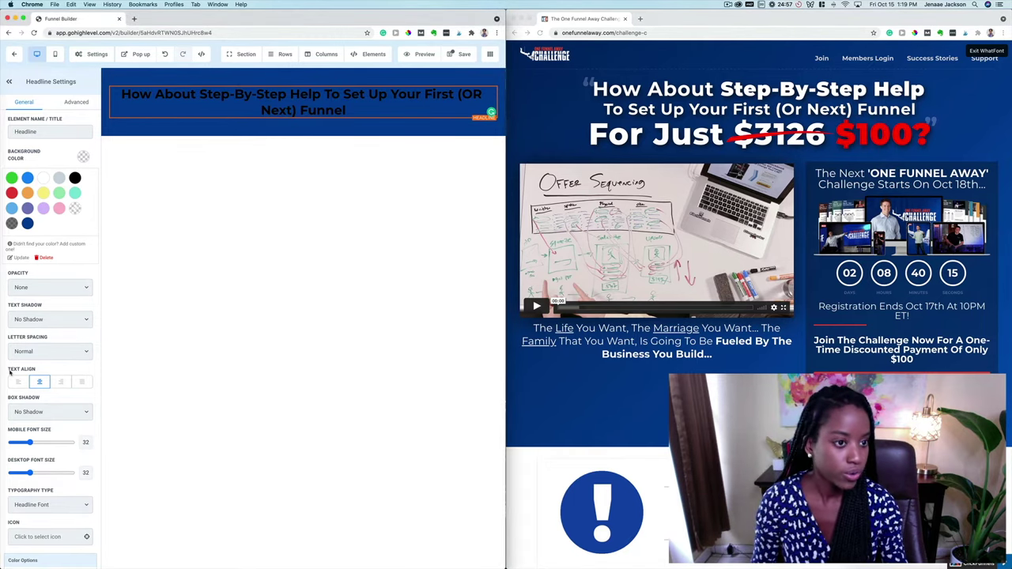
scroll(60, 349, down, 1)
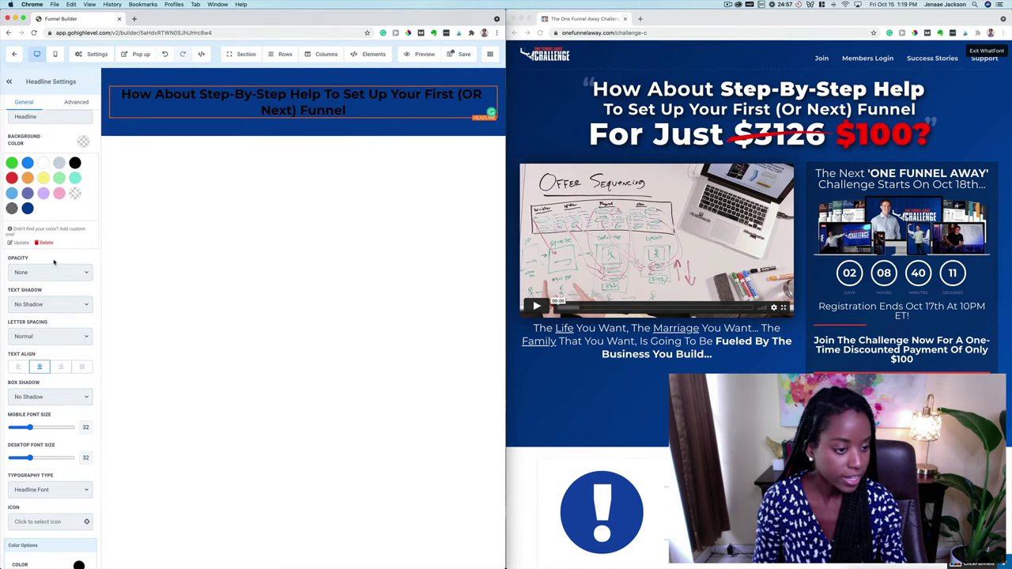
scroll(56, 309, down, 5)
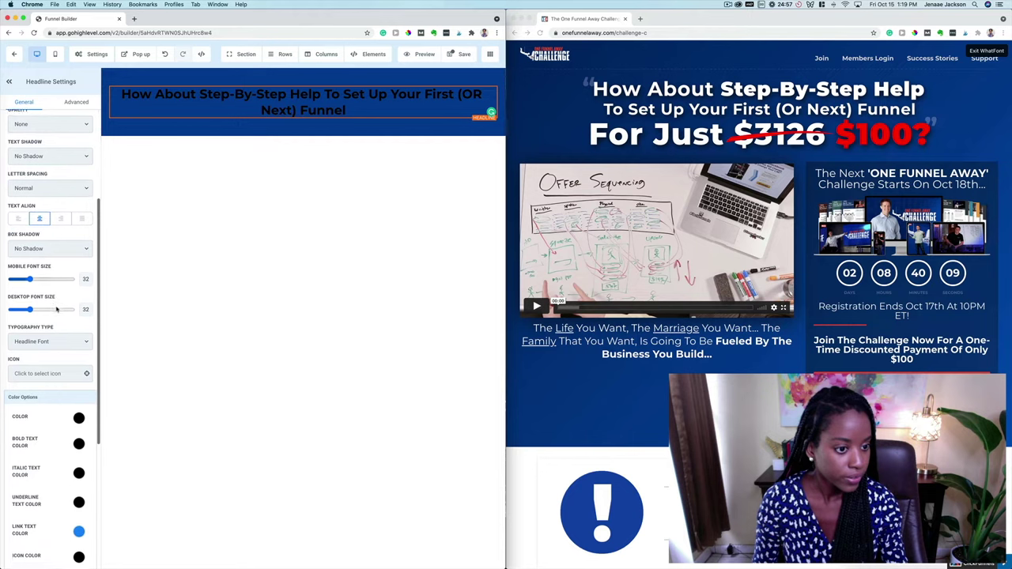
click(59, 338)
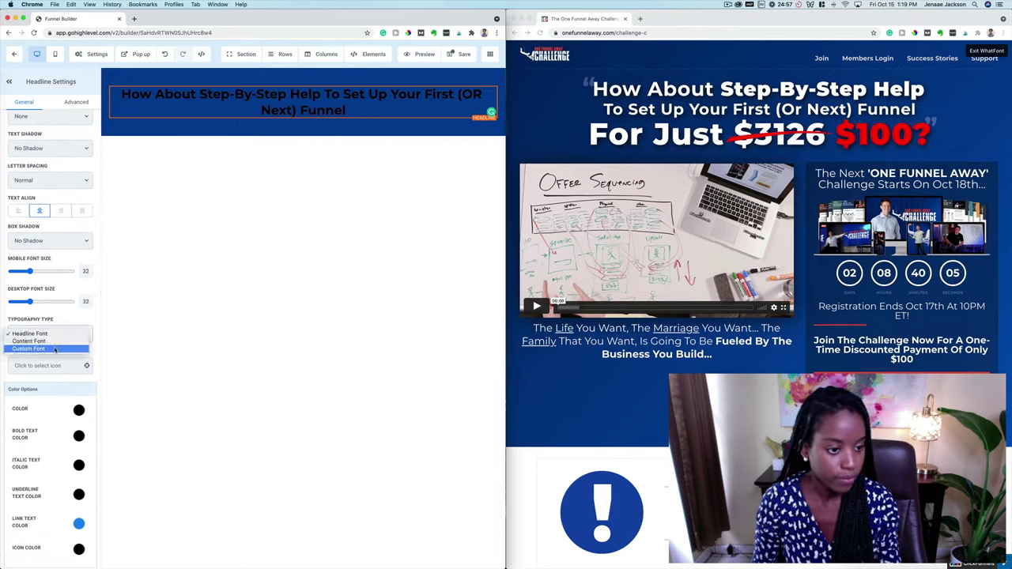
click(54, 349)
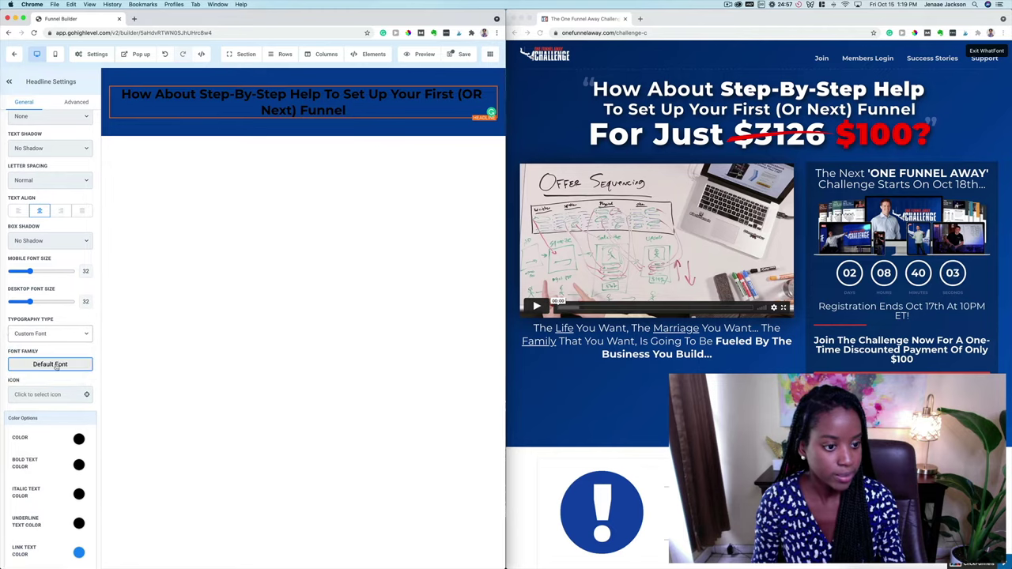
click(57, 367)
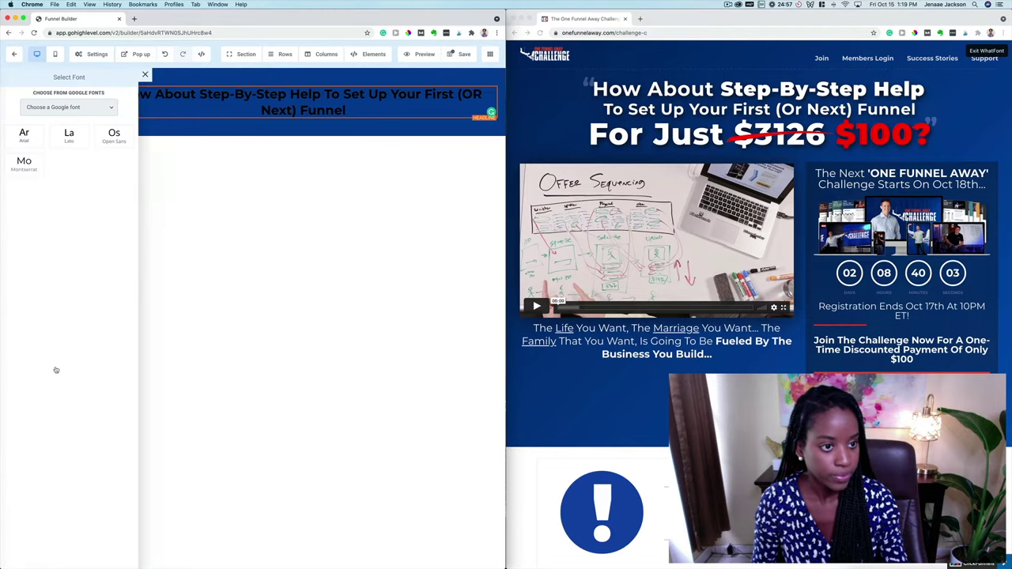
click(17, 167)
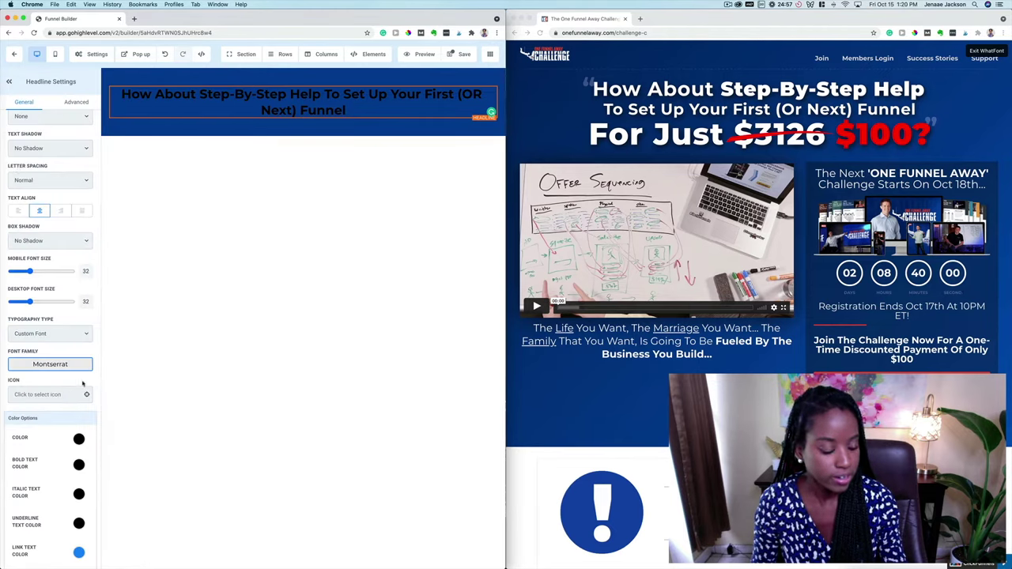
Set the headline's text colour and bold text colour to white
scroll(82, 384, down, 3)
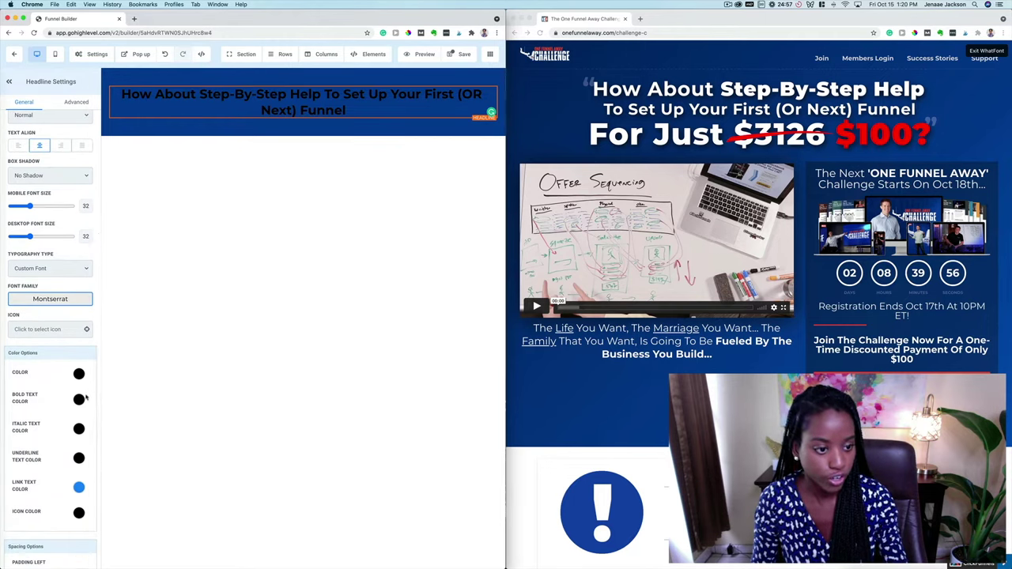
click(79, 375)
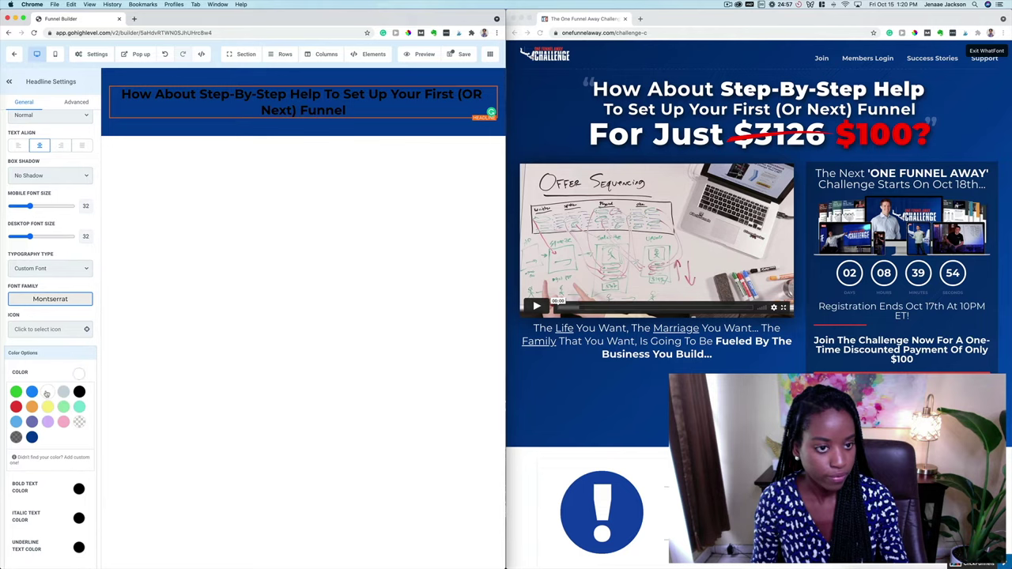
click(45, 373)
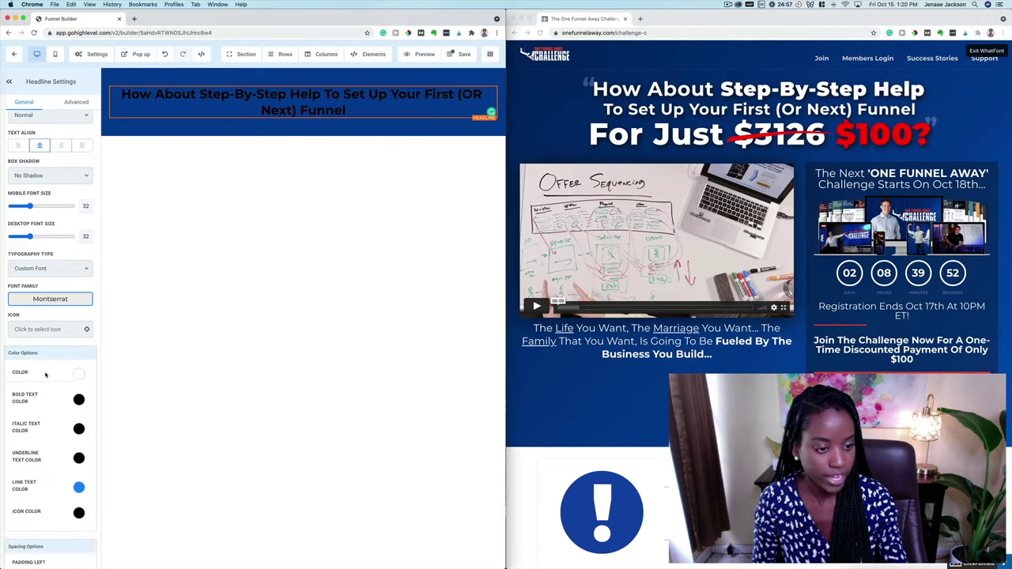
click(79, 399)
click(48, 420)
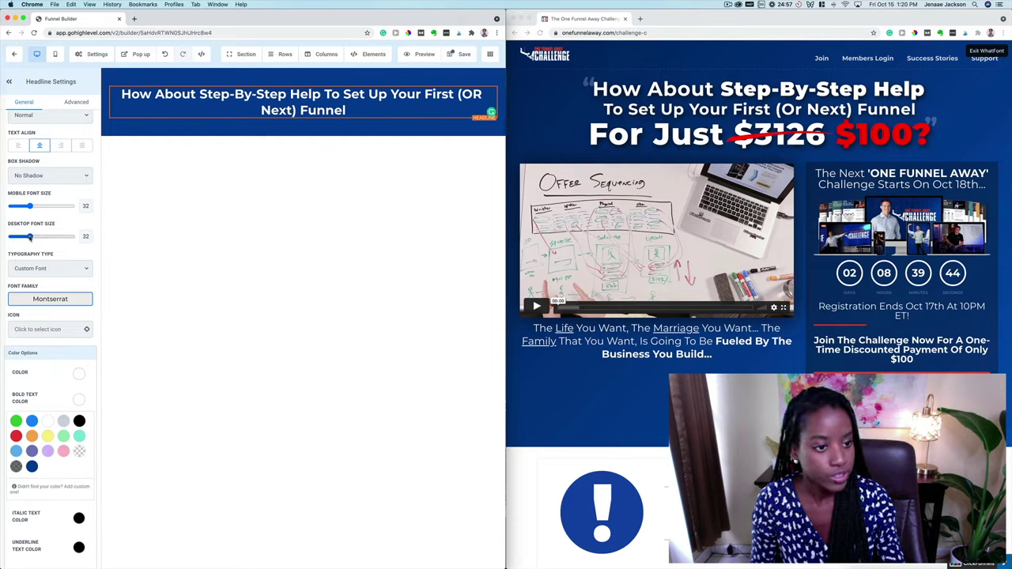
Set the headline's desktop font size to 50 and break the line after "Step-By-Step Help"
drag(29, 237, 40, 237)
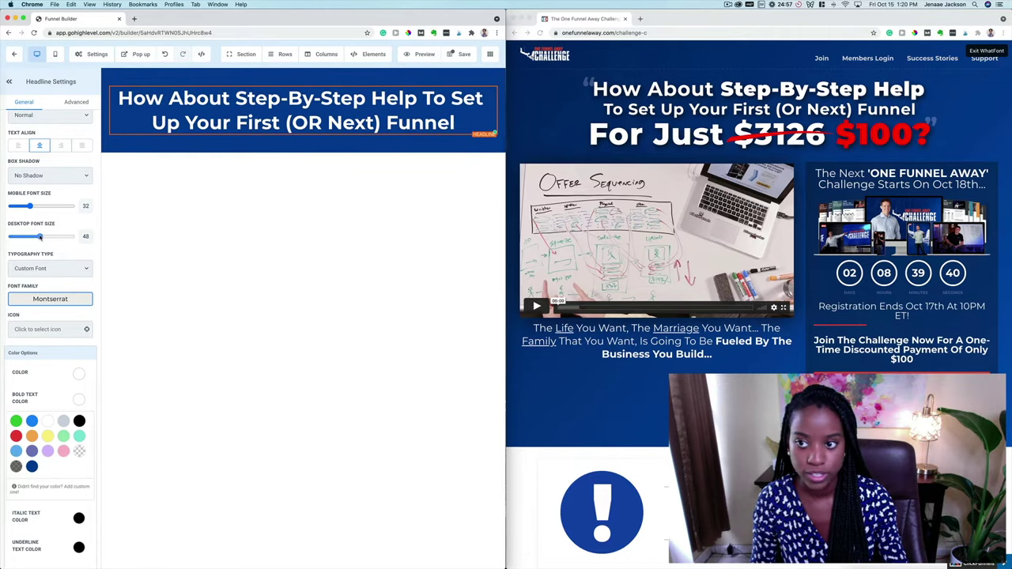
drag(41, 237, 41, 236)
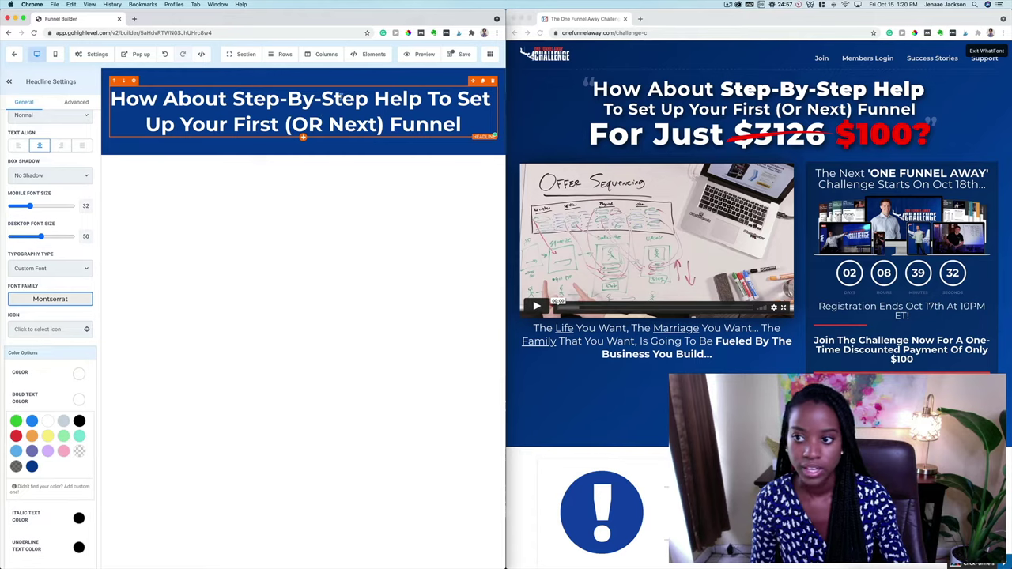
click(428, 98)
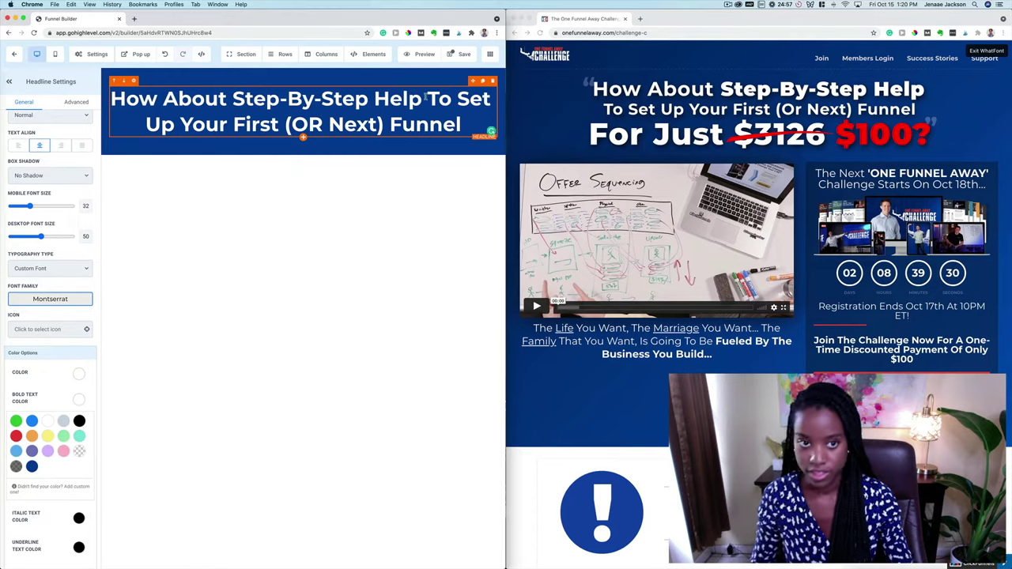
key(Return)
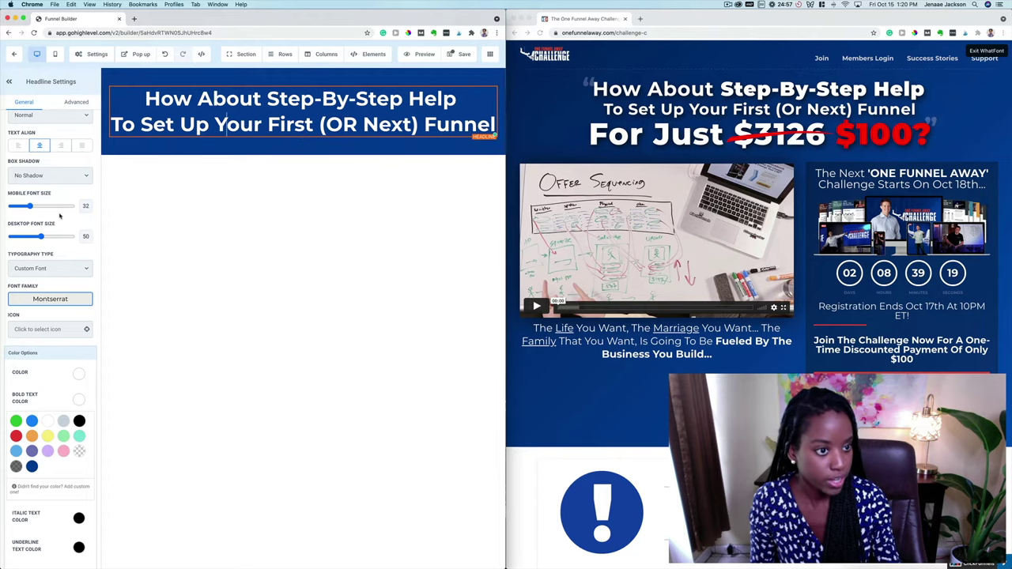
click(50, 175)
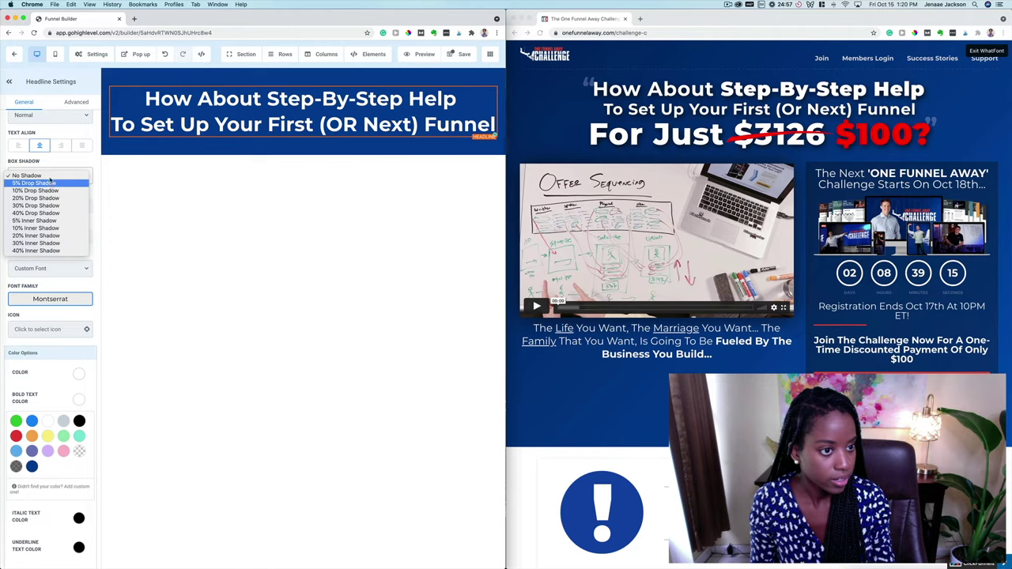
click(43, 175)
scroll(58, 320, down, 2)
scroll(59, 320, down, 8)
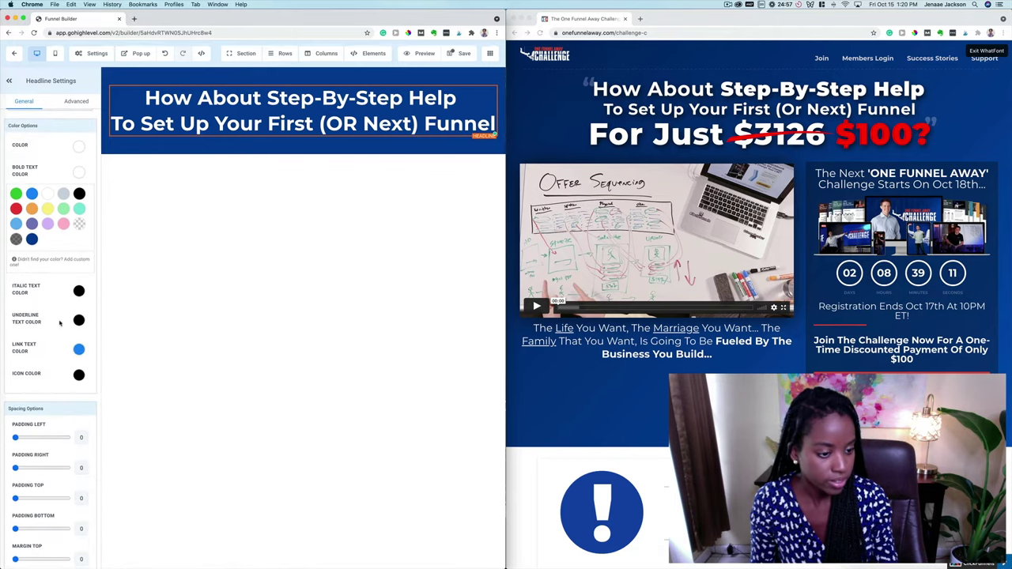
scroll(59, 322, up, 6)
scroll(59, 323, up, 9)
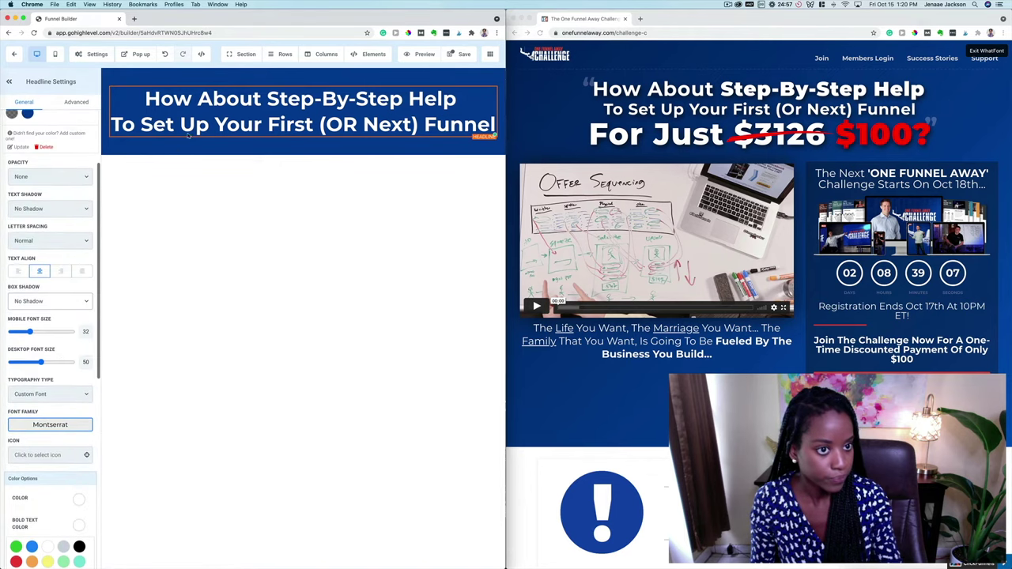
Apply the Strong Shadow text shadow to the headline and check it up close
scroll(75, 254, up, 5)
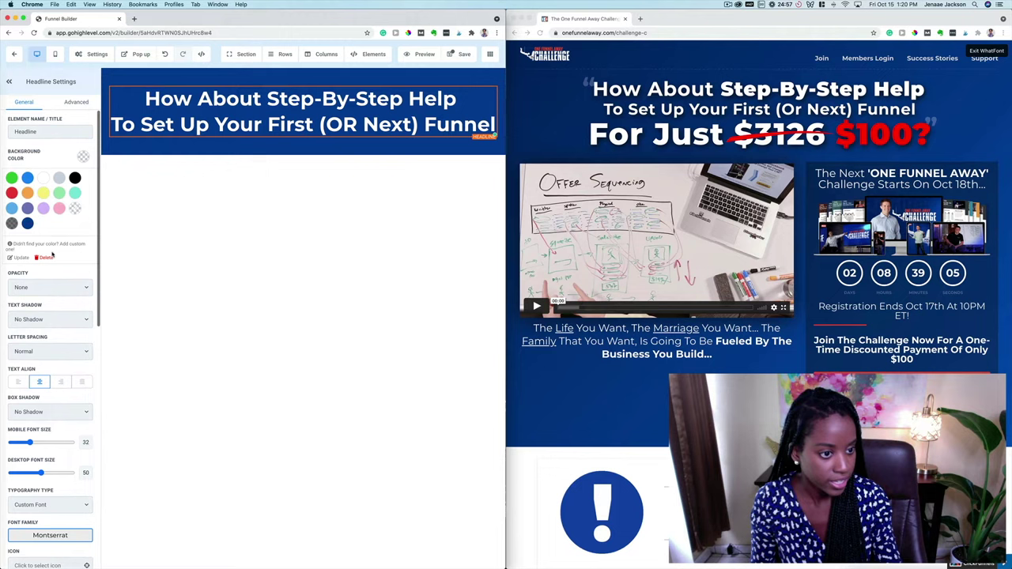
click(58, 320)
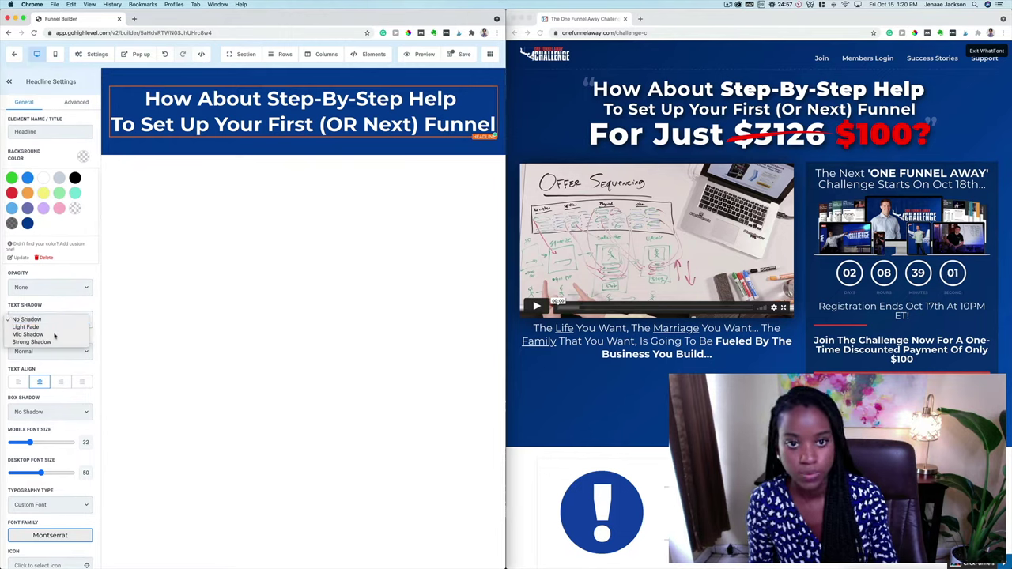
click(55, 336)
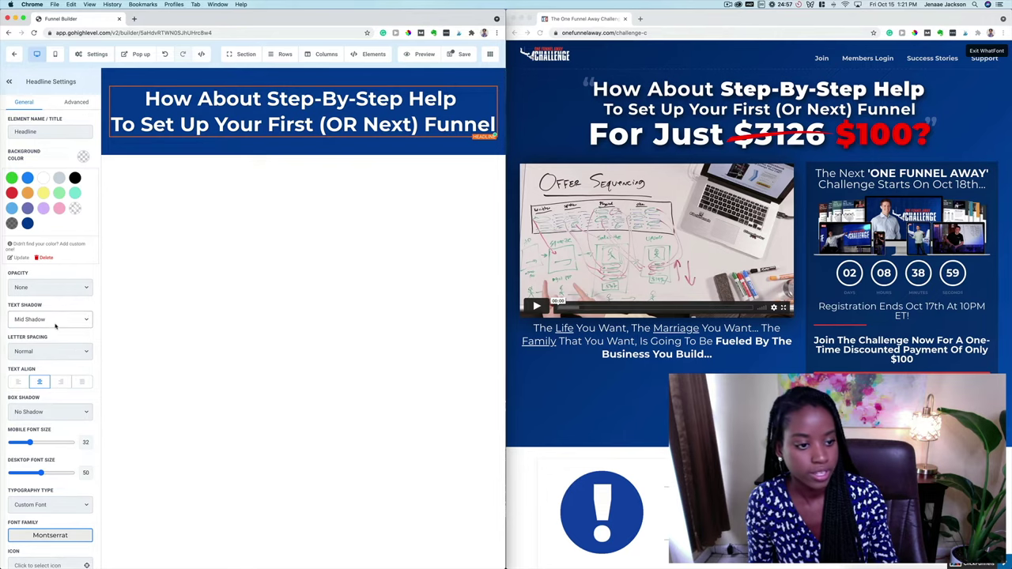
click(56, 324)
click(54, 326)
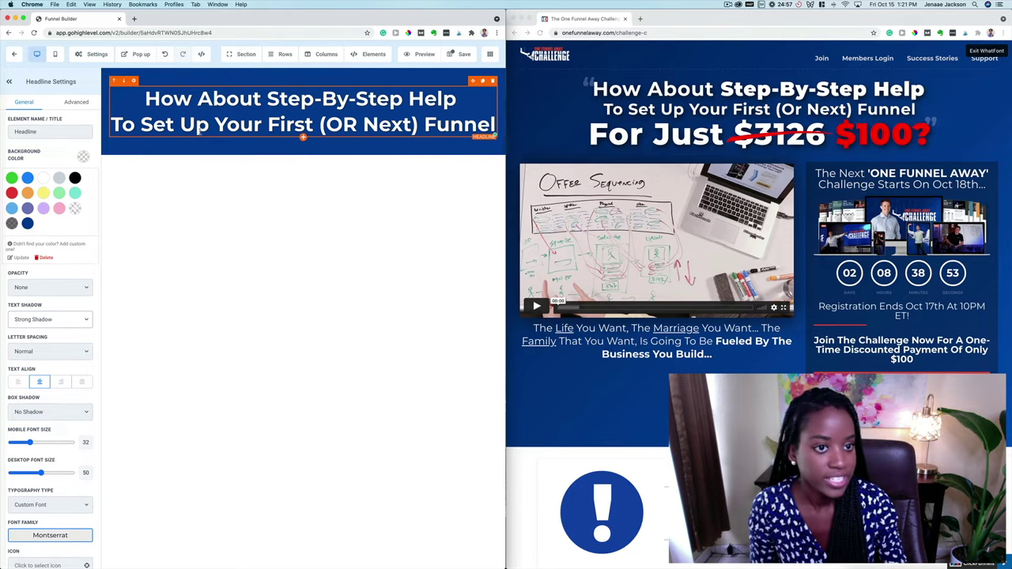
scroll(208, 119, up, 3)
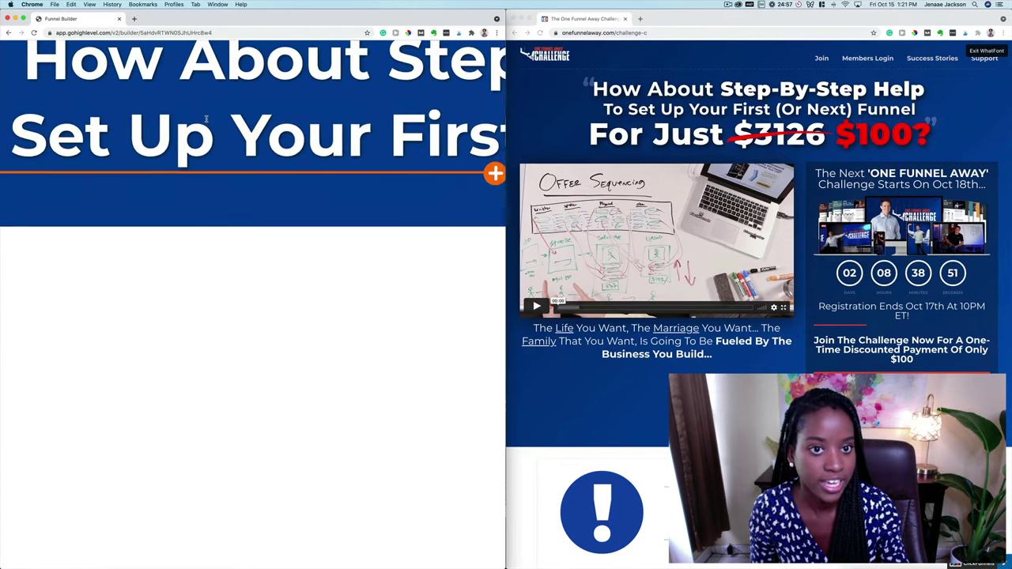
scroll(208, 119, down, 3)
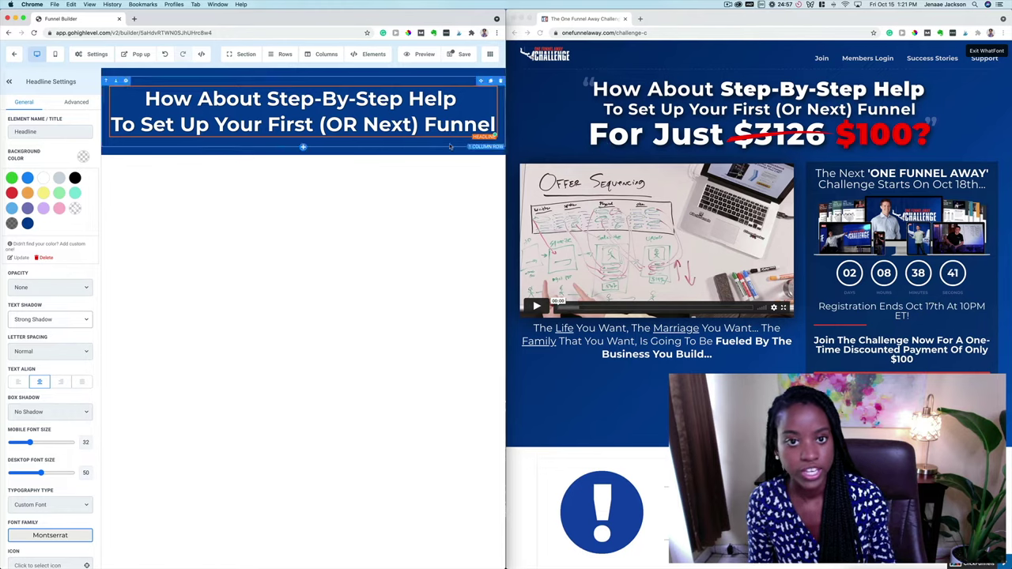
mouse_move(374, 59)
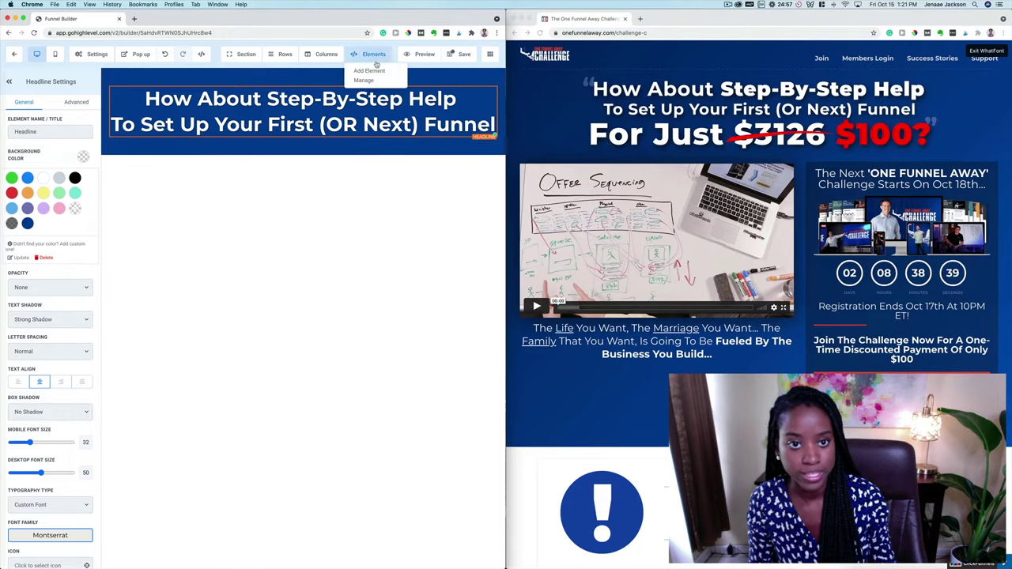
click(370, 71)
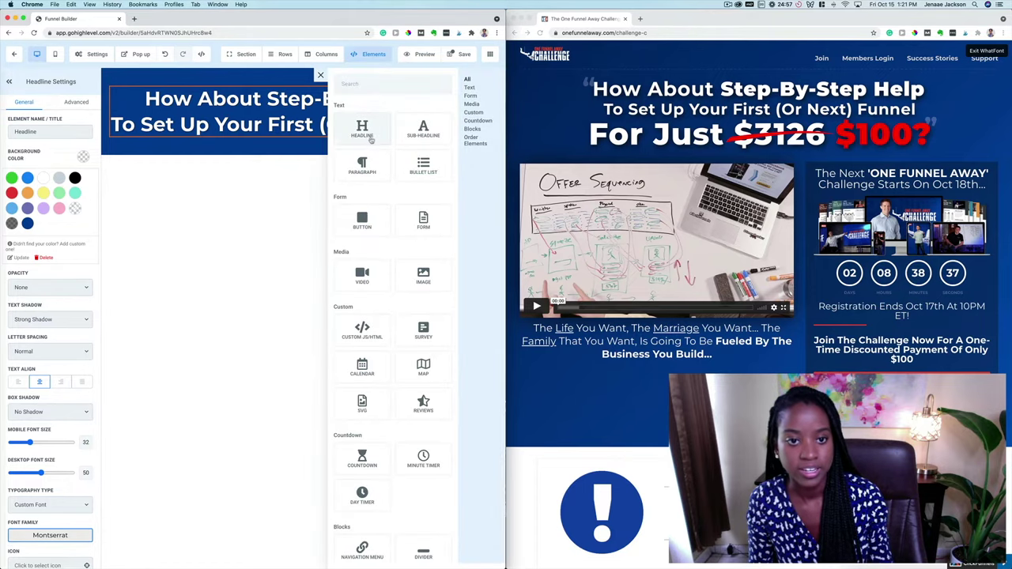
click(320, 75)
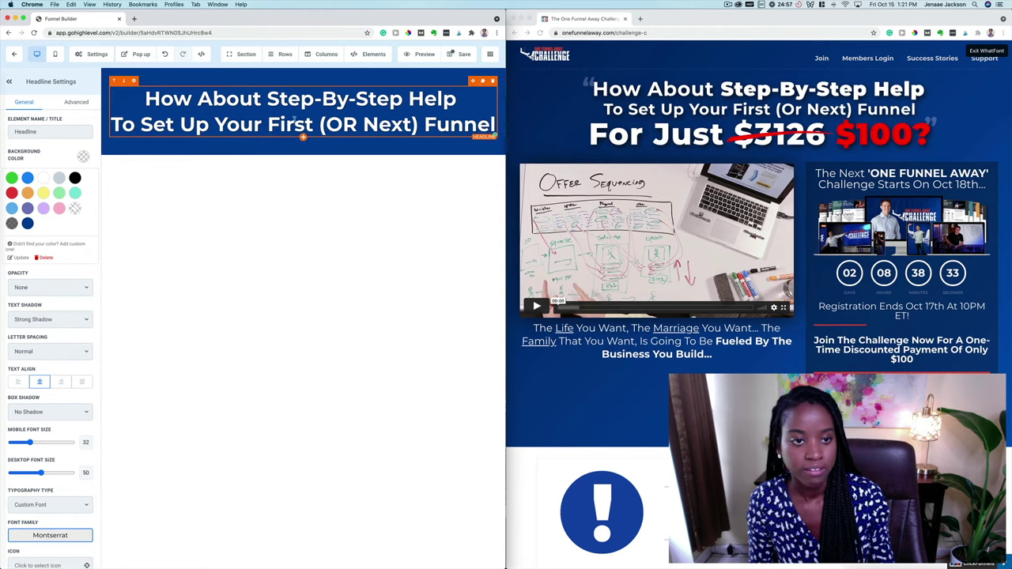
Duplicate the headline and replace the copy's text with "For Just $3126 $100?"
click(481, 82)
click(437, 150)
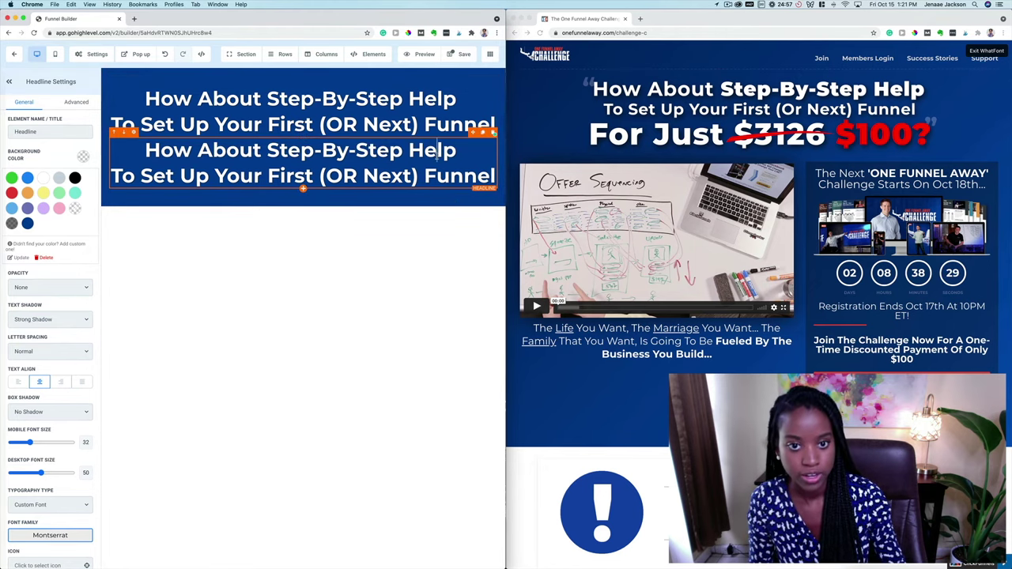
drag(143, 148, 497, 177)
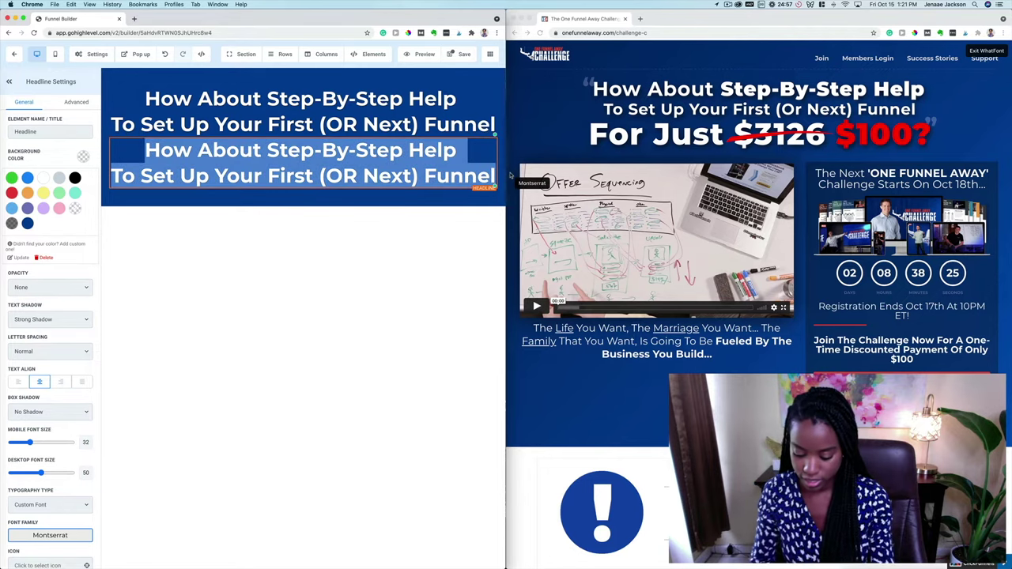
text(For Ju)
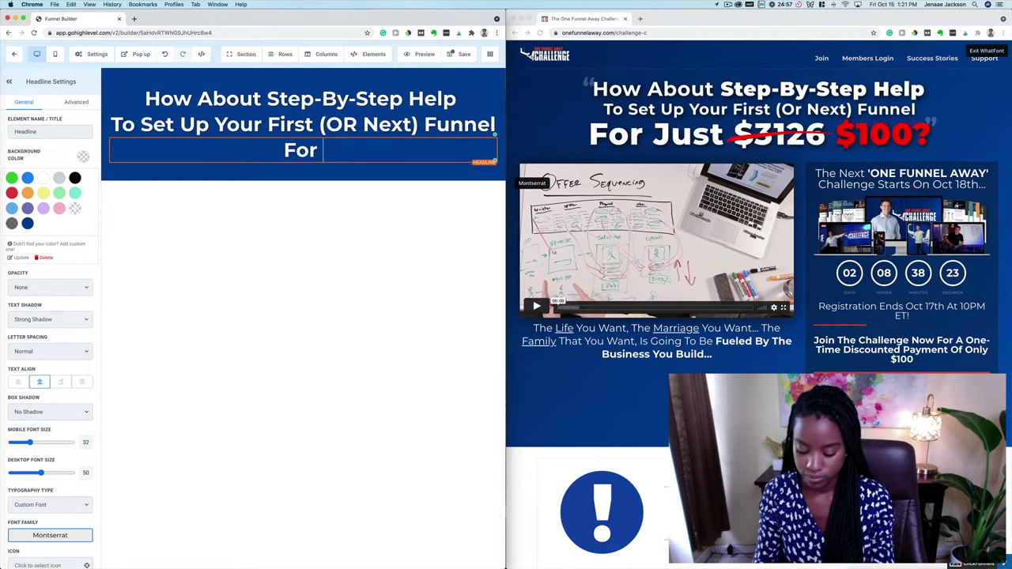
text(st)
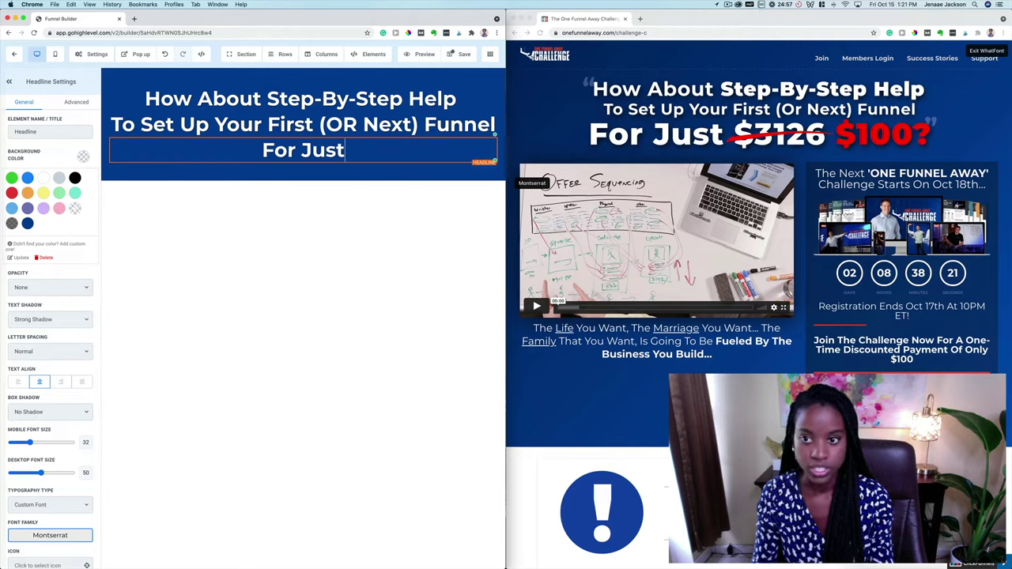
text( #)
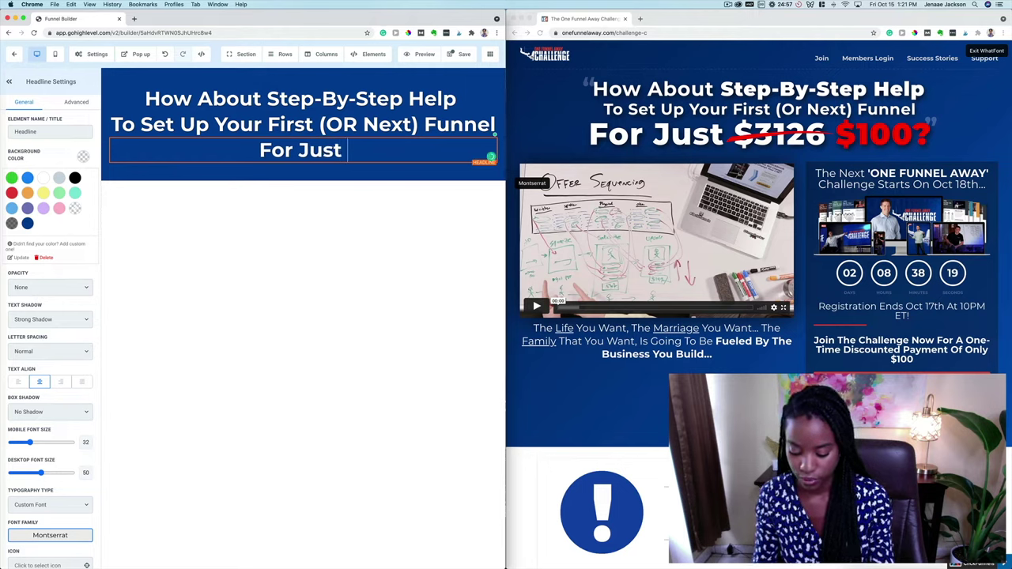
text(126)
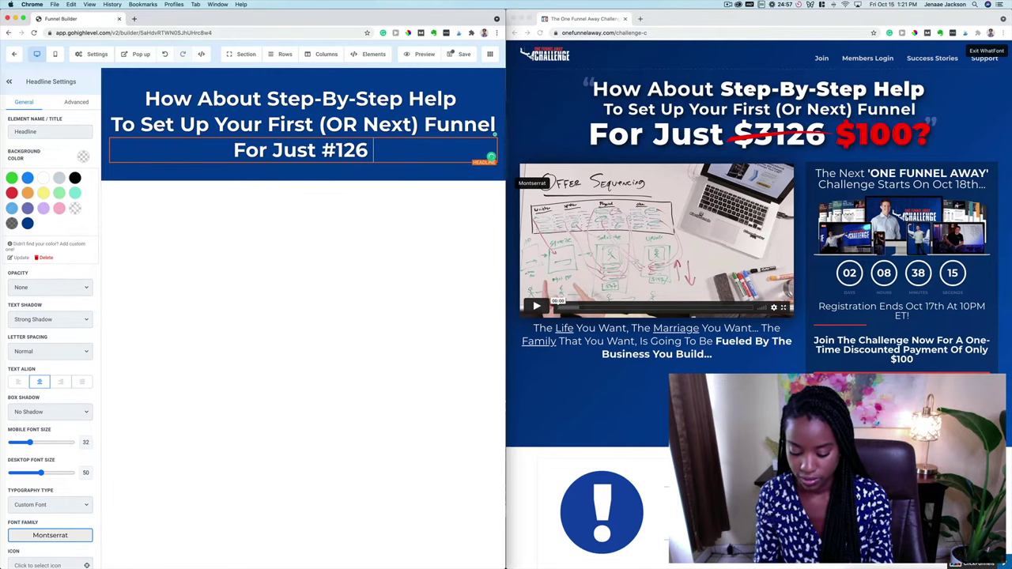
text( $100)
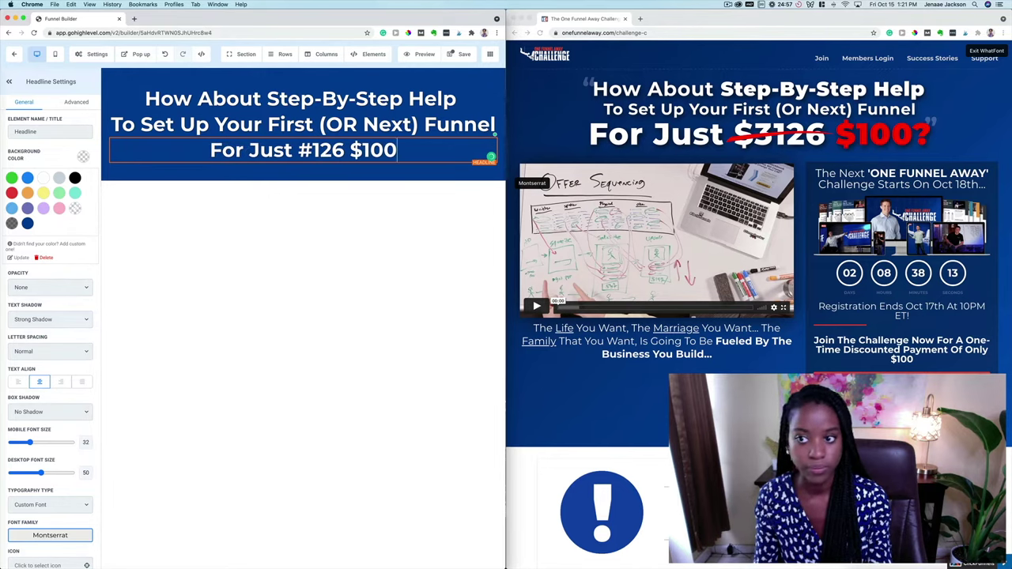
text(?)
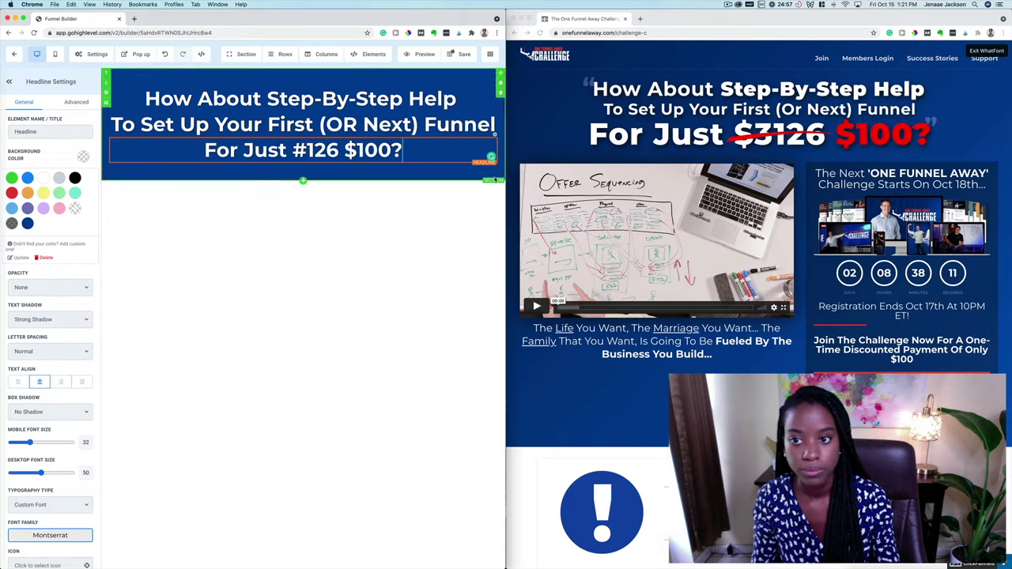
click(308, 150)
key(BackSpace)
text($)
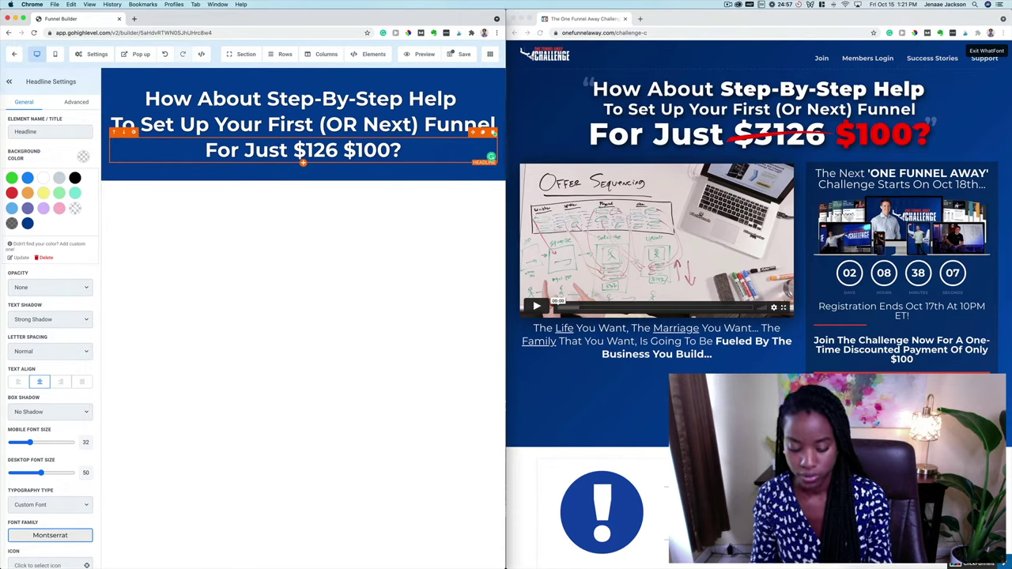
text(3)
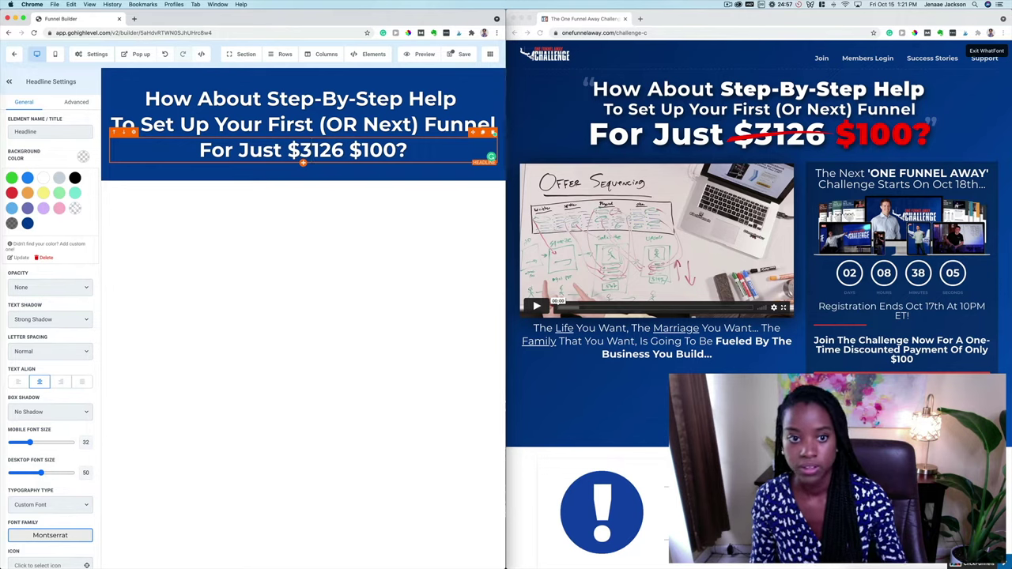
Strike through "$3126" in the second headline and set that headline's desktop font size to 76
drag(284, 150, 345, 151)
click(345, 150)
click(301, 150)
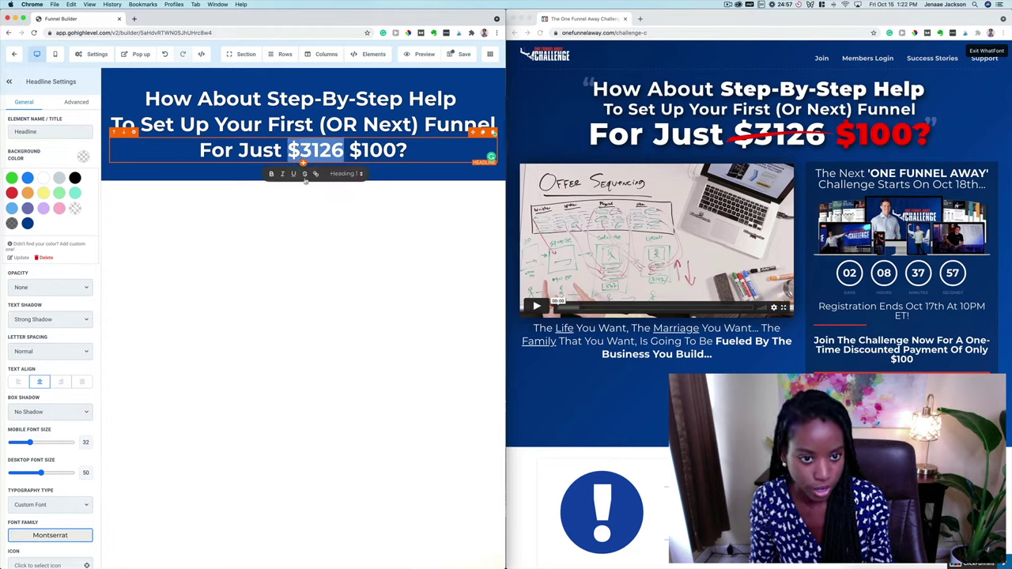
click(305, 174)
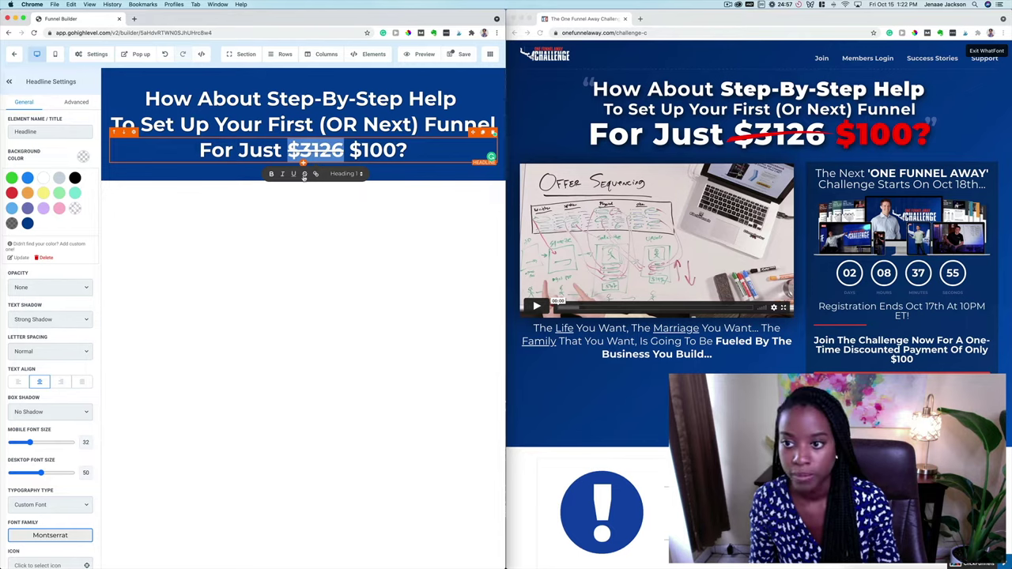
click(226, 154)
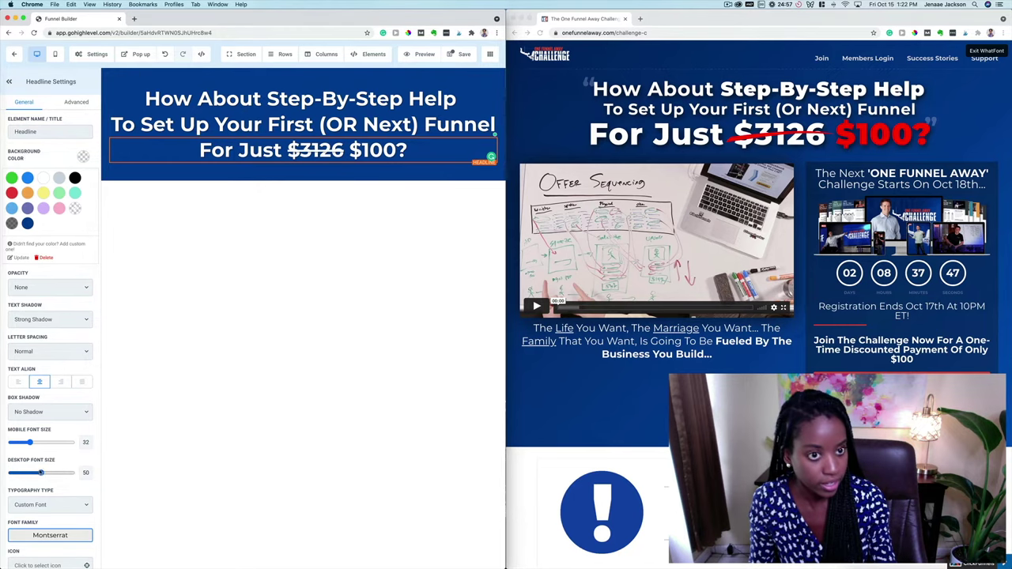
drag(41, 472, 57, 472)
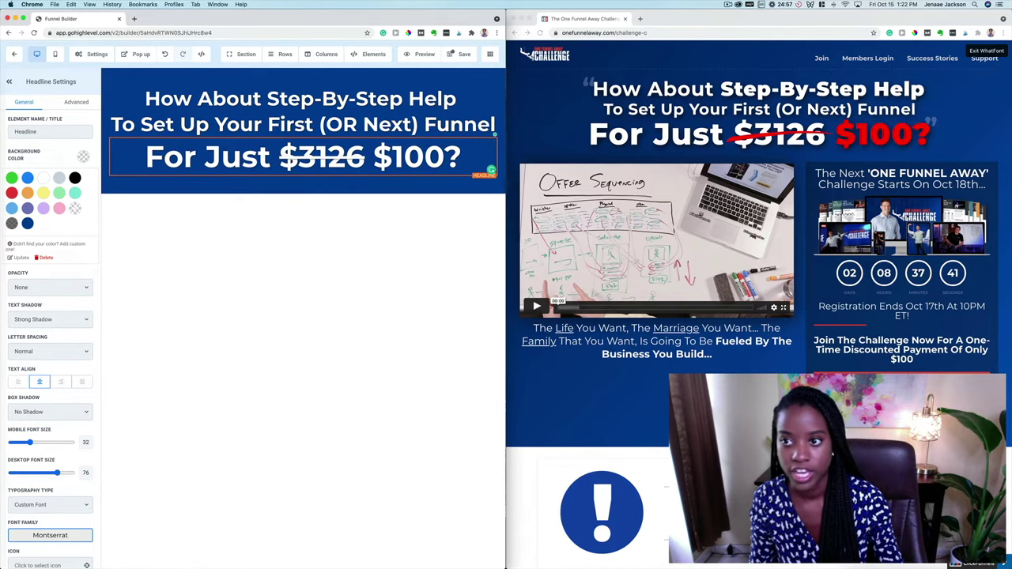
Sample the red of the "$100?" price on the original page with the colour picker
click(966, 53)
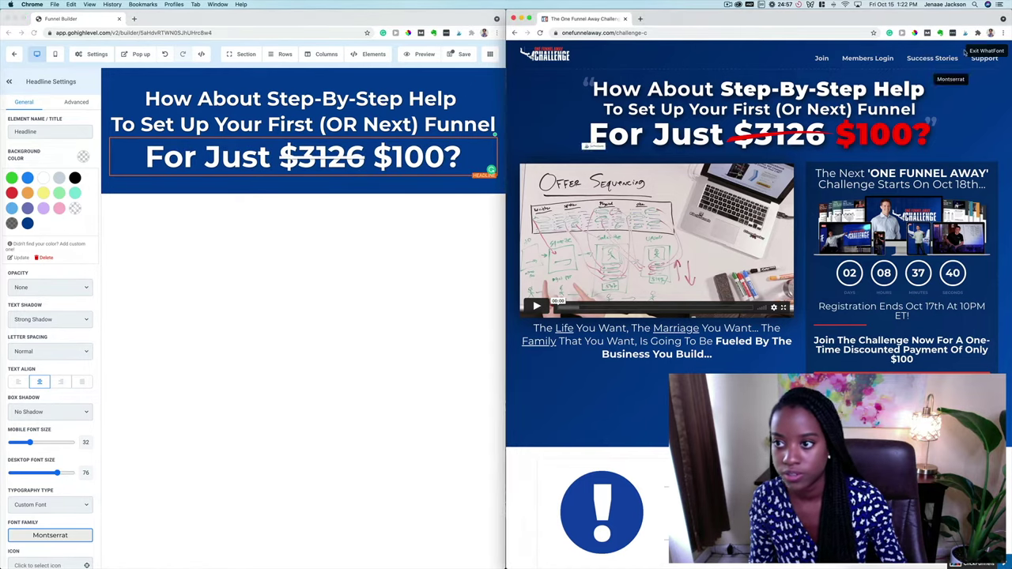
click(915, 33)
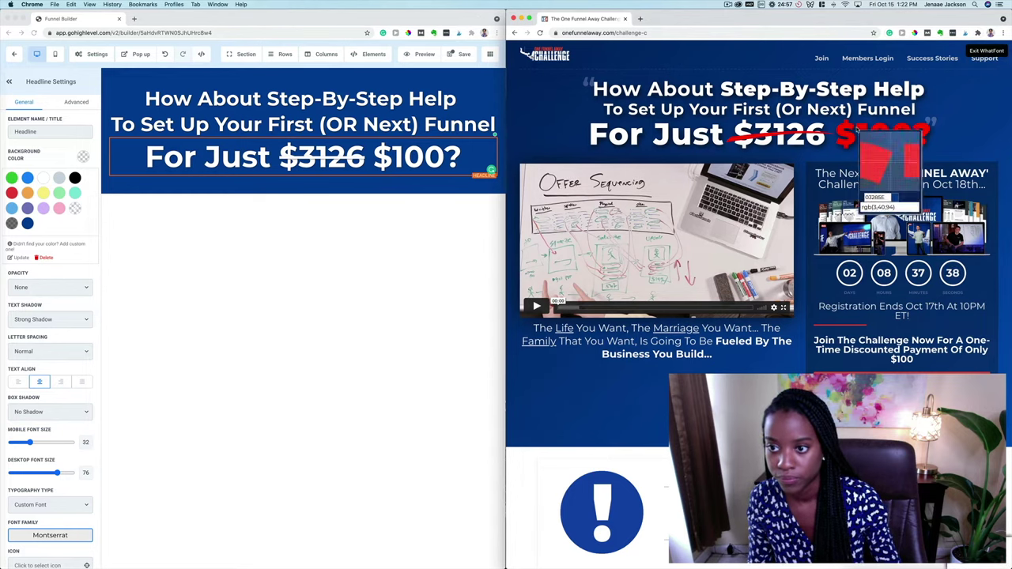
click(870, 137)
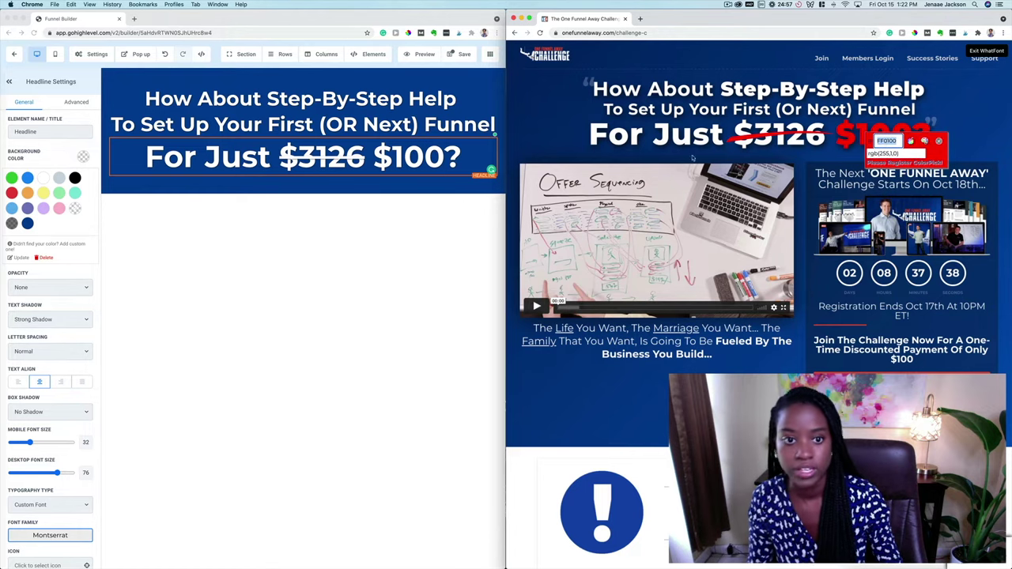
Add the custom colour #FF0100 to the palette through the second headline's background colour, and reset that background to transparent
click(350, 158)
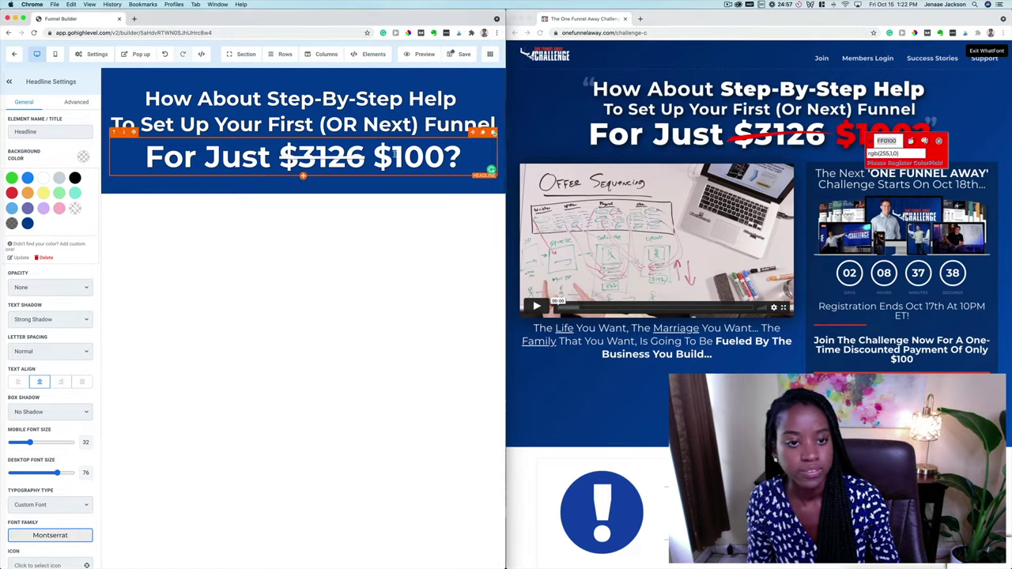
click(26, 257)
triple_click(24, 288)
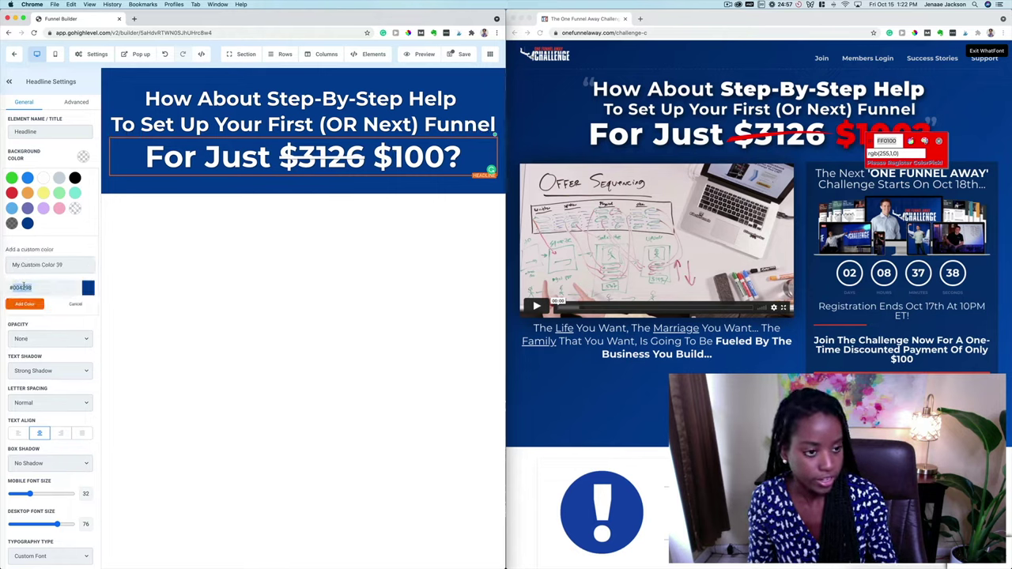
text(#FF0100)
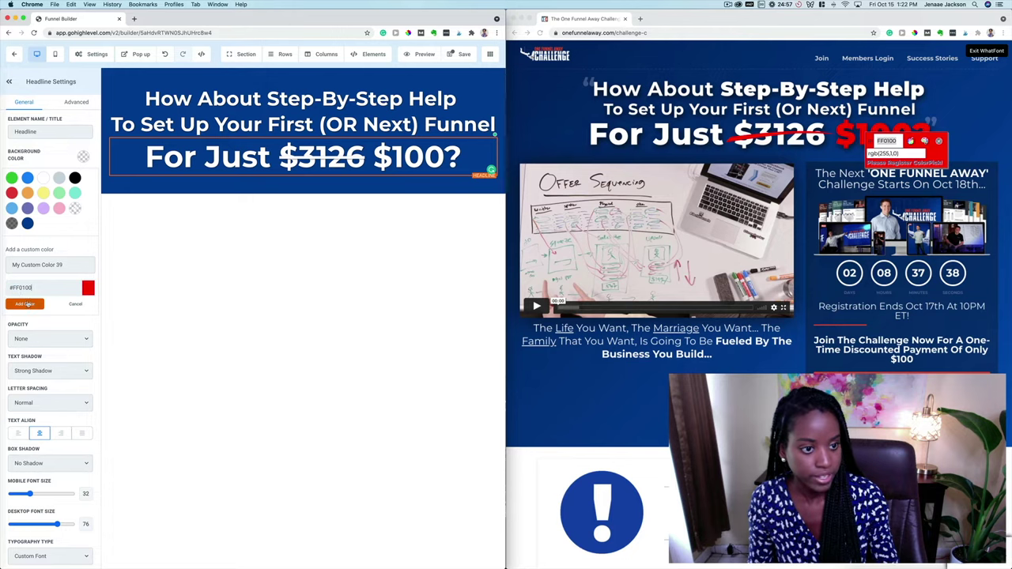
click(26, 304)
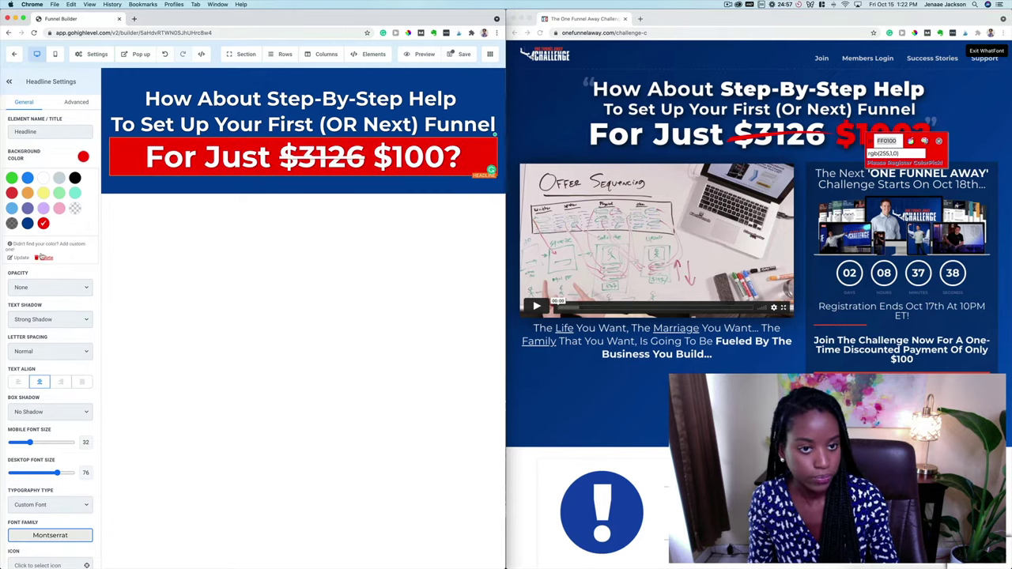
click(75, 210)
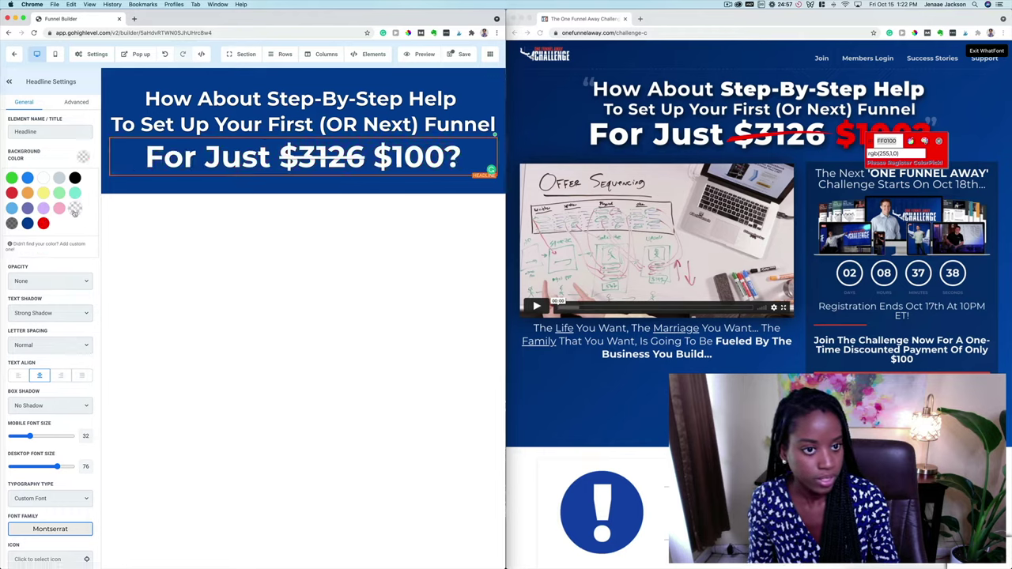
Set the "For Just" headline's underline text colour to the custom red
triple_click(196, 155)
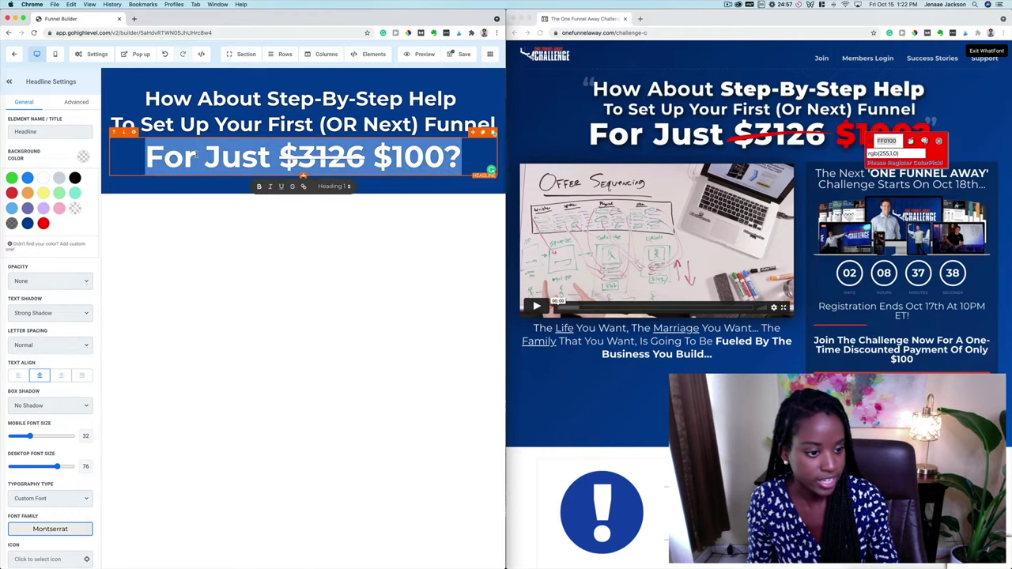
scroll(71, 396, down, 2)
scroll(71, 397, down, 5)
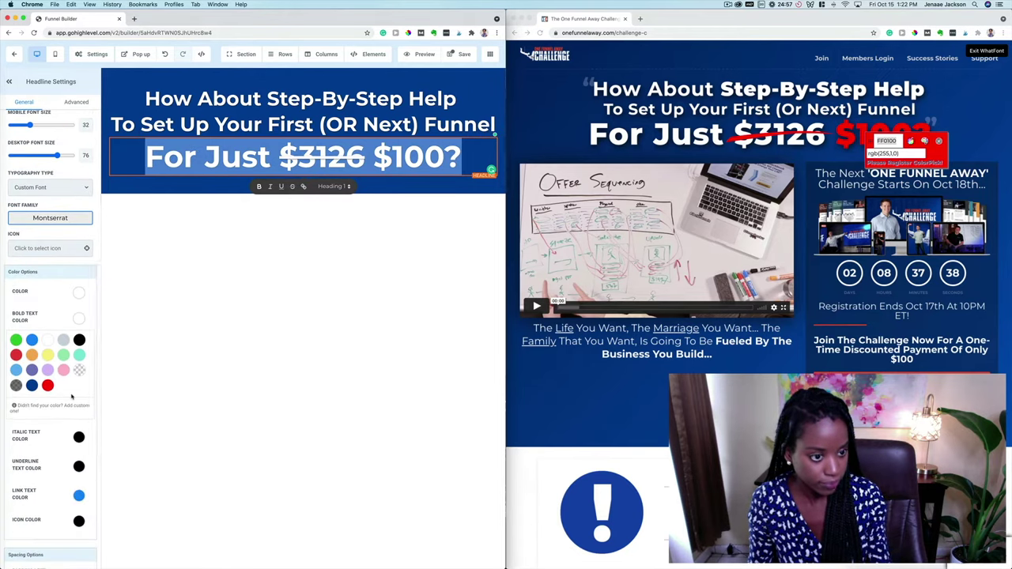
click(79, 467)
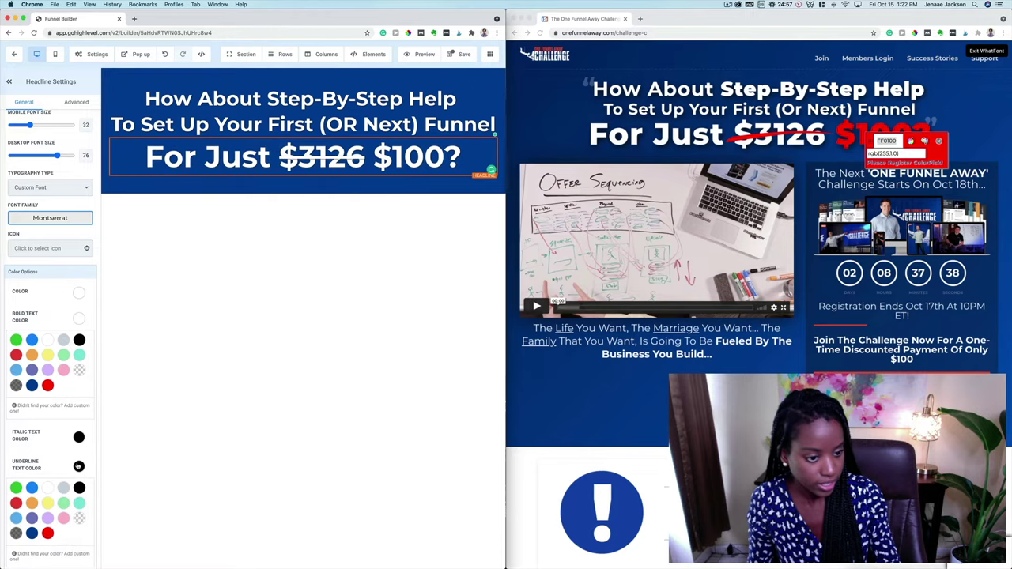
click(47, 534)
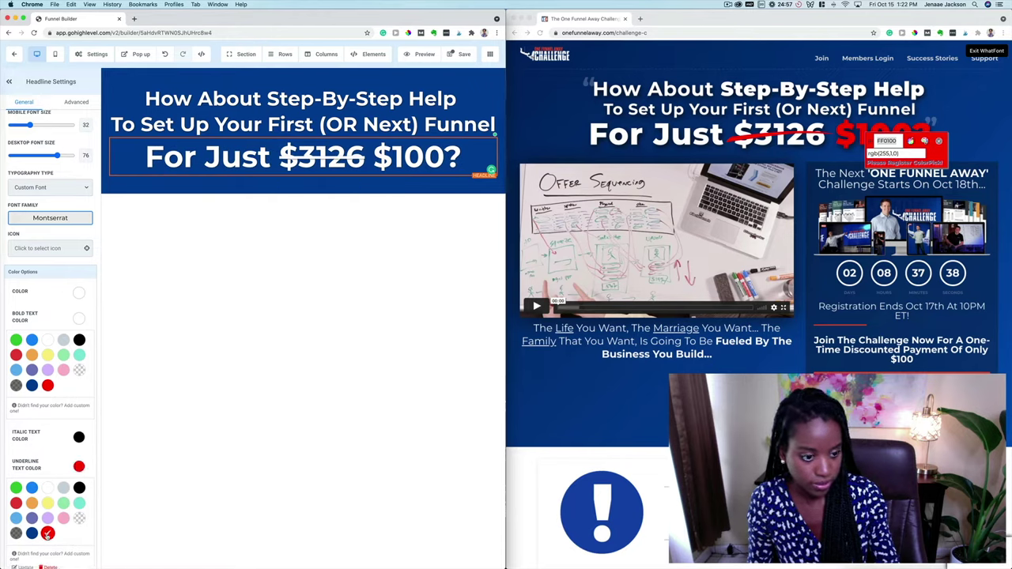
click(40, 457)
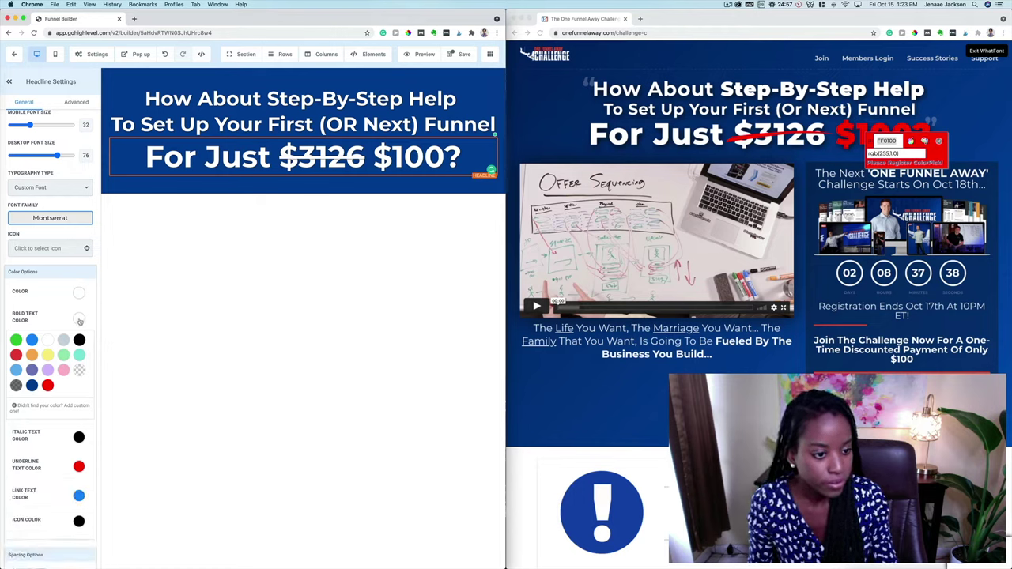
Try the custom red as the "For Just" headline's bold text colour, and set it back to white
click(48, 385)
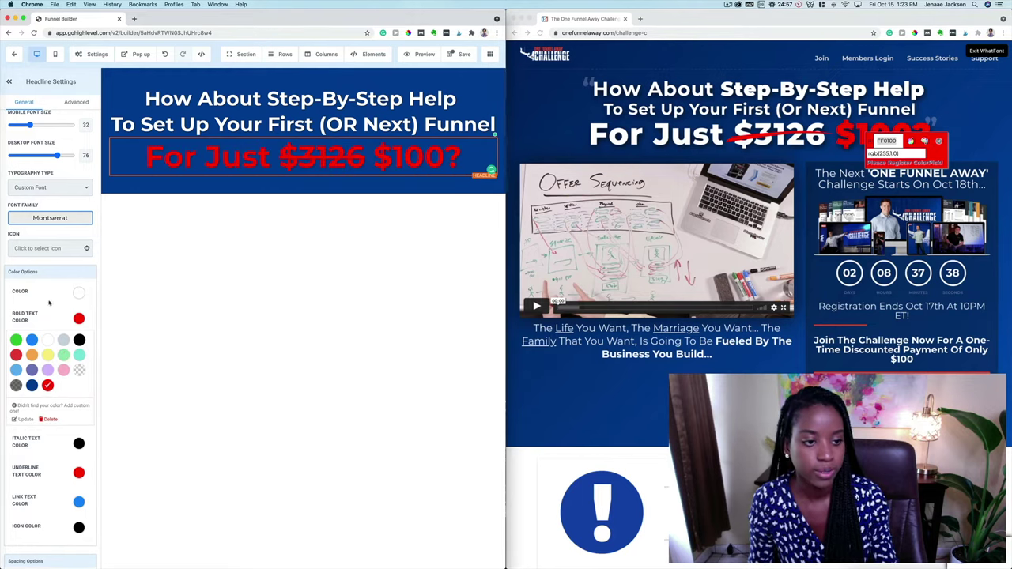
click(46, 312)
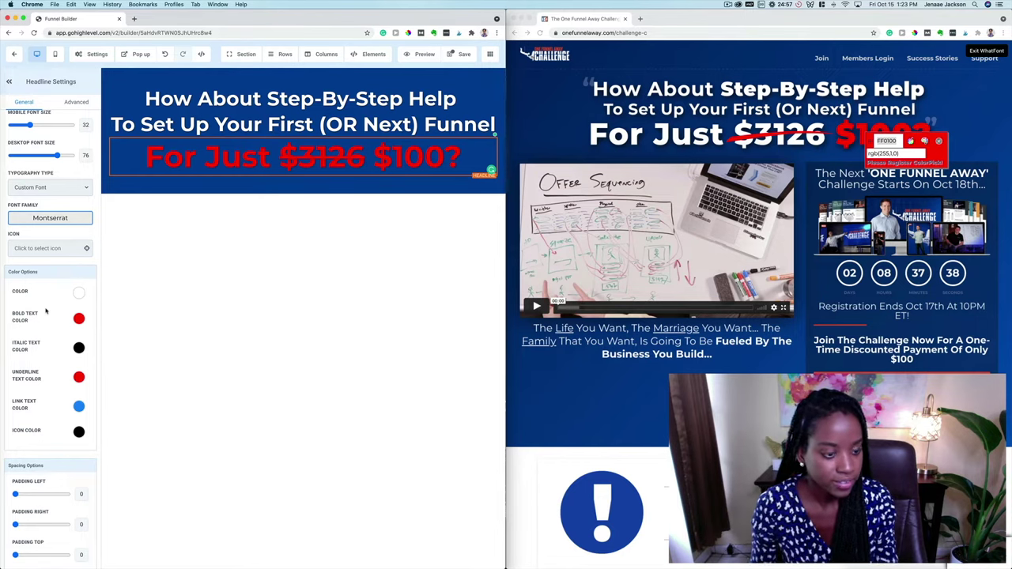
click(79, 318)
click(48, 341)
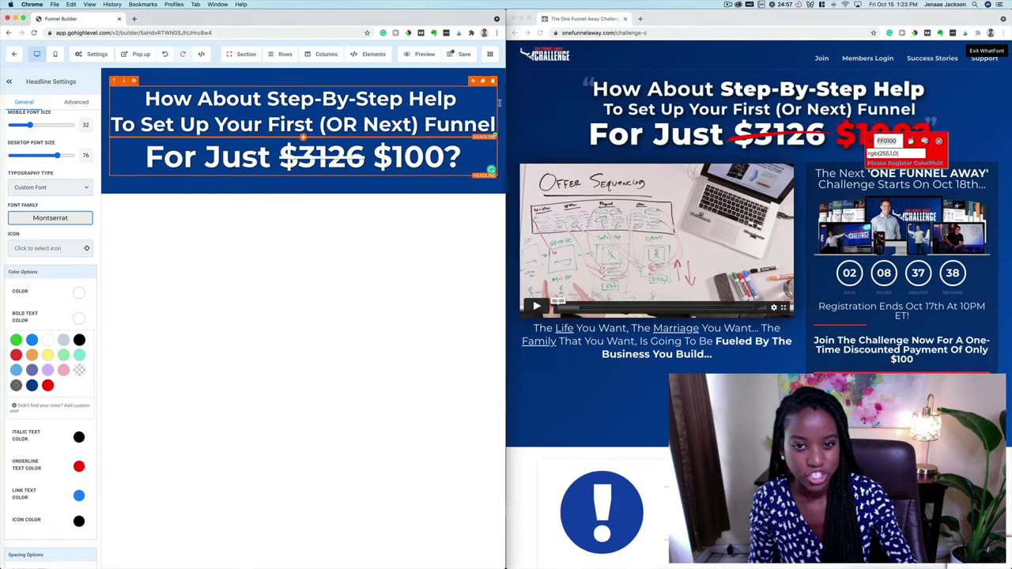
Close the colour picker's sampled-colour box on the original page and return to the "For Just" headline
click(887, 141)
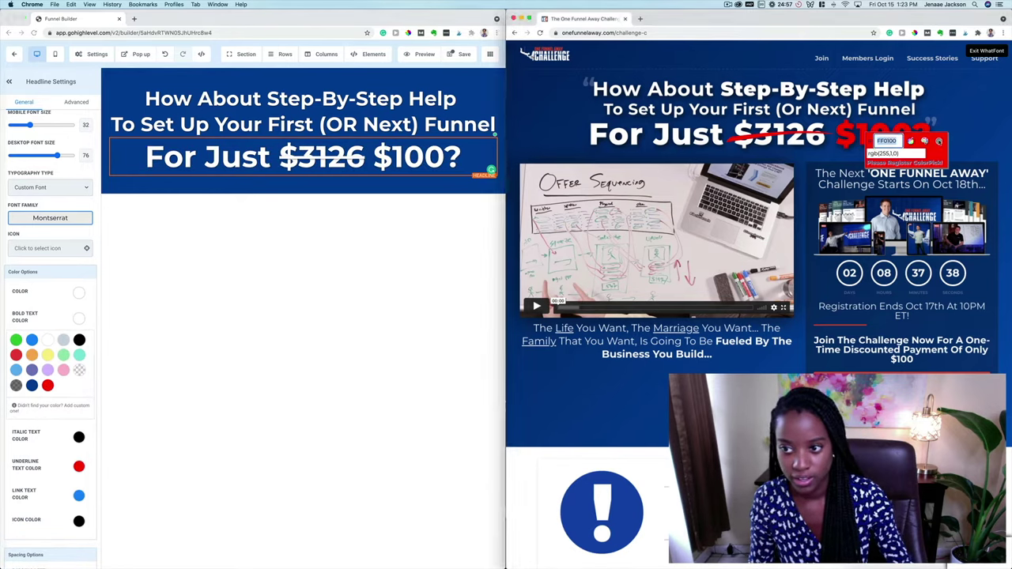
click(939, 142)
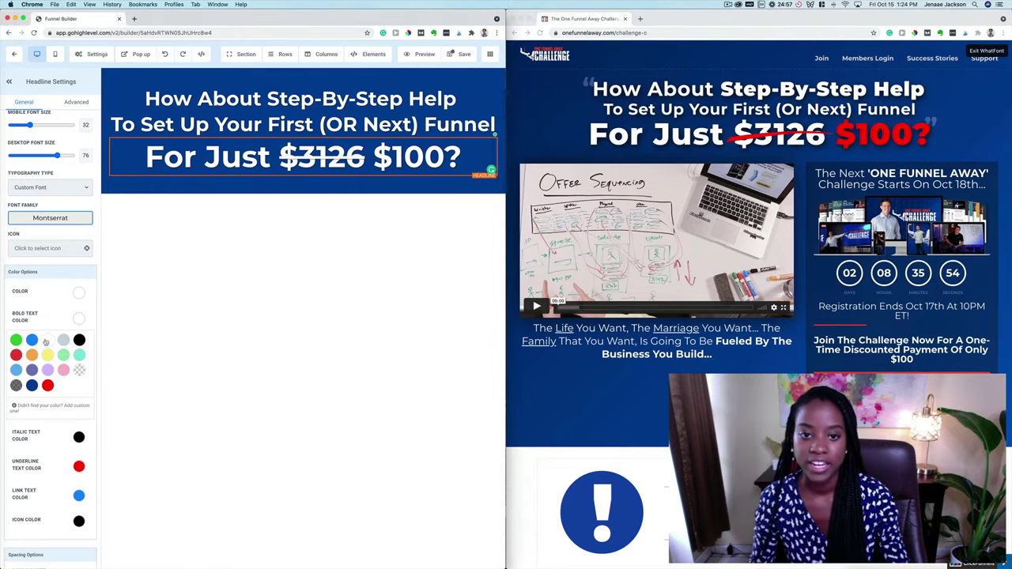
click(382, 143)
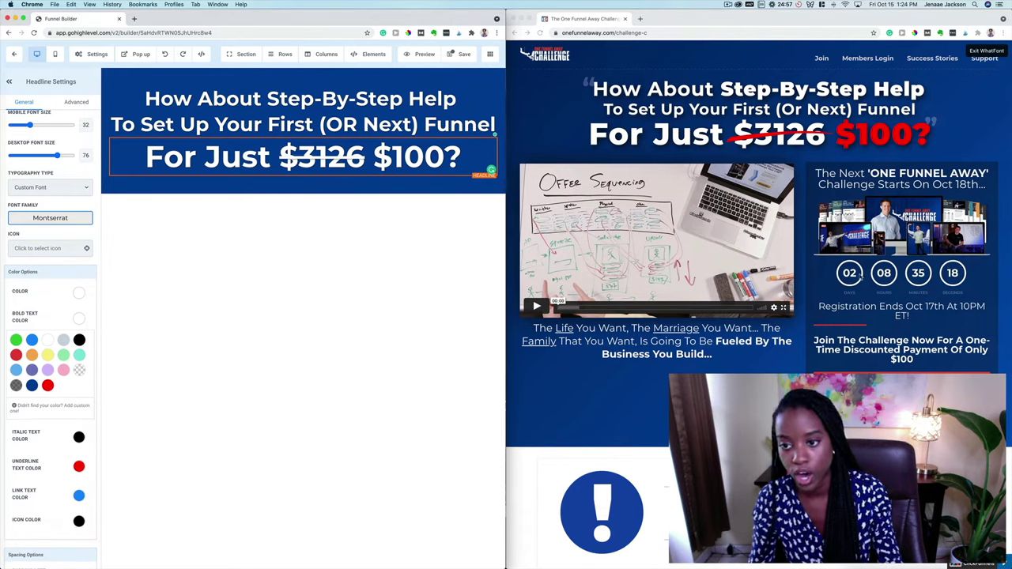
Add a two-column row below the "For Just" headline in the blue hero section
click(317, 191)
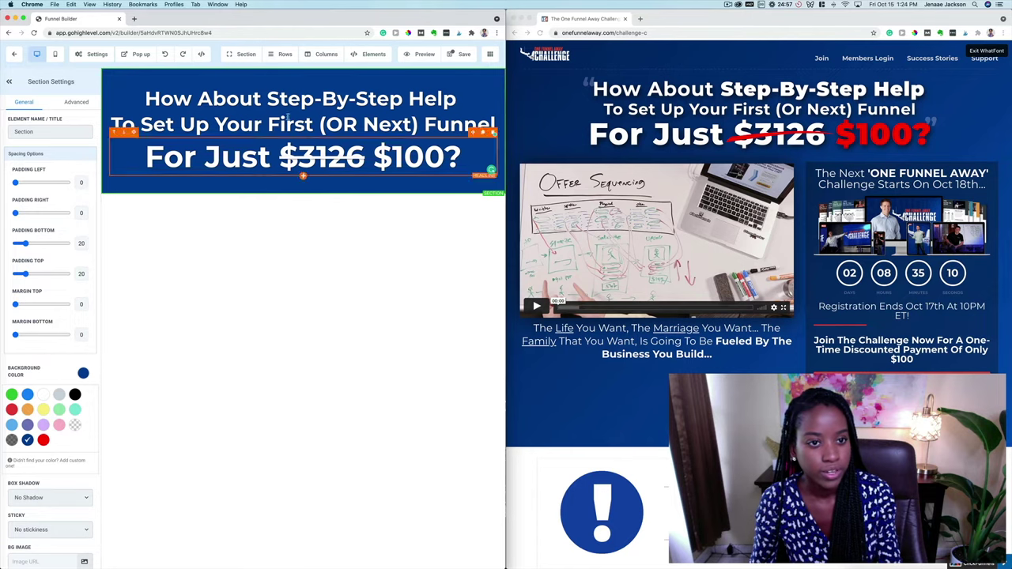
click(278, 59)
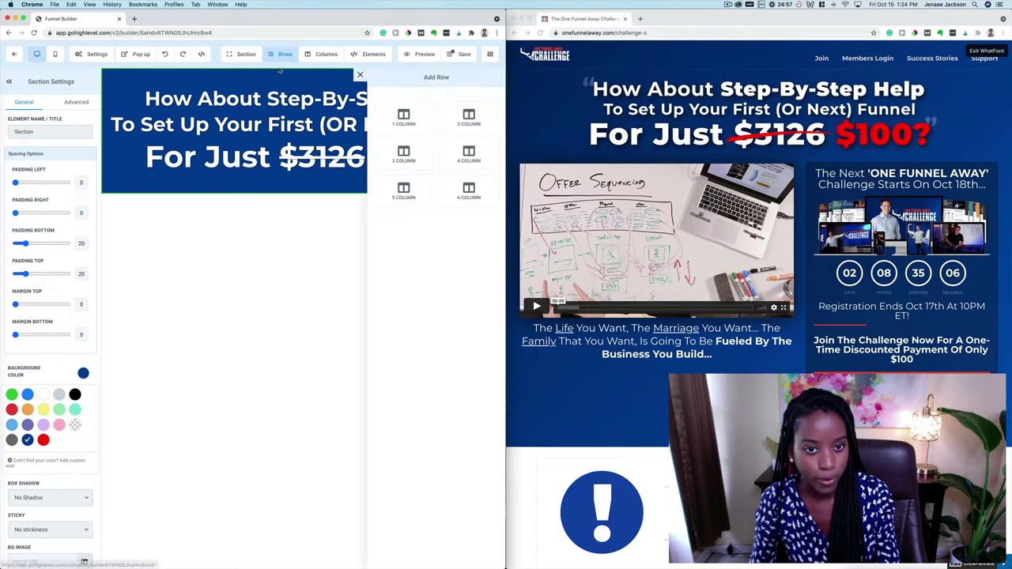
click(469, 120)
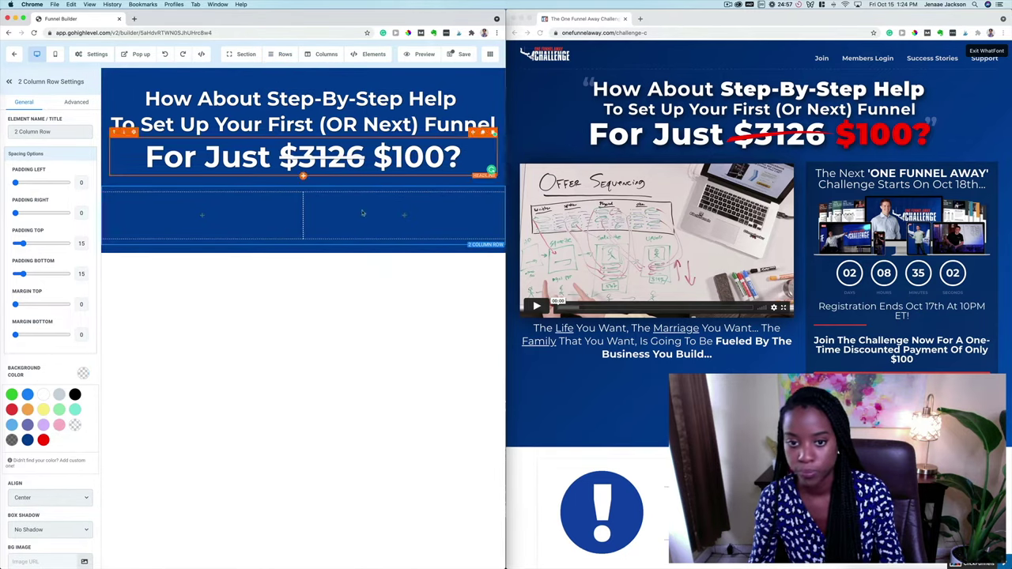
Add a video element to the first column of the new two-column row
mouse_move(238, 223)
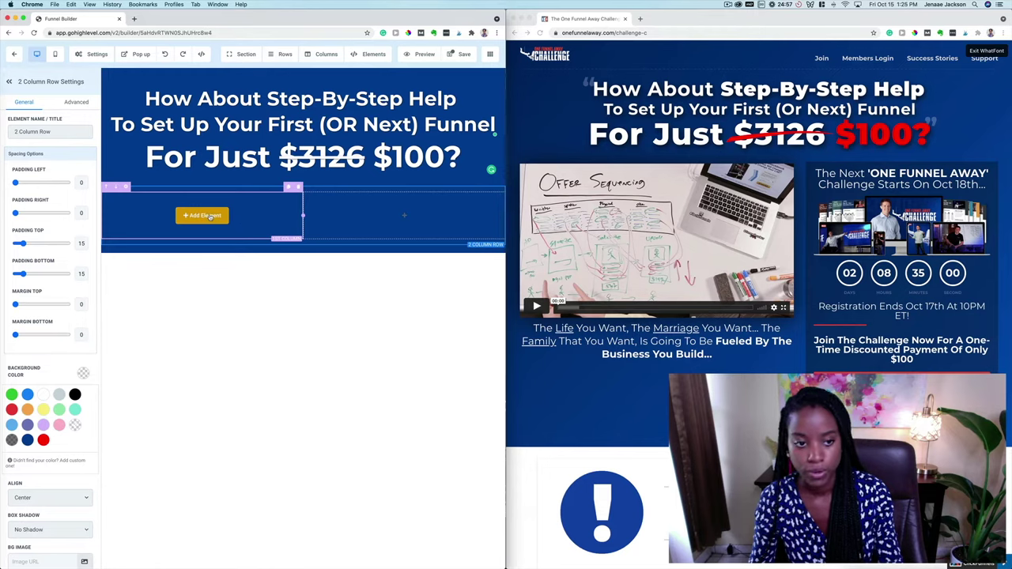
click(204, 215)
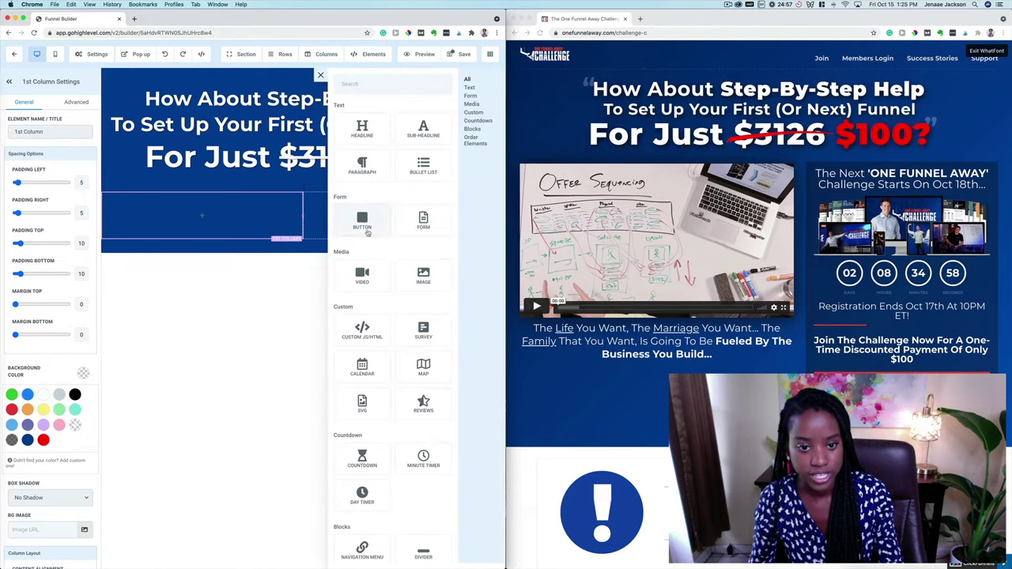
click(363, 273)
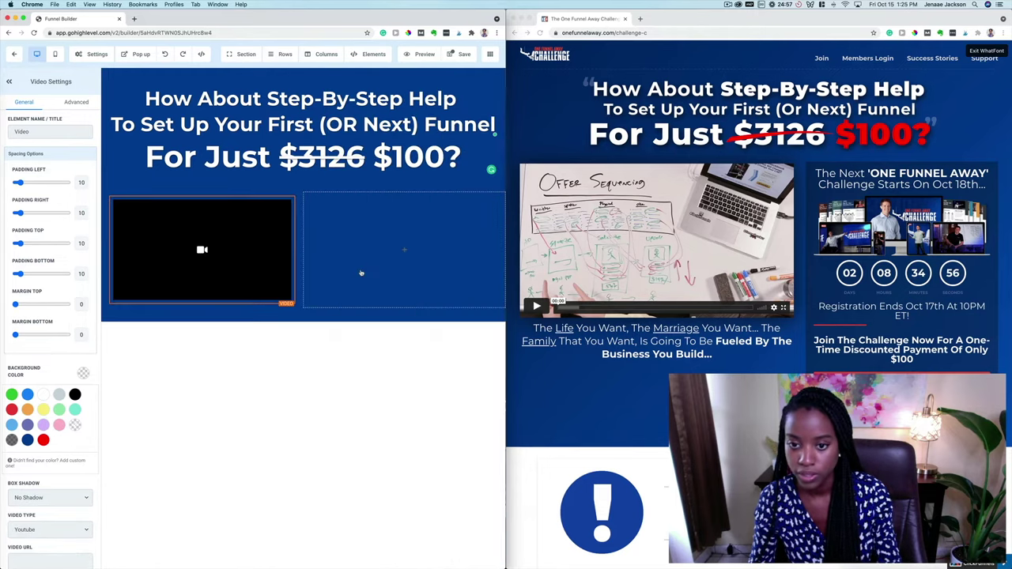
Add a 2 Step Order element to the second column beside the video
mouse_move(408, 252)
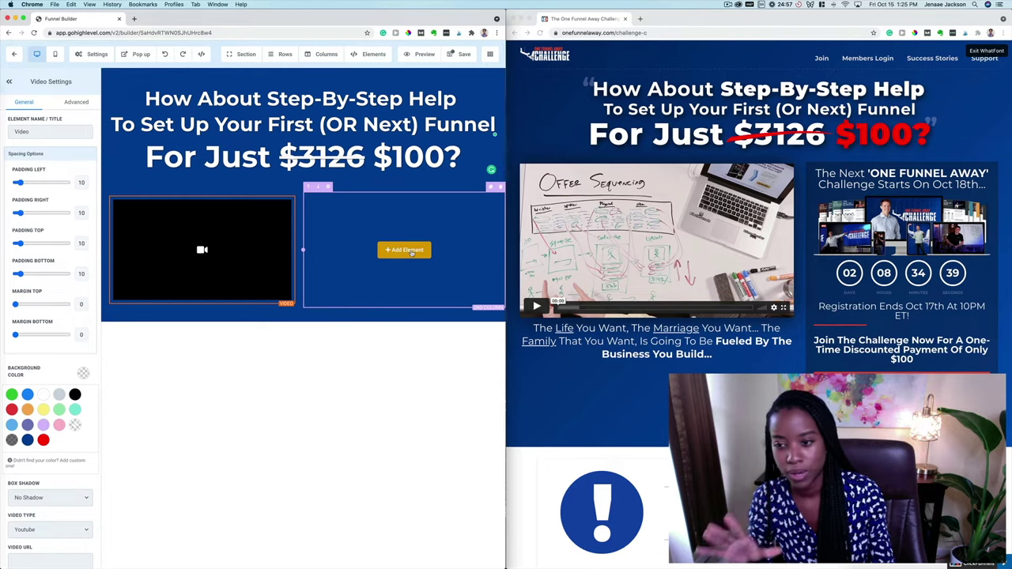
click(411, 251)
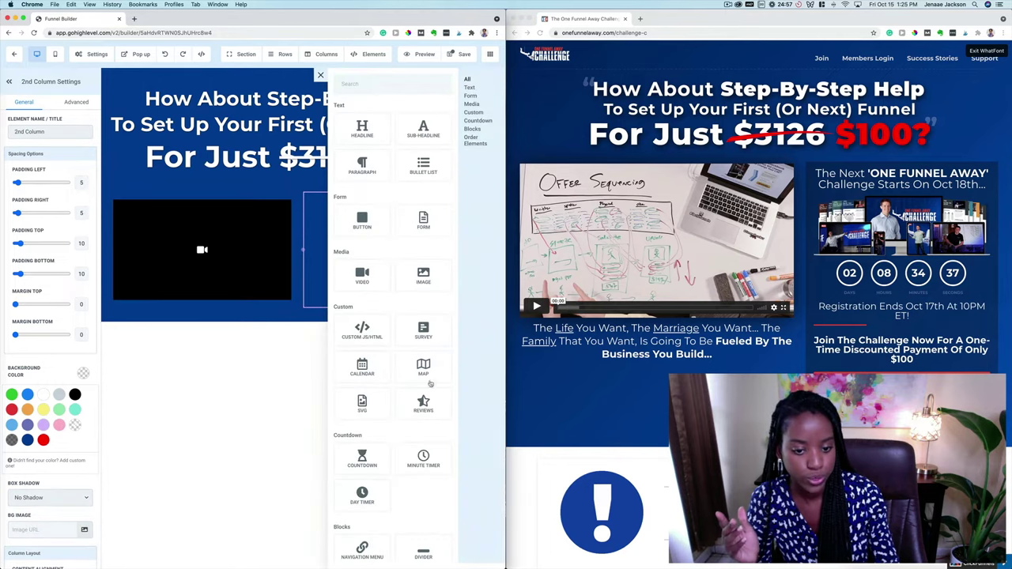
scroll(440, 446, down, 3)
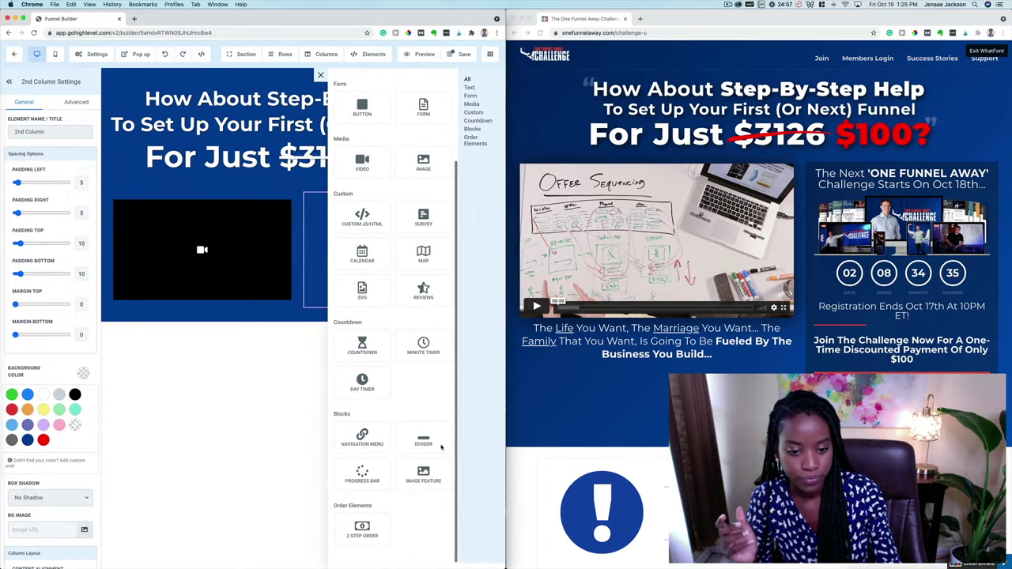
click(369, 537)
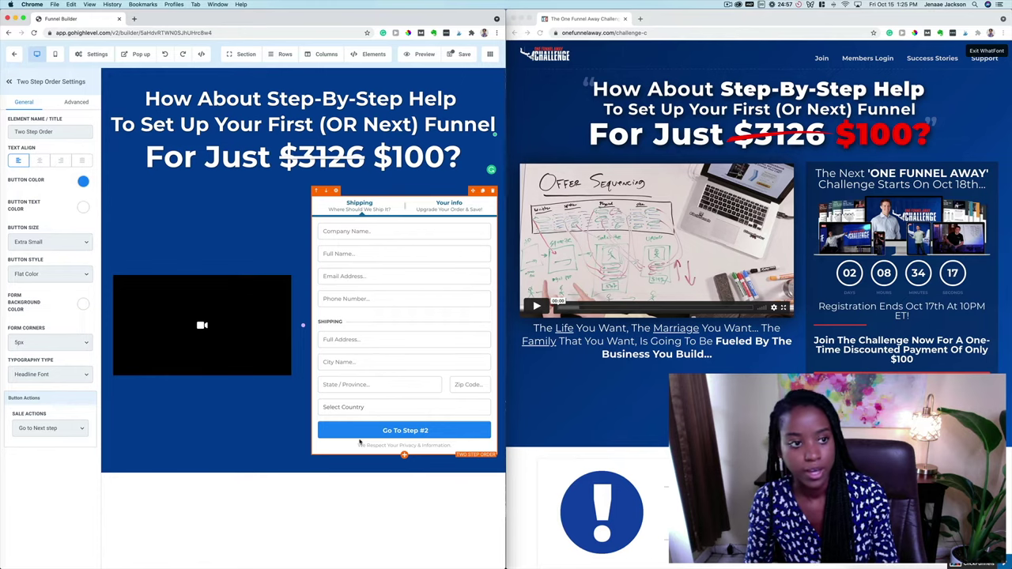
Add a countdown element to the second column and move it above the two-step order form
click(368, 53)
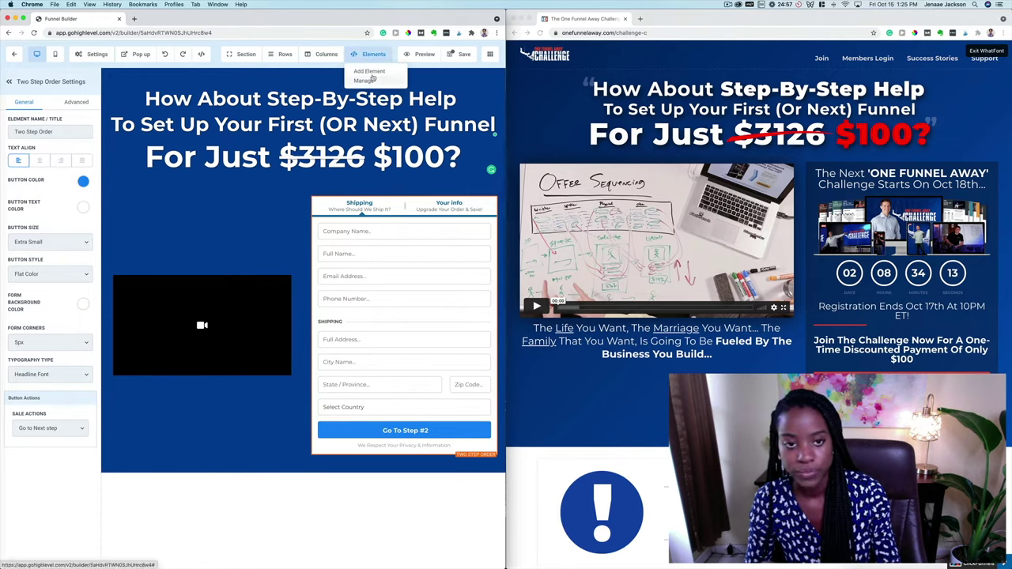
click(370, 71)
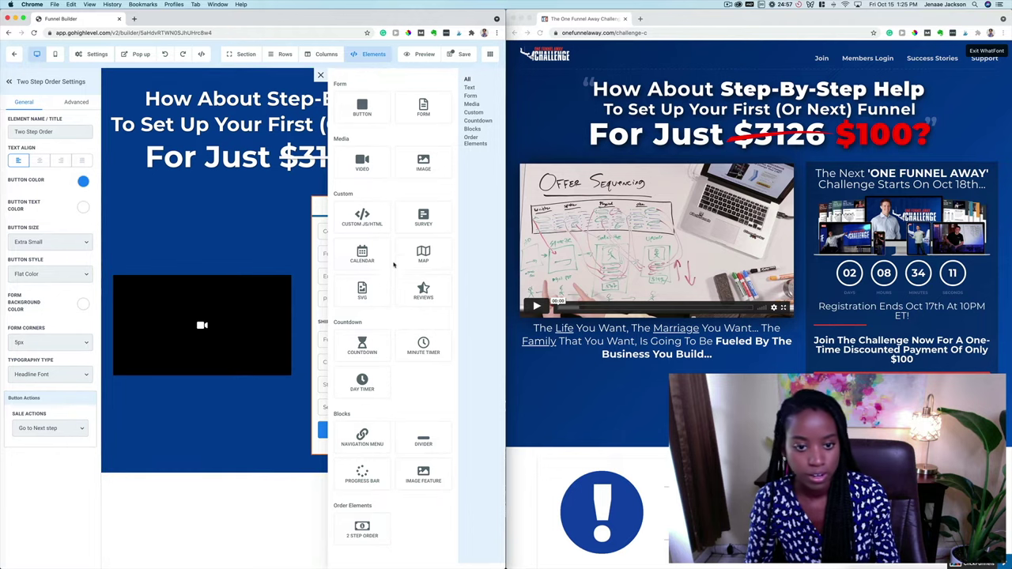
click(371, 348)
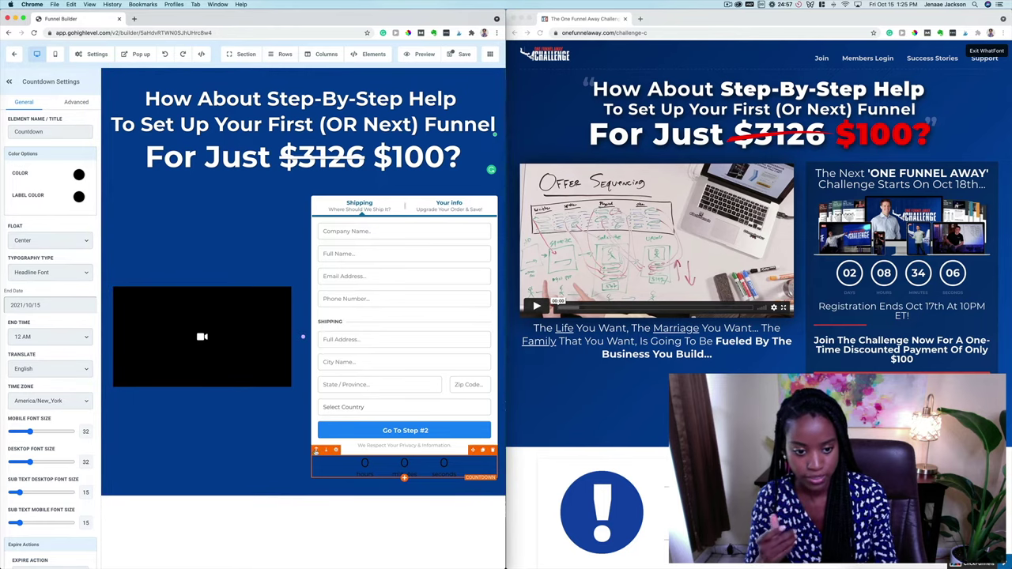
click(316, 451)
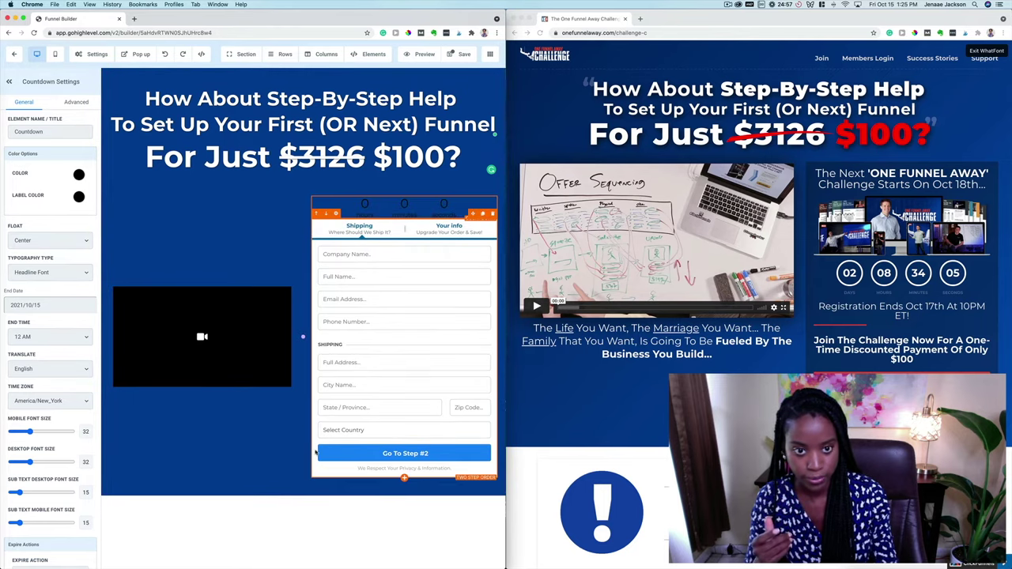
Set the countdown's number colour and label colour to white
click(78, 174)
click(46, 192)
click(40, 173)
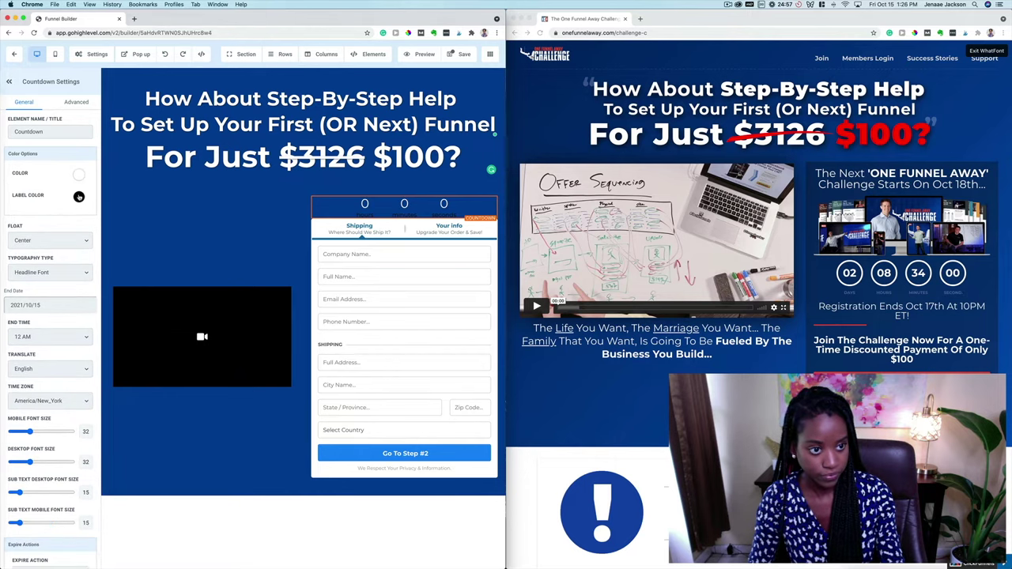
click(79, 197)
click(49, 215)
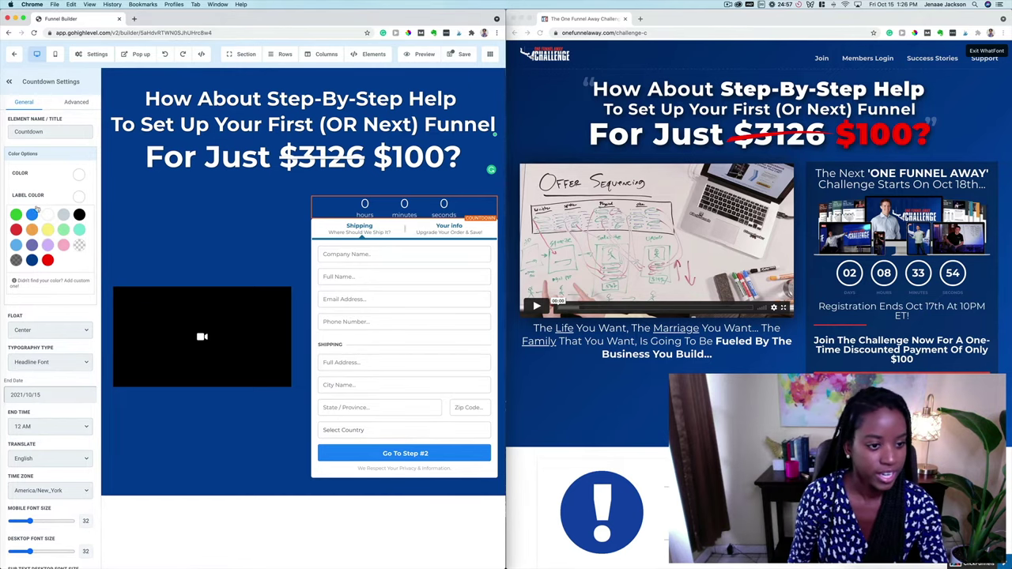
Keep the countdown's float at Center and set its desktop font size to 48
scroll(57, 292, down, 1)
click(58, 305)
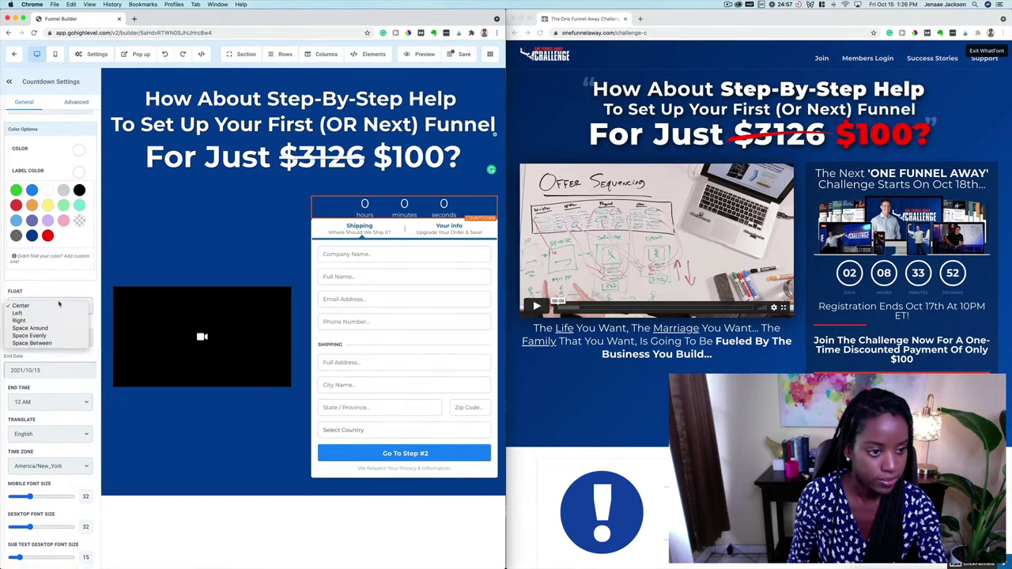
click(59, 305)
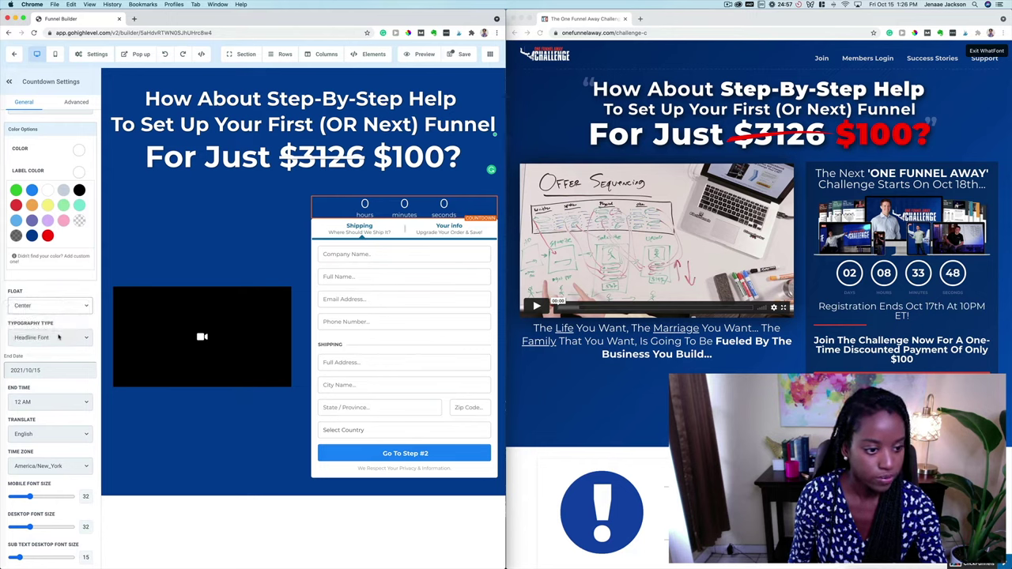
scroll(43, 361, down, 2)
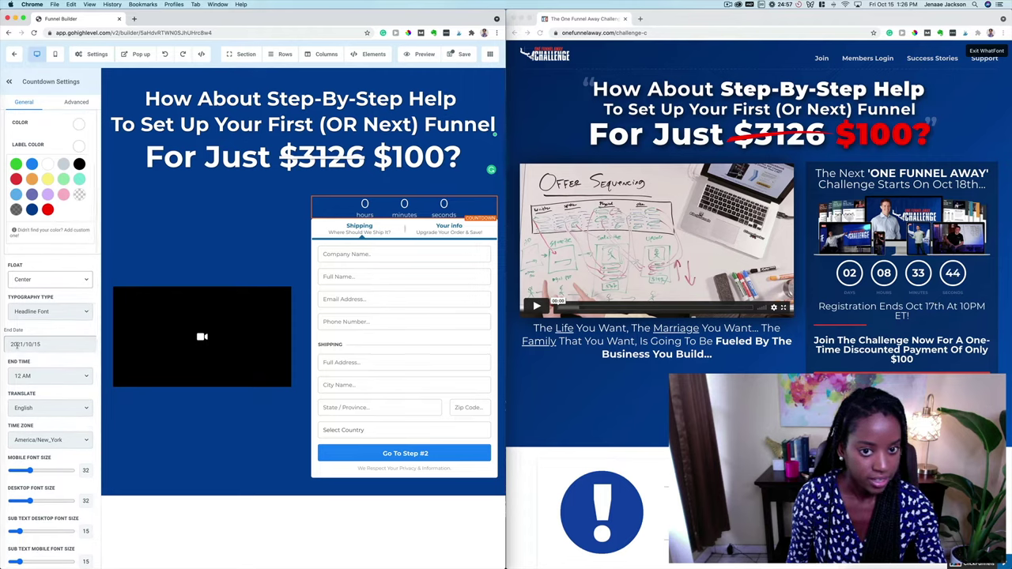
scroll(28, 380, down, 5)
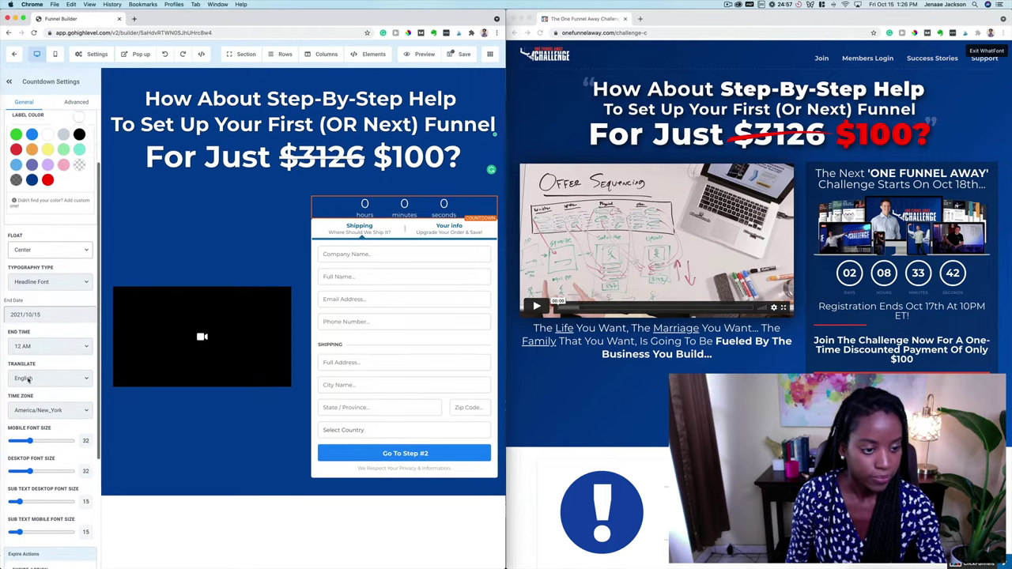
scroll(28, 379, down, 2)
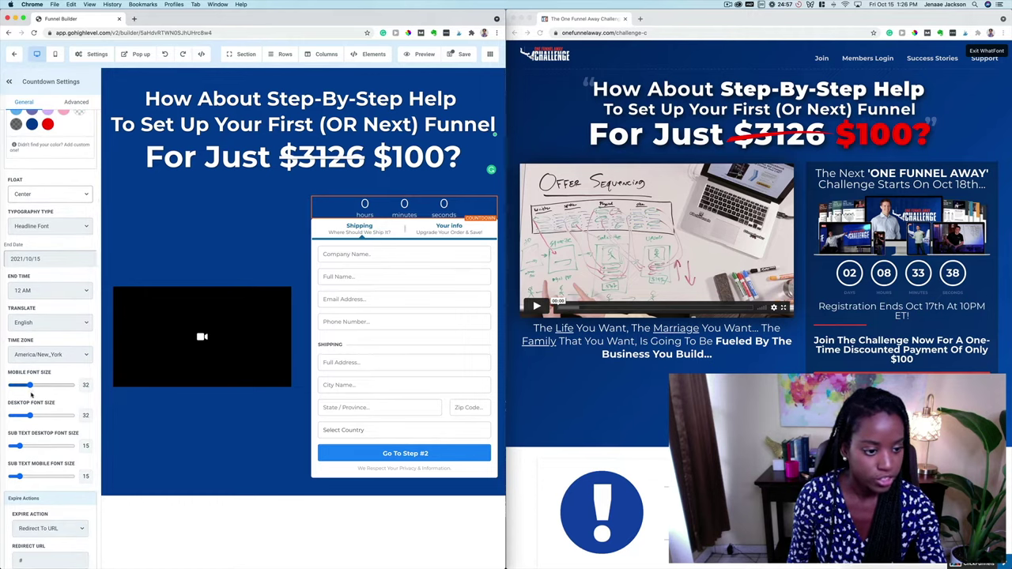
scroll(26, 410, down, 3)
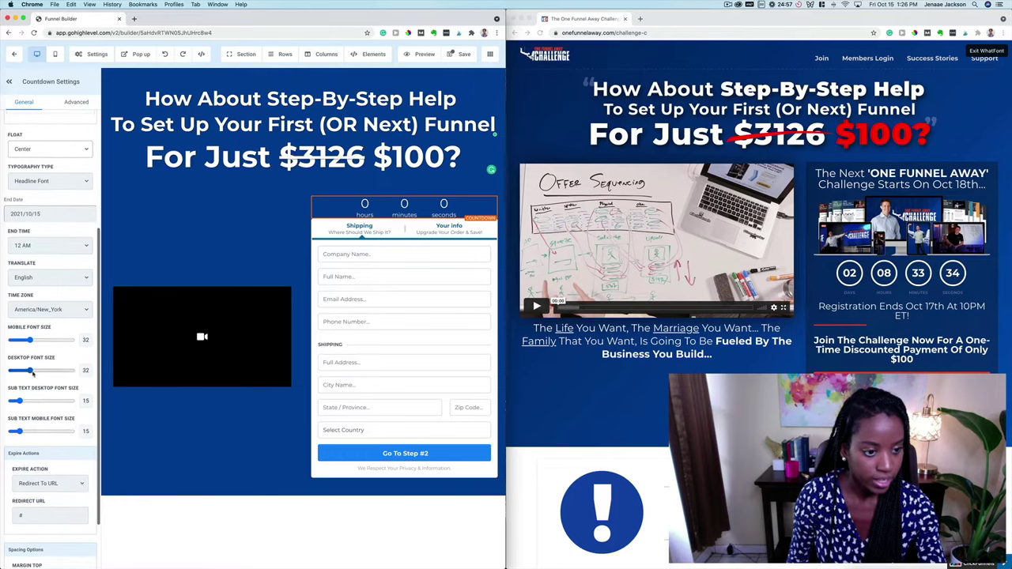
drag(31, 371, 40, 371)
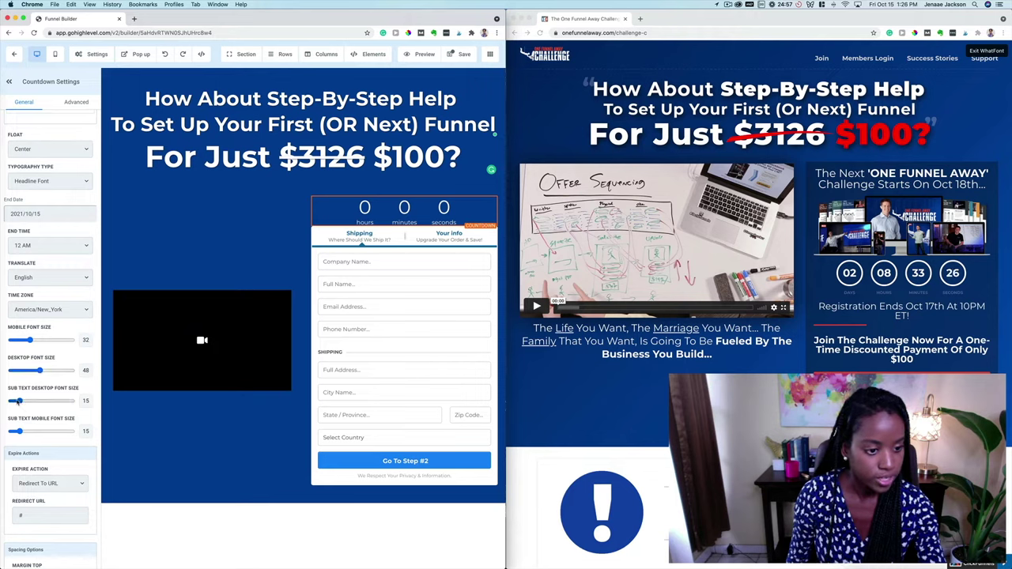
Set the countdown's sub text desktop font size to 21 and its bottom margin to 22
drag(16, 401, 24, 402)
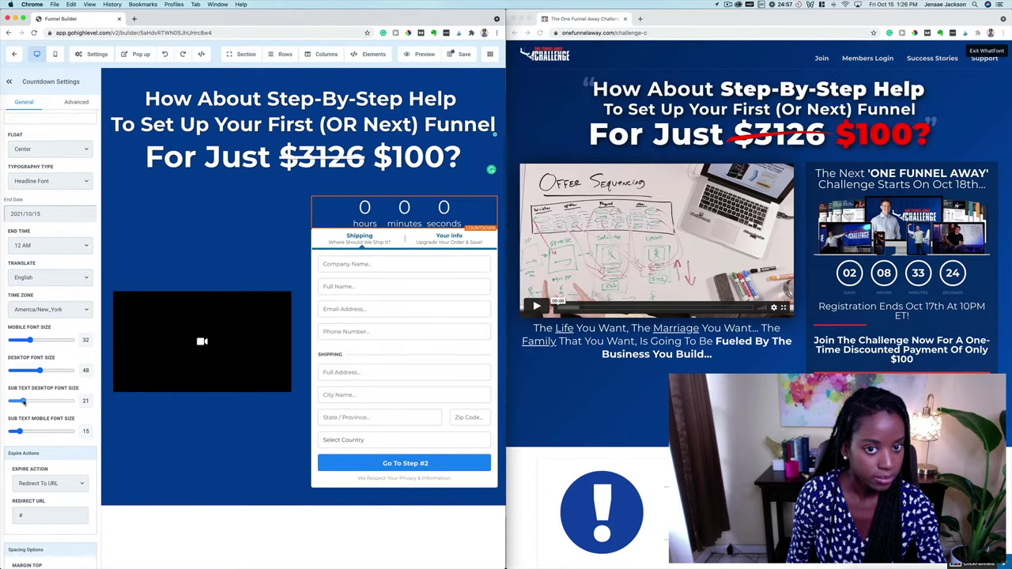
scroll(23, 402, down, 2)
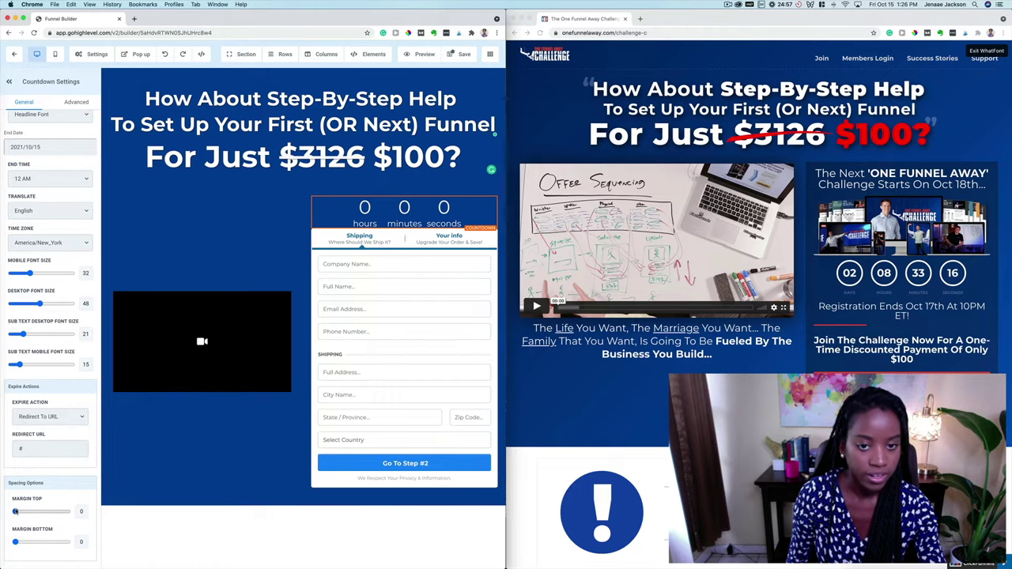
drag(16, 541, 27, 544)
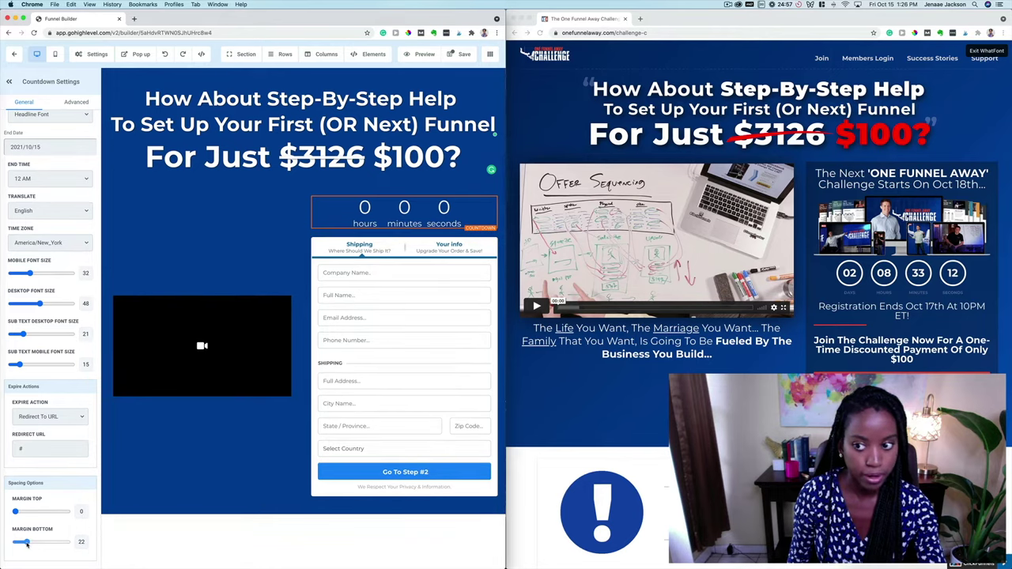
Try 2021/10/20 as the countdown's end date, and set it to 2021/10/31 instead
scroll(29, 469, up, 5)
scroll(29, 468, up, 1)
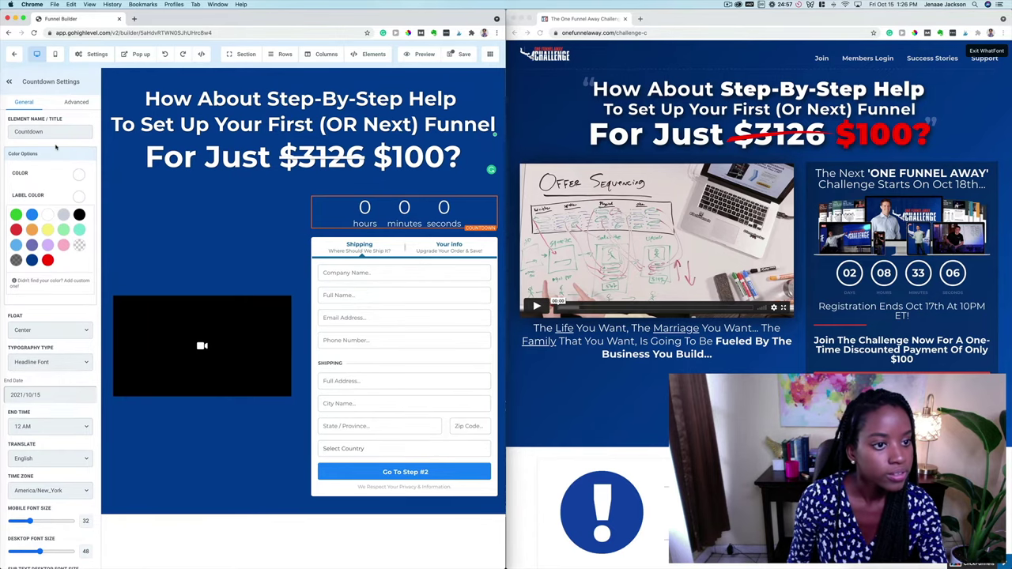
click(65, 219)
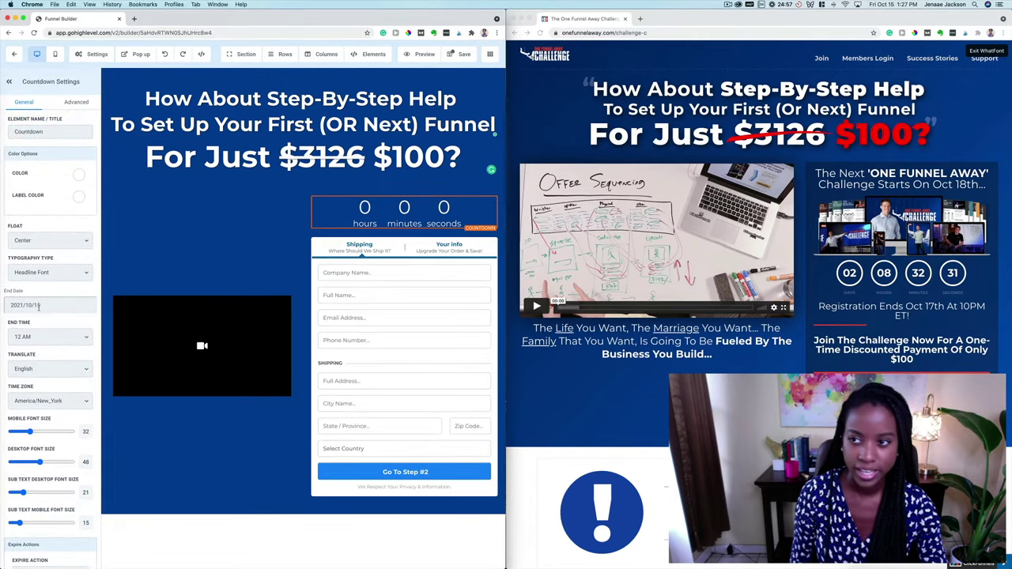
click(38, 307)
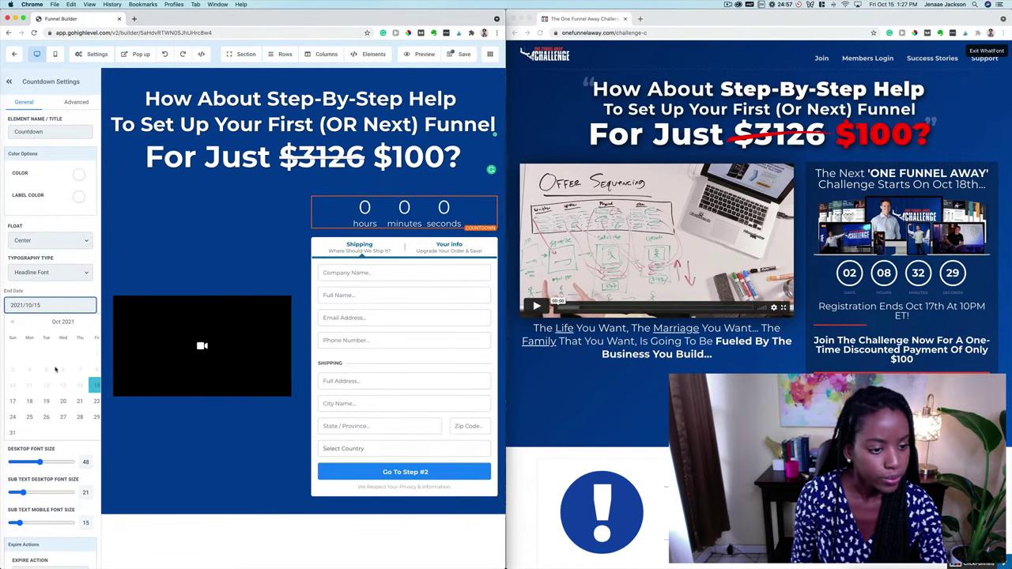
click(63, 402)
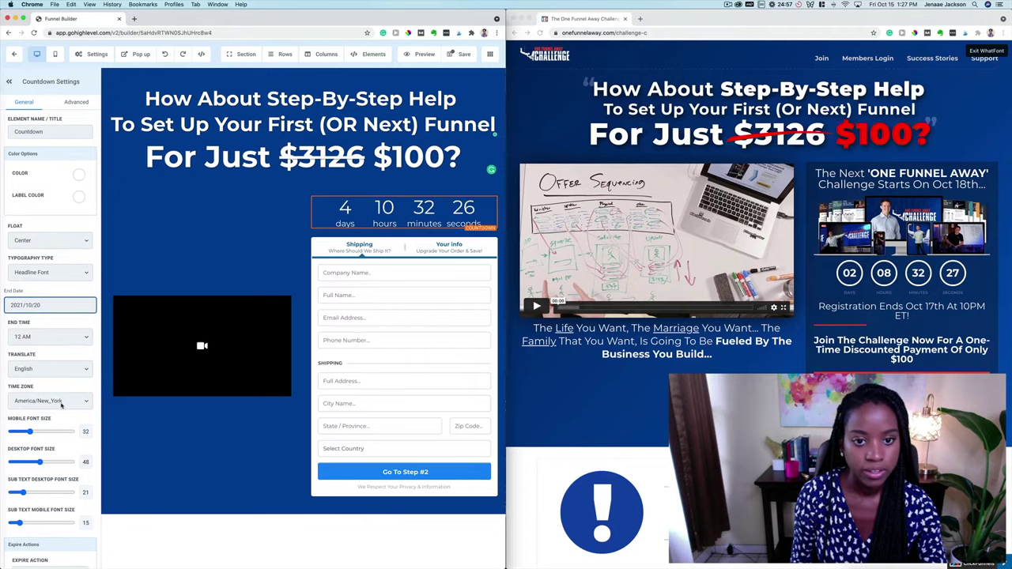
click(35, 306)
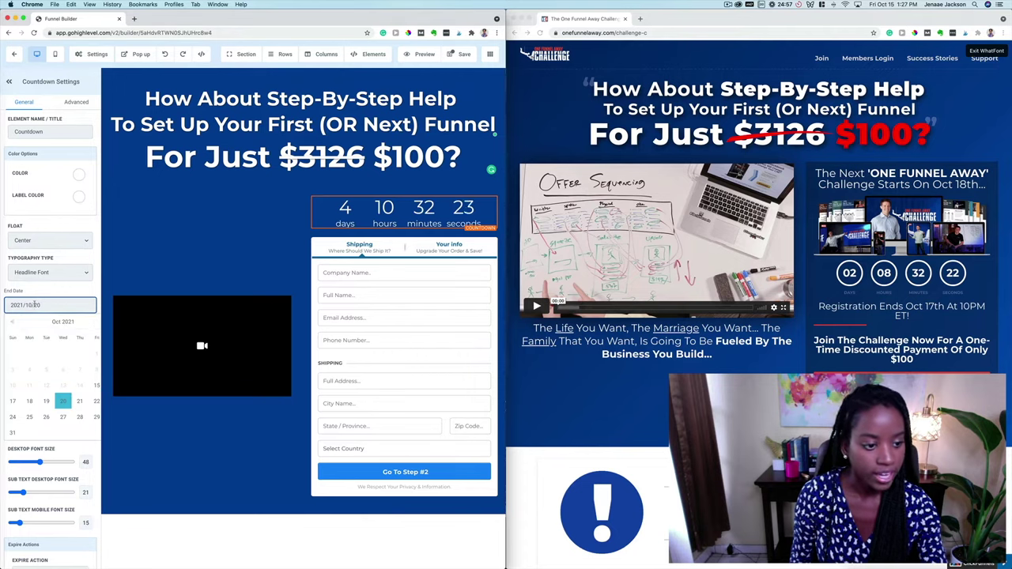
click(12, 433)
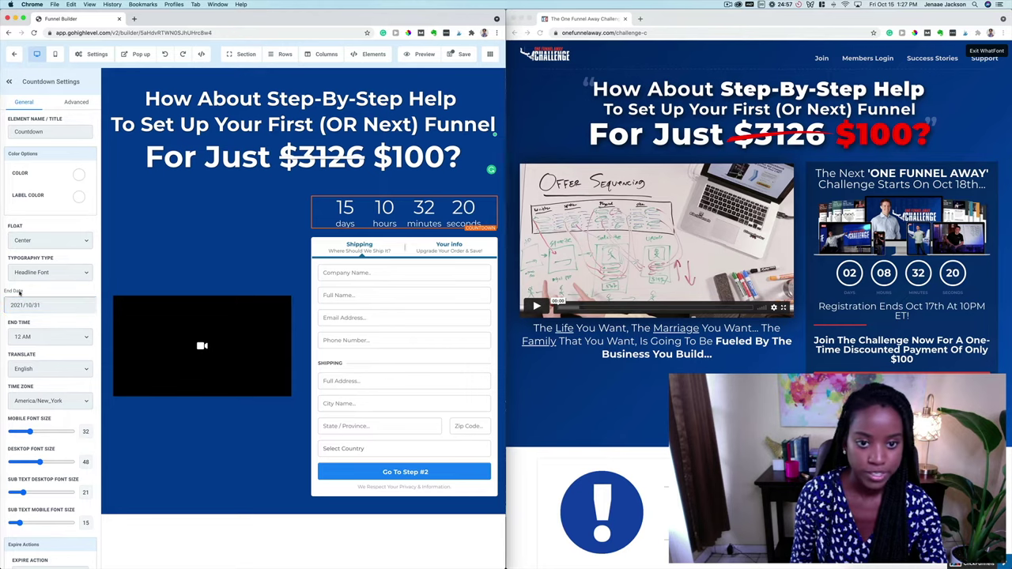
Make the two-step order form's button red and set its button size to Extra Large
click(363, 246)
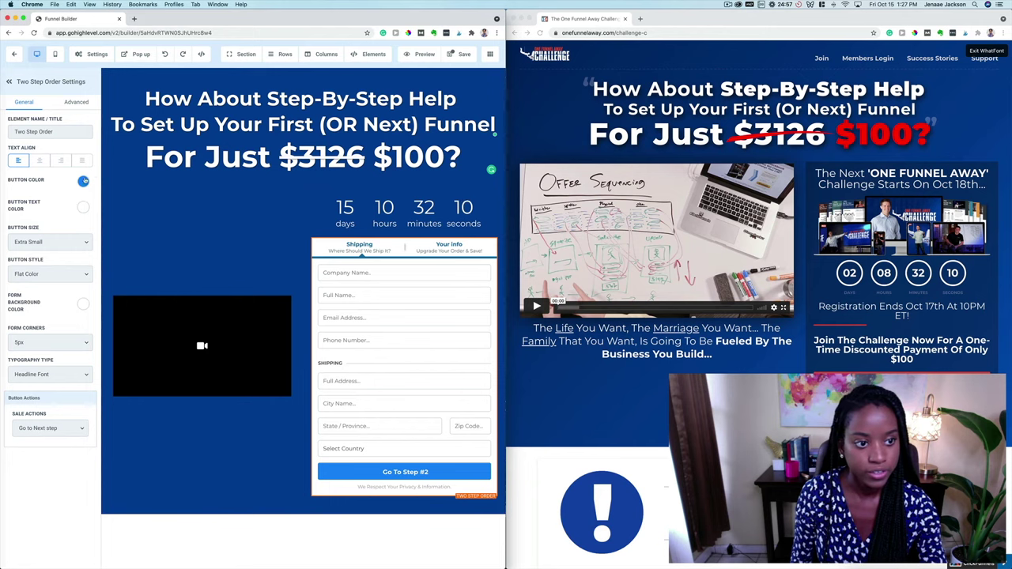
click(84, 181)
click(44, 245)
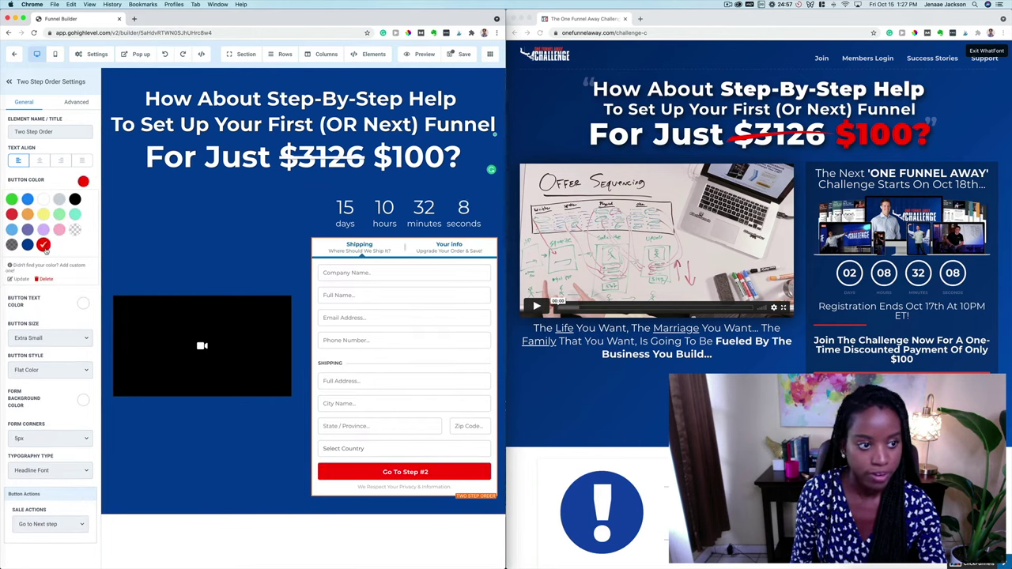
click(50, 338)
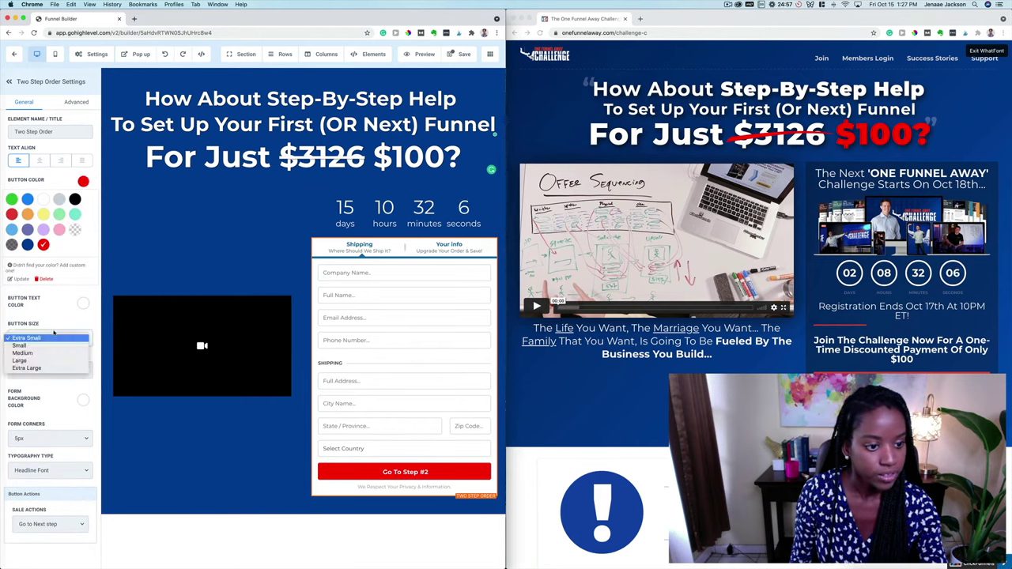
click(47, 360)
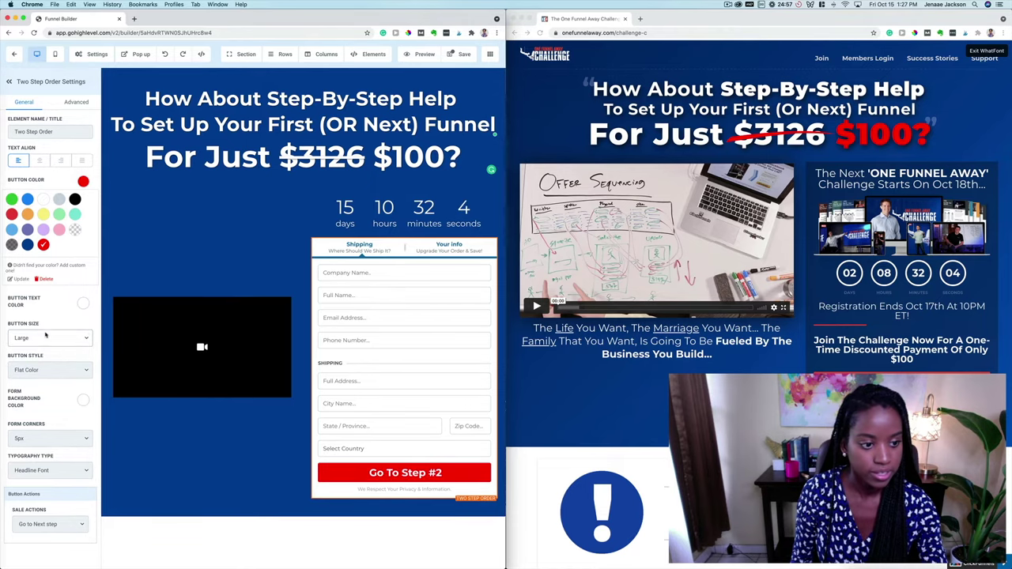
click(48, 338)
click(45, 349)
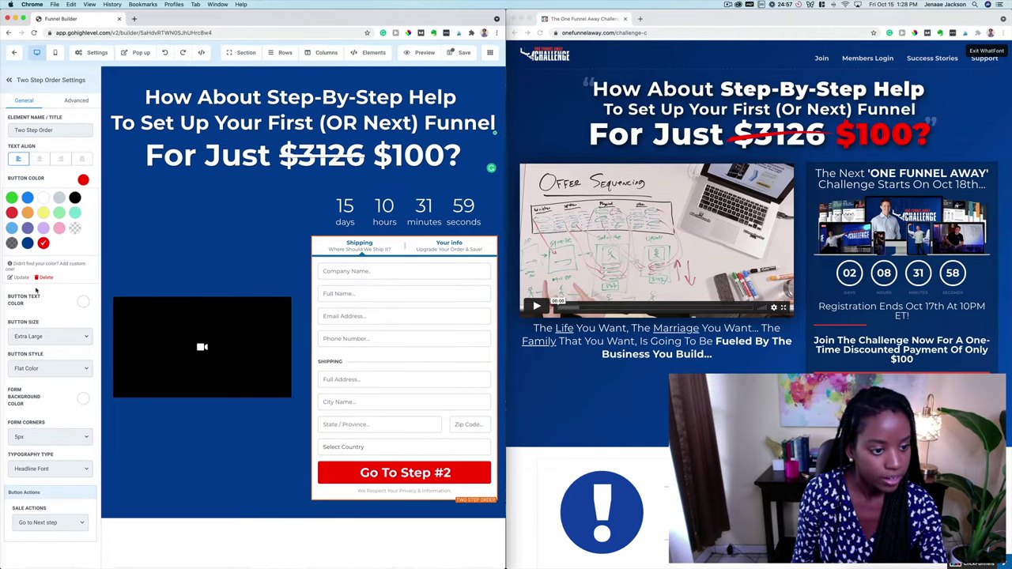
click(38, 528)
click(37, 520)
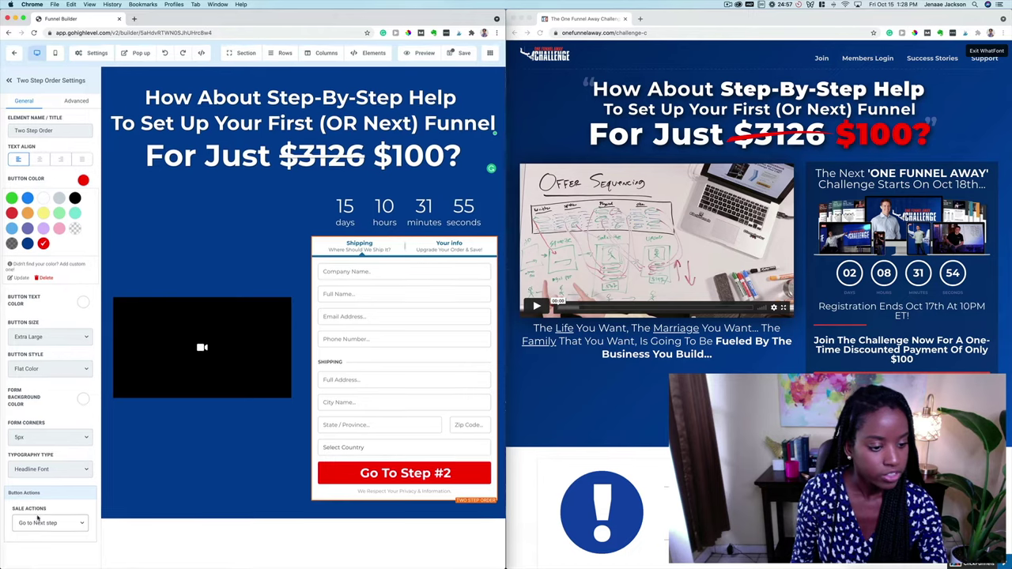
click(28, 309)
click(34, 132)
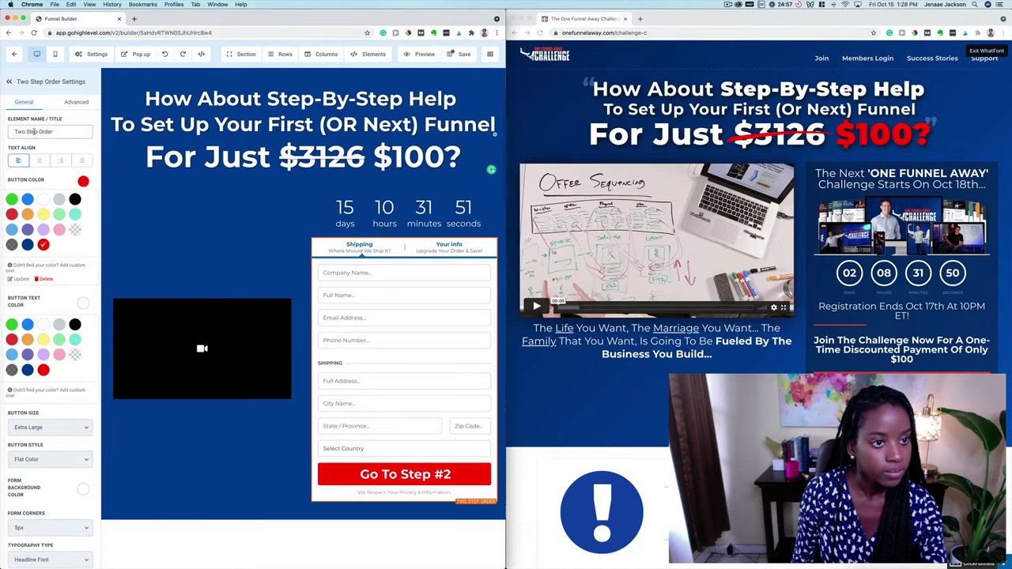
Hide the shipping fields in step 1 of the order form, keeping the phone number field shown
click(71, 104)
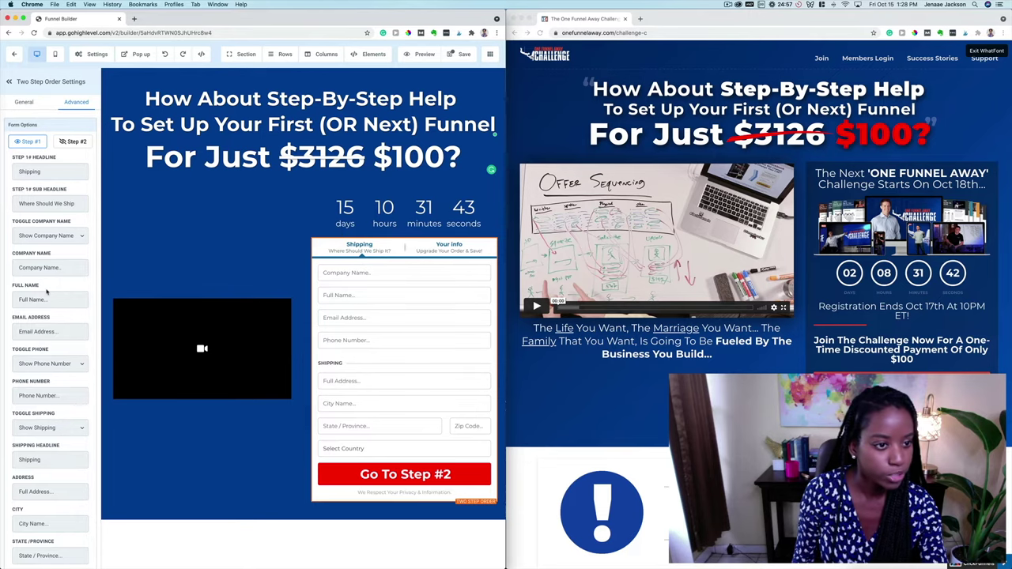
scroll(47, 292, down, 1)
scroll(47, 292, down, 5)
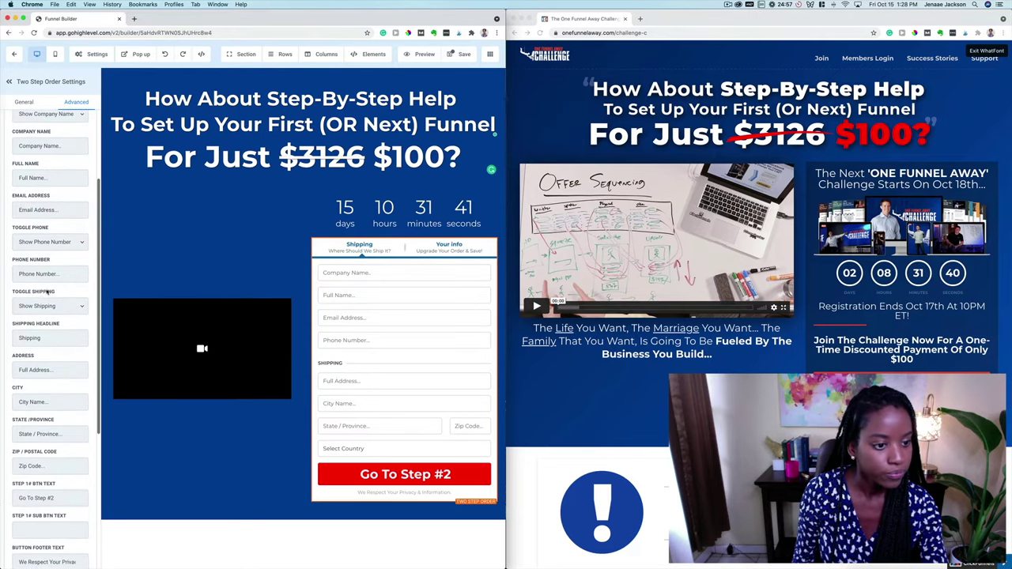
scroll(43, 276, up, 1)
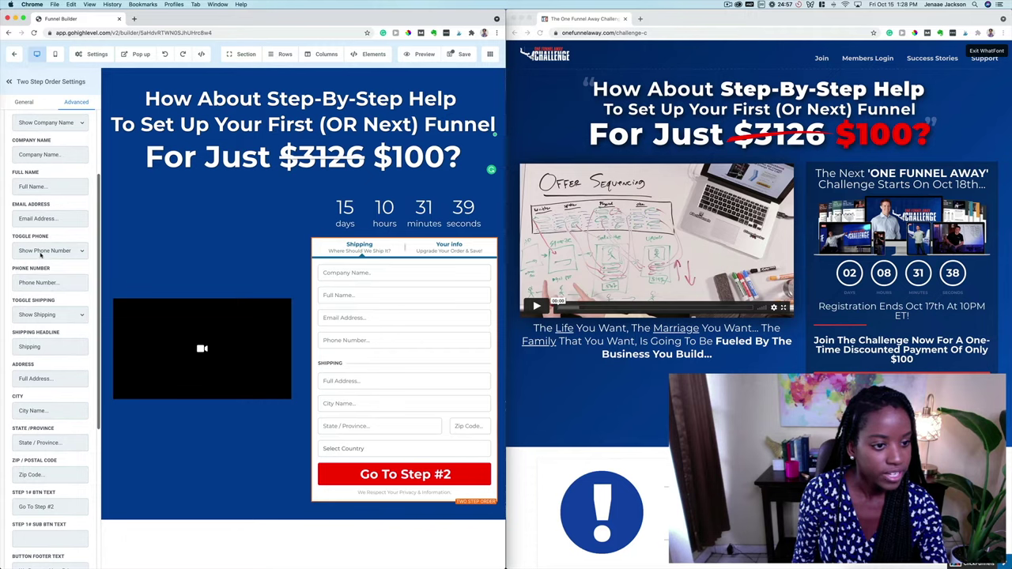
click(40, 252)
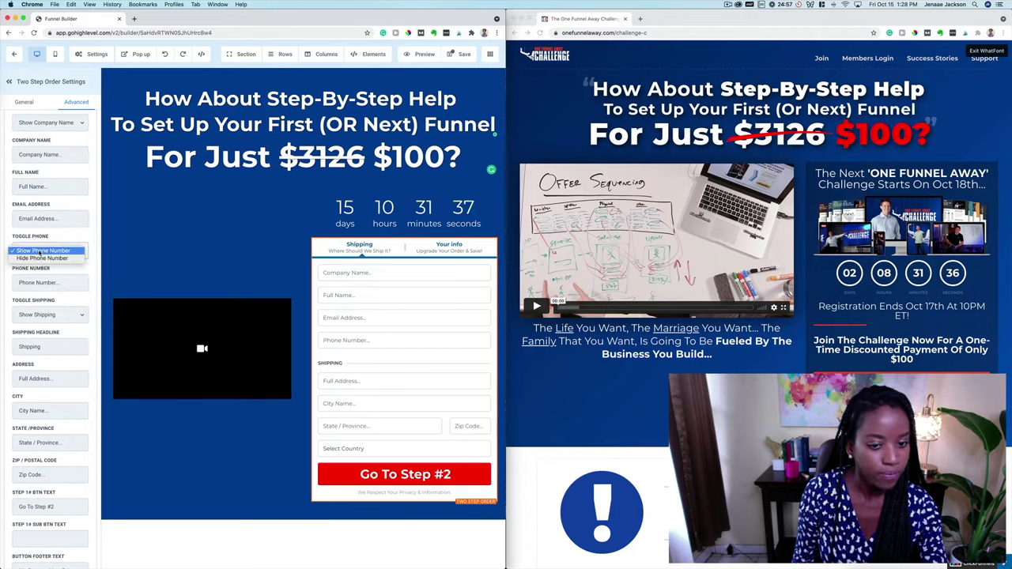
click(40, 251)
click(46, 315)
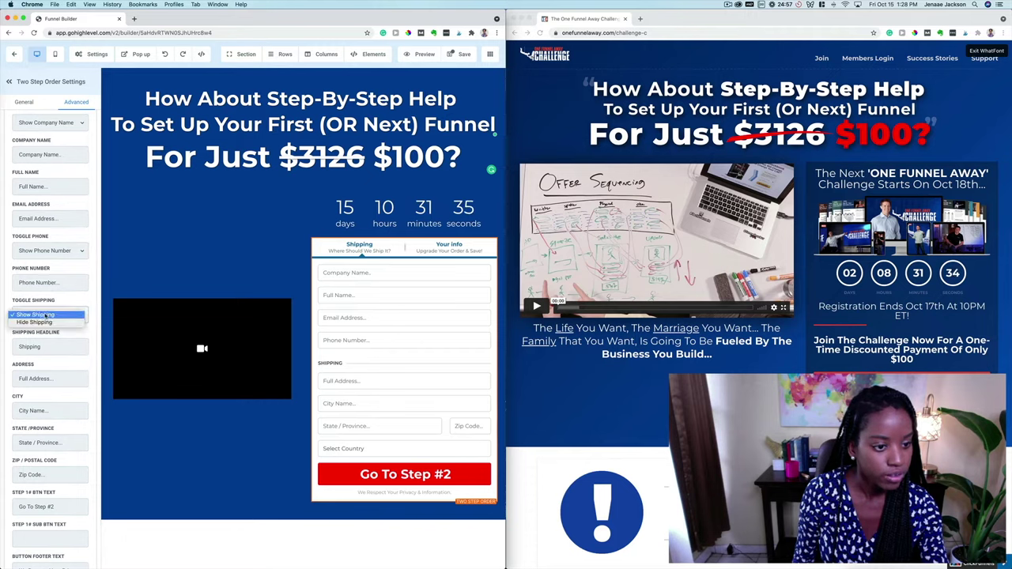
click(45, 322)
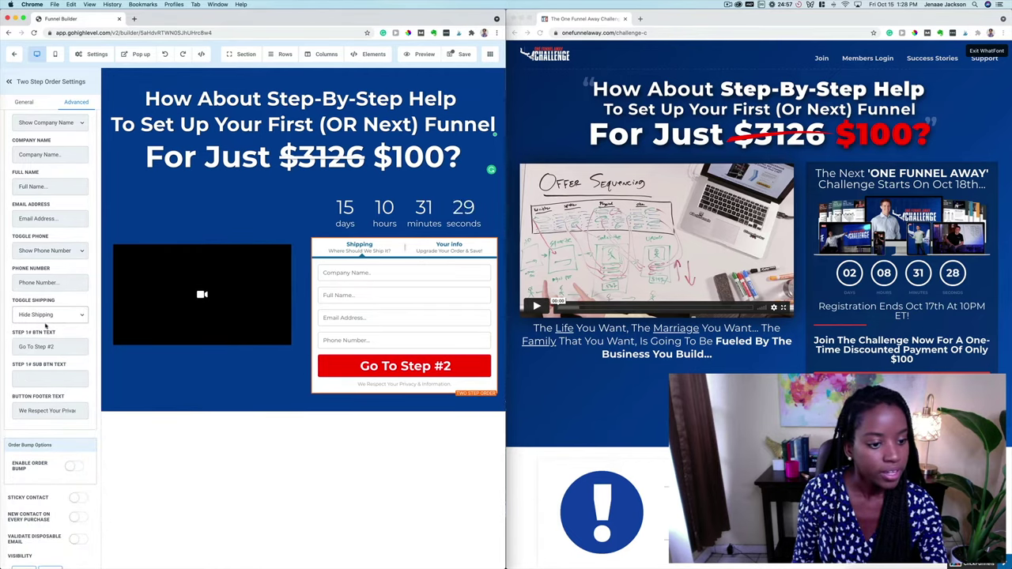
Change the order form's step 1 button text to "Join The Challenge Now!"
triple_click(41, 347)
text(J)
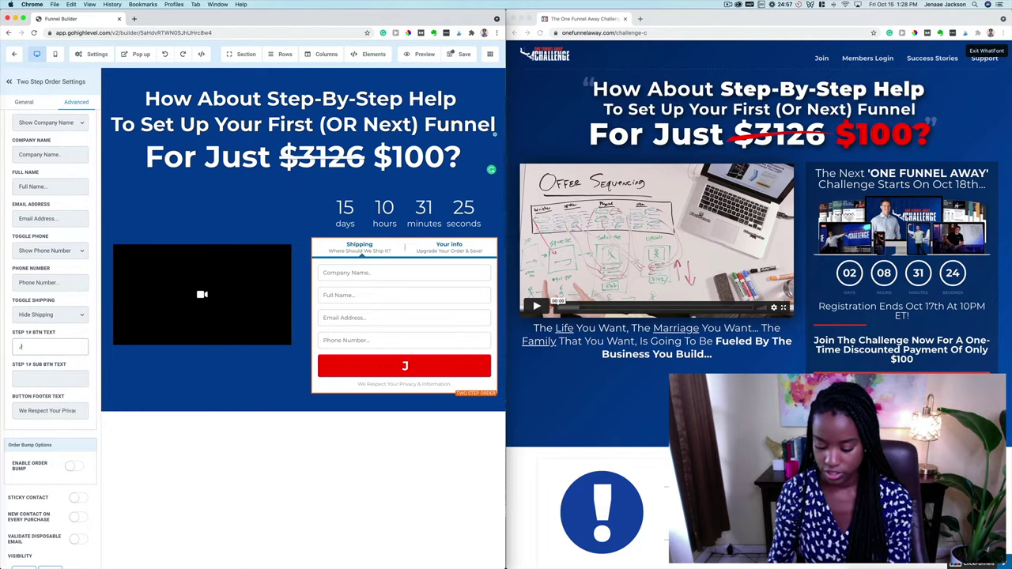
text(oin The)
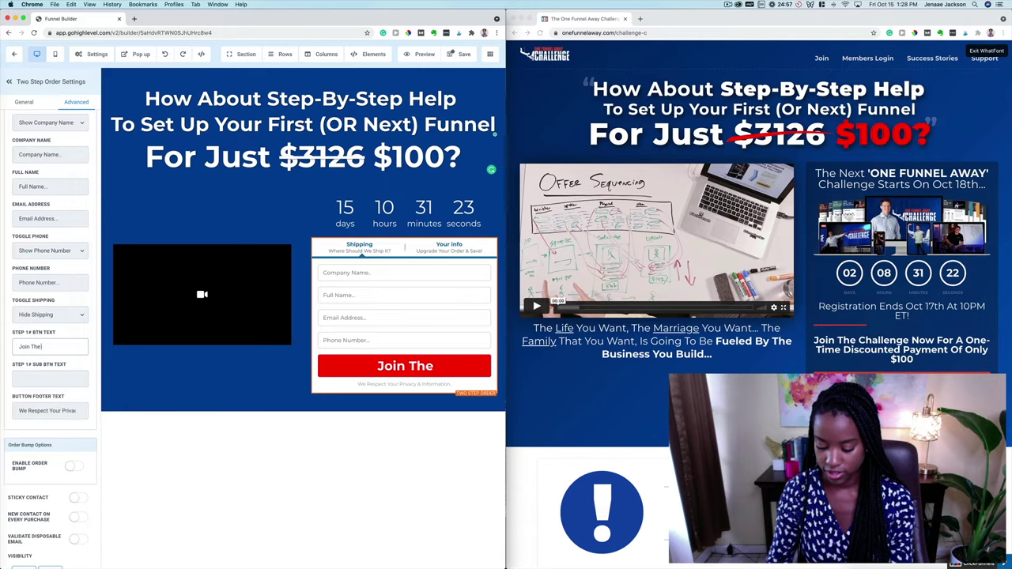
text( Challenge Now!)
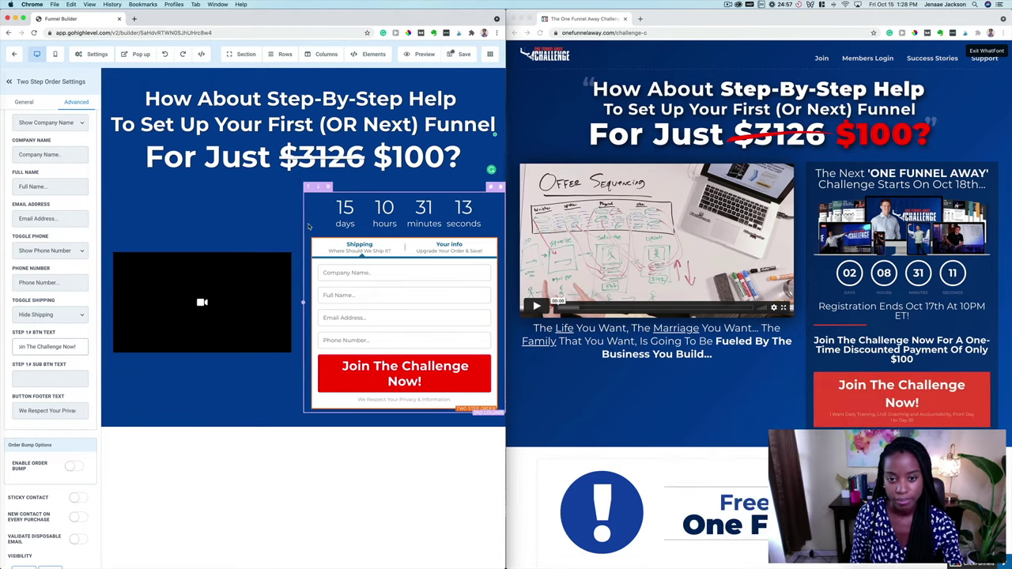
Sample the dark blue panel background beside the countdown on the reference page and copy its hex code, 033474
click(308, 227)
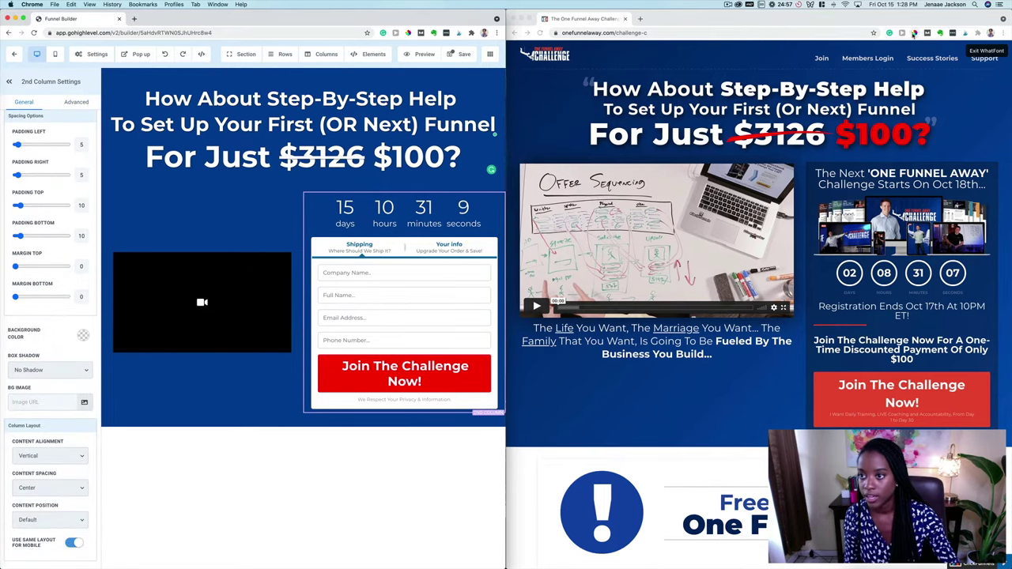
click(914, 33)
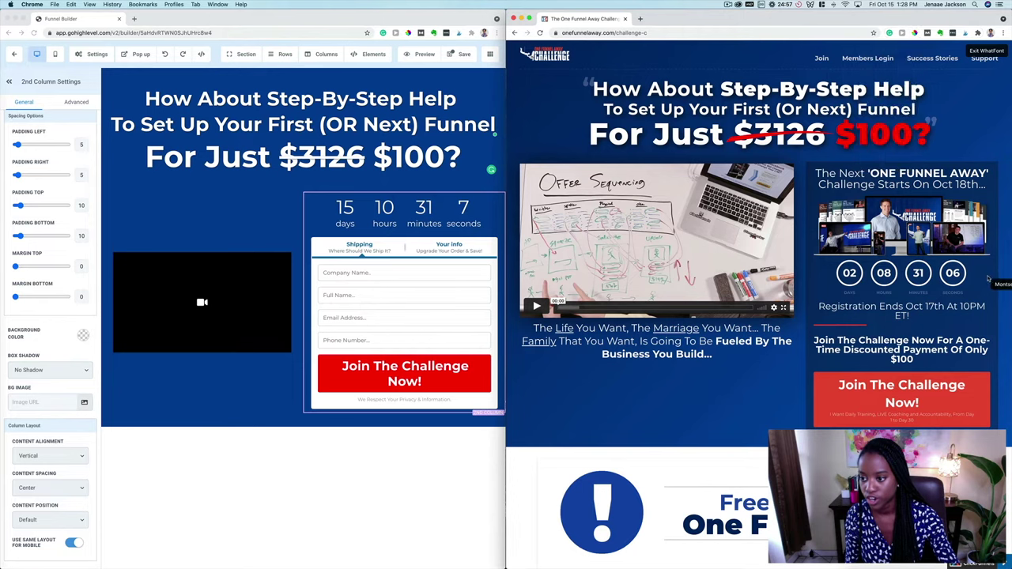
click(878, 138)
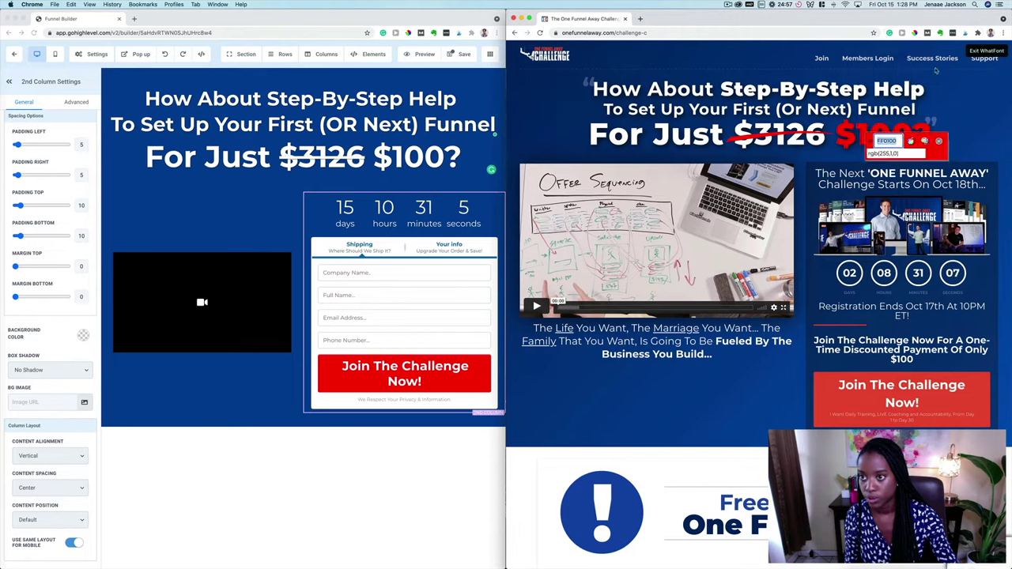
click(916, 34)
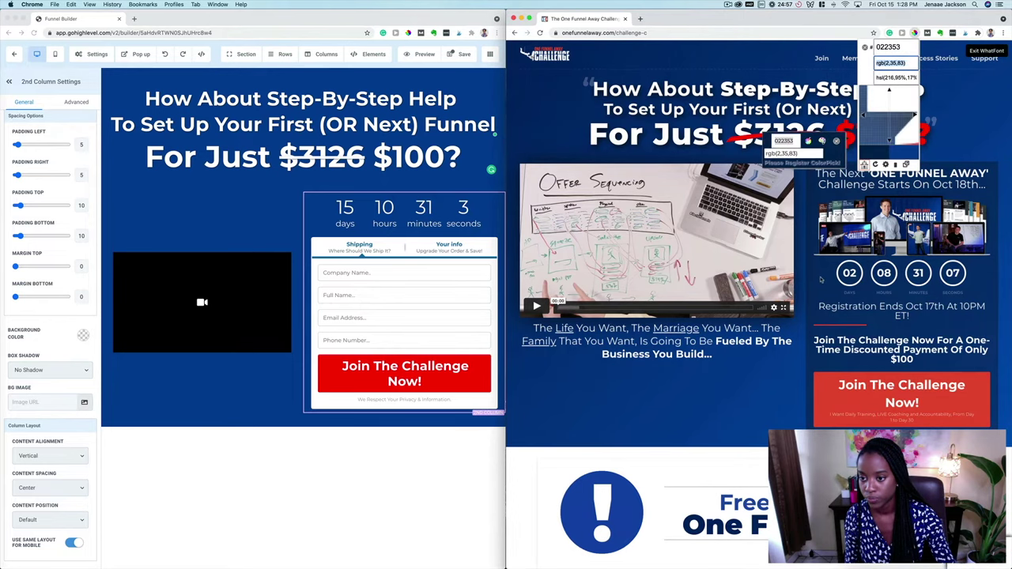
click(980, 278)
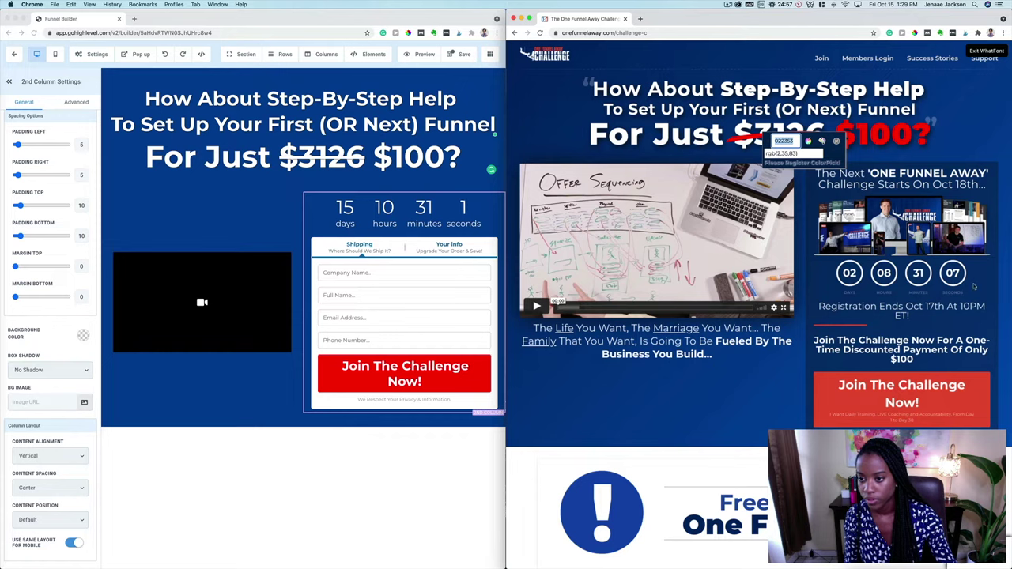
click(974, 286)
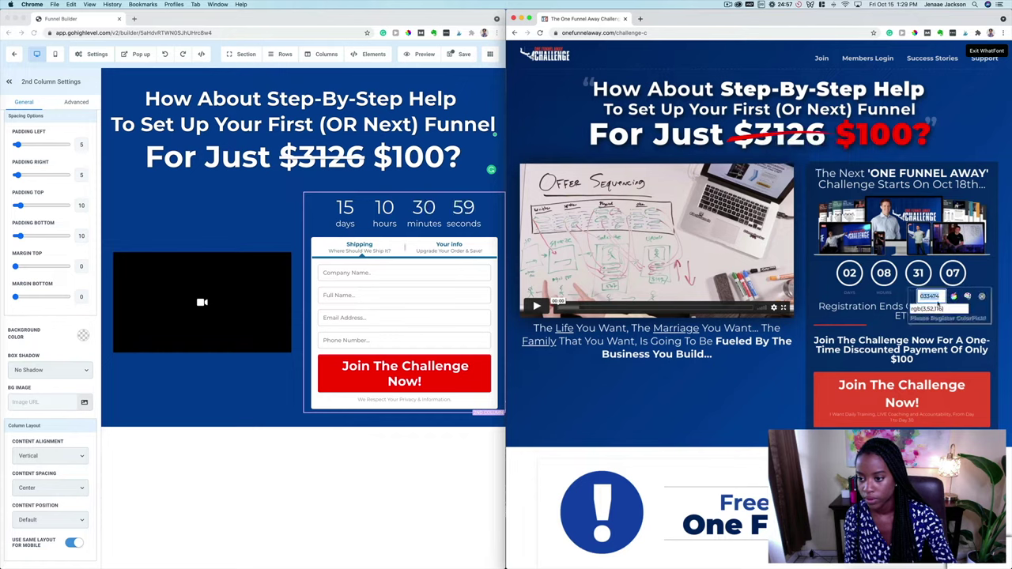
key(super+c)
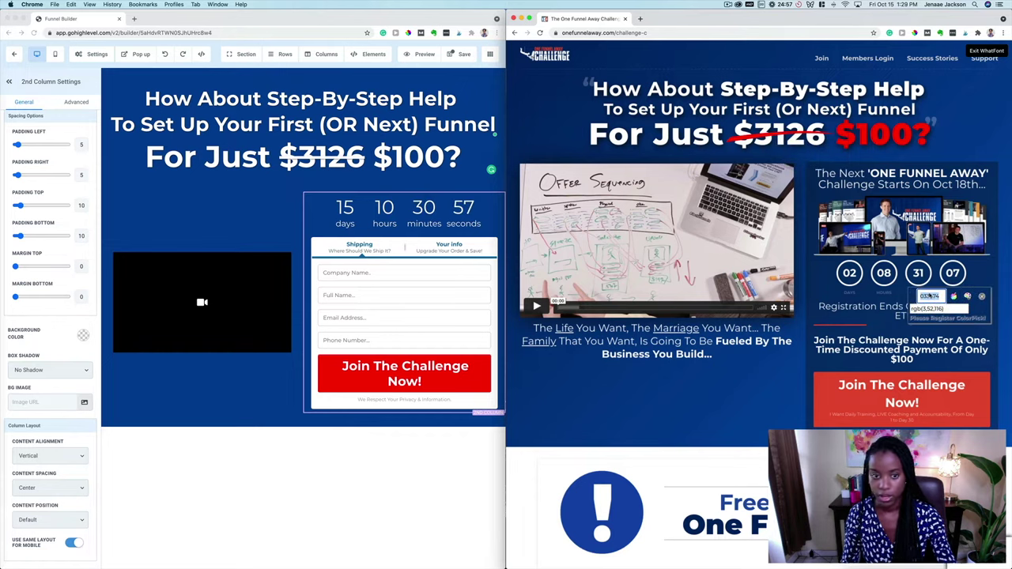
Add the copied #033474 as a custom color and apply it as the background of the countdown and order form column
click(326, 195)
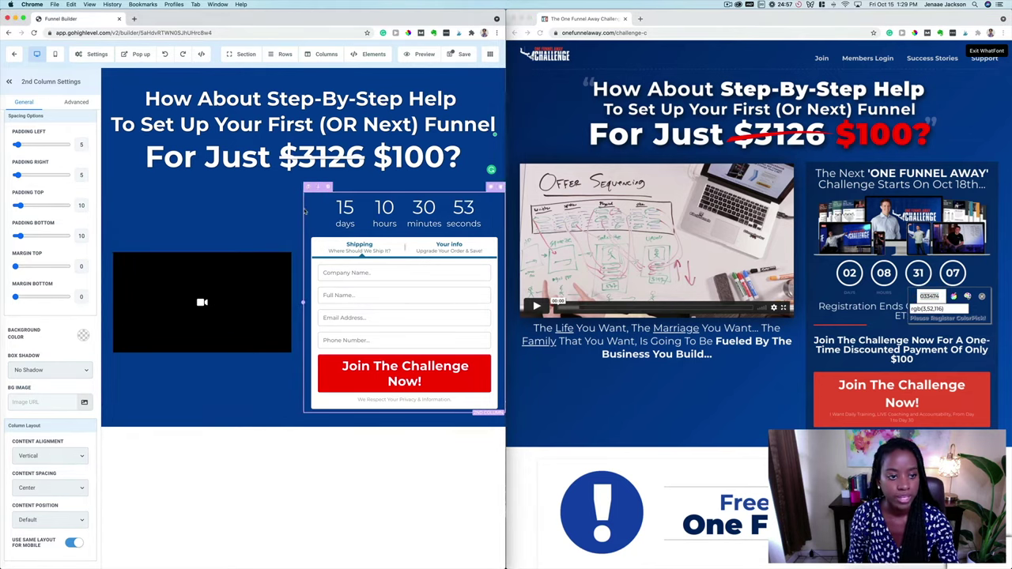
click(84, 338)
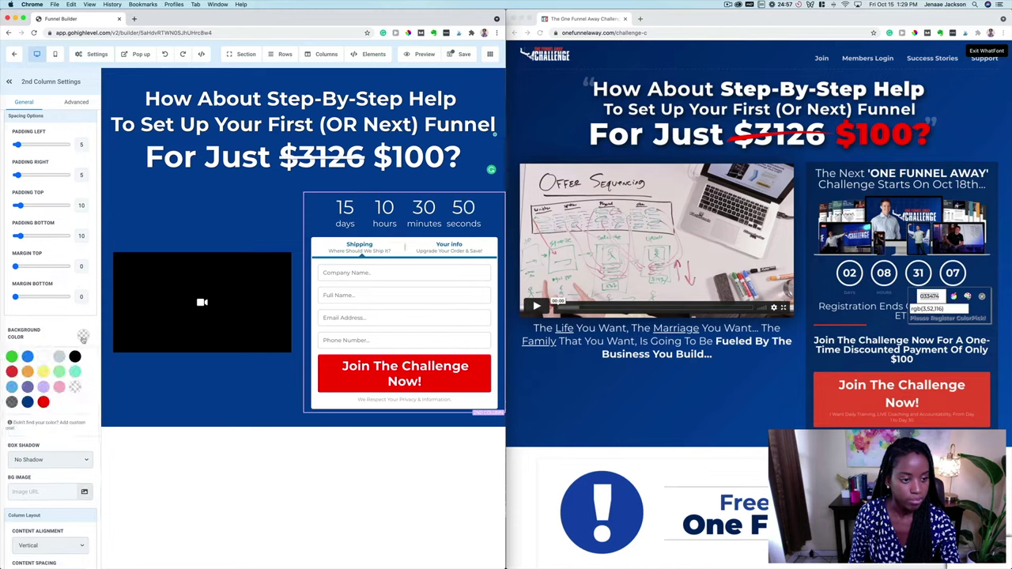
click(28, 402)
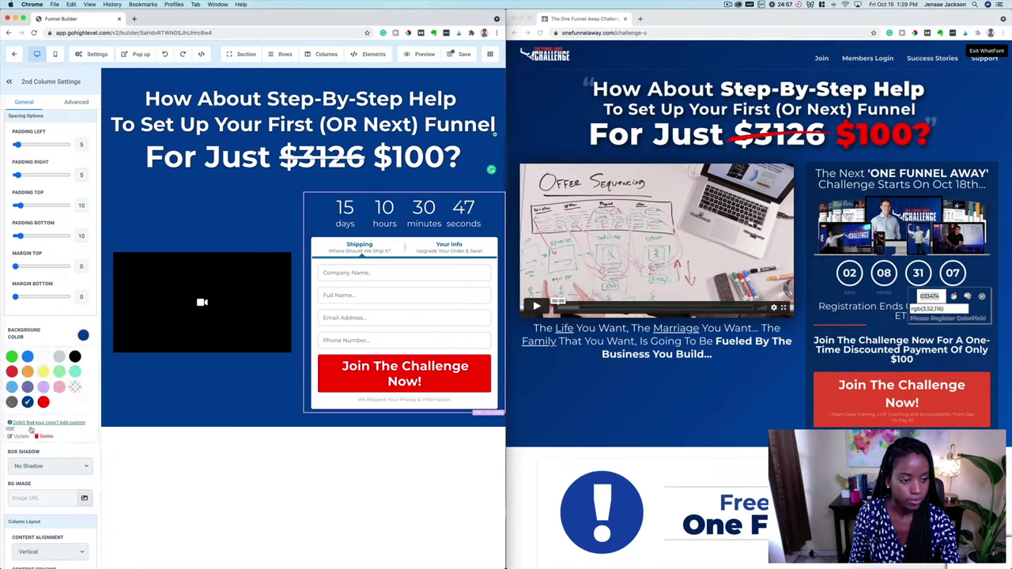
click(36, 427)
triple_click(47, 463)
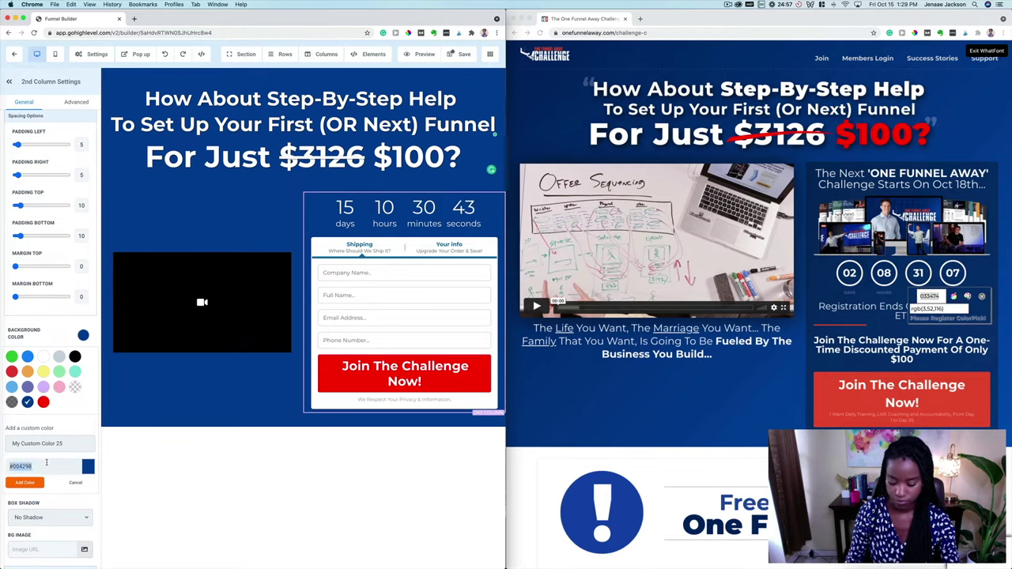
key(super+v)
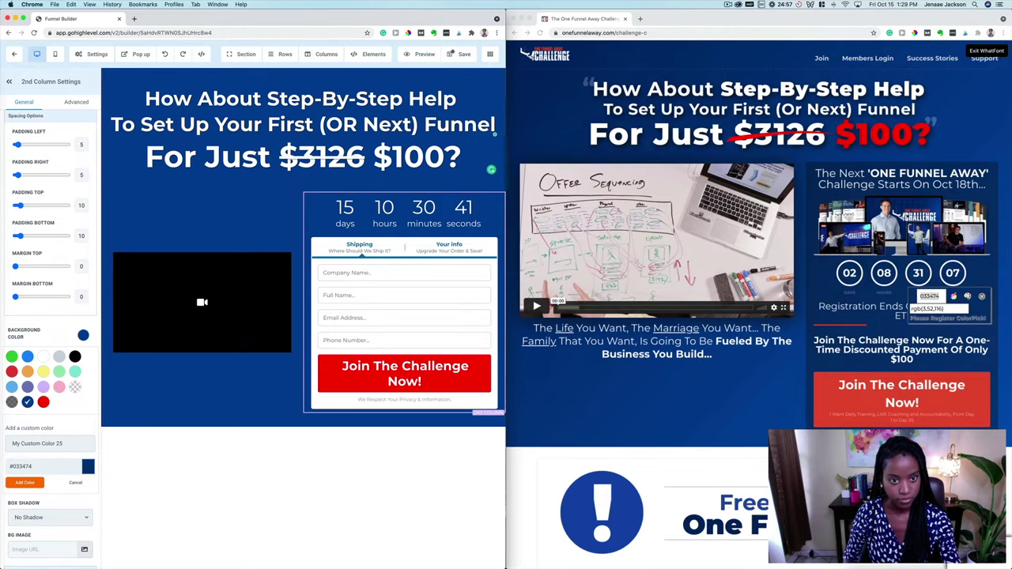
click(24, 482)
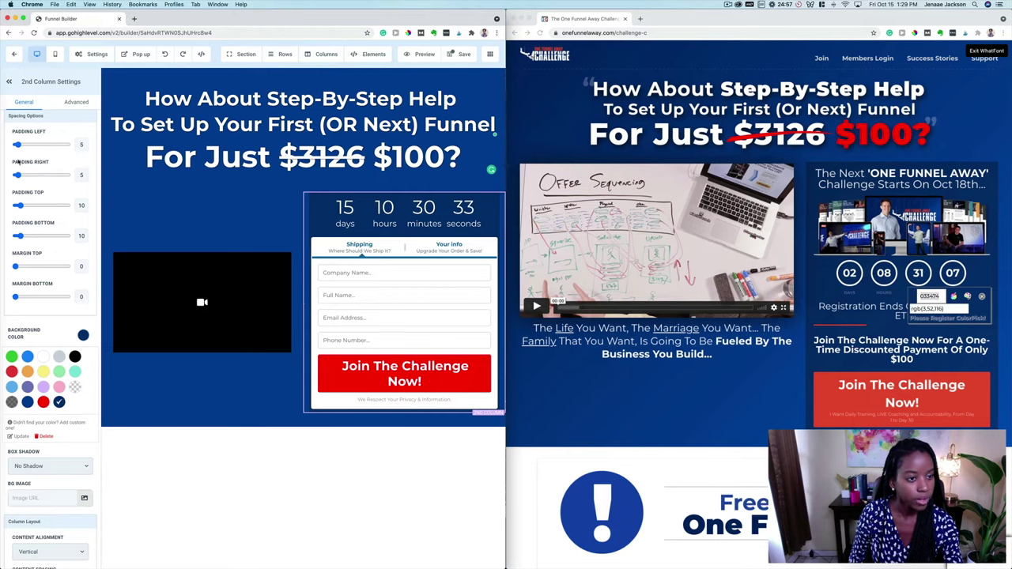
Set the second column's left, right, top and bottom padding to 34 each
drag(17, 145, 33, 146)
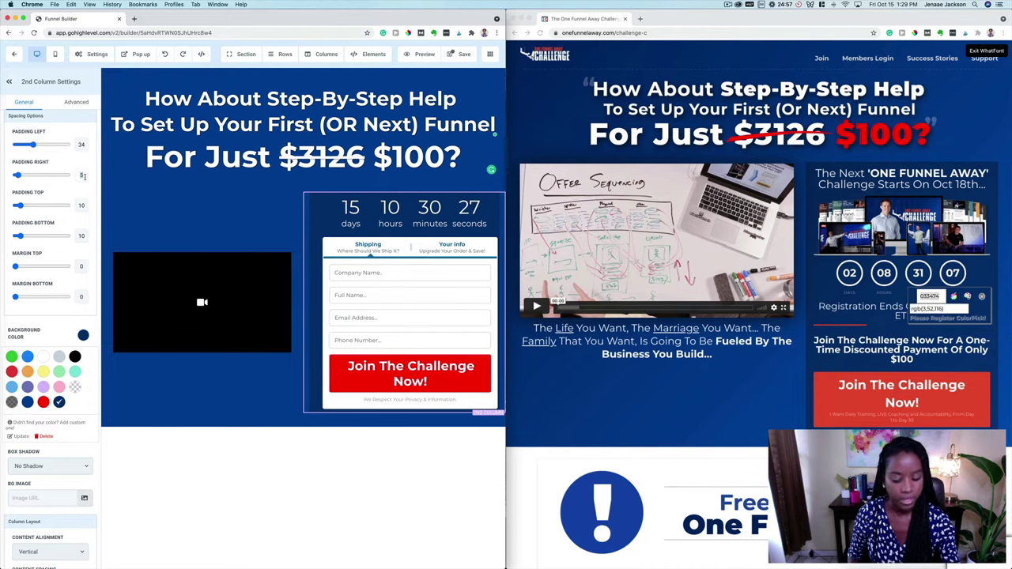
text(34)
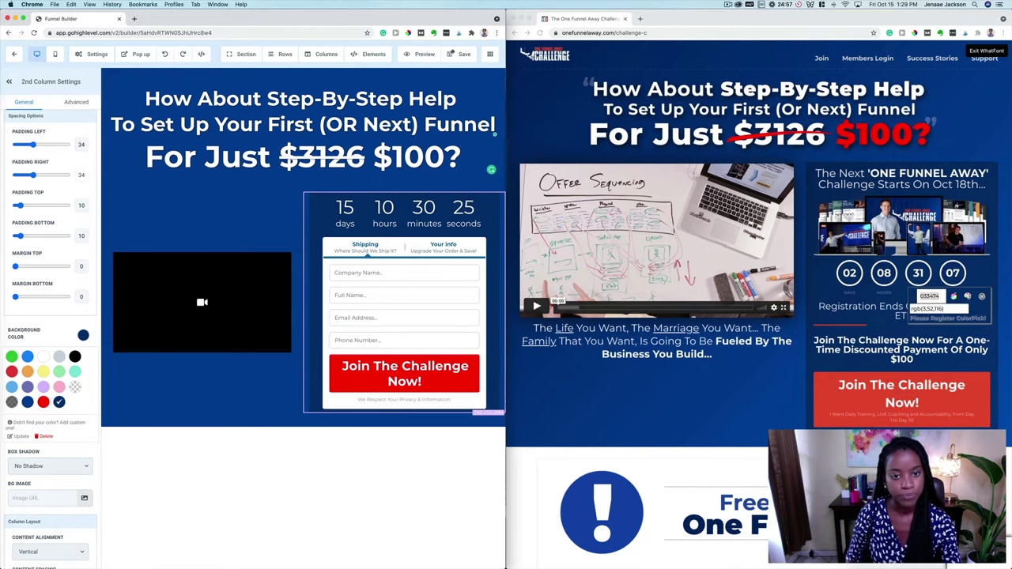
double_click(81, 206)
text(34)
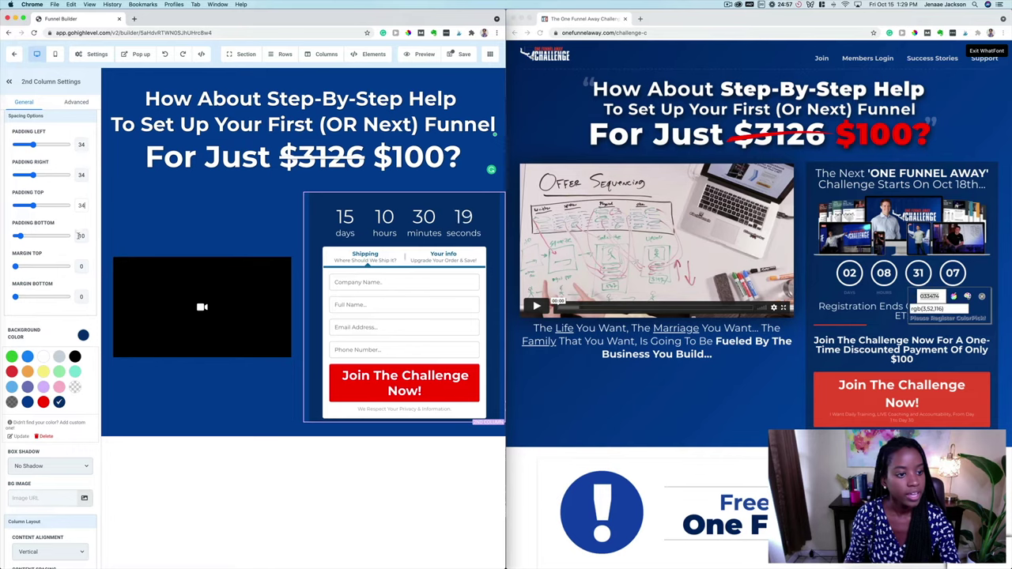
double_click(81, 235)
text(34)
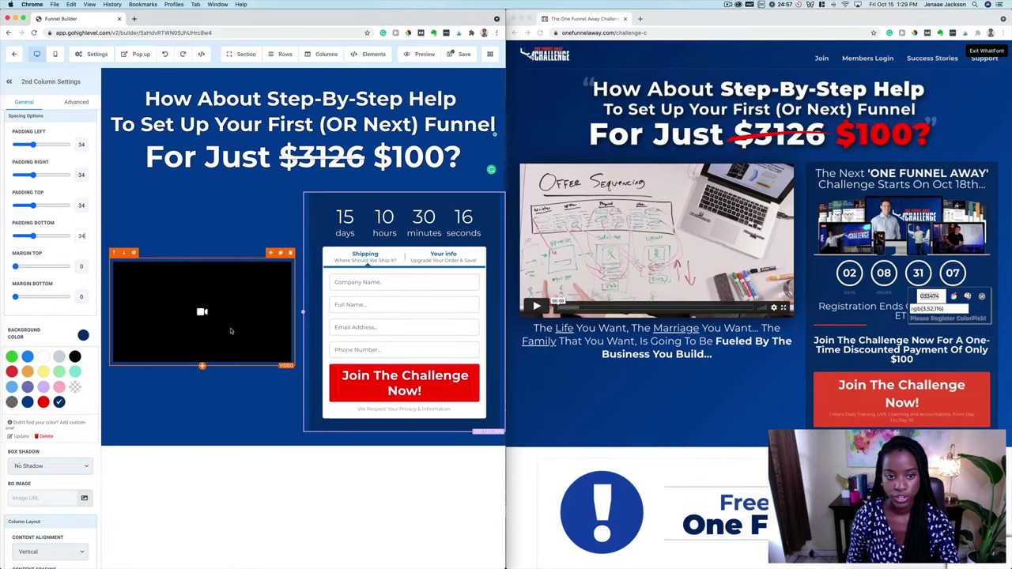
Narrow the video column slightly to give the order form column more width
click(299, 312)
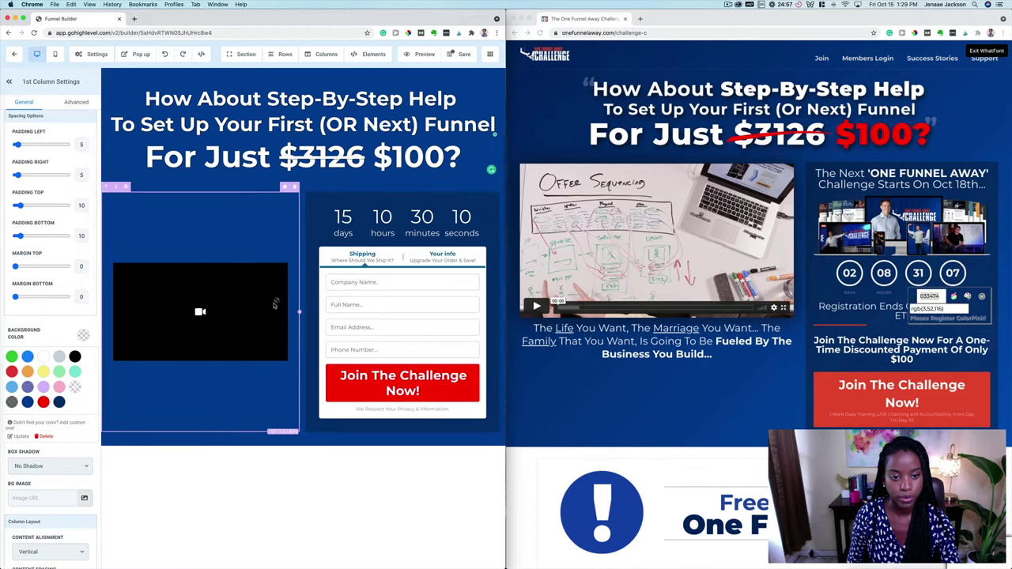
drag(298, 311, 325, 311)
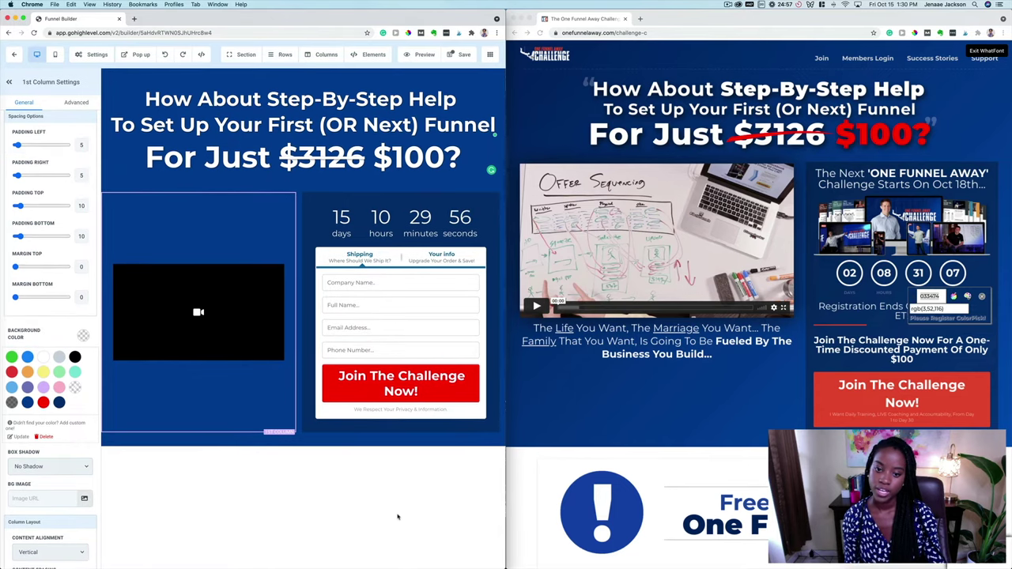
Exit the color sampler and WhatFont on the reference page, and copy the paragraph below its video
click(674, 357)
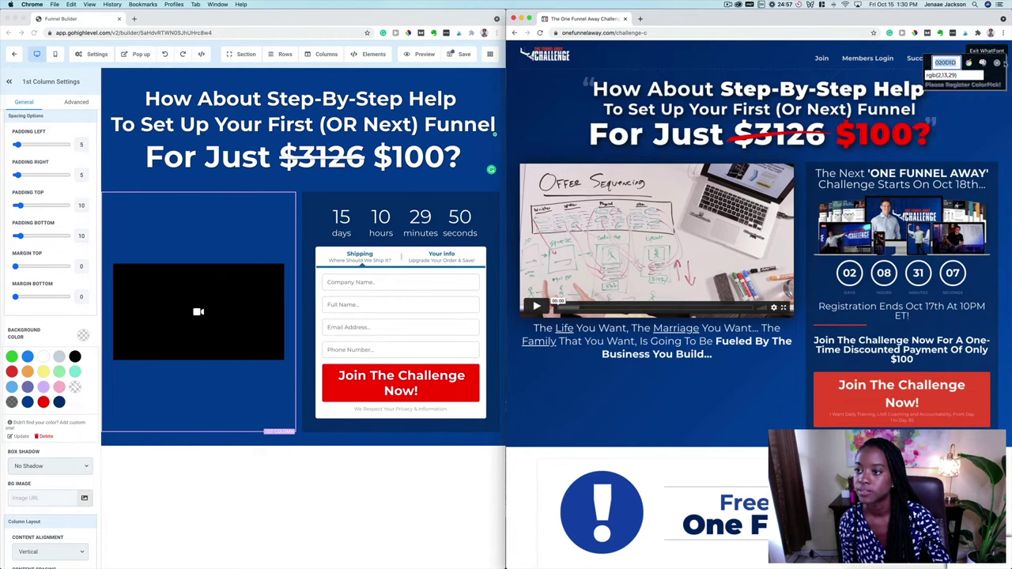
click(987, 50)
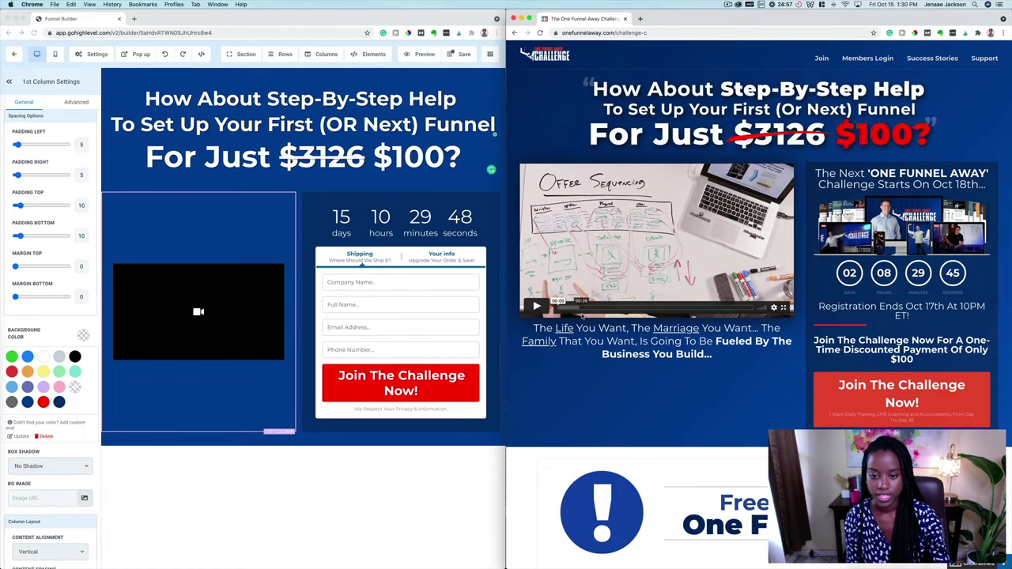
triple_click(619, 352)
key(super+c)
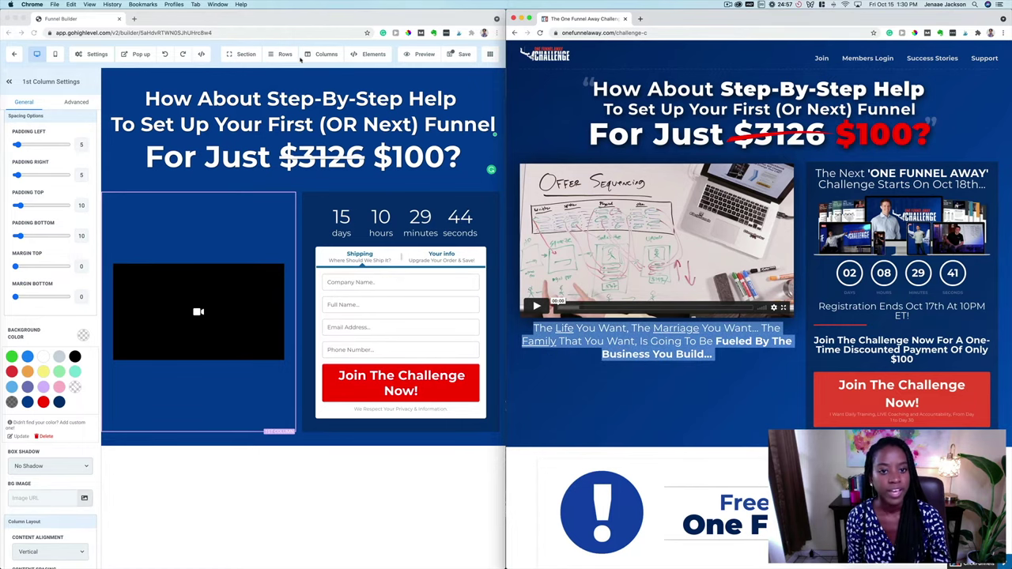
Add a sub-headline below the video and replace its placeholder with the copied "The Life You Want, The Marriage You Want..." text
click(367, 54)
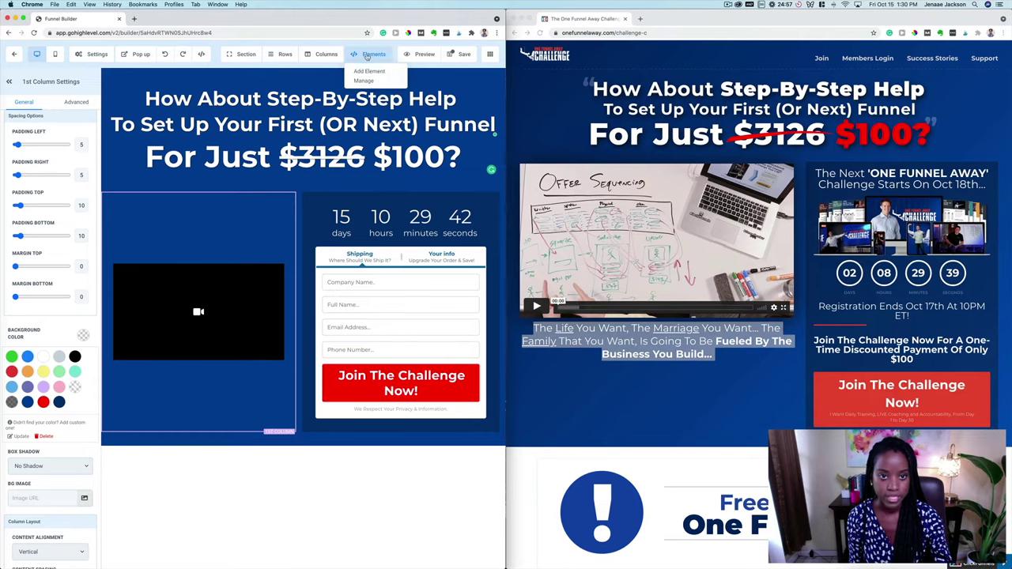
click(368, 72)
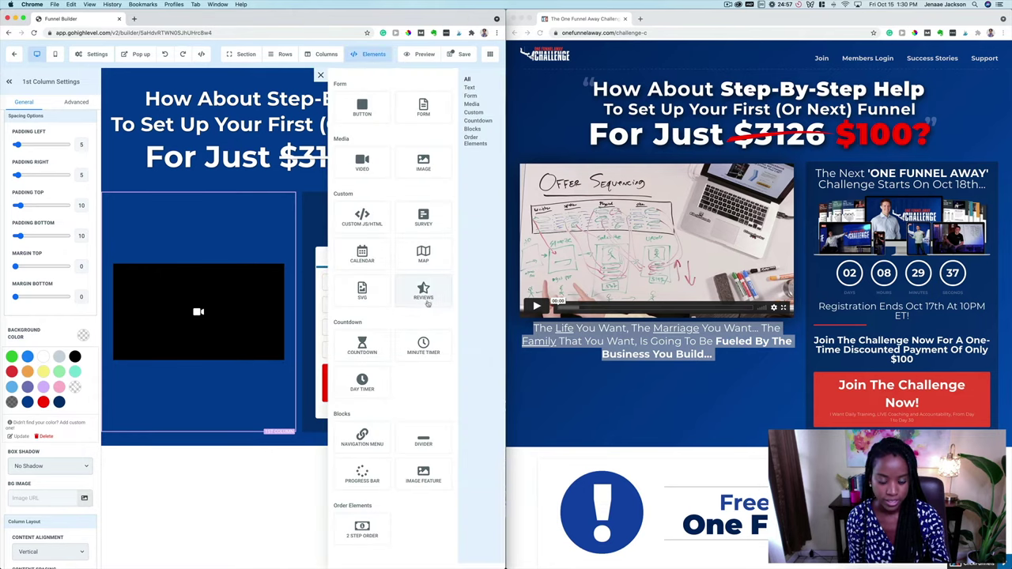
scroll(424, 483, up, 3)
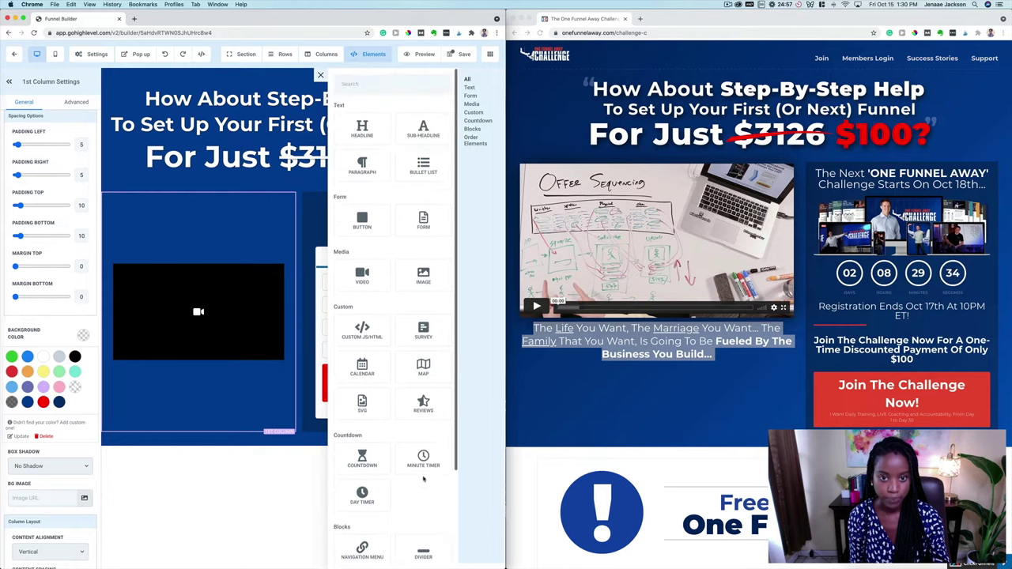
click(423, 128)
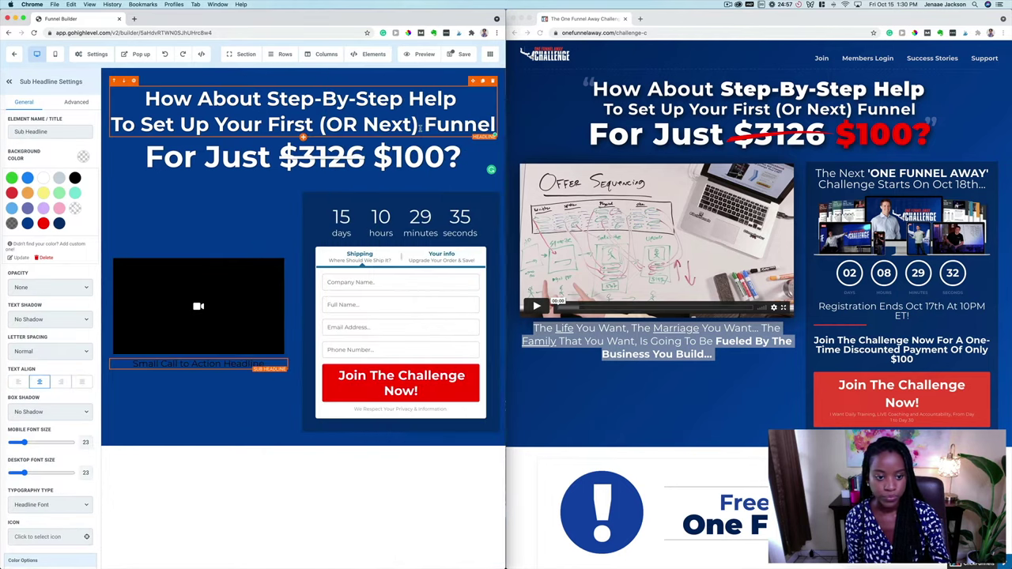
triple_click(190, 364)
key(super+v)
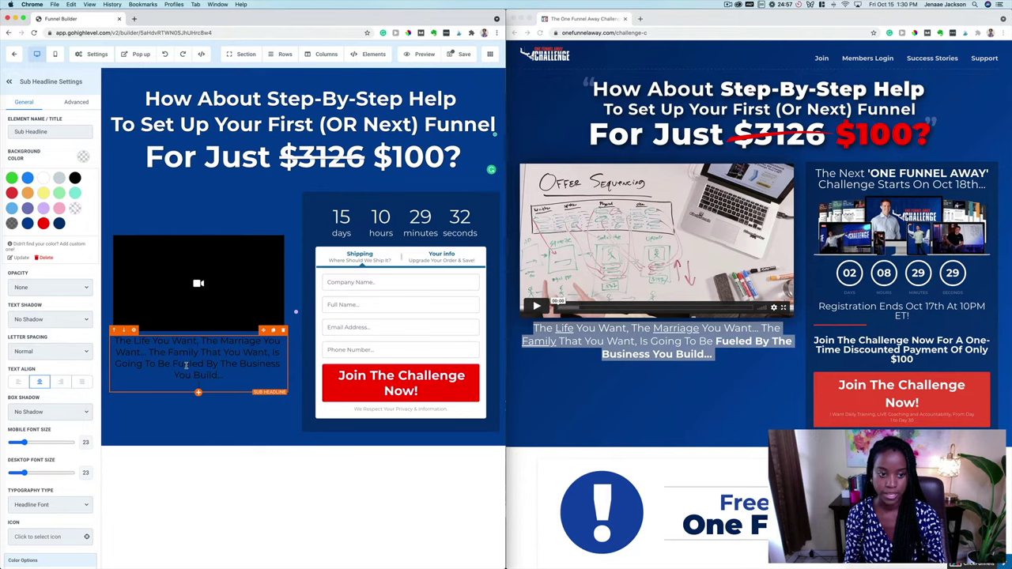
Keep the new sub-headline's background transparent and set its text color to white
click(44, 179)
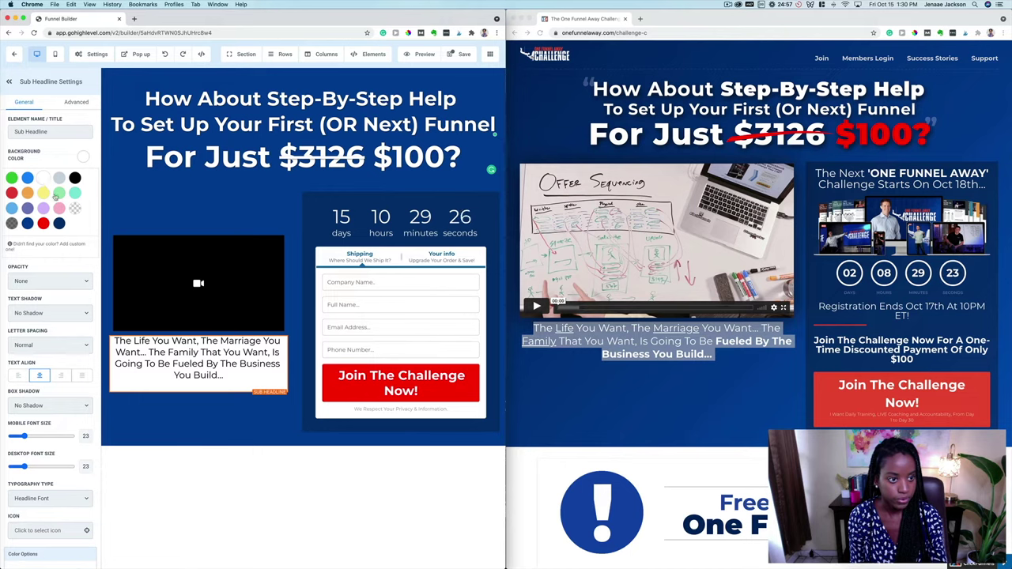
click(77, 208)
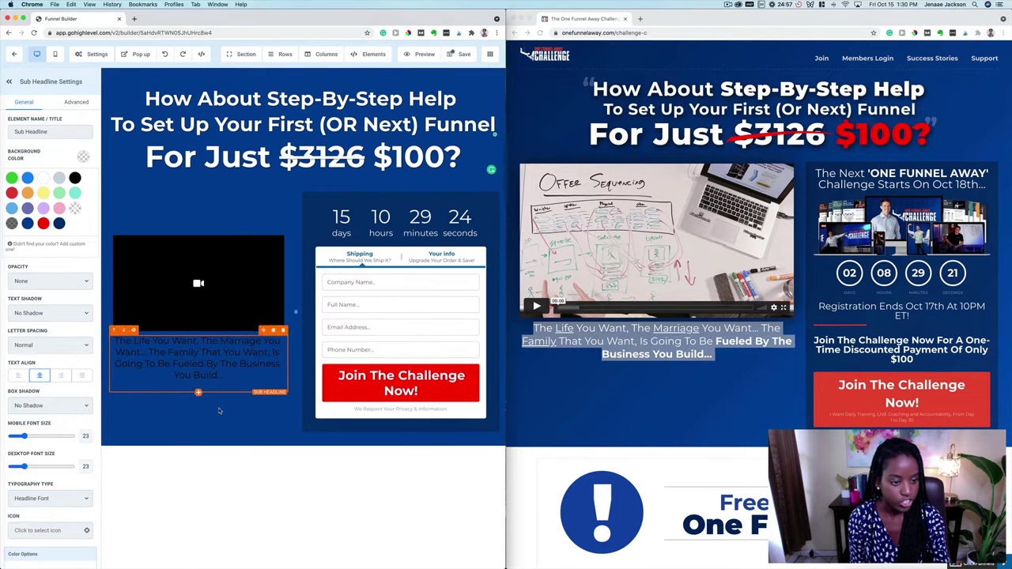
triple_click(198, 358)
scroll(59, 439, down, 10)
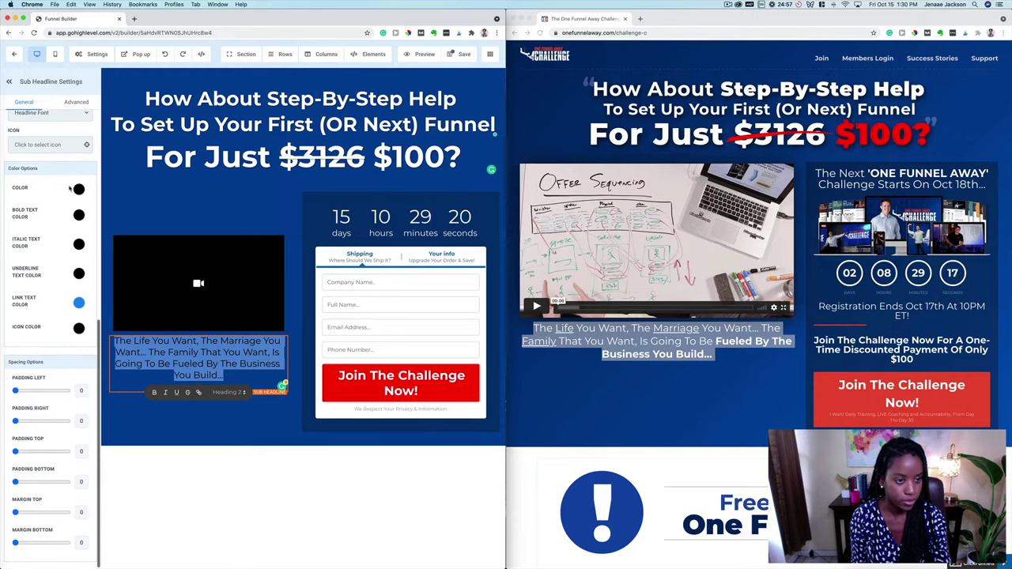
click(78, 188)
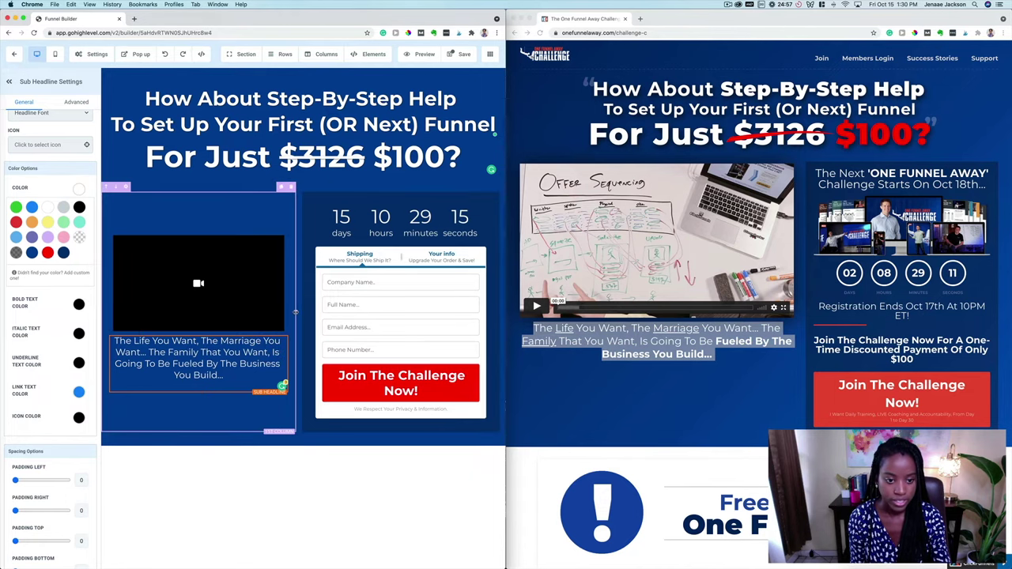
Widen the video column relative to the order form column, and slightly widen the funnel builder's browser window
drag(295, 311, 323, 311)
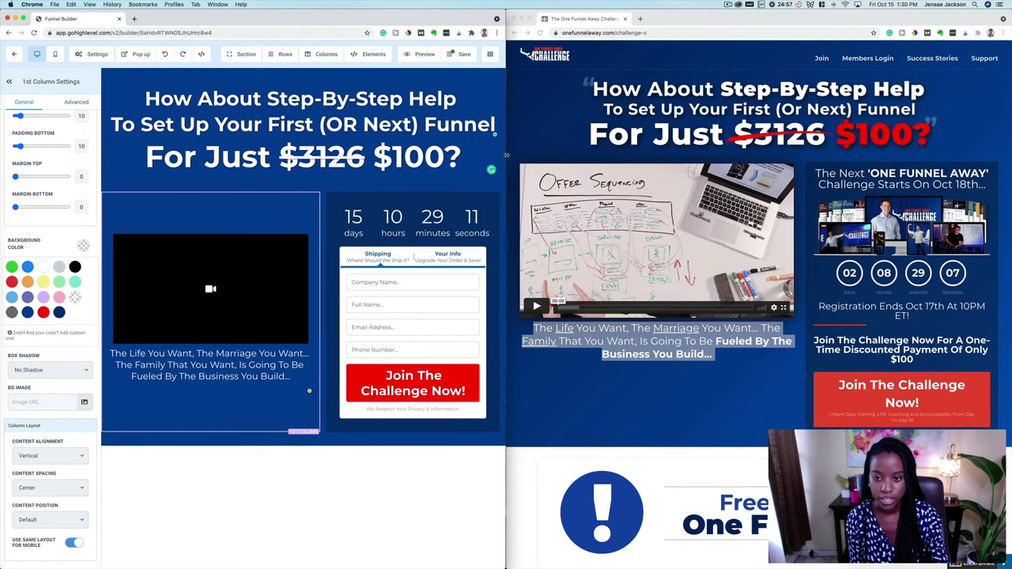
mouse_move(506, 155)
mouse_down()
mouse_move(739, 155)
mouse_move(488, 155)
mouse_move(519, 162)
mouse_up()
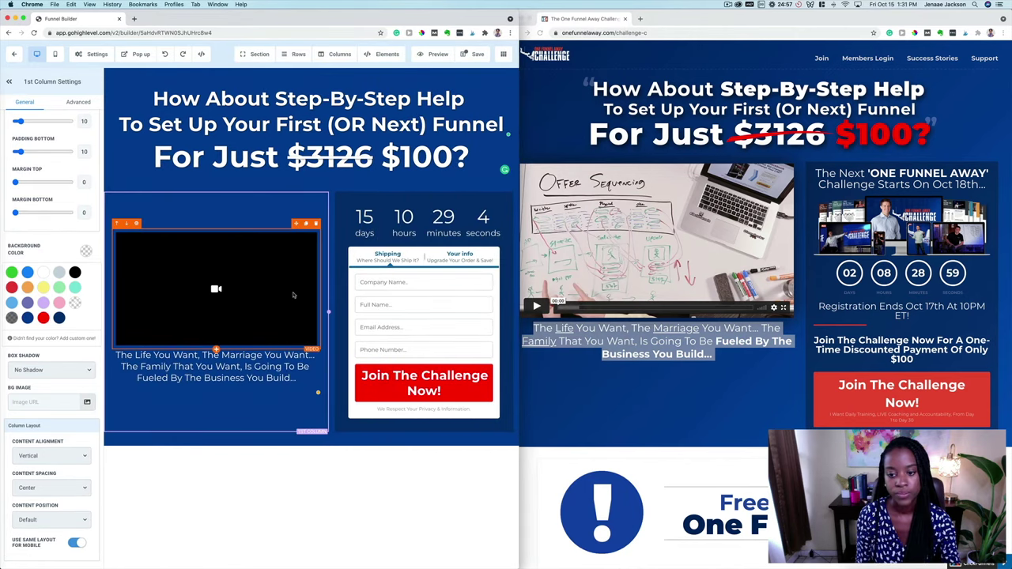
Bold "Fueled By The Business You Build..." in the sub-headline and set the bold text color to white
click(210, 374)
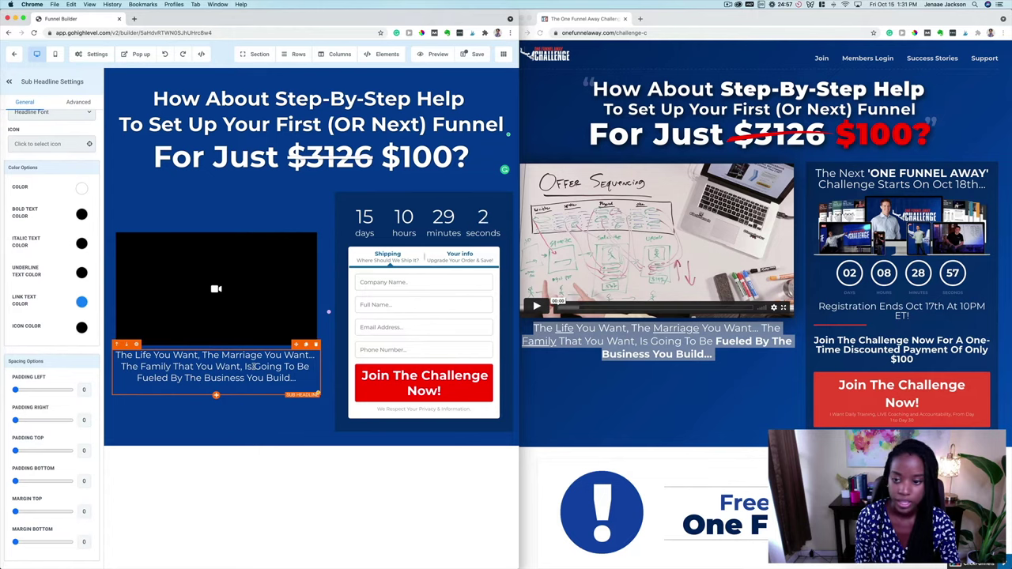
triple_click(145, 377)
click(137, 378)
mouse_move(136, 377)
mouse_down()
mouse_move(298, 379)
mouse_move(148, 389)
mouse_up()
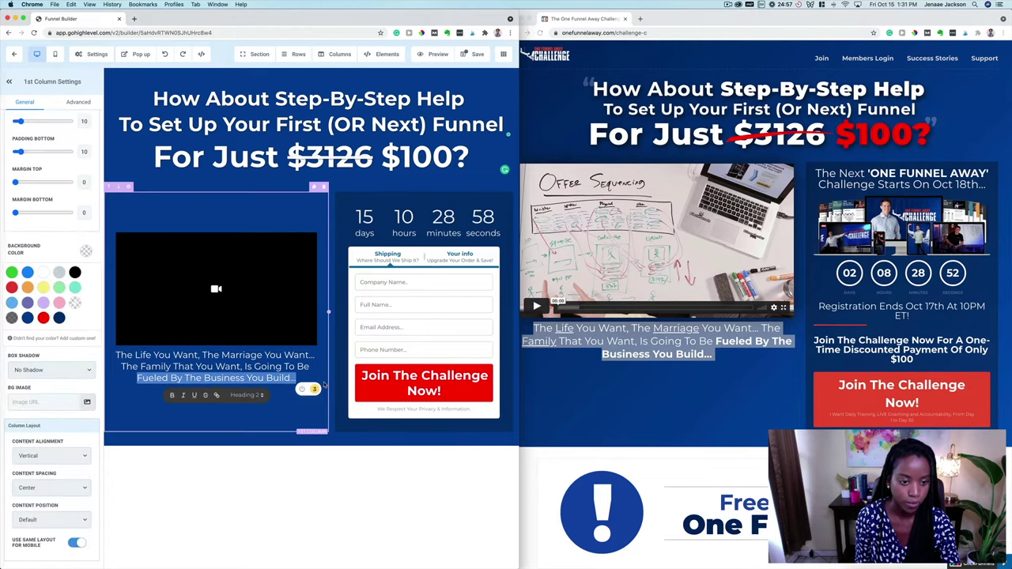
click(173, 397)
click(176, 357)
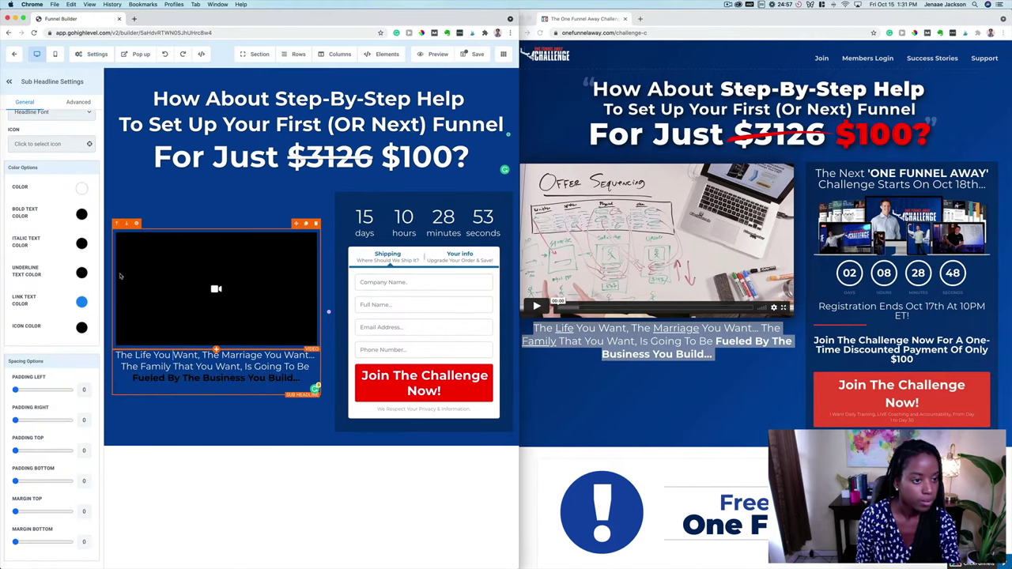
click(81, 214)
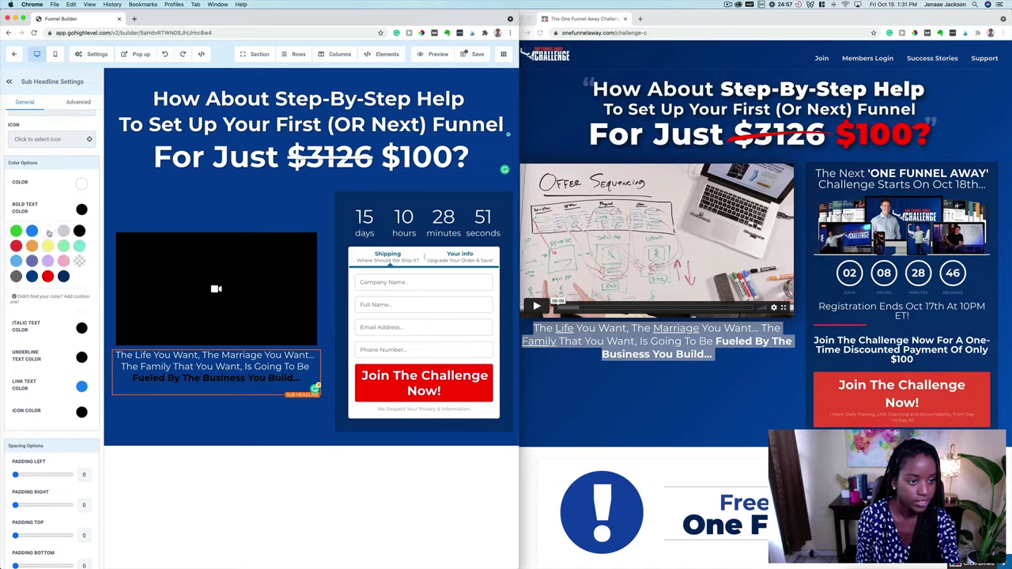
click(48, 233)
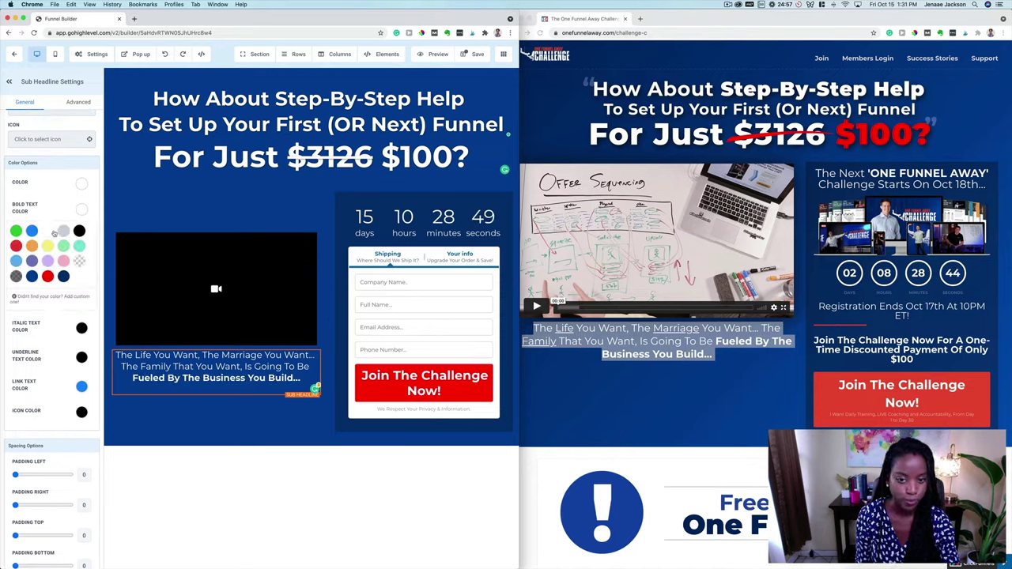
Underline the words "Life" and "Marriage" in the sub-headline and set the underline text color to white
double_click(143, 355)
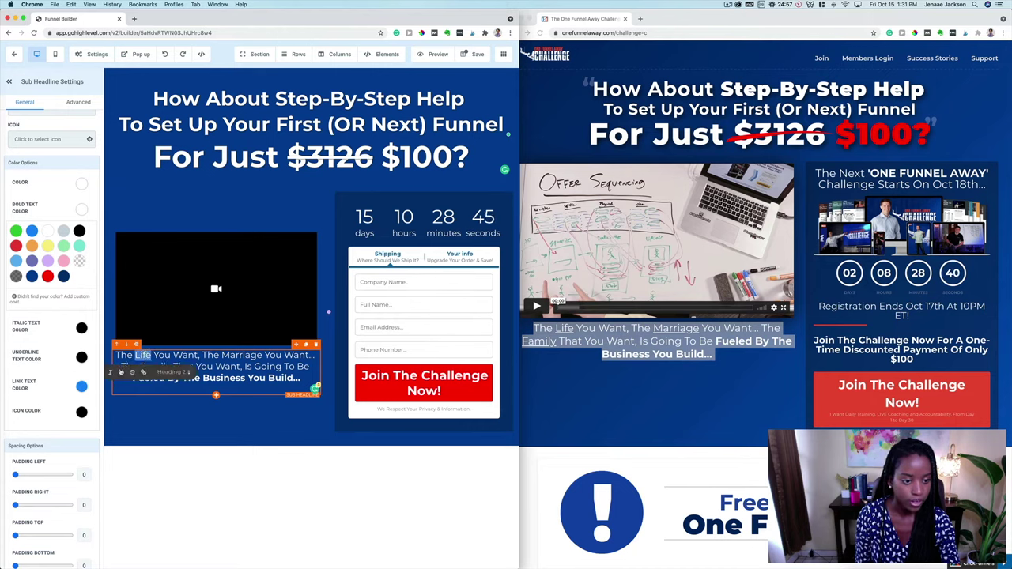
double_click(231, 355)
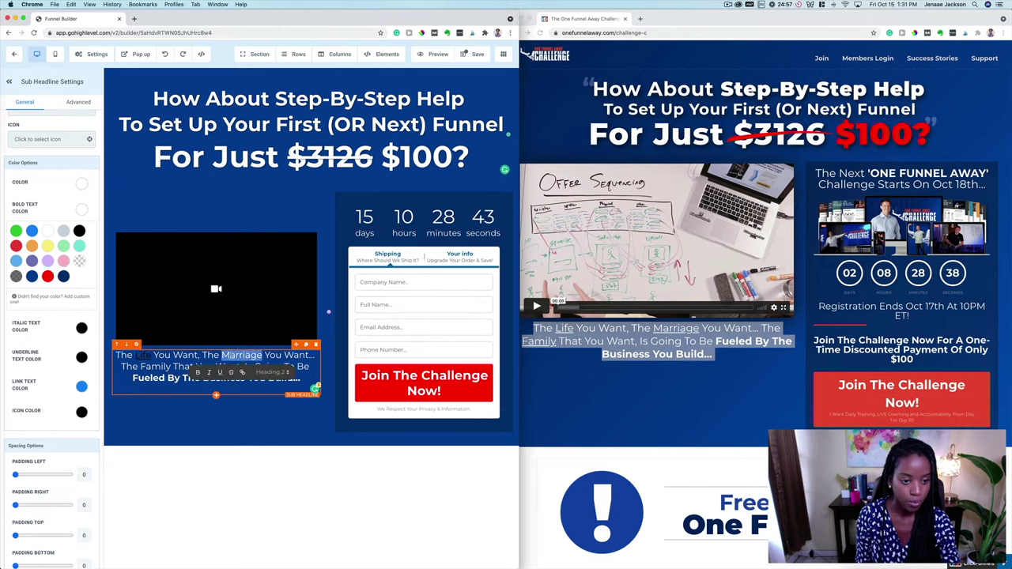
click(222, 372)
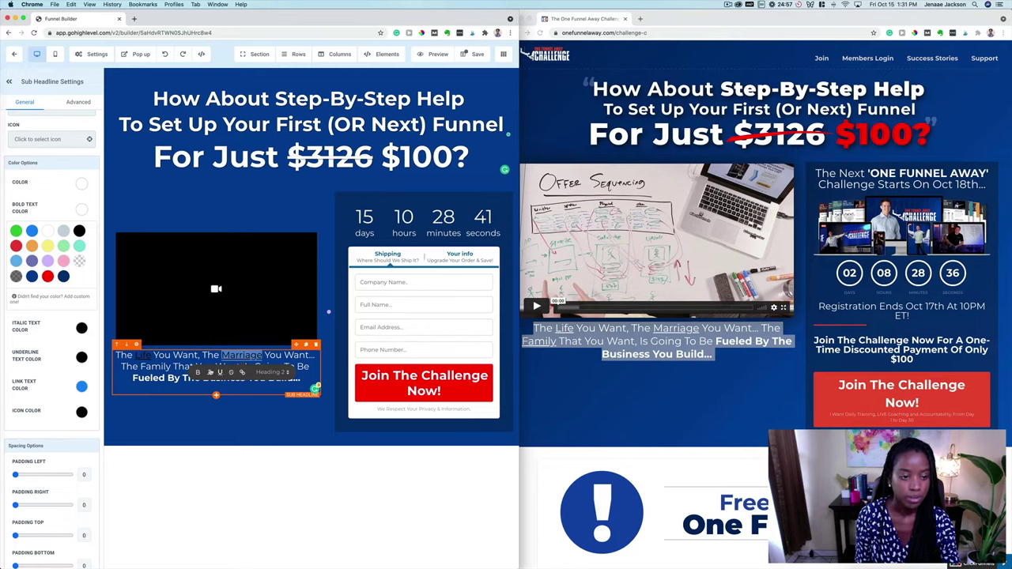
click(81, 357)
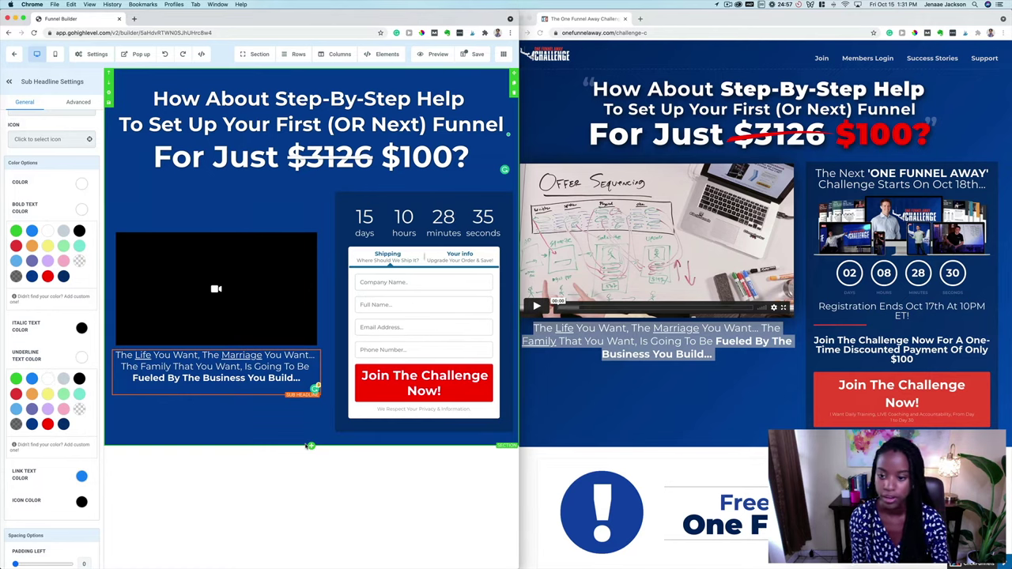
Set the desktop font size of the sub-headline below the video to 25
click(297, 415)
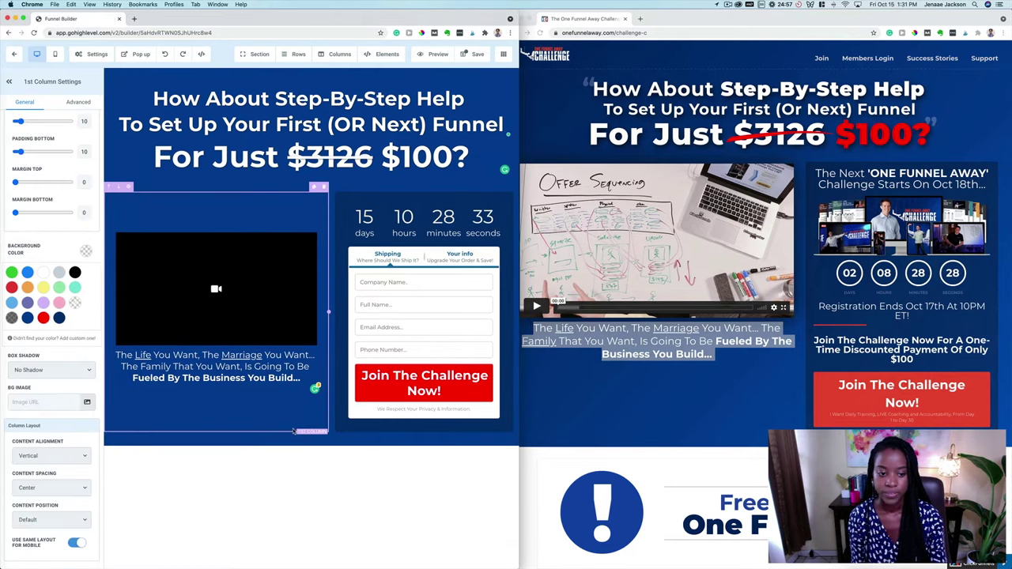
click(282, 383)
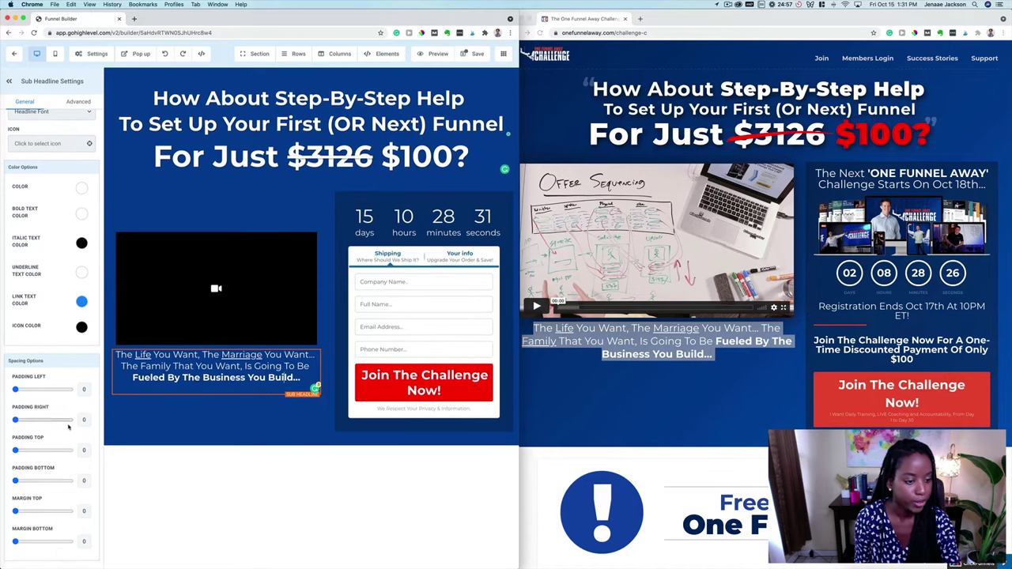
scroll(55, 379, up, 8)
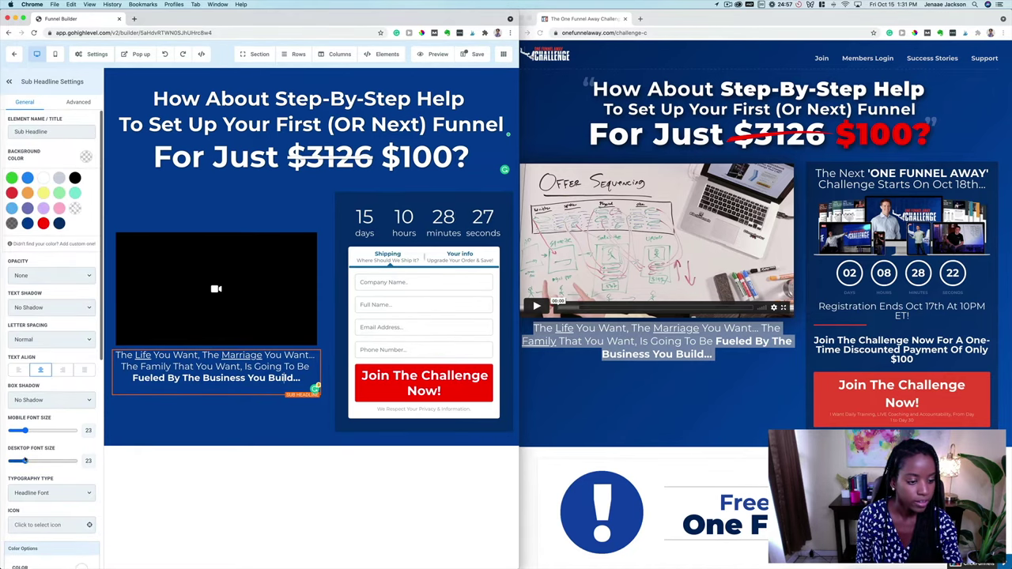
drag(27, 461, 27, 462)
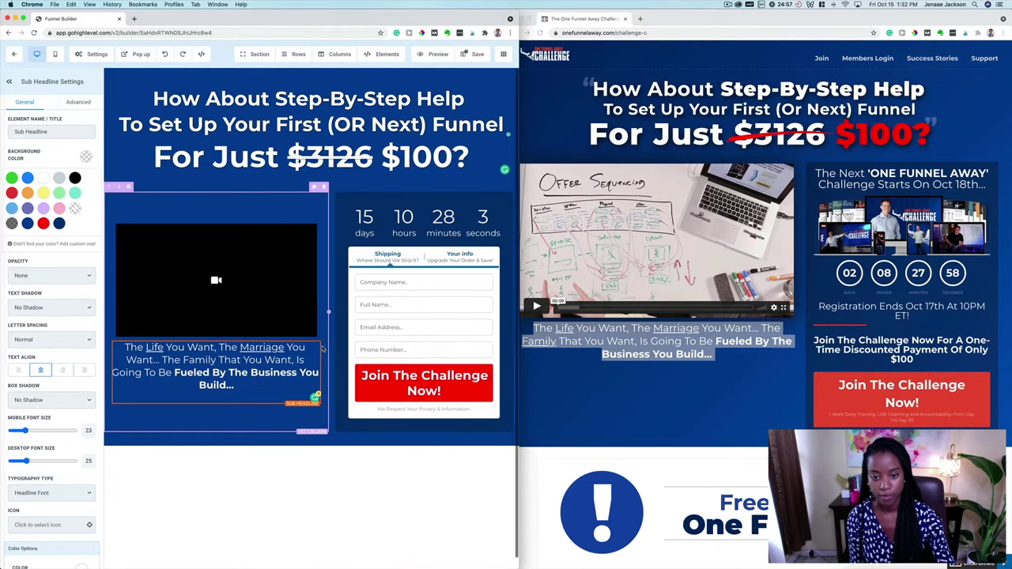
Add a new section with a two-column row below the hero section for the "Freedom Is Just One Funnel Away" content
scroll(659, 433, down, 5)
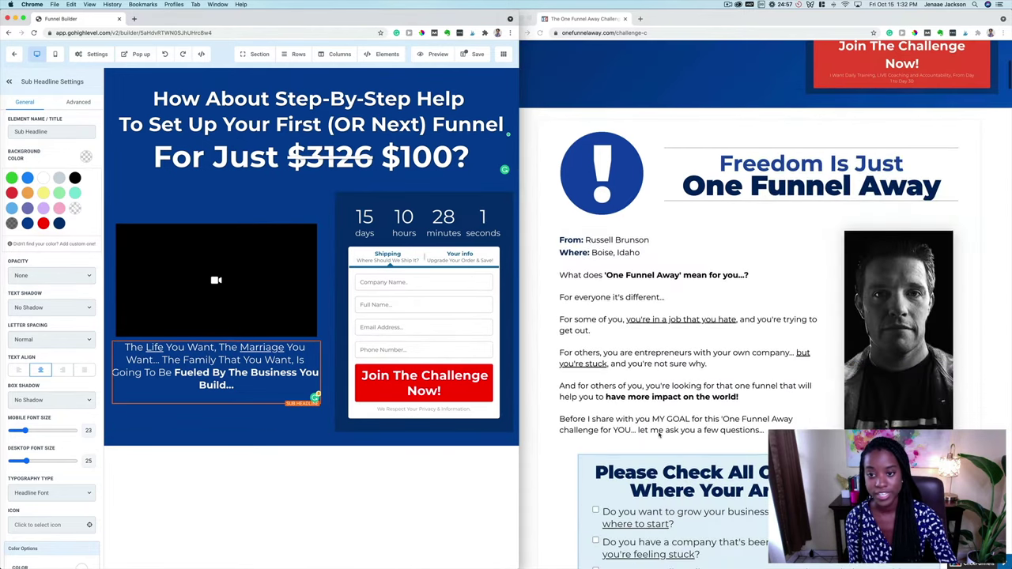
scroll(659, 433, down, 2)
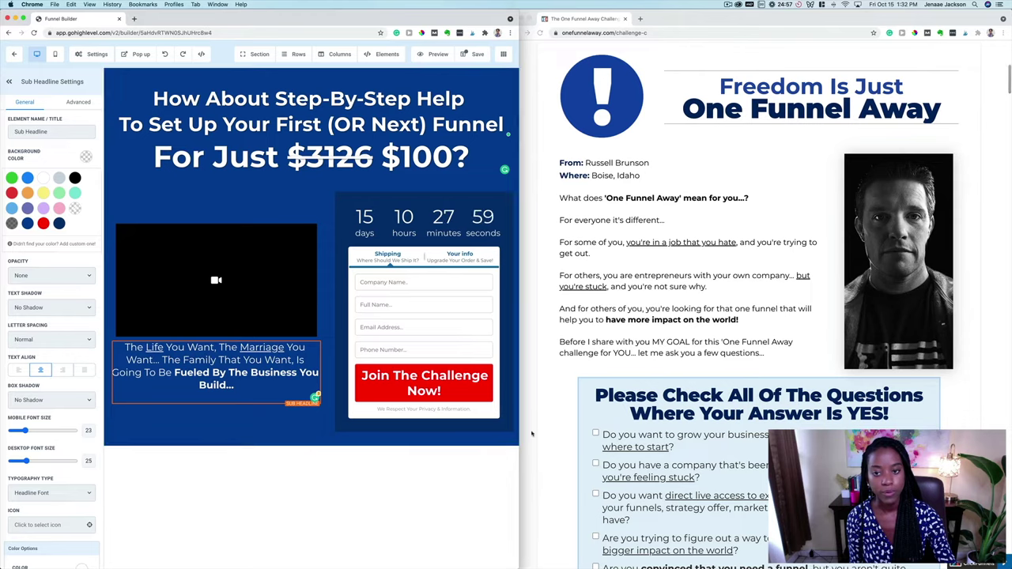
scroll(681, 448, up, 5)
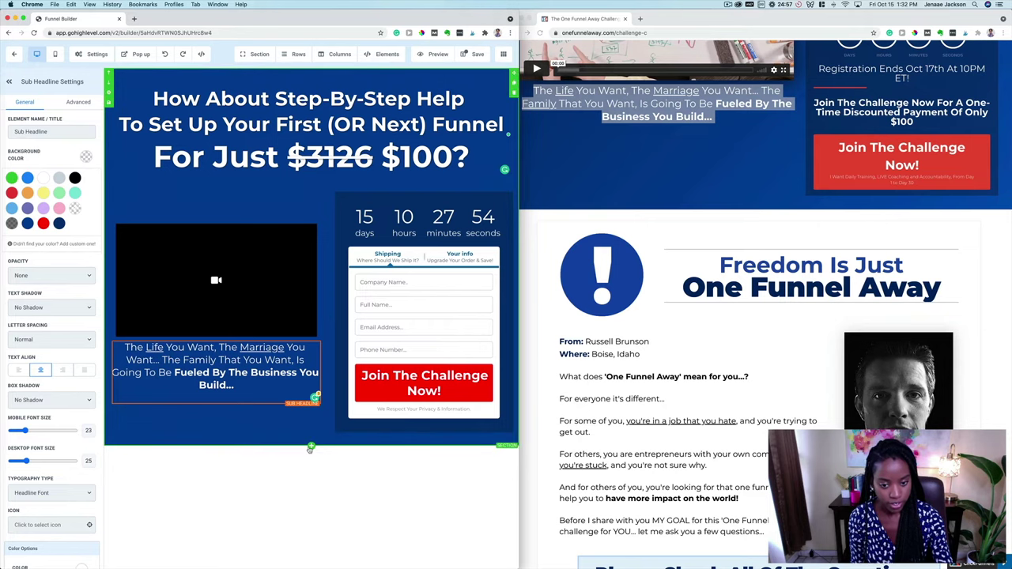
click(311, 448)
click(369, 95)
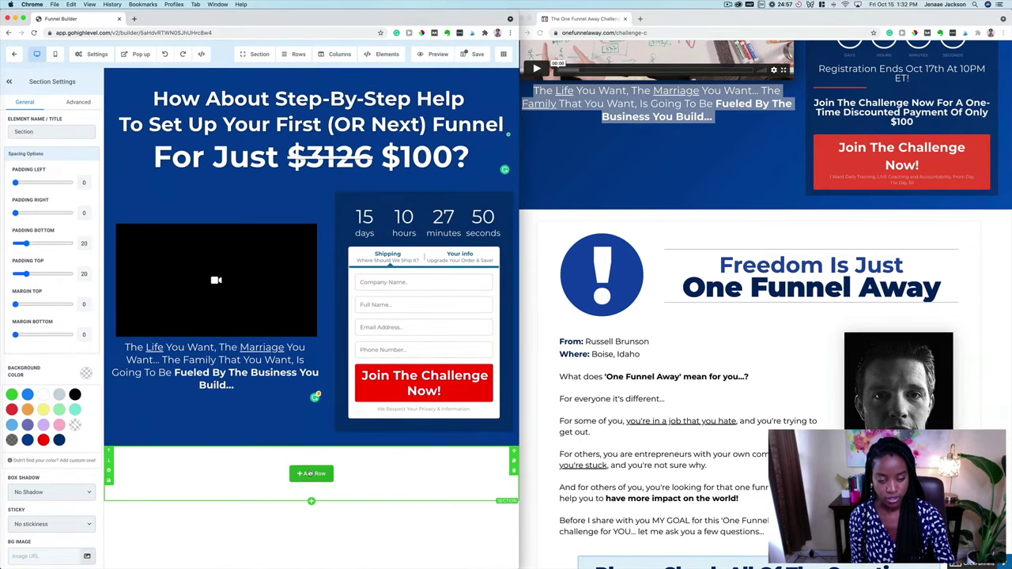
click(311, 473)
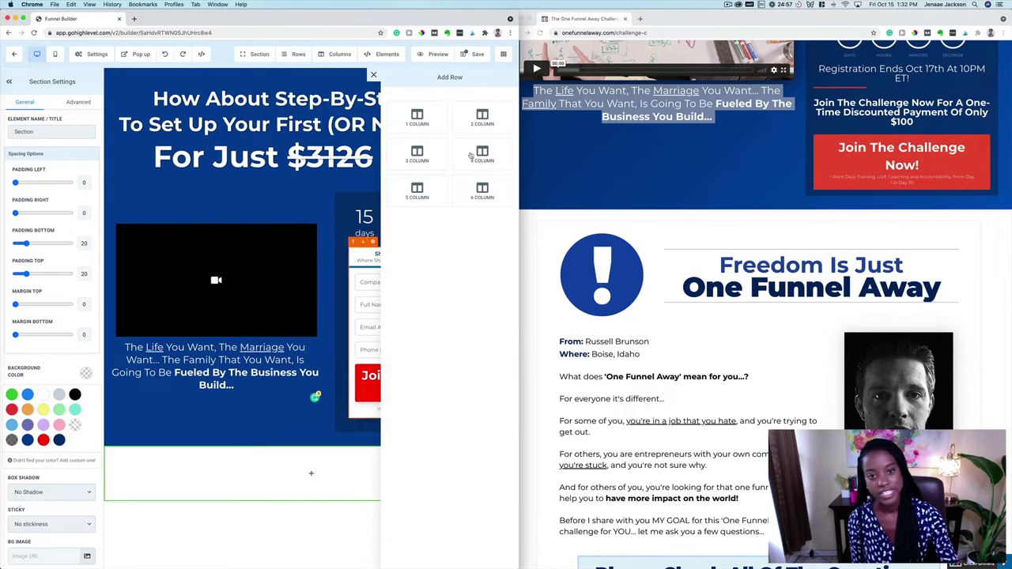
click(481, 117)
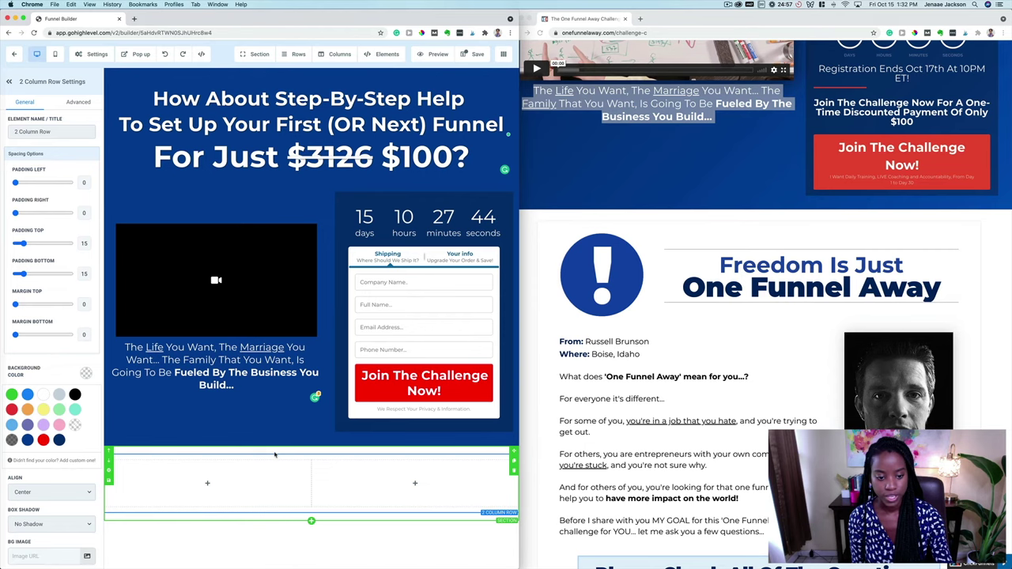
Add an image element to the first column of the new two-column row below the hero section
mouse_move(297, 473)
click(215, 482)
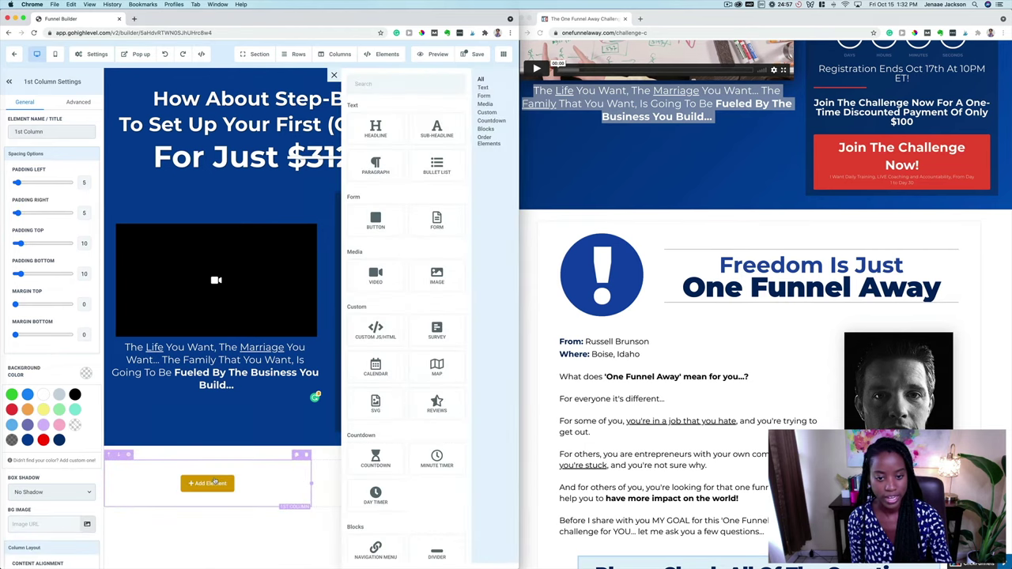
click(609, 273)
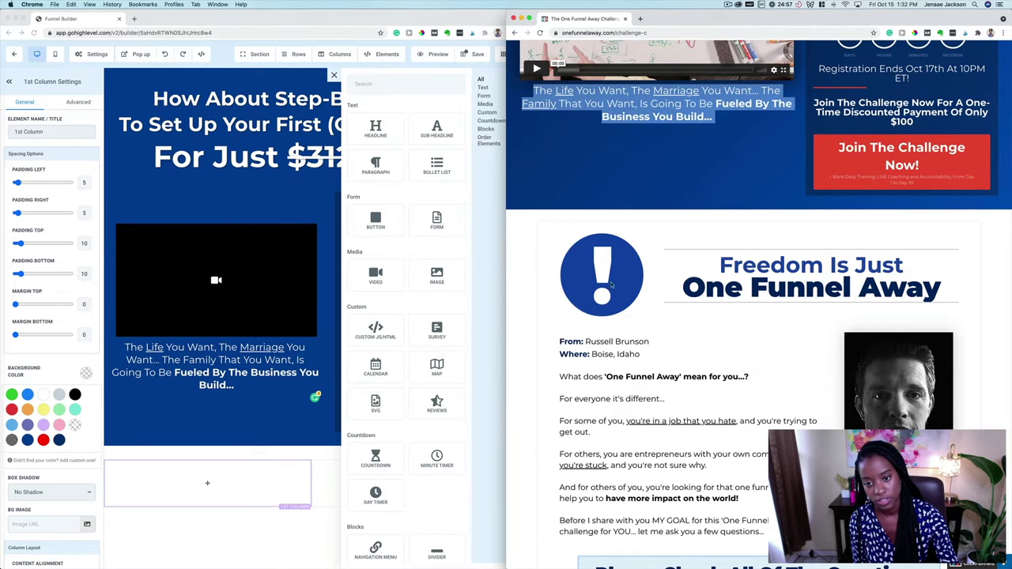
click(436, 278)
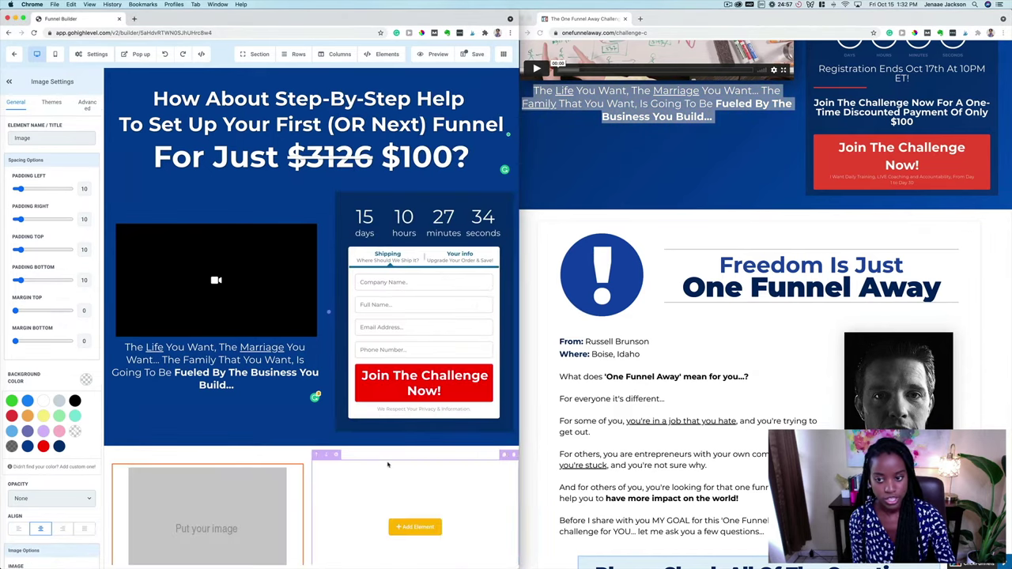
Add a headline element to the second column beside the image placeholder, with a sub-headline element directly beneath it
scroll(388, 464, down, 1)
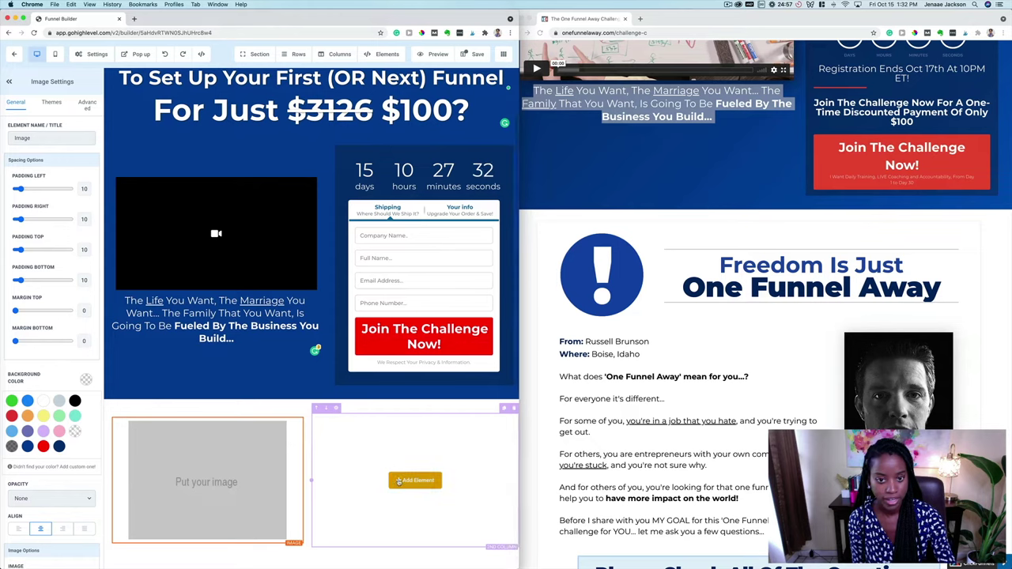
click(400, 481)
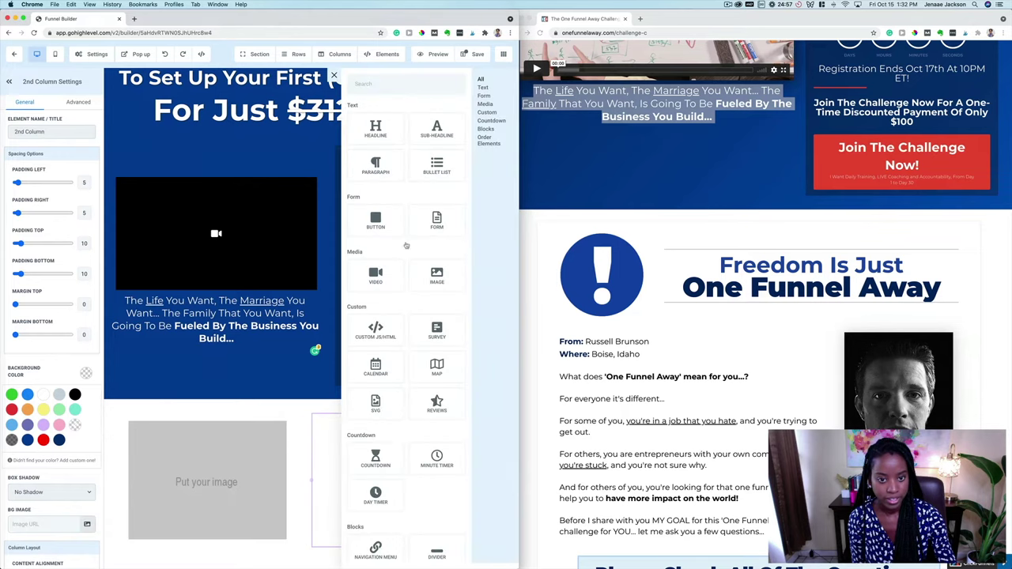
click(376, 129)
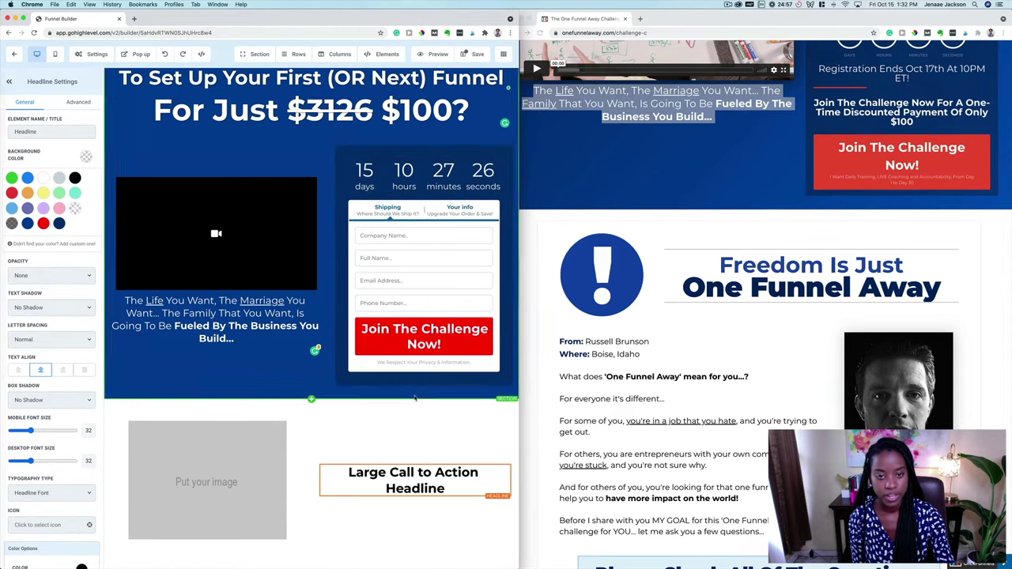
click(472, 475)
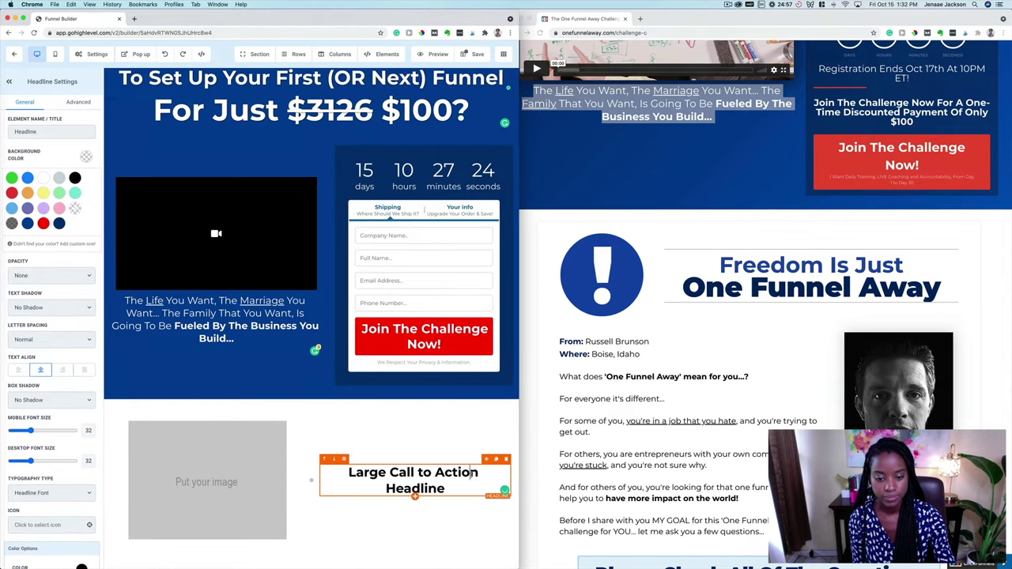
mouse_move(386, 56)
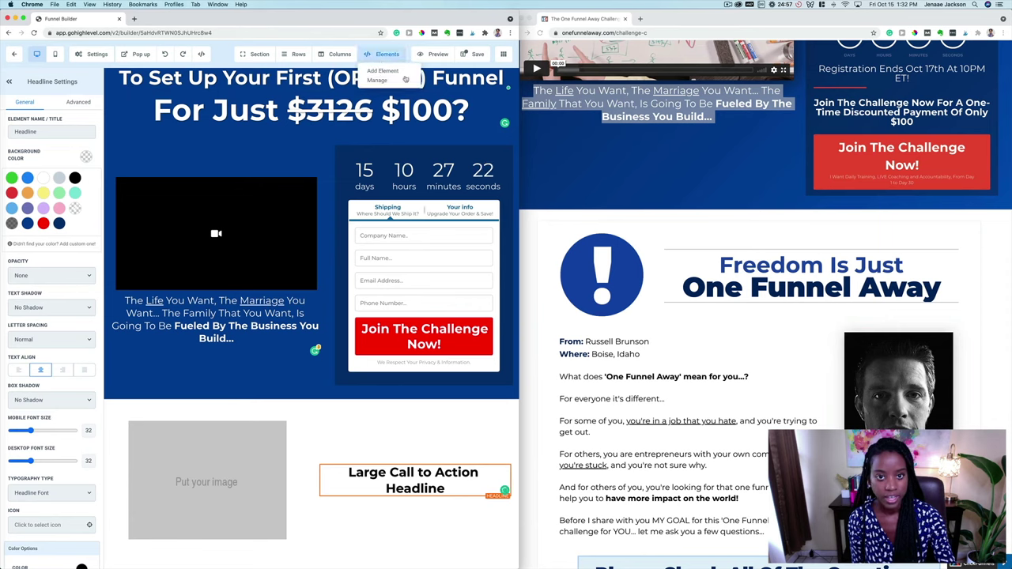
click(398, 75)
click(440, 126)
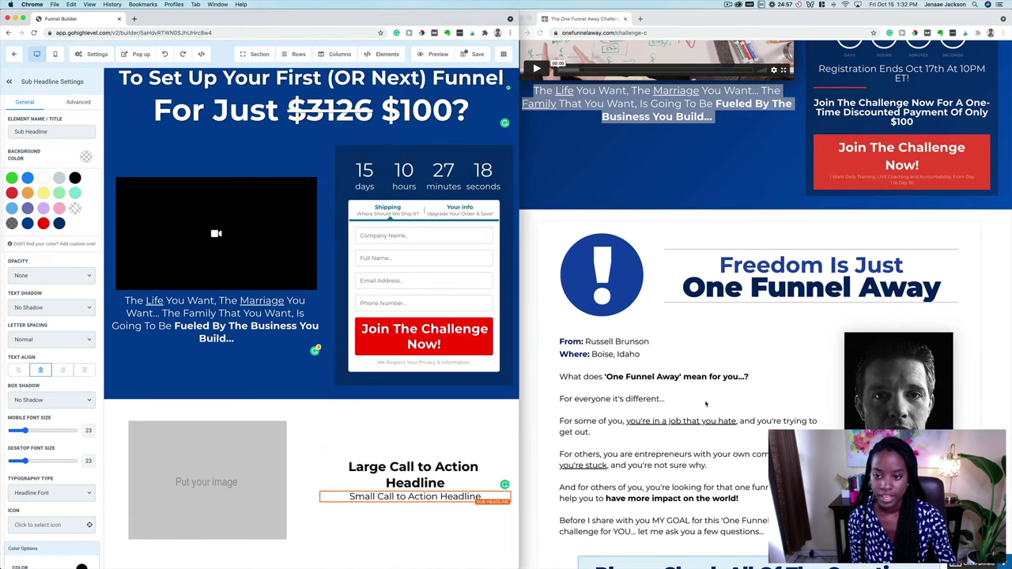
Look through the general settings of the new headline beside the image placeholder, including its color and spacing options
click(405, 481)
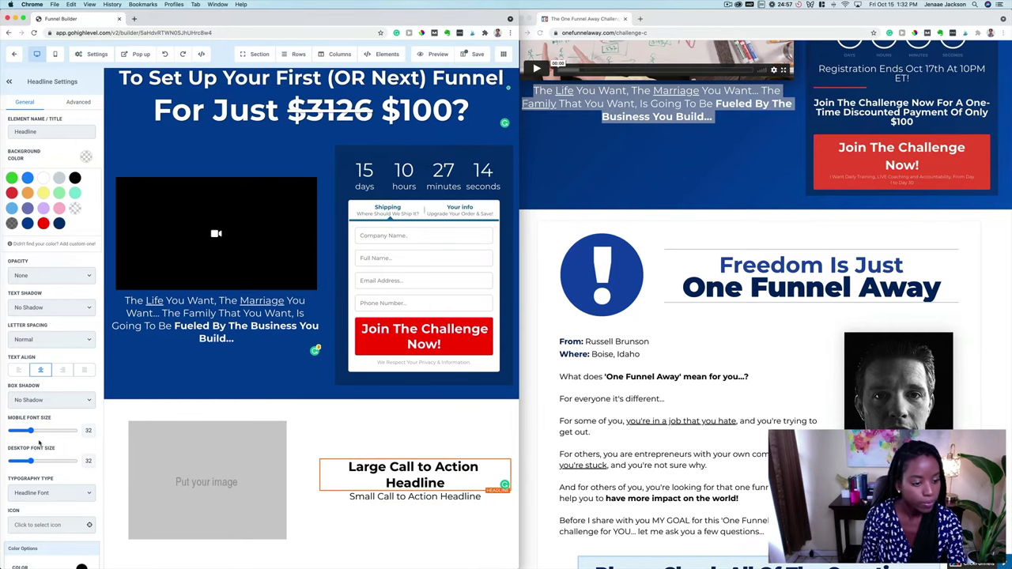
scroll(40, 443, down, 2)
scroll(40, 443, down, 15)
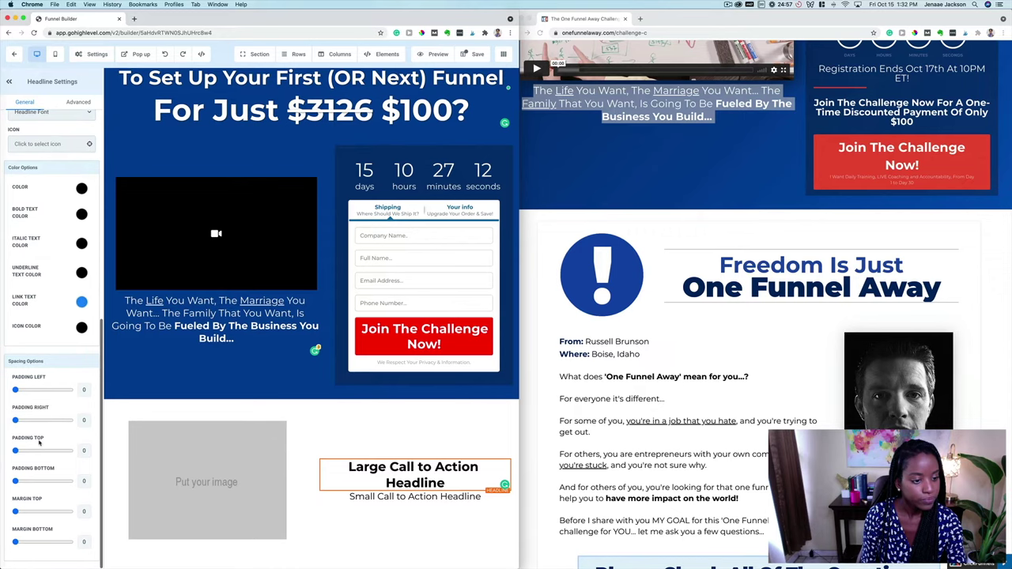
scroll(40, 444, up, 16)
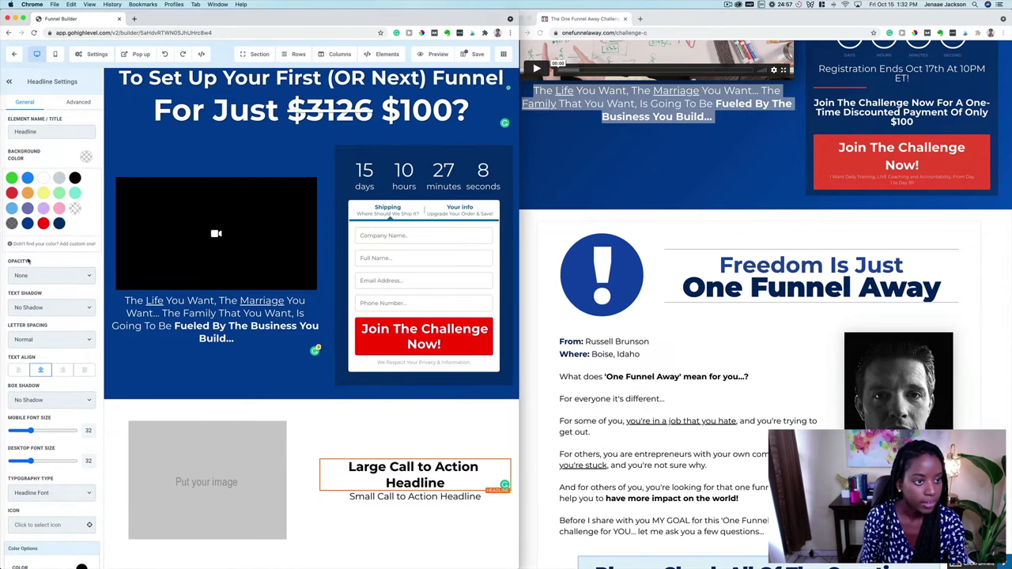
Give the "Large Call to Action Headline" element a top border
scroll(28, 316, down, 2)
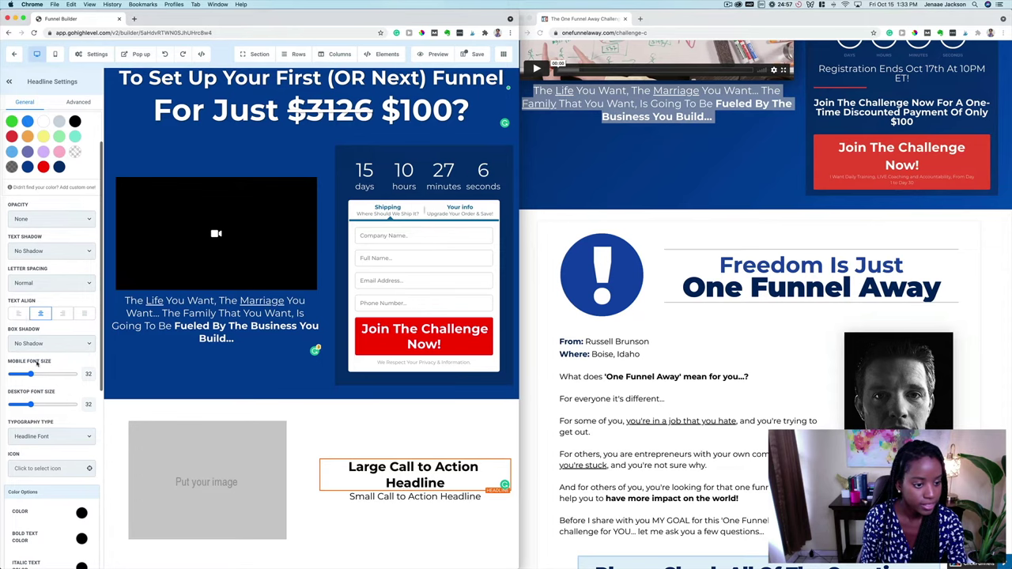
scroll(37, 363, down, 5)
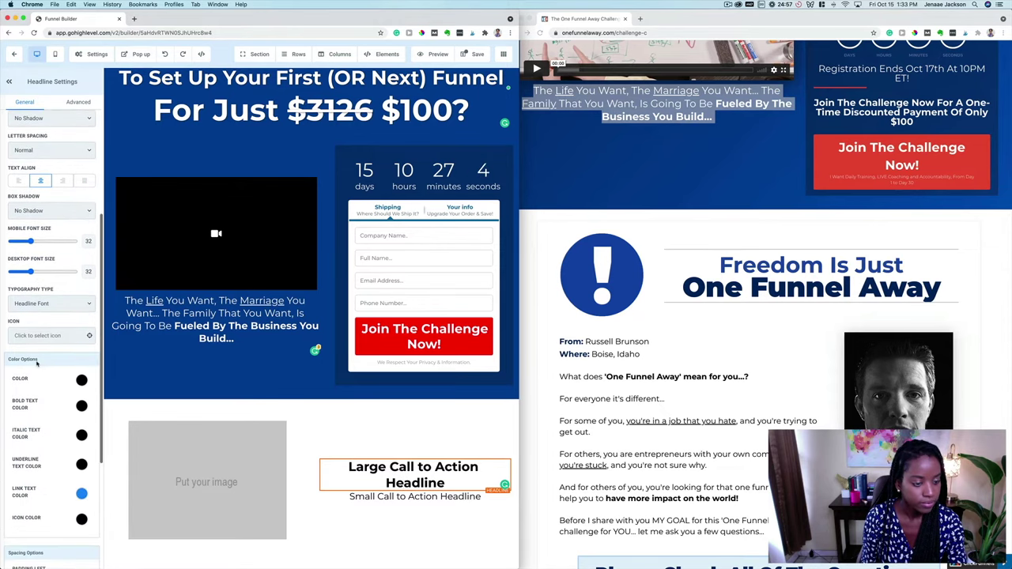
scroll(37, 361, down, 7)
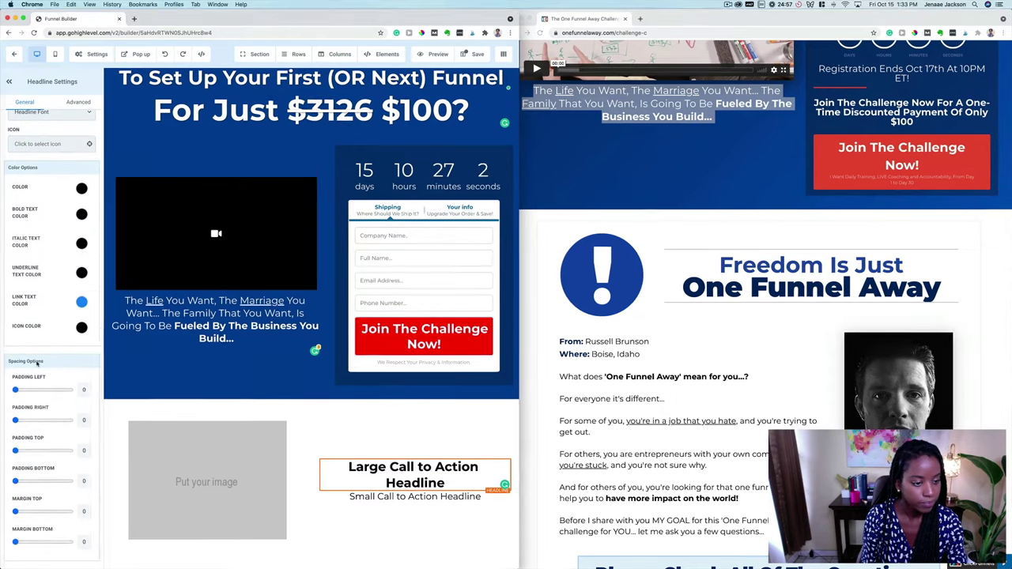
click(78, 101)
click(33, 157)
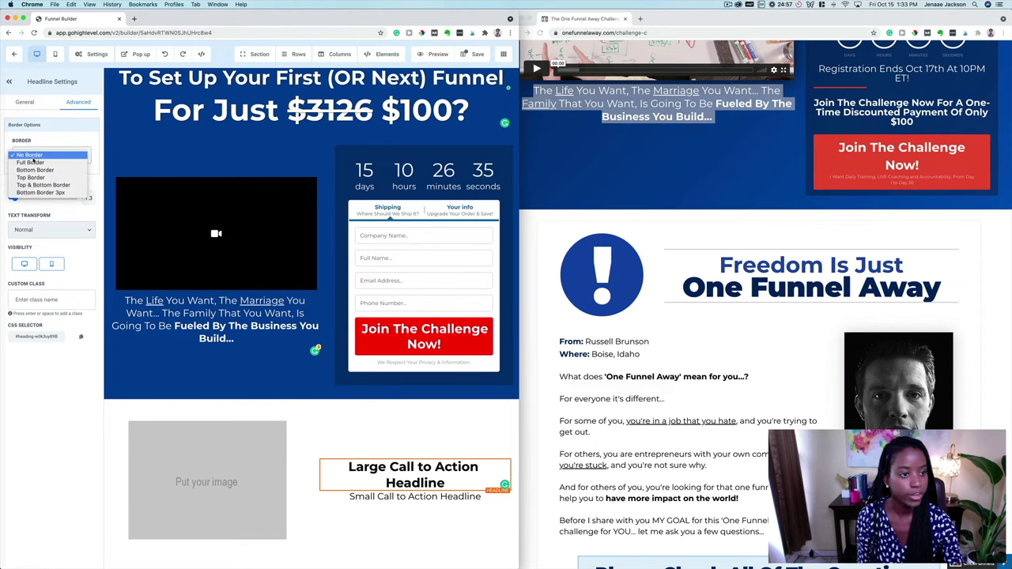
click(38, 180)
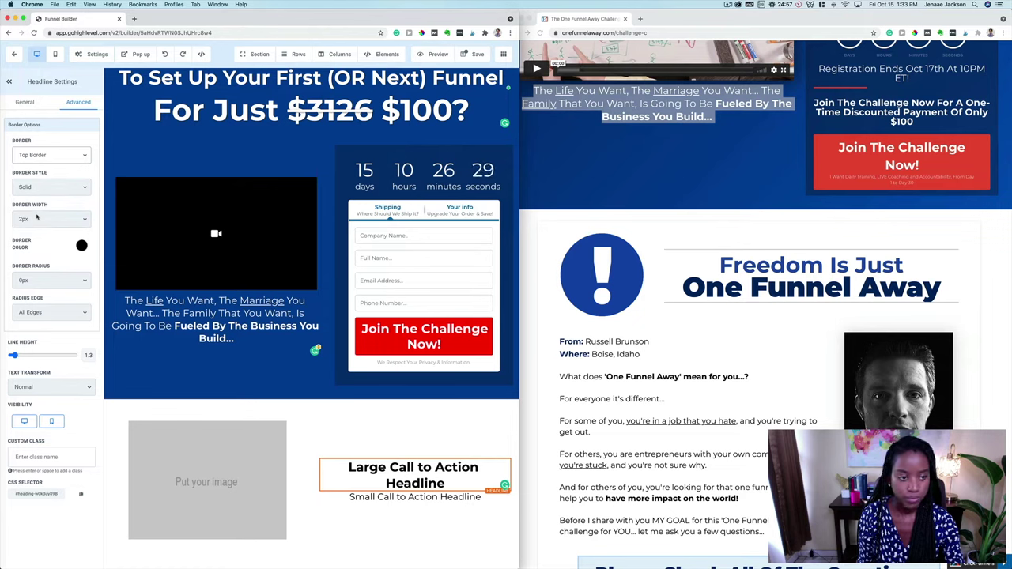
Set the headline's top border color to black and its border width to 5px
click(81, 246)
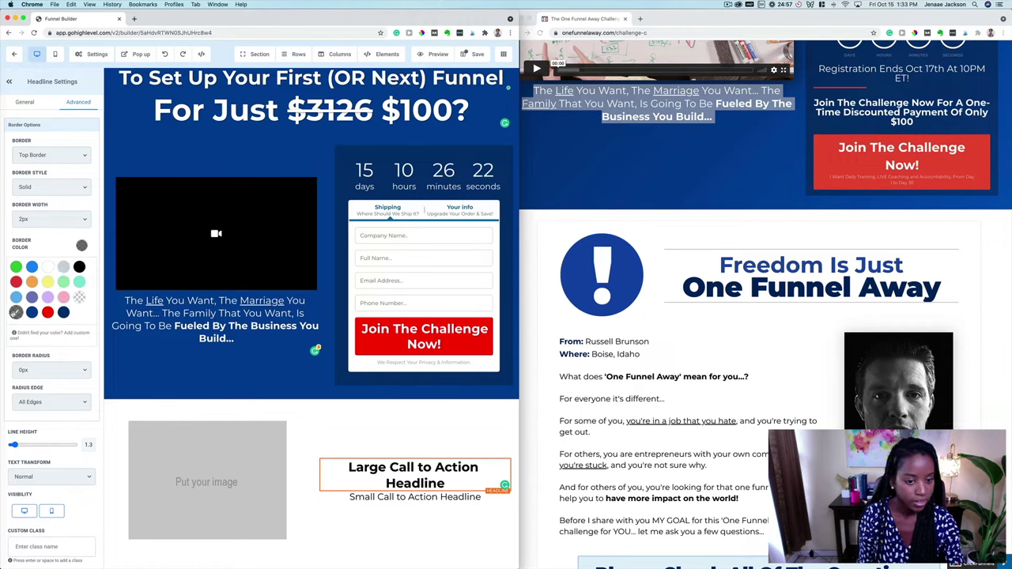
click(46, 251)
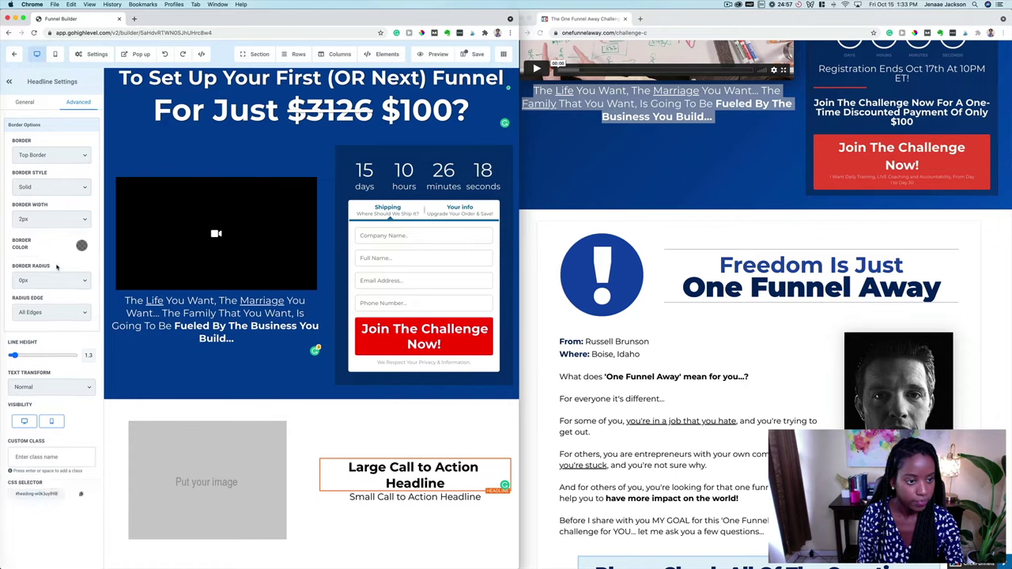
click(82, 245)
click(79, 266)
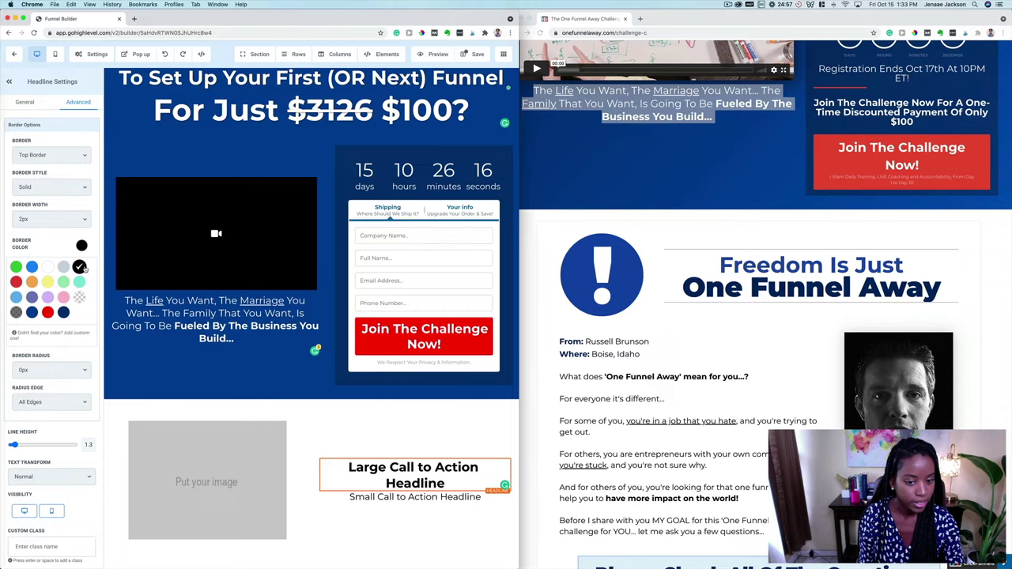
click(54, 220)
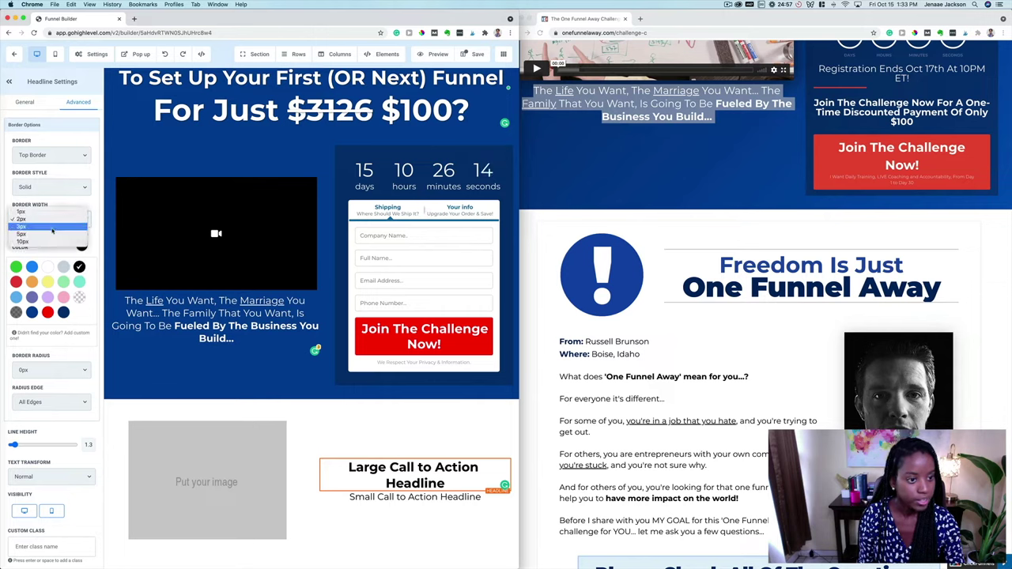
click(51, 237)
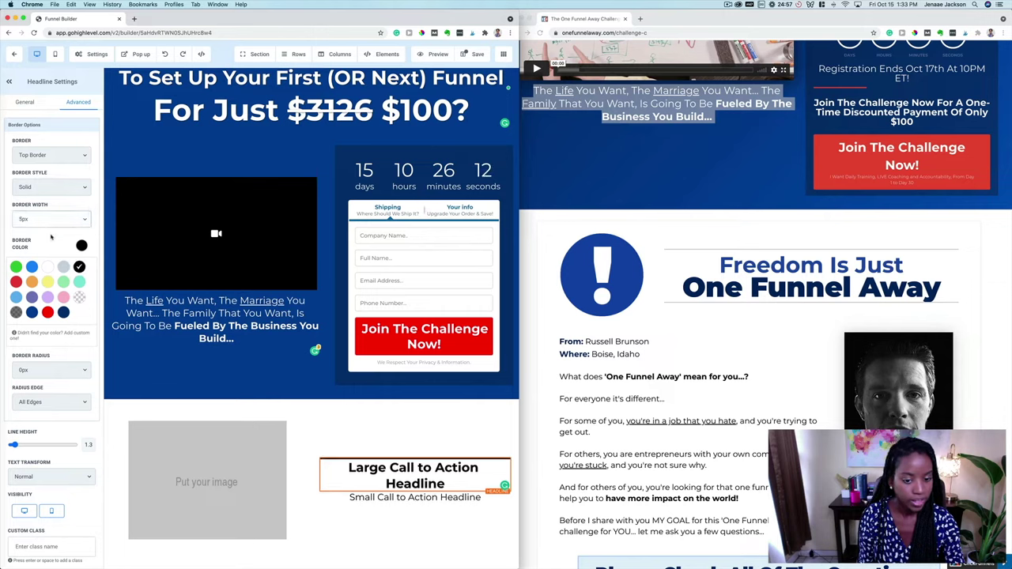
Give the "Small Call to Action Headline" sub headline a bottom border with a width of 5px
click(404, 497)
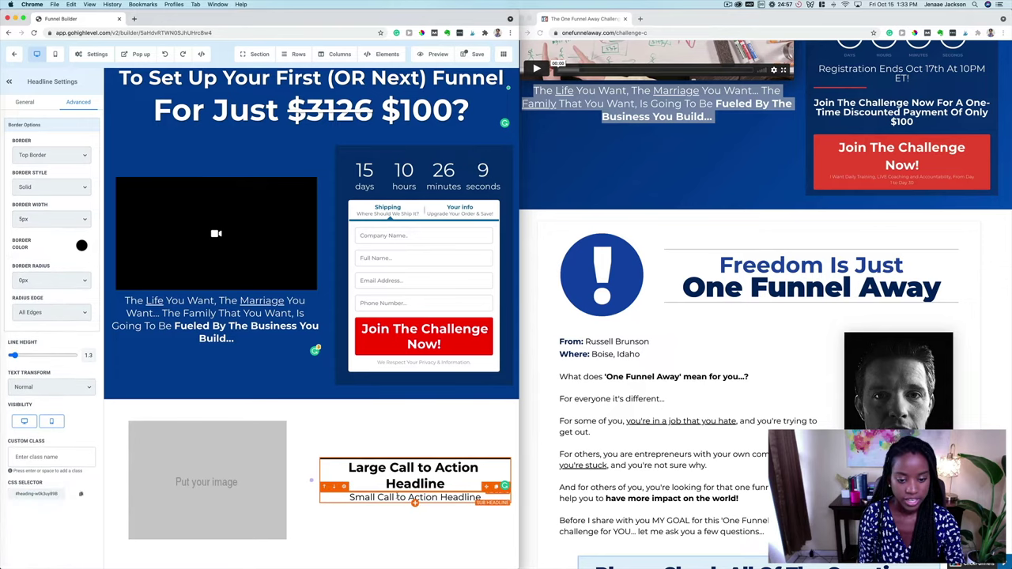
click(76, 102)
click(46, 155)
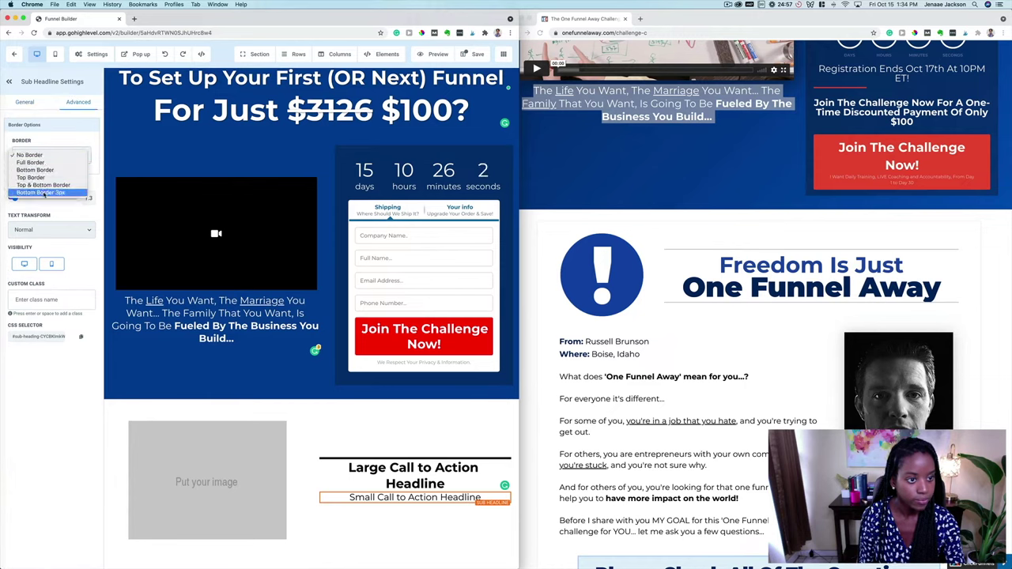
click(38, 170)
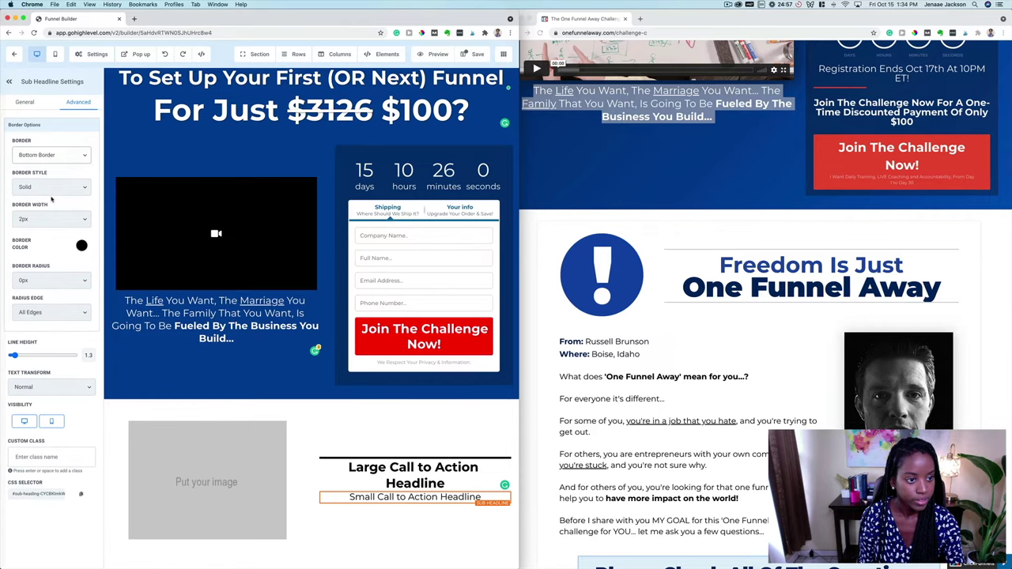
click(50, 219)
click(48, 236)
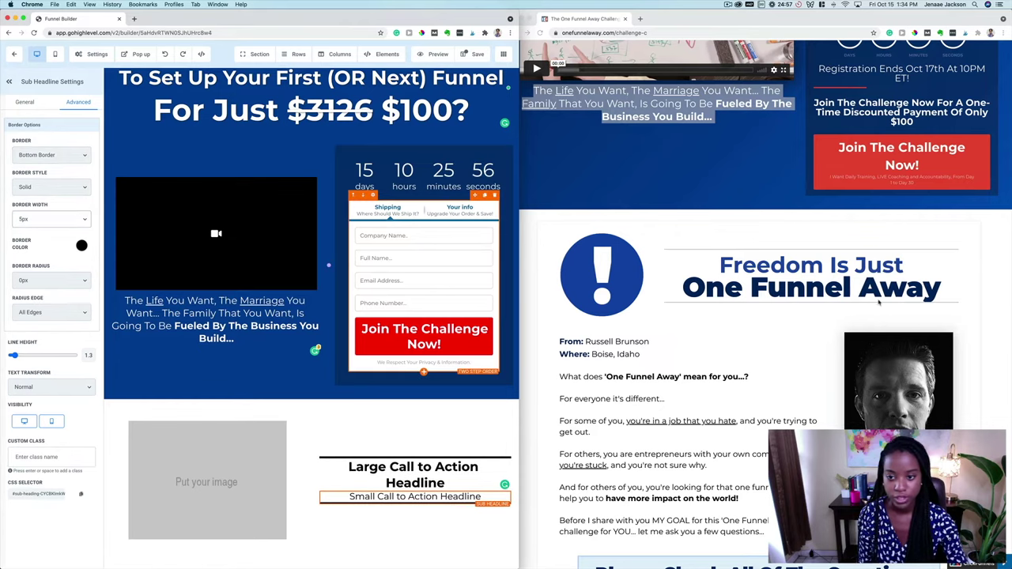
Narrow the image placeholder's column so that the large headline beside it fits on one line
click(819, 317)
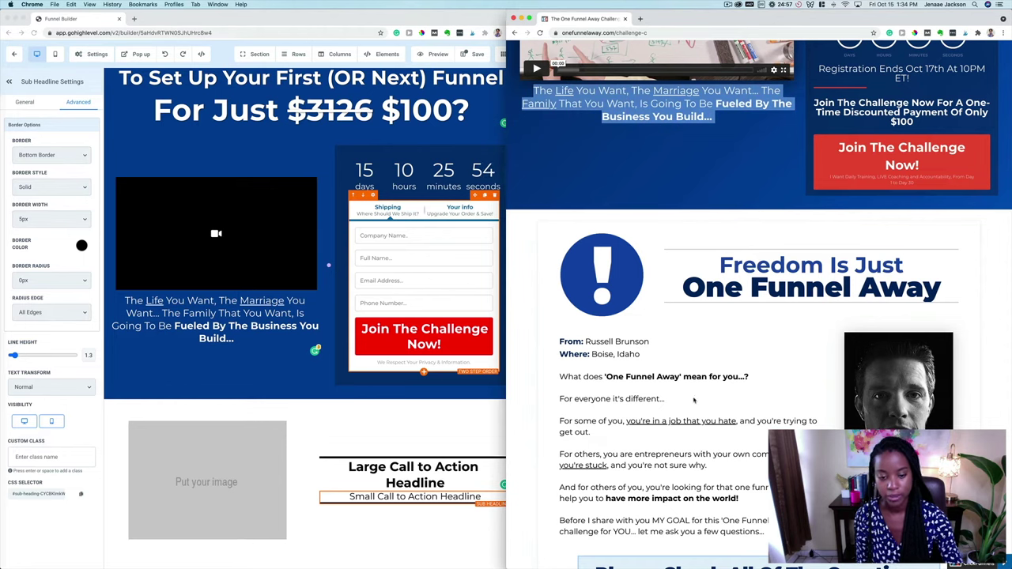
click(475, 427)
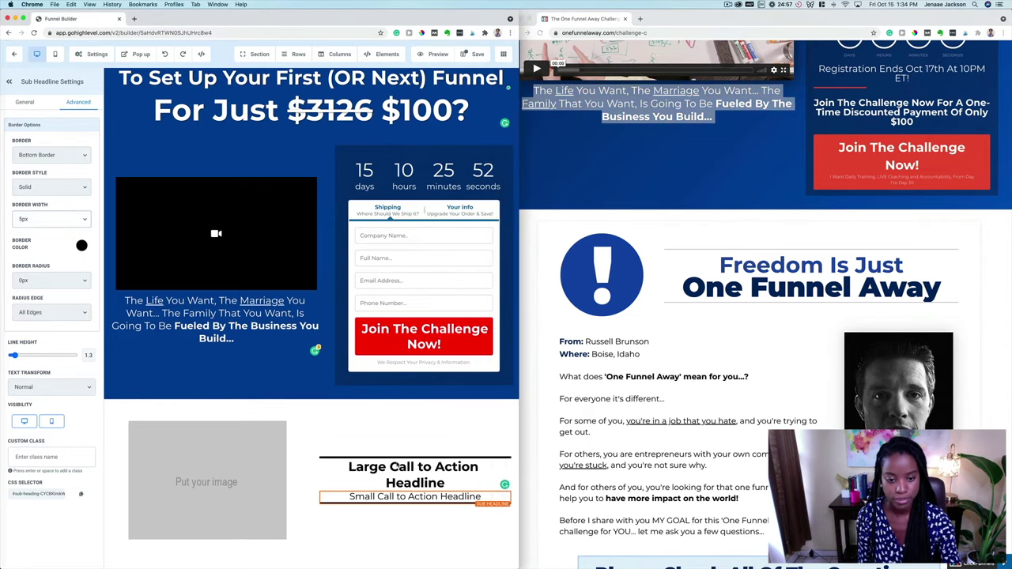
click(309, 480)
drag(309, 480, 239, 486)
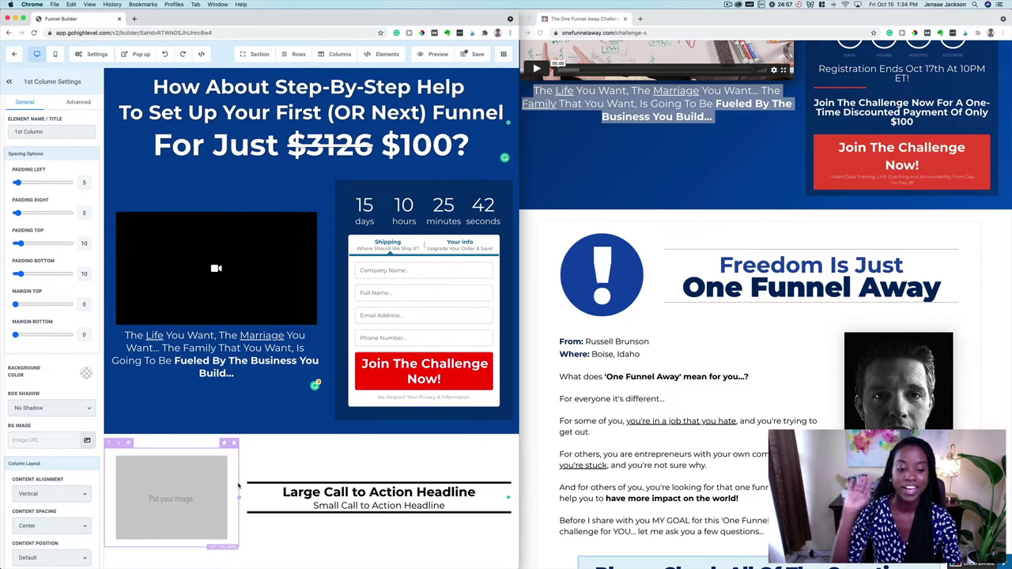
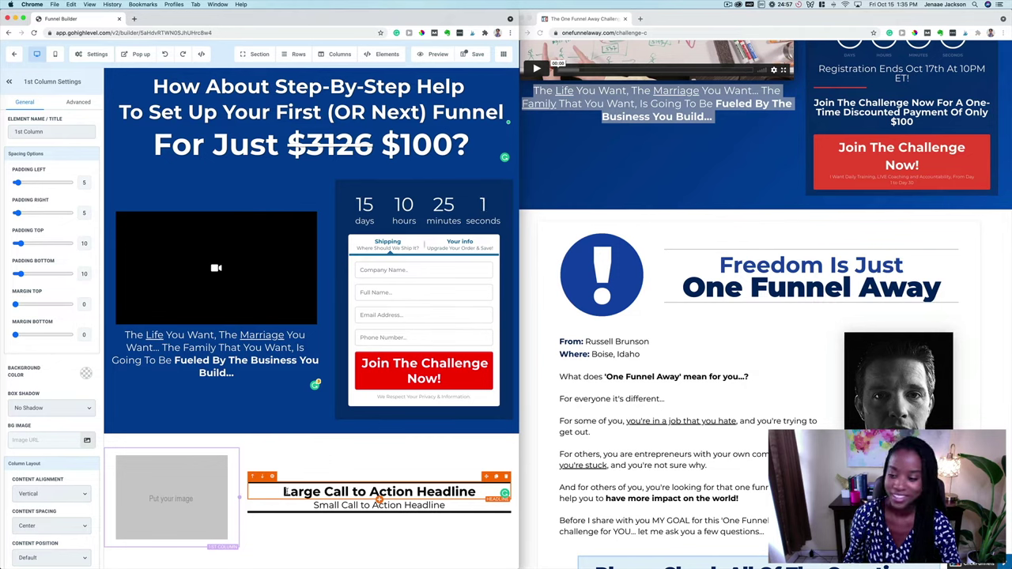
Save the blue exclamation mark image from the reference challenge page to the Downloads folder
click(172, 499)
click(585, 261)
right_click(586, 255)
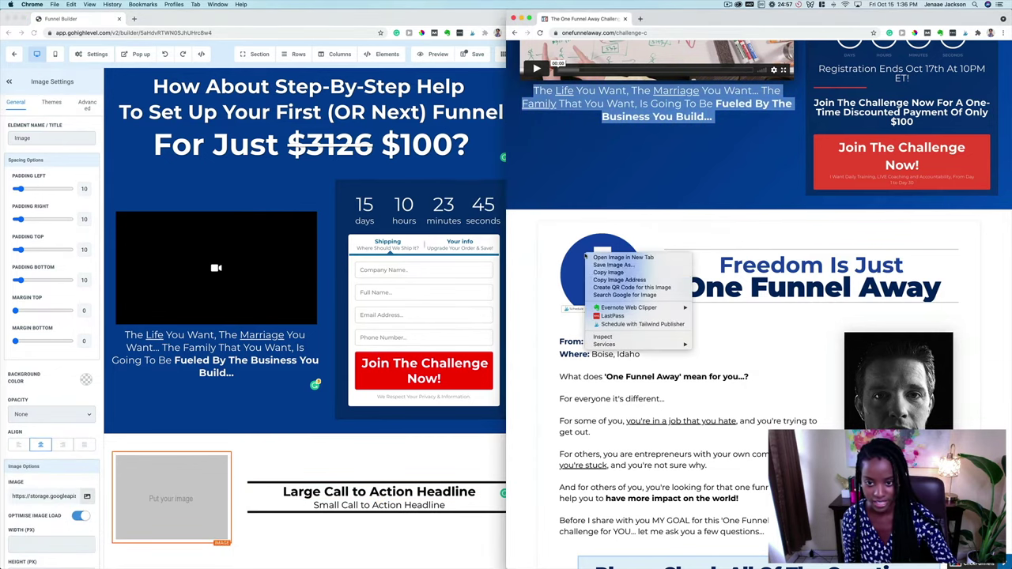
click(601, 272)
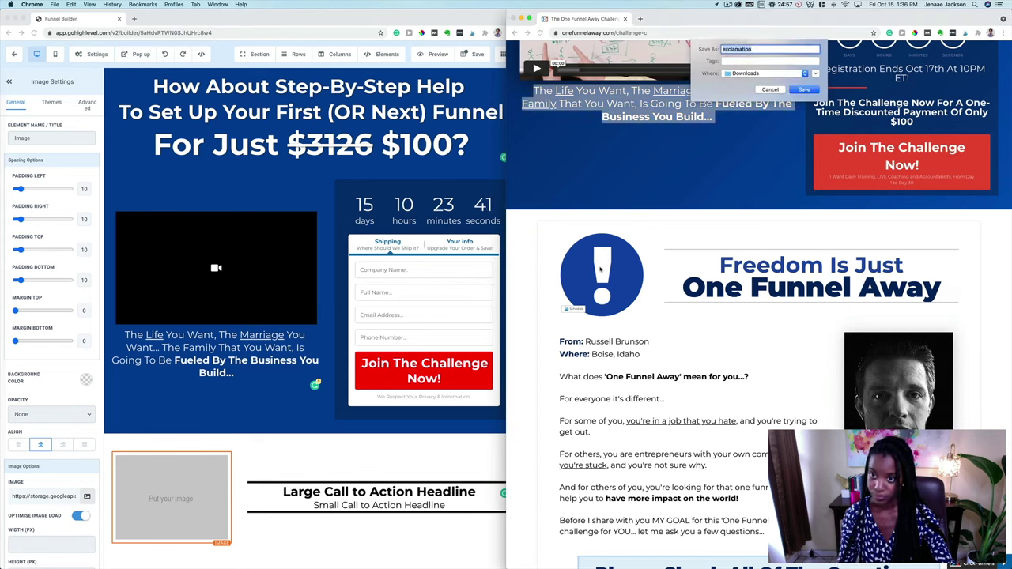
key(Return)
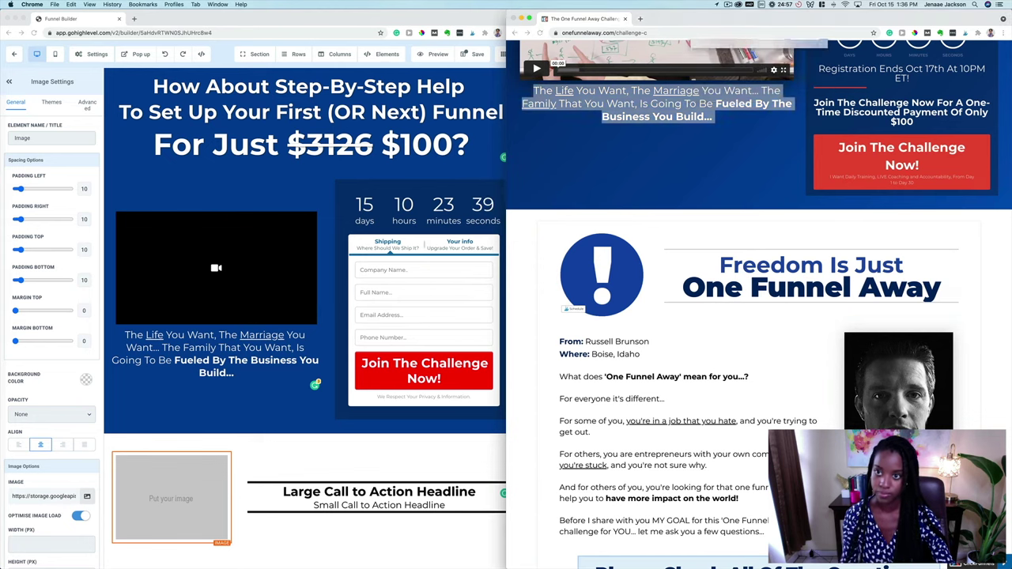
Upload exclamation.png to the media library and use it in place of the placeholder image beside the headline
click(154, 482)
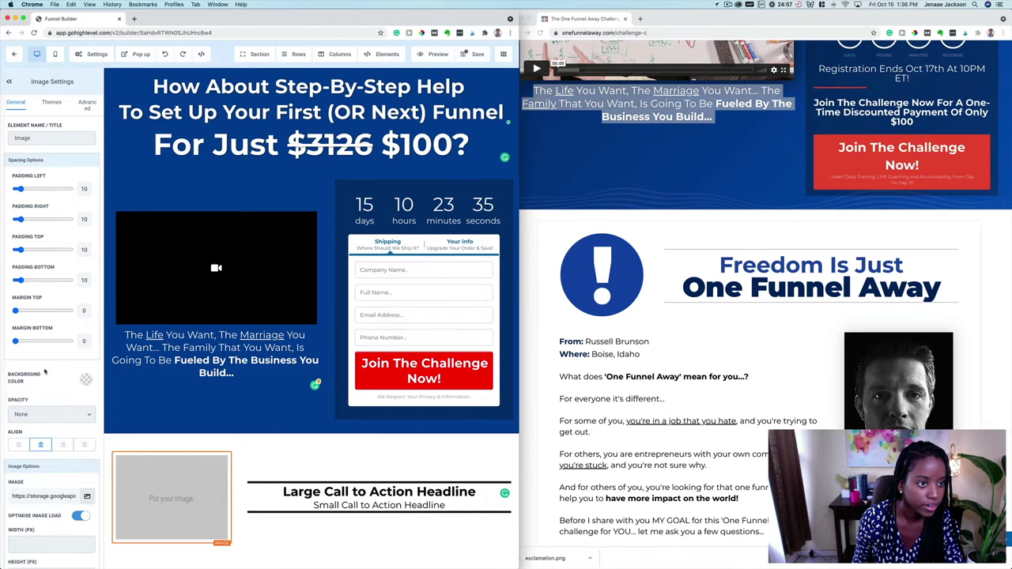
scroll(45, 372, down, 1)
scroll(45, 372, down, 3)
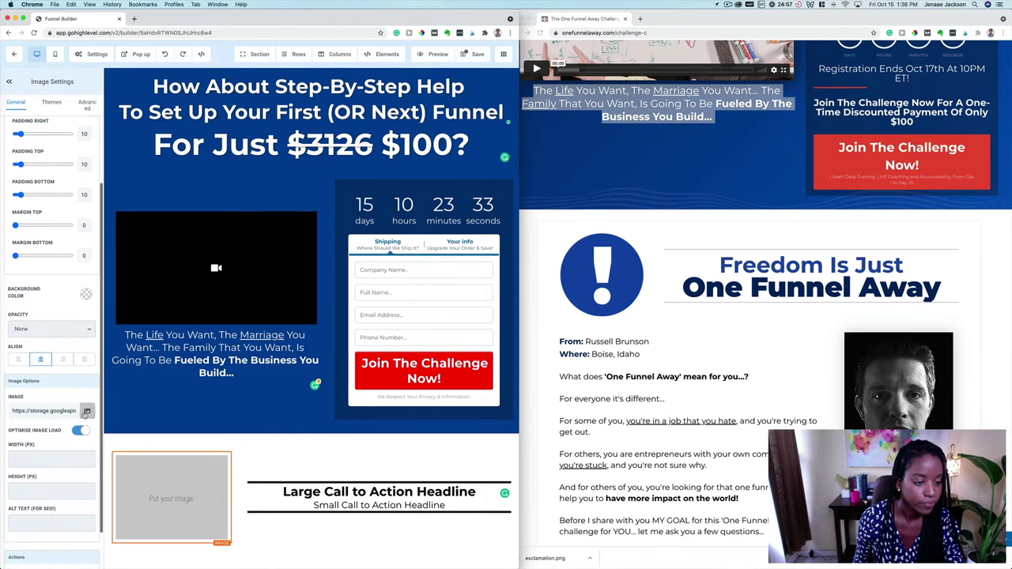
click(83, 415)
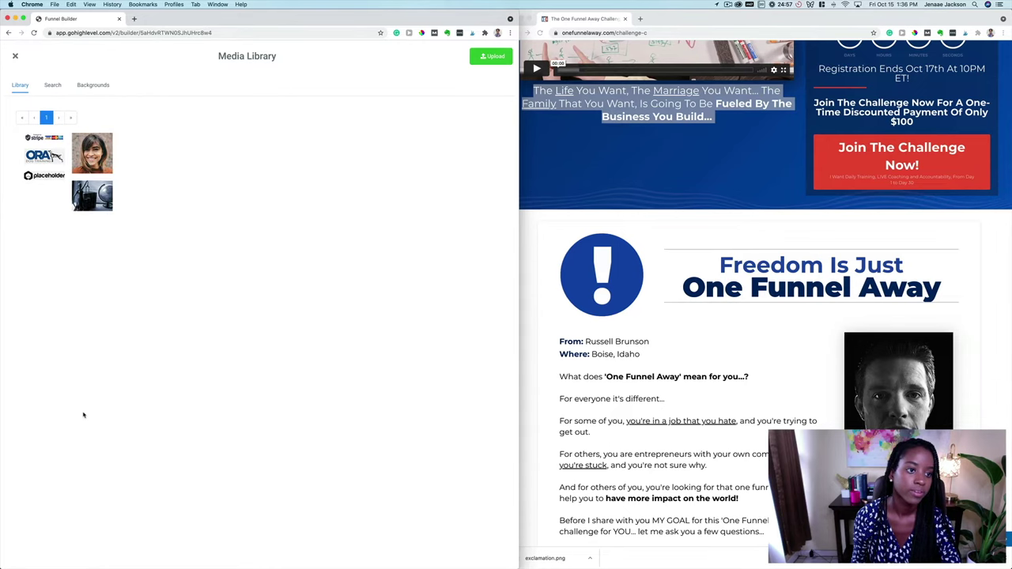
click(488, 63)
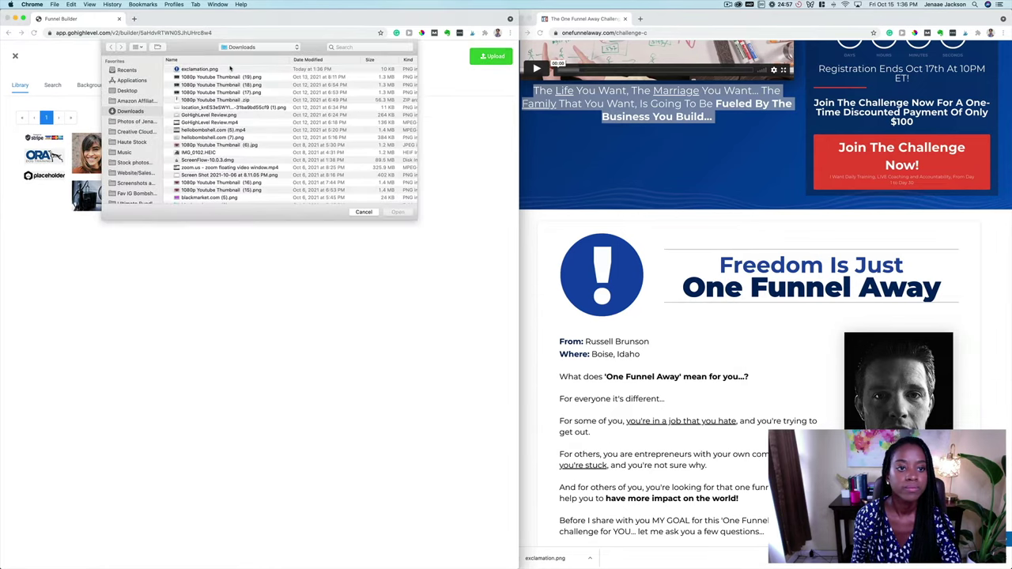
click(229, 71)
double_click(229, 71)
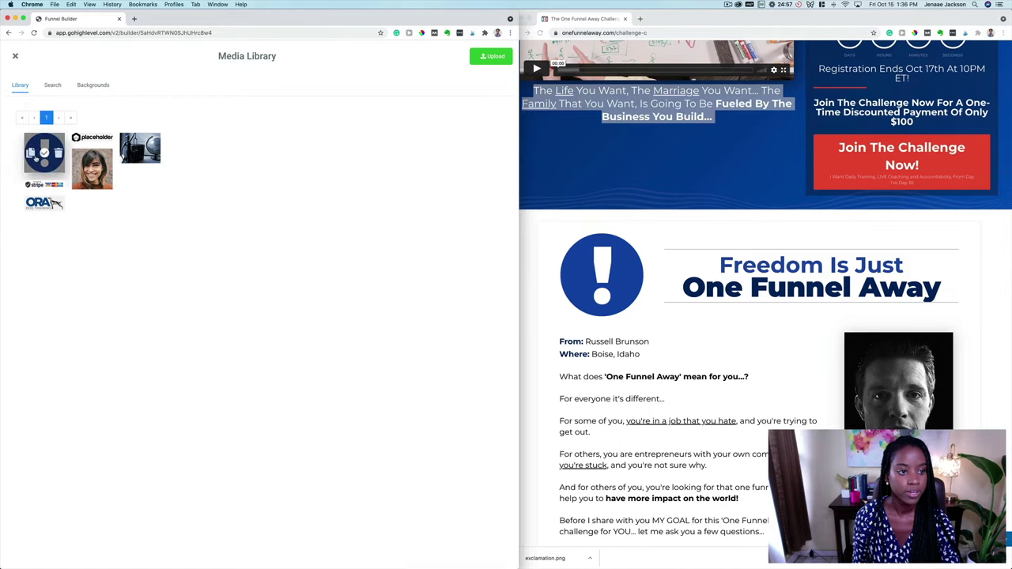
click(43, 155)
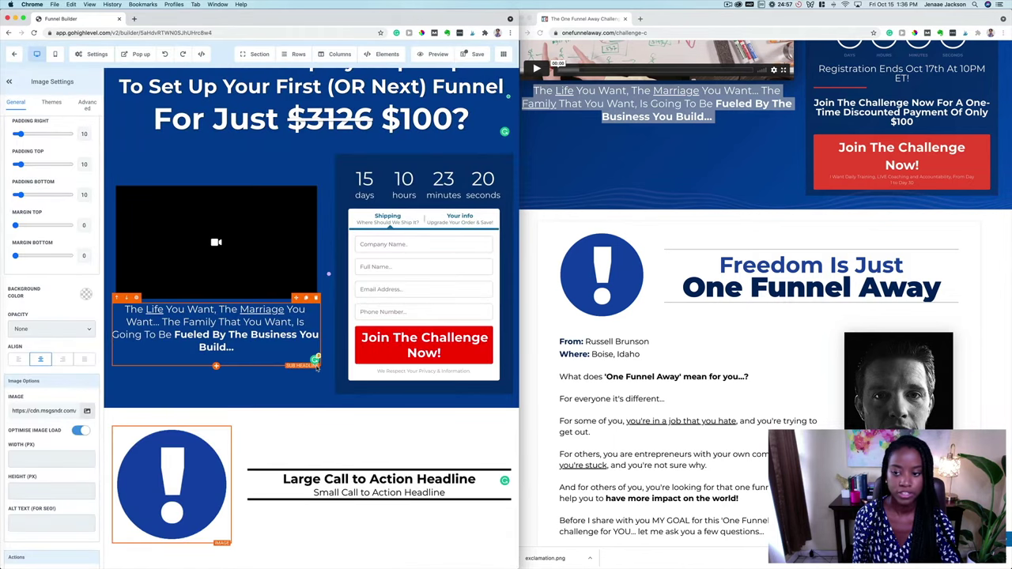
Replace the headline text with "Freedom Is Just" and the sub headline text with "One Funnel Away"
double_click(301, 479)
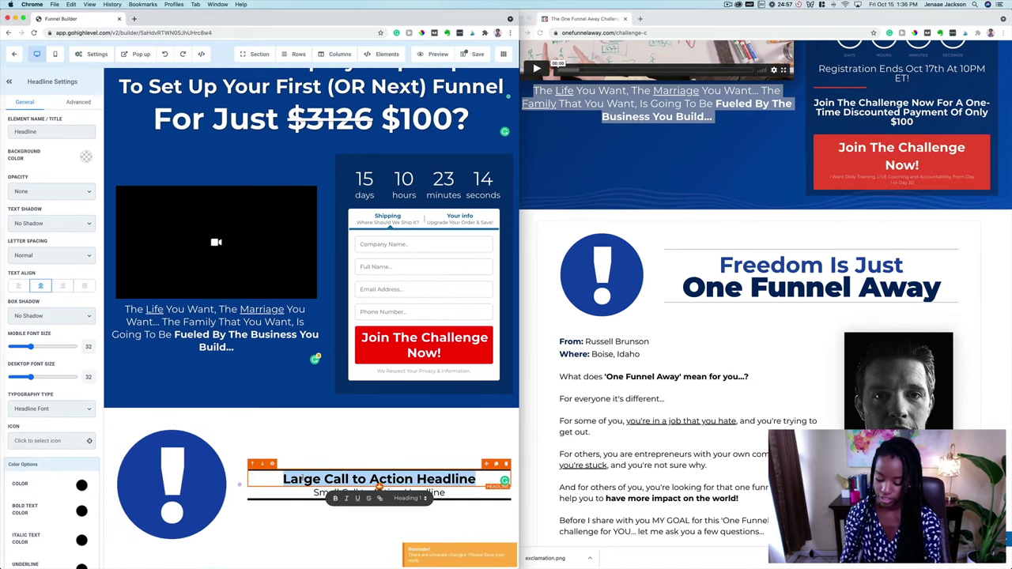
text(Fredom Is Just)
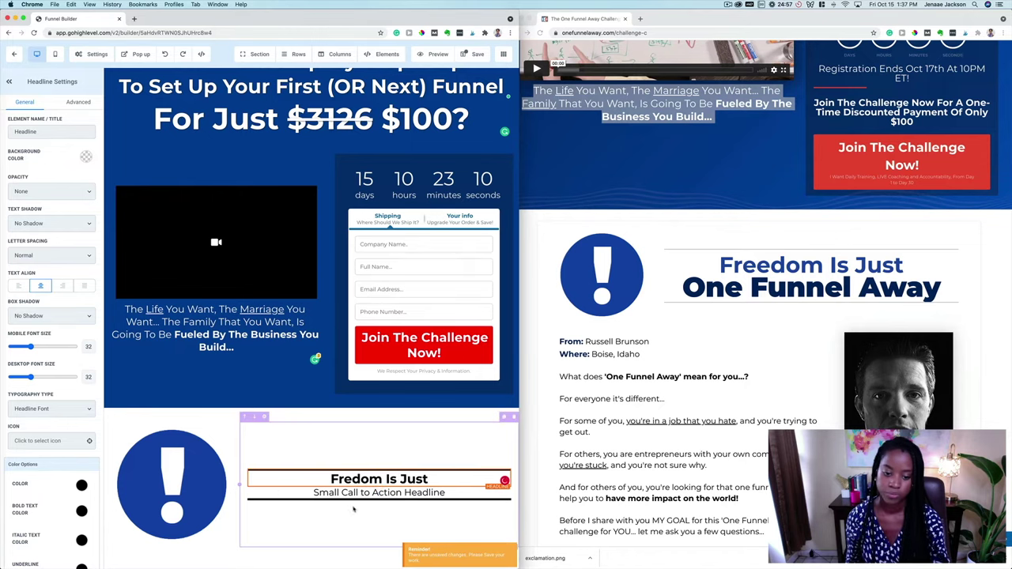
double_click(380, 494)
text(On)
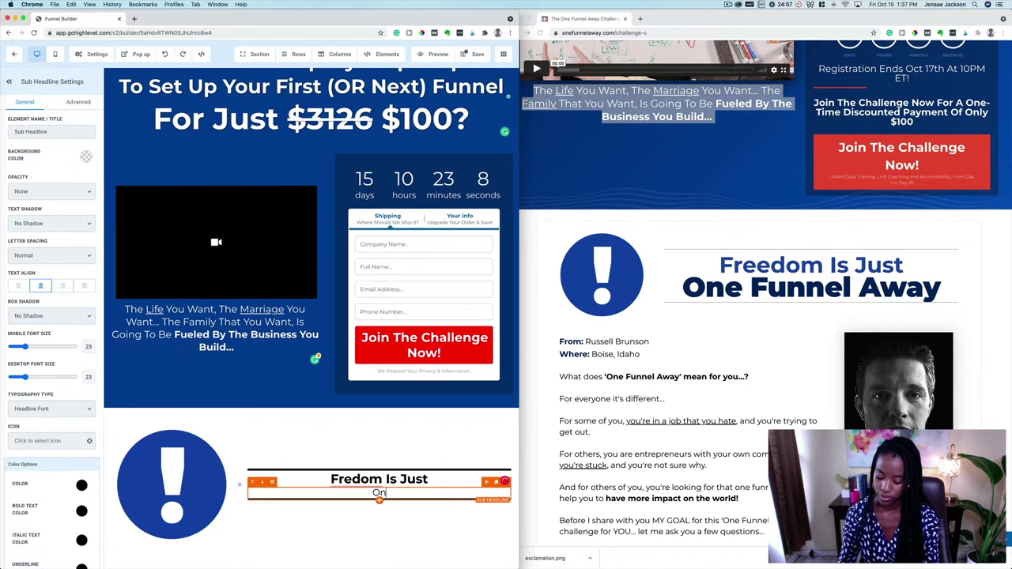
text(e Funnel Away)
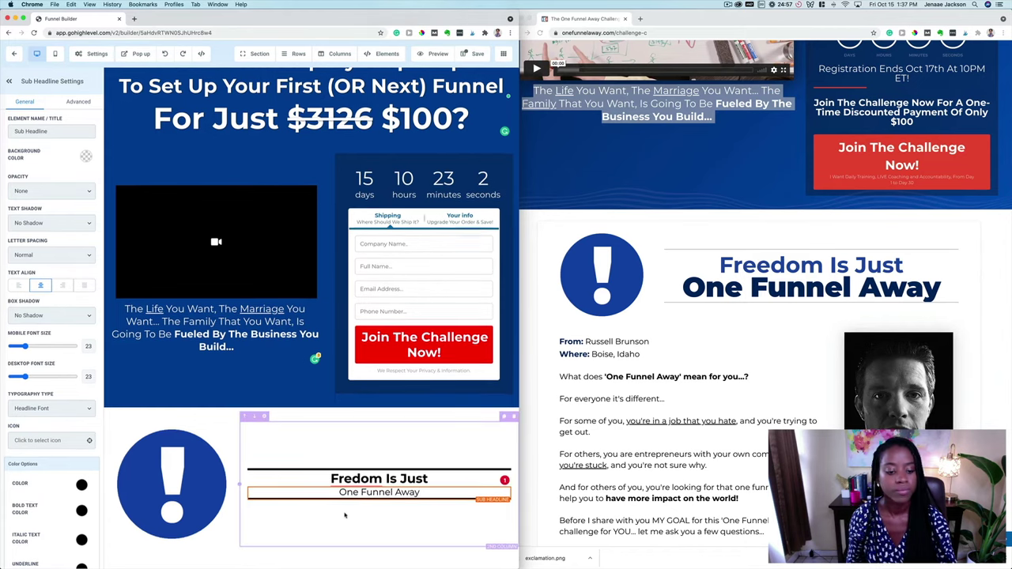
click(346, 478)
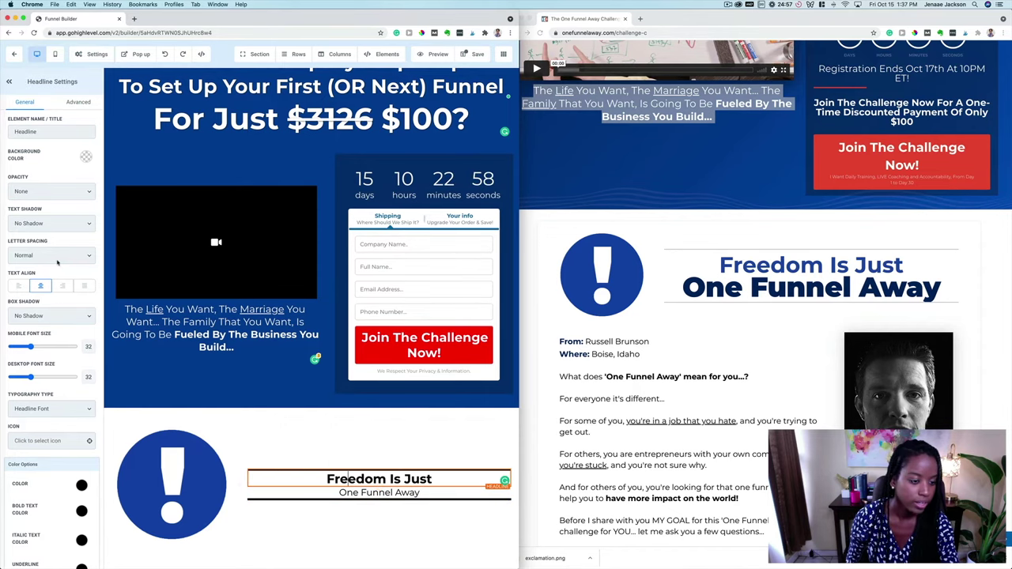
Set the bold text color of the "Freedom Is Just" headline to dark blue
scroll(65, 354, down, 3)
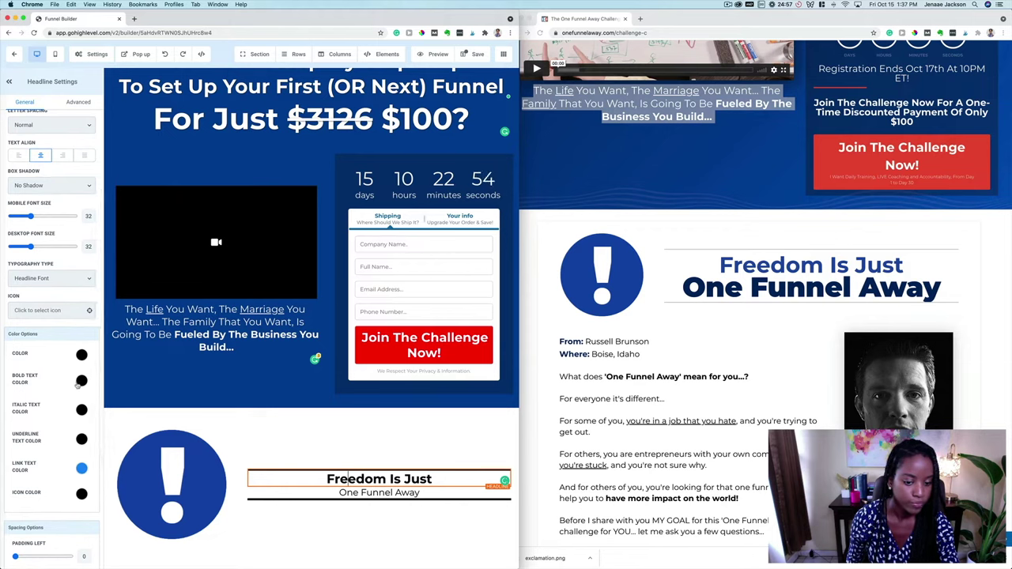
click(81, 381)
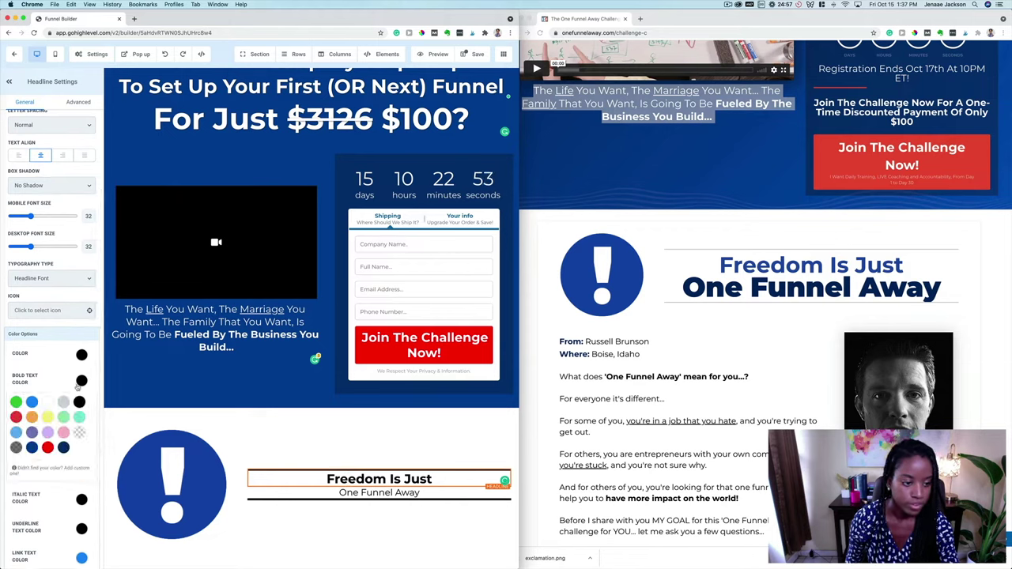
click(31, 448)
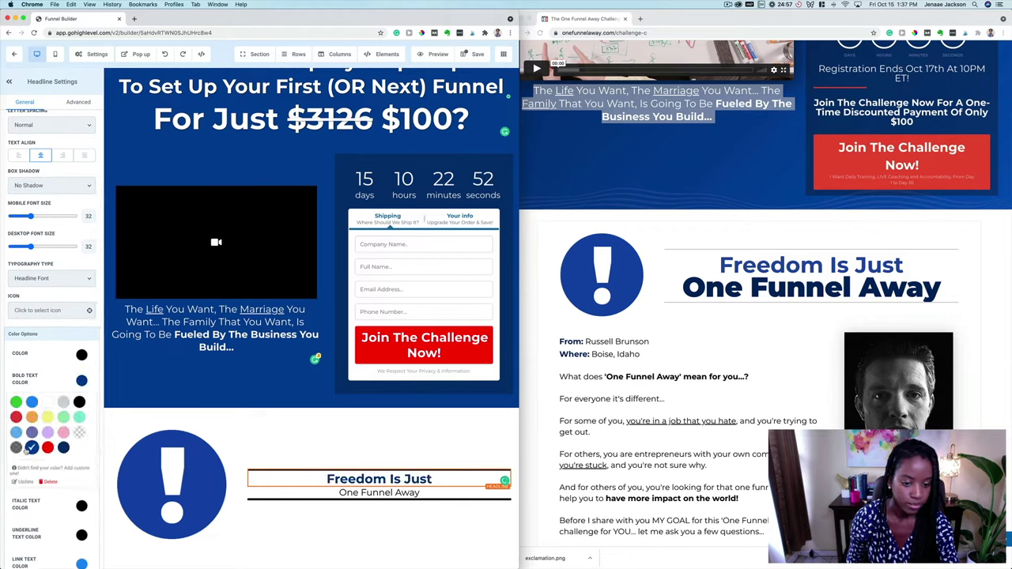
Set both the bold text color and the regular text color of the "One Funnel Away" sub headline to dark navy
click(368, 493)
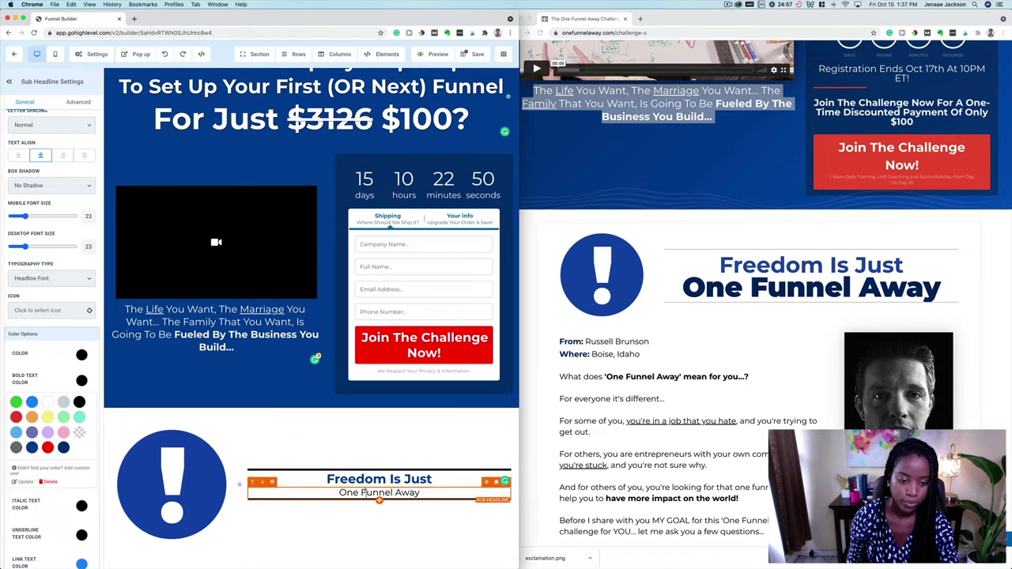
click(63, 447)
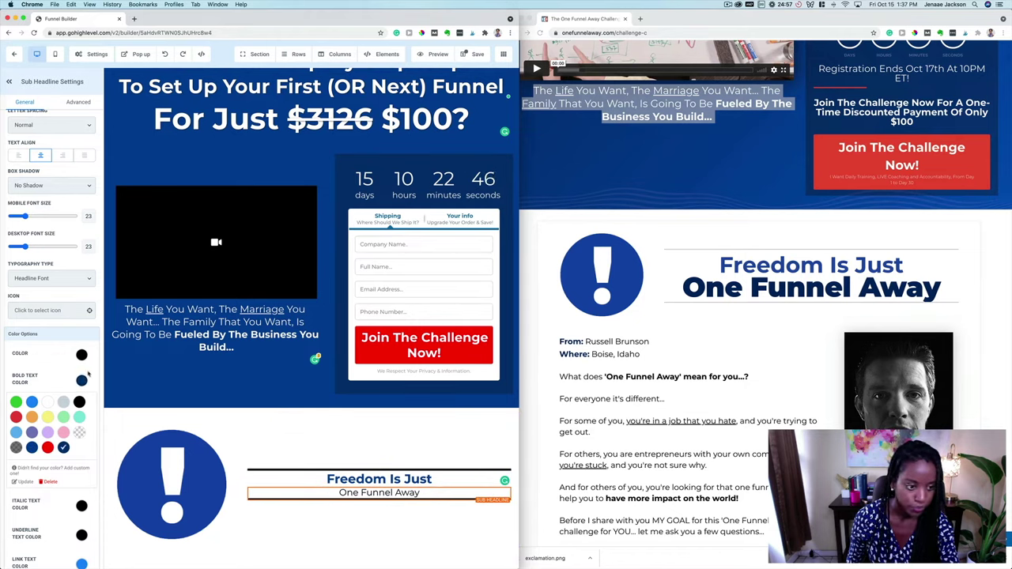
click(81, 356)
click(64, 418)
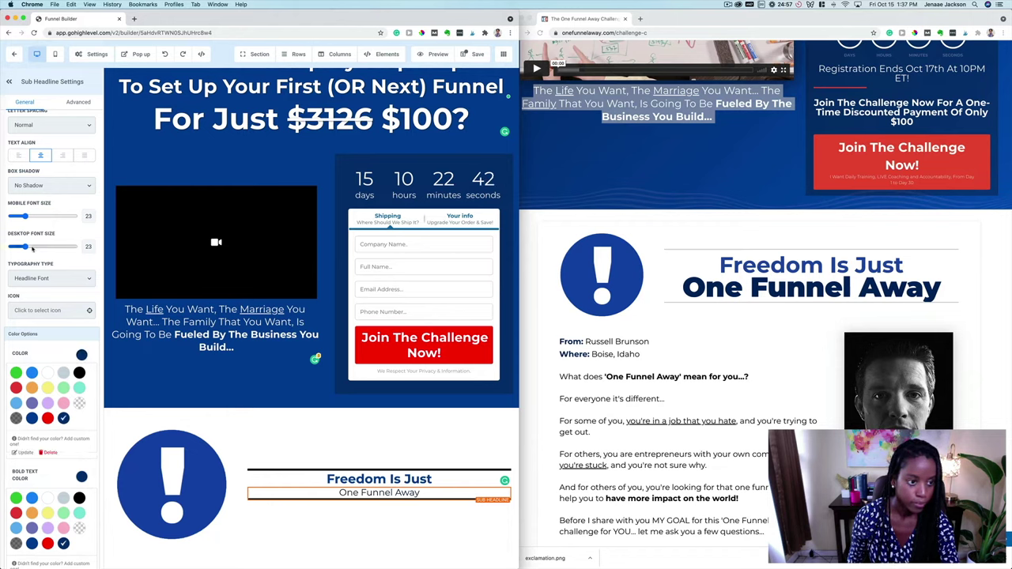
Set the "One Funnel Away" sub headline's desktop font size to 62 and make its text bold
drag(25, 248, 50, 250)
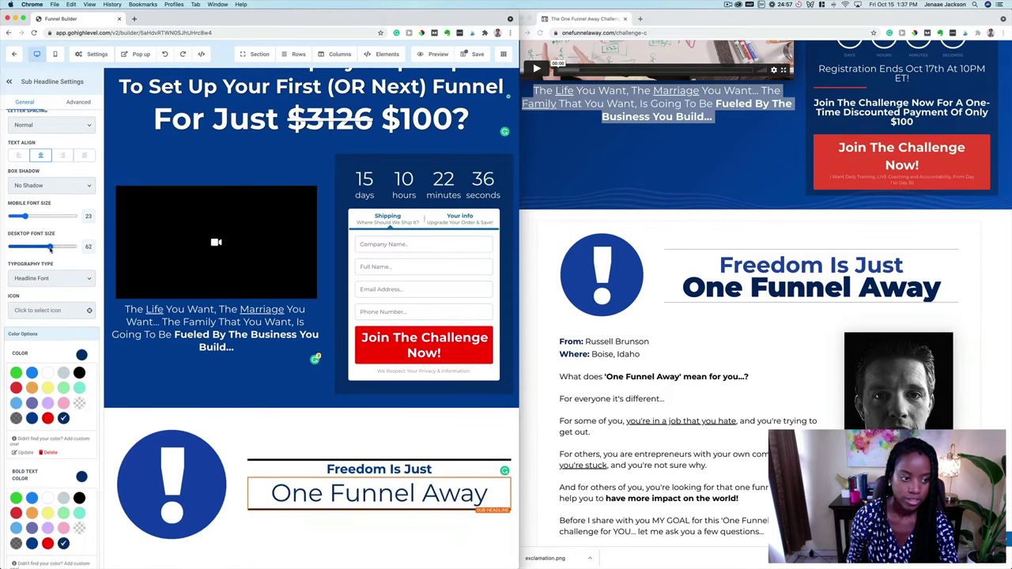
triple_click(390, 488)
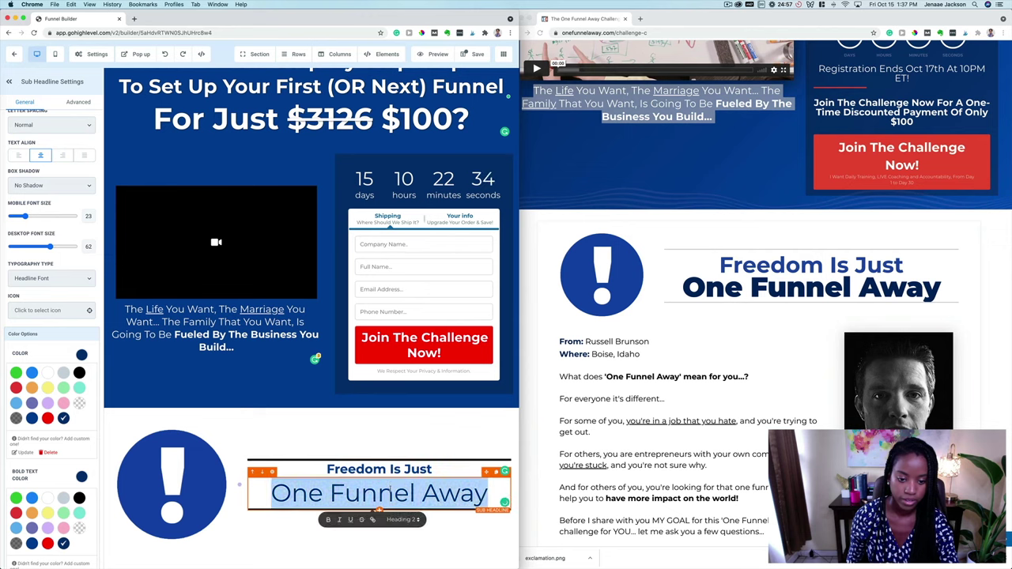
click(335, 521)
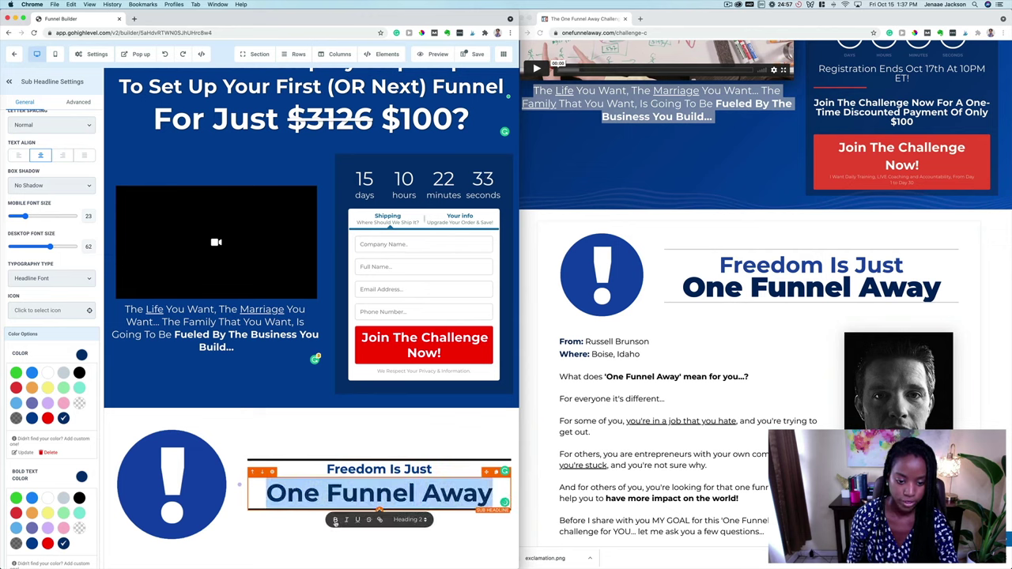
Set the desktop font size of the "Freedom Is Just" headline to 52
click(348, 470)
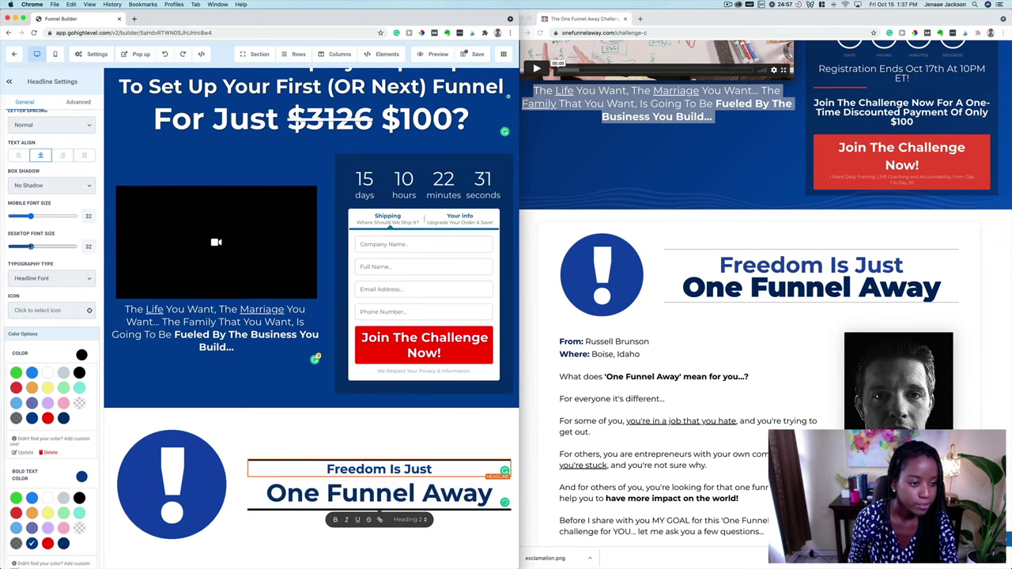
drag(31, 247, 44, 247)
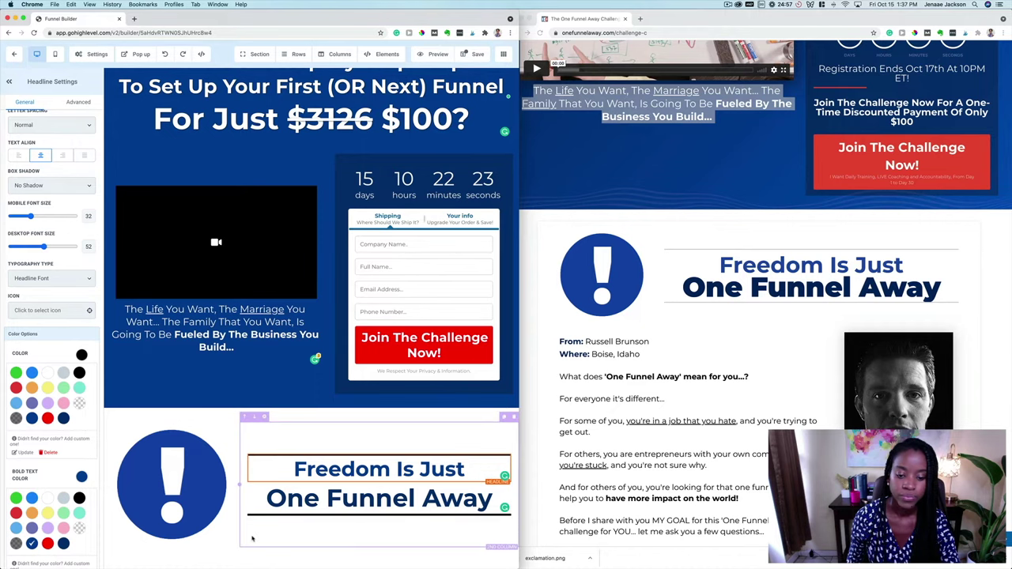
click(352, 431)
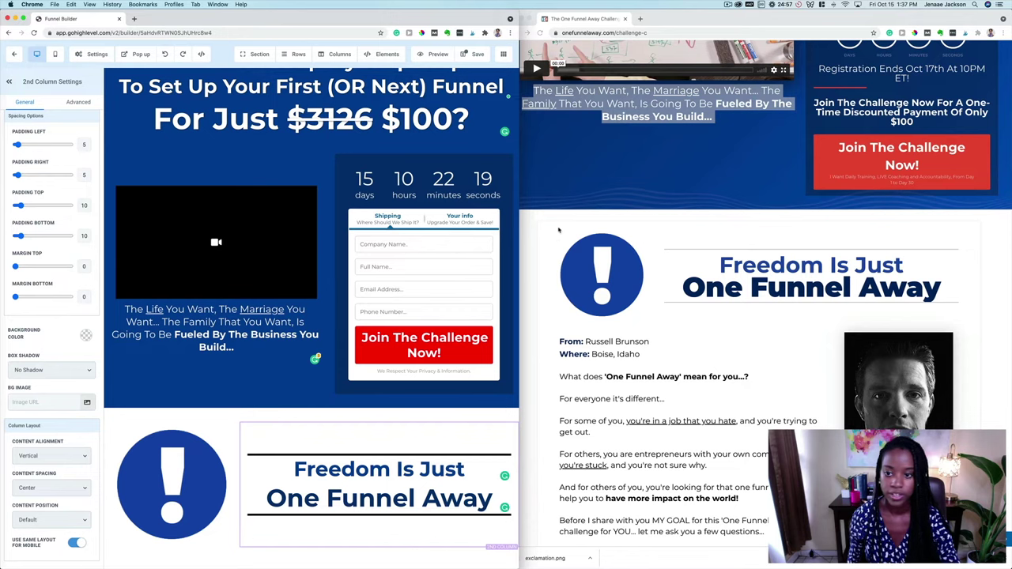
Sample the gray CECECE of the thin line above the reference page's headline with the color picker and copy its hex code
click(919, 33)
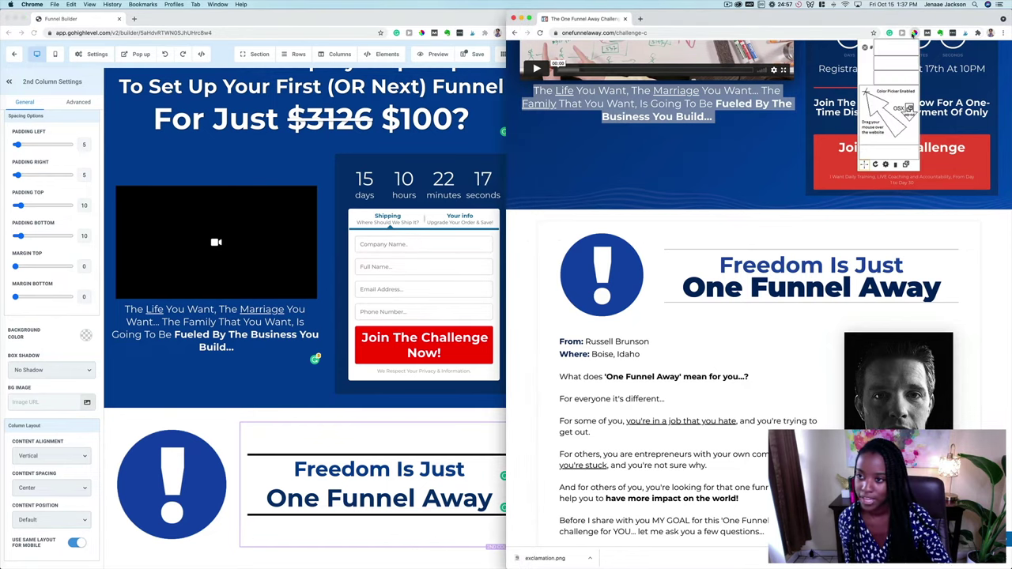
click(895, 64)
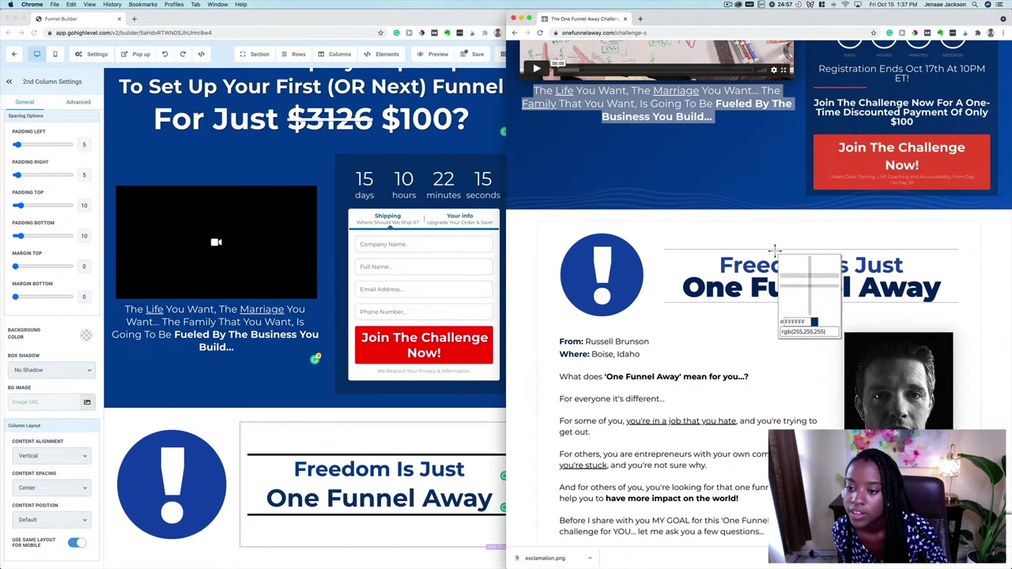
click(776, 248)
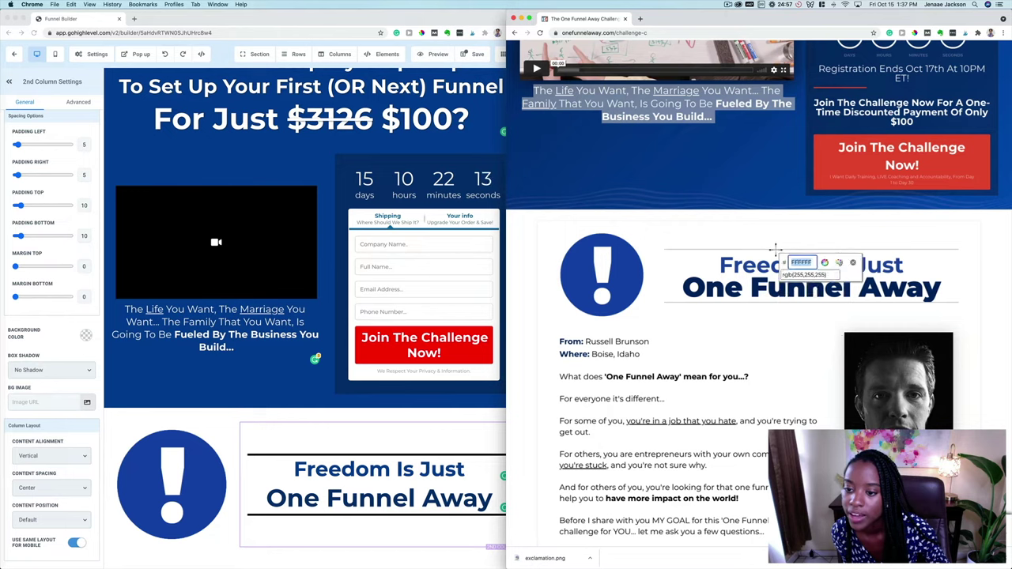
key(super+c)
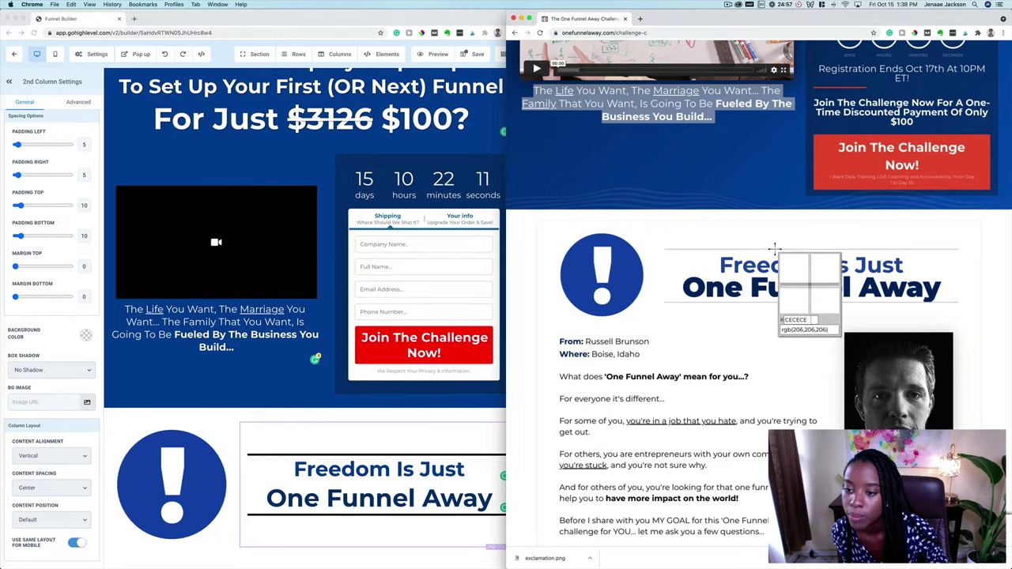
click(776, 248)
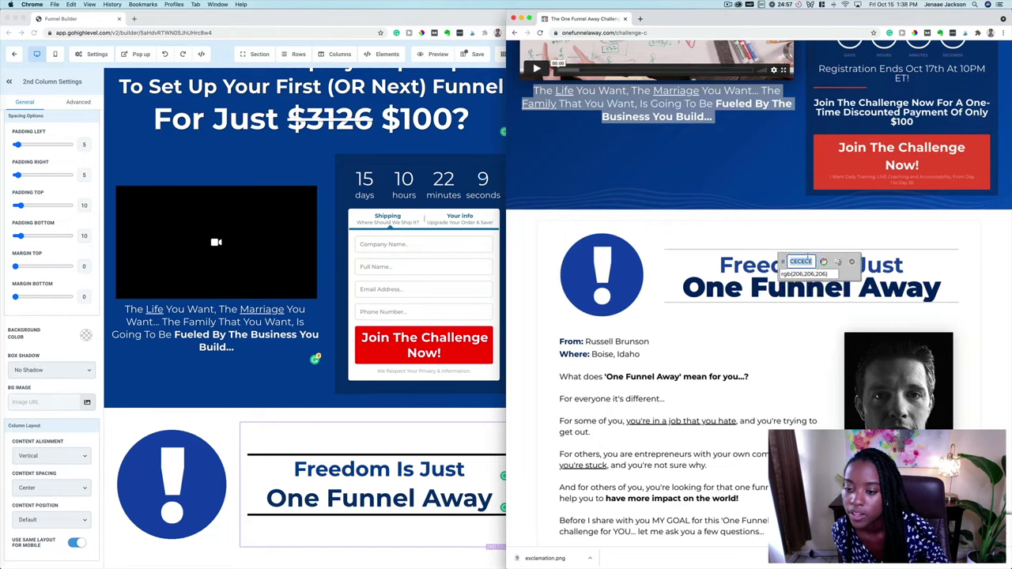
Add CECECE as a custom color and apply it to the top border of the "Freedom Is Just" headline
click(379, 469)
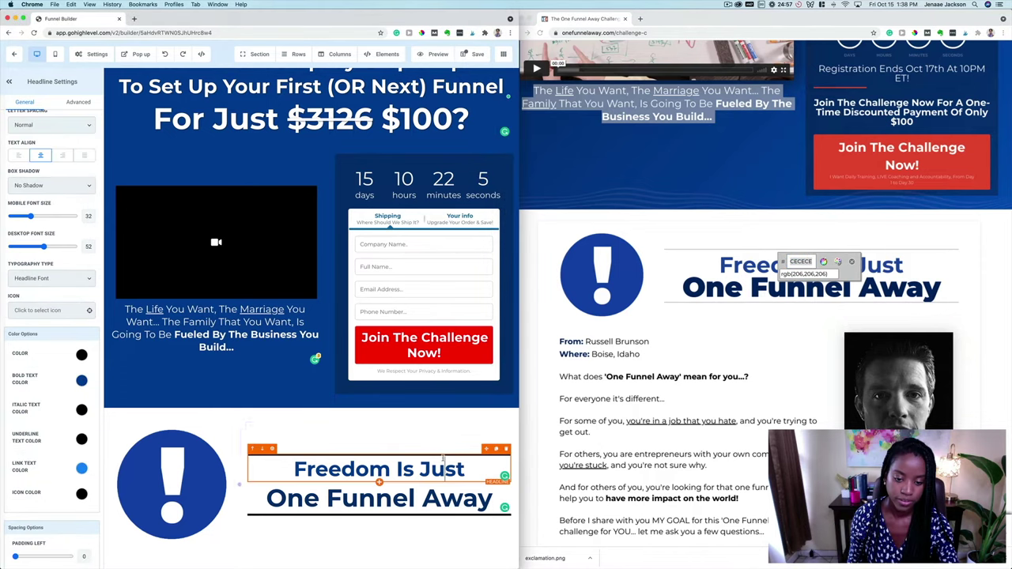
click(78, 102)
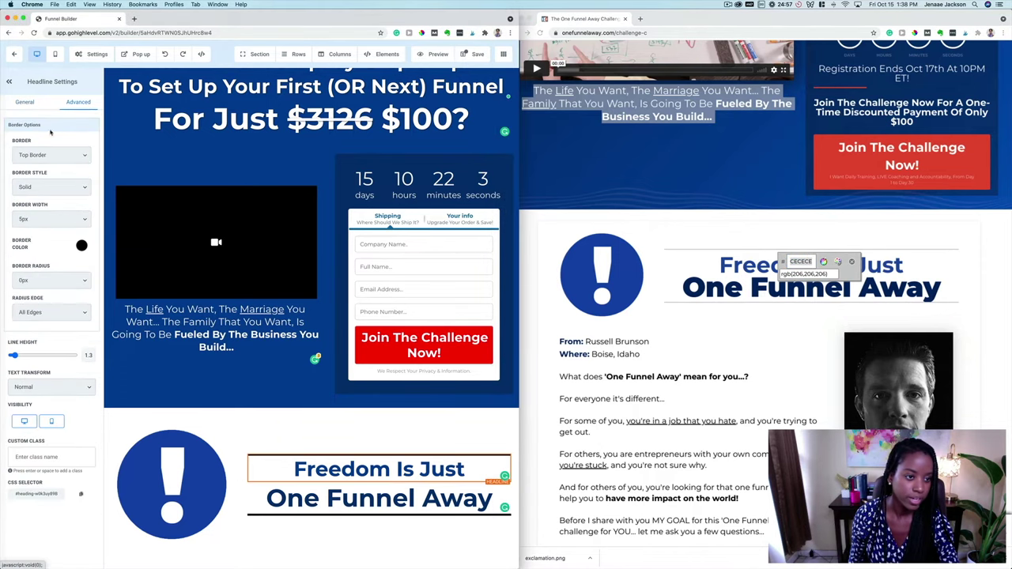
click(82, 245)
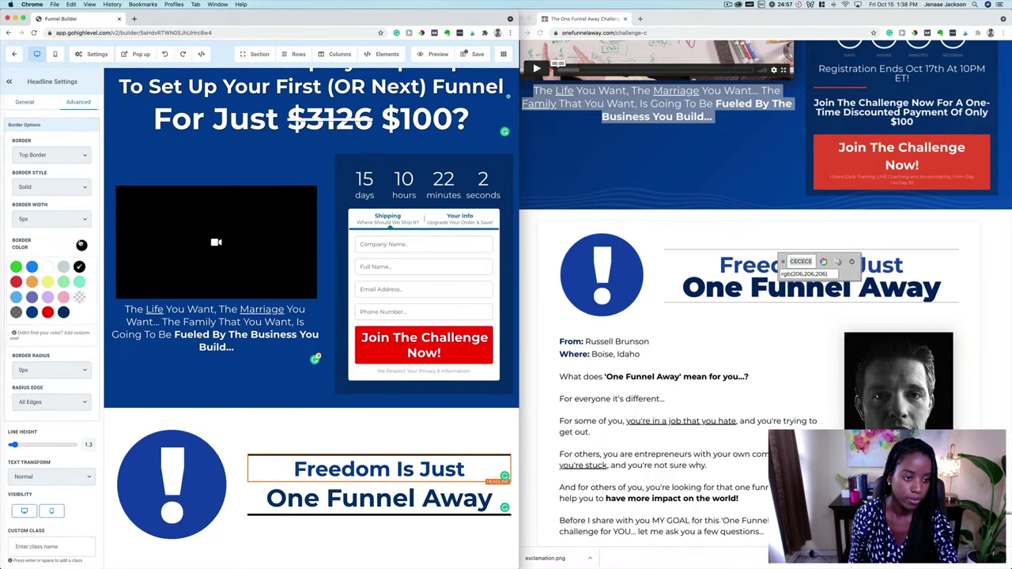
click(48, 336)
triple_click(41, 377)
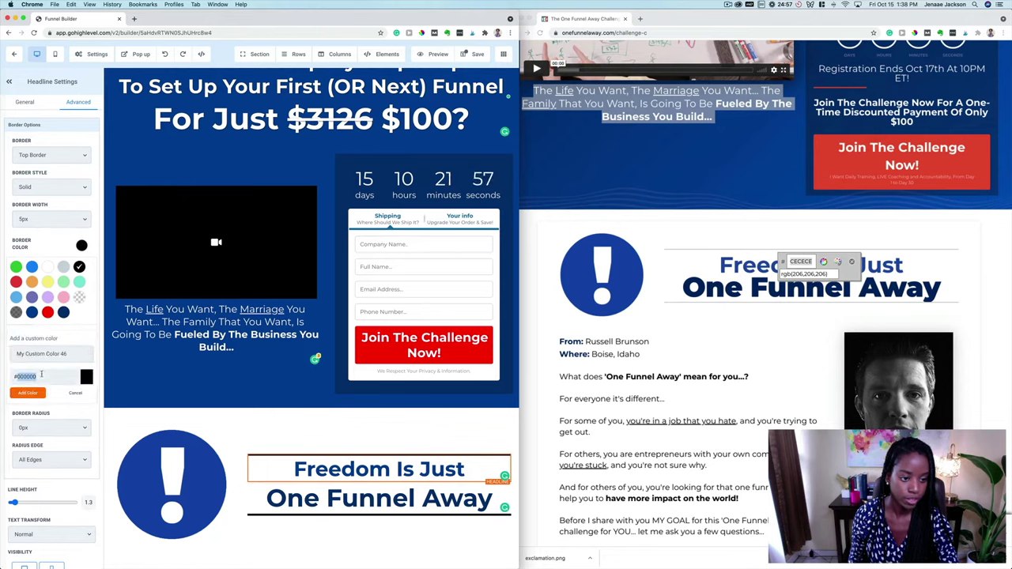
key(super+v)
click(29, 394)
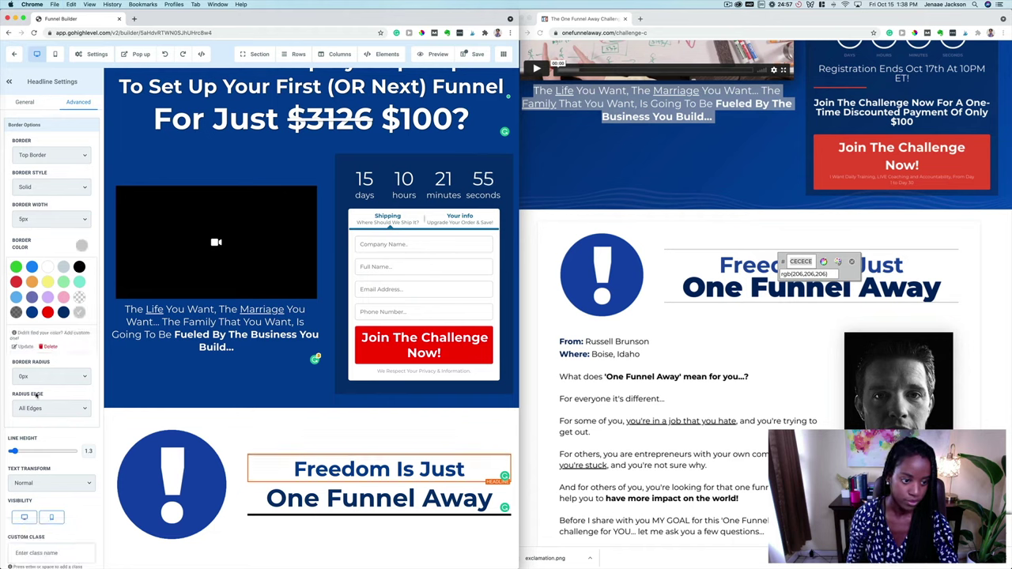
Give the "One Funnel Away" sub headline's bottom border the custom light gray color and a width of 2px
click(379, 498)
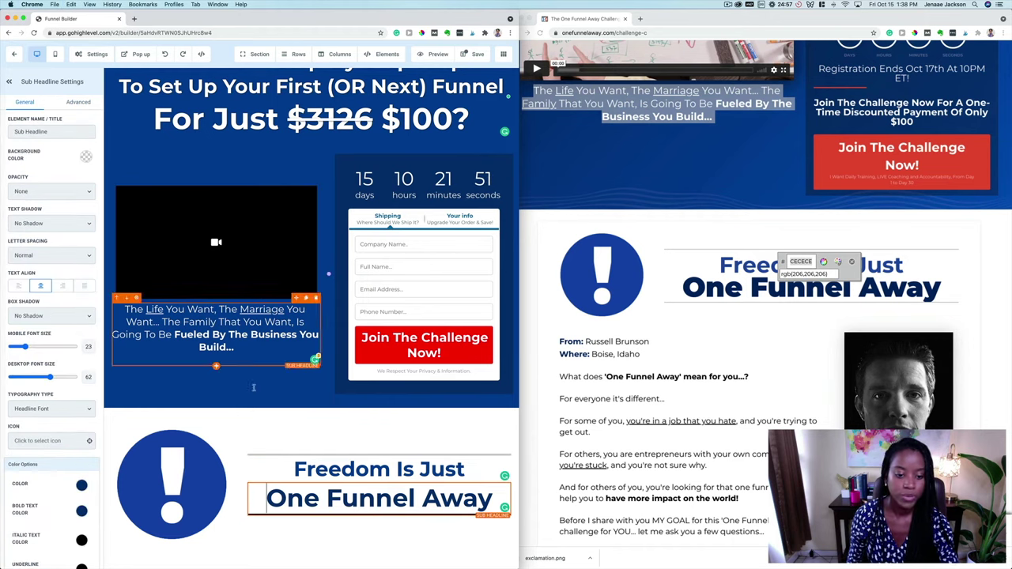
click(304, 499)
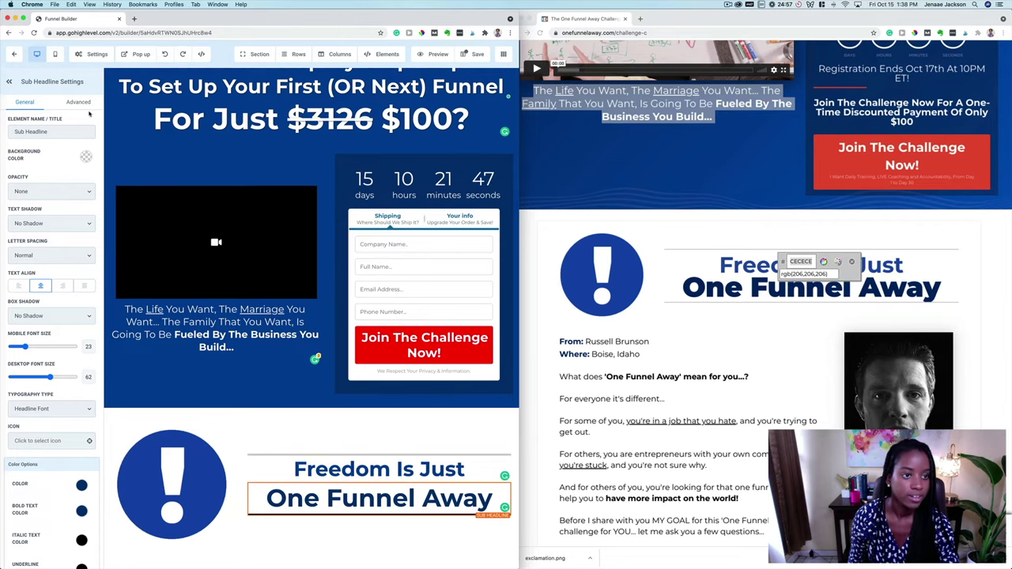
click(78, 109)
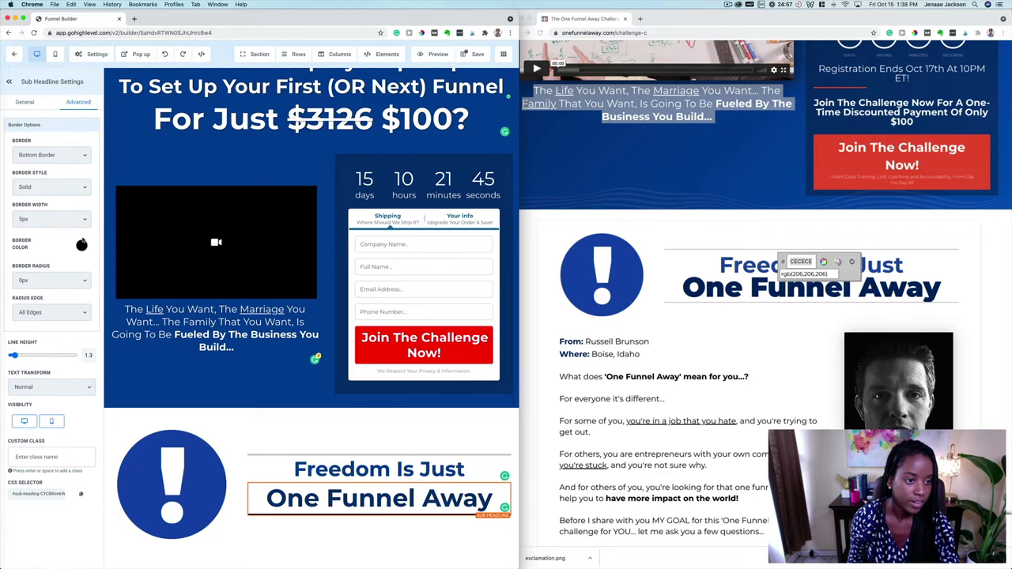
click(81, 245)
click(77, 313)
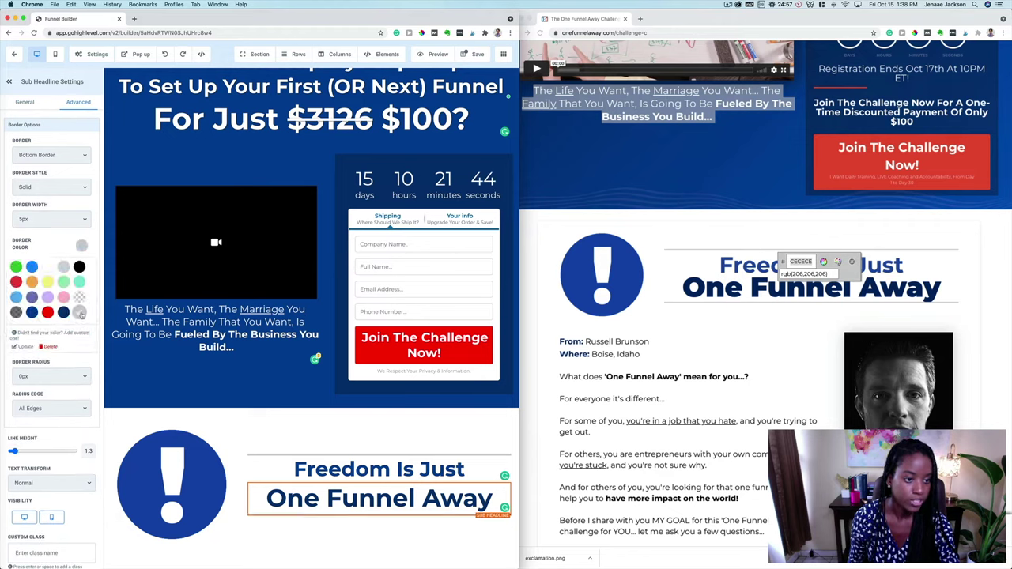
click(60, 219)
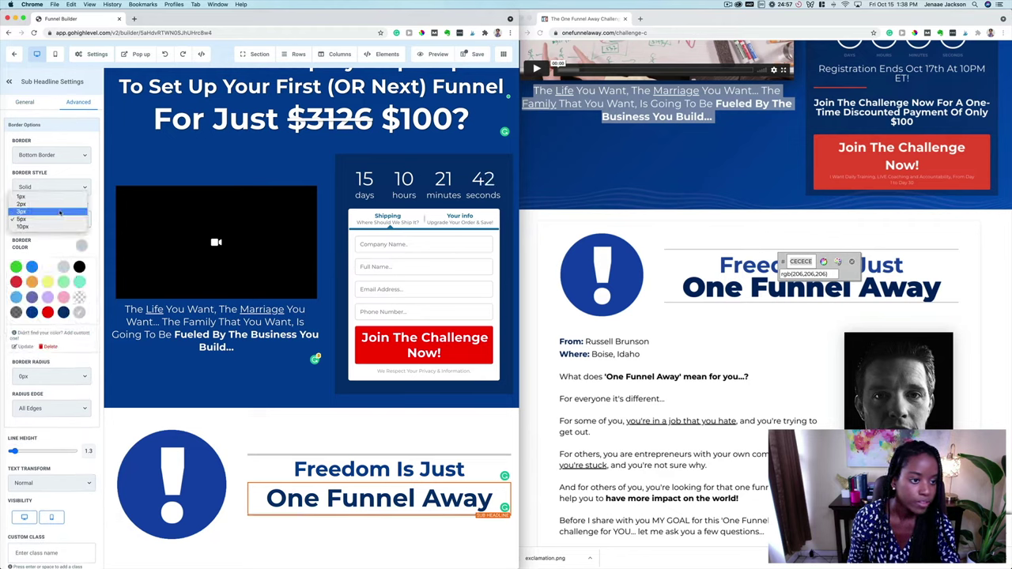
click(60, 205)
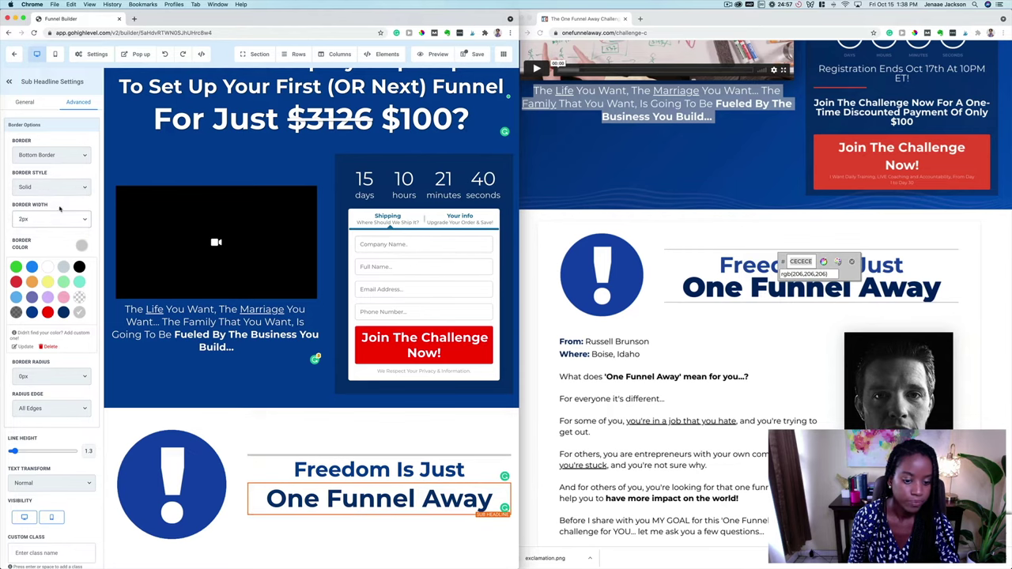
Set the top border width of the "Freedom Is Just" headline to 2px
click(313, 470)
click(77, 102)
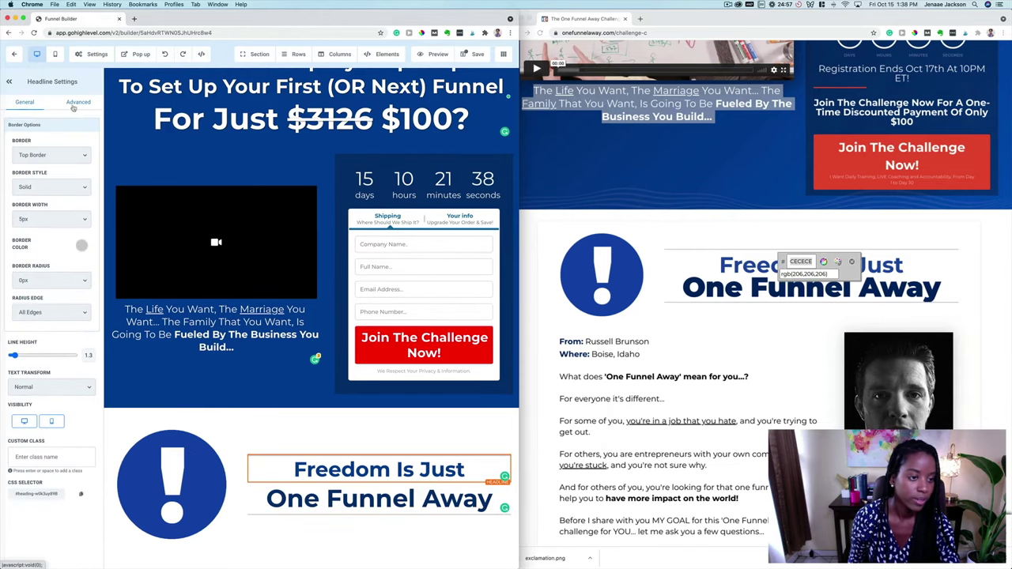
click(68, 219)
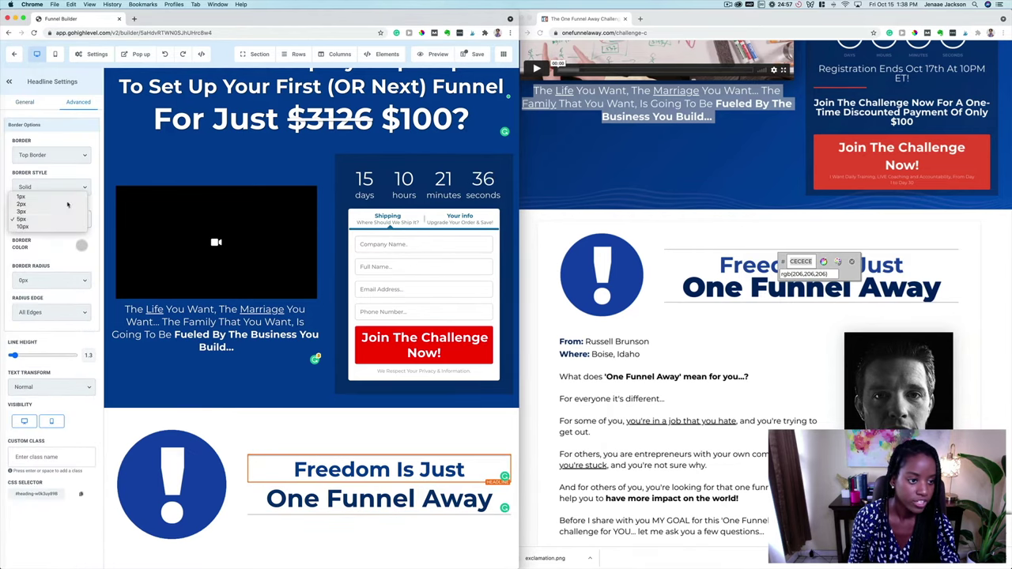
click(57, 204)
click(331, 390)
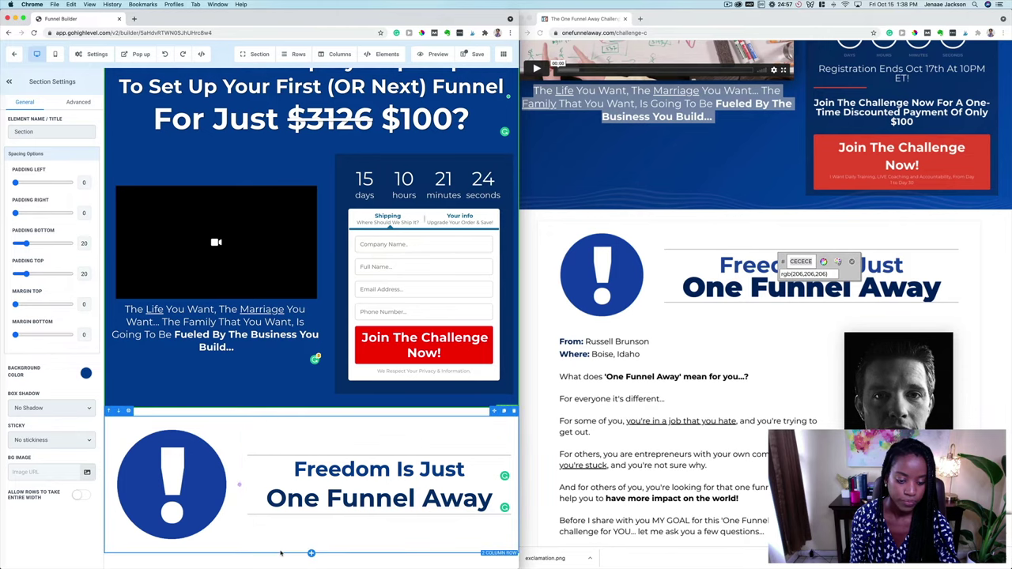
Add a two-column row below the exclamation mark and headline row, and place a paragraph element in its first column
click(311, 553)
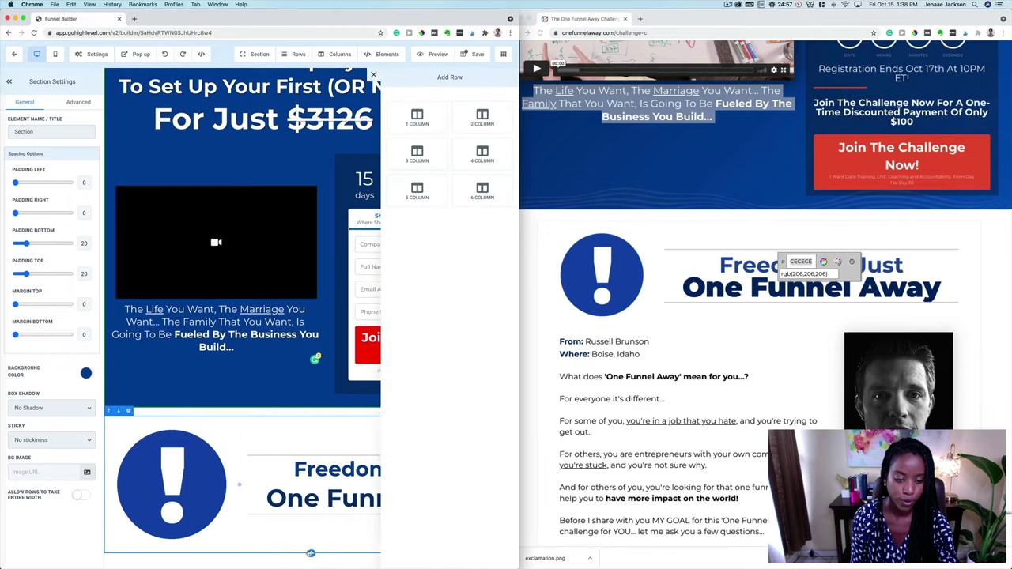
click(482, 119)
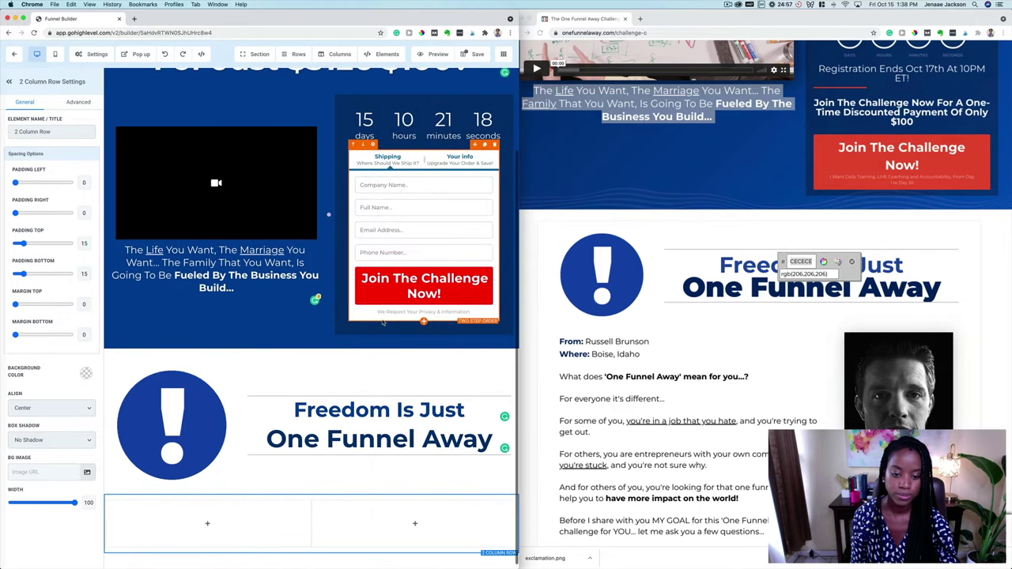
click(372, 55)
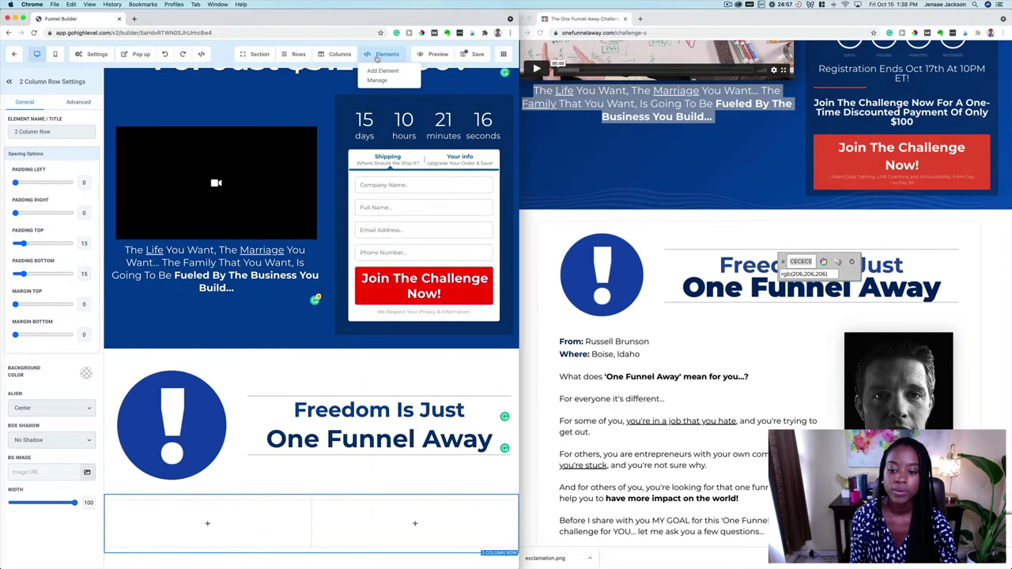
click(386, 72)
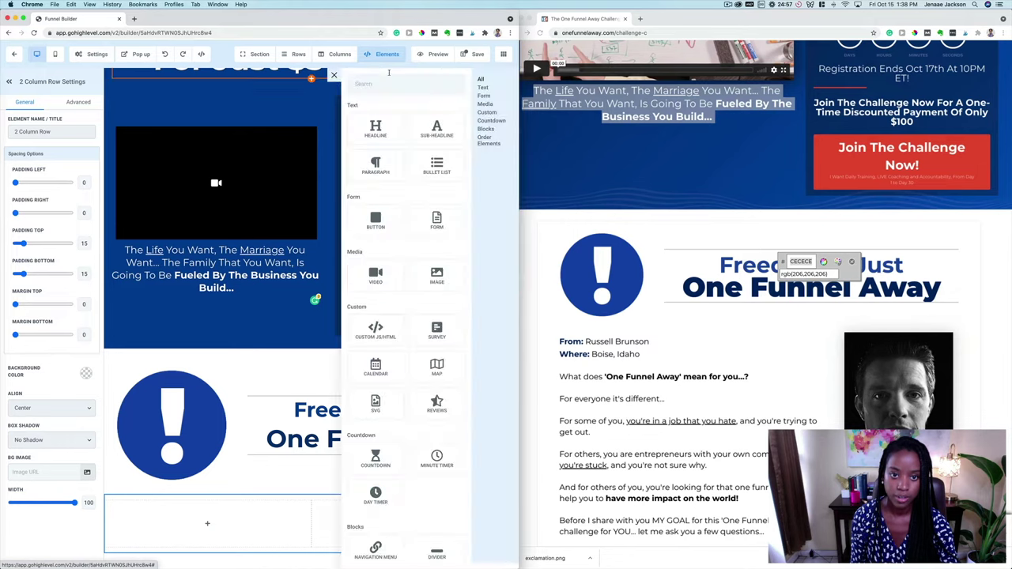
drag(374, 162, 207, 523)
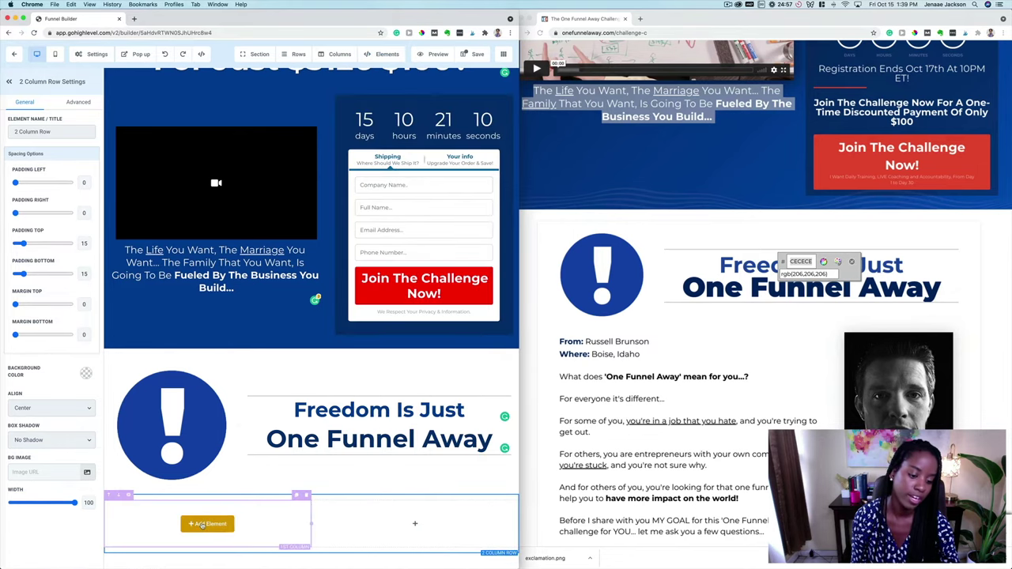
click(207, 524)
click(369, 158)
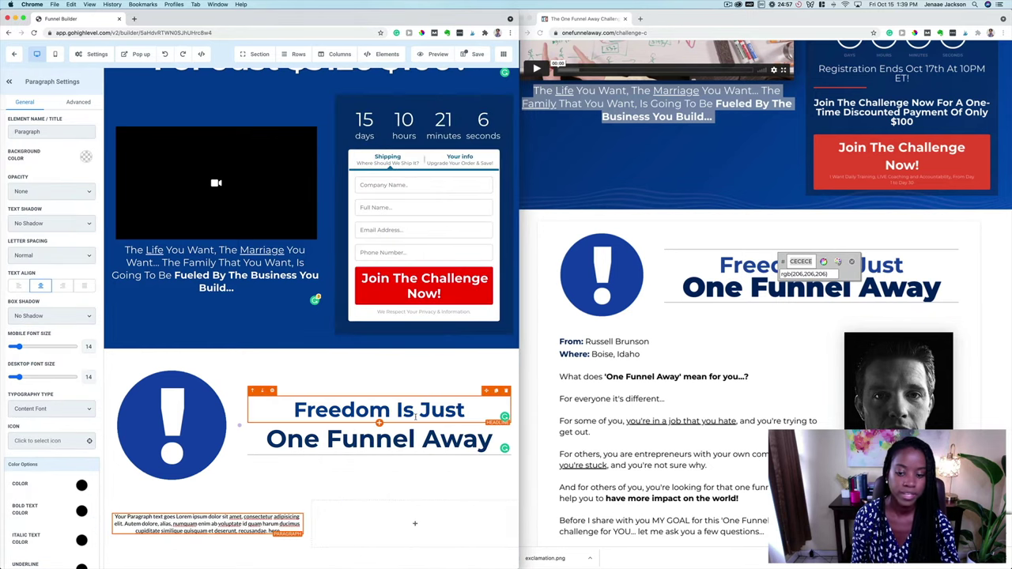
Add an image element to the empty second column of the new row below the headline section
click(402, 526)
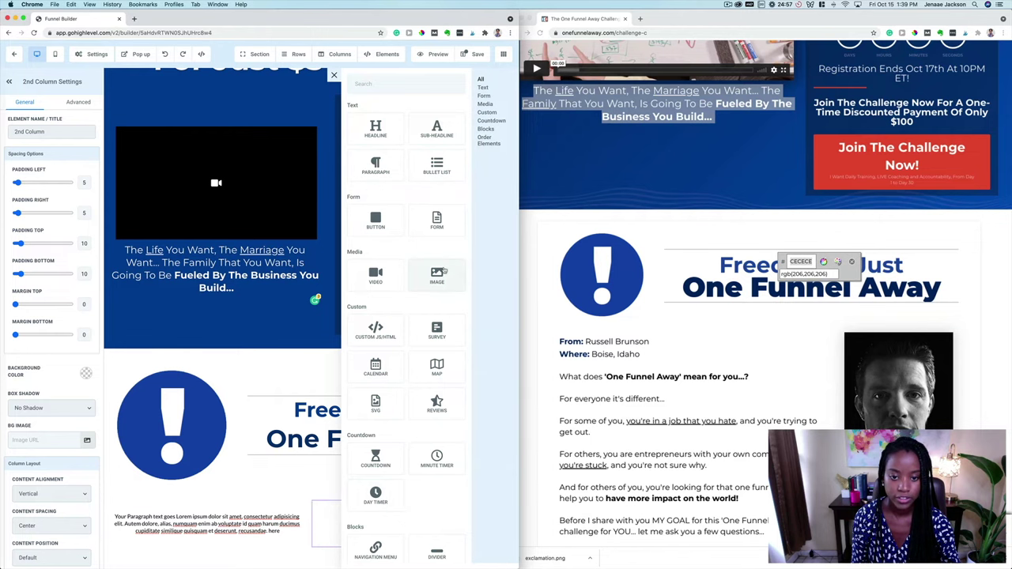
click(436, 276)
scroll(419, 399, down, 2)
click(419, 398)
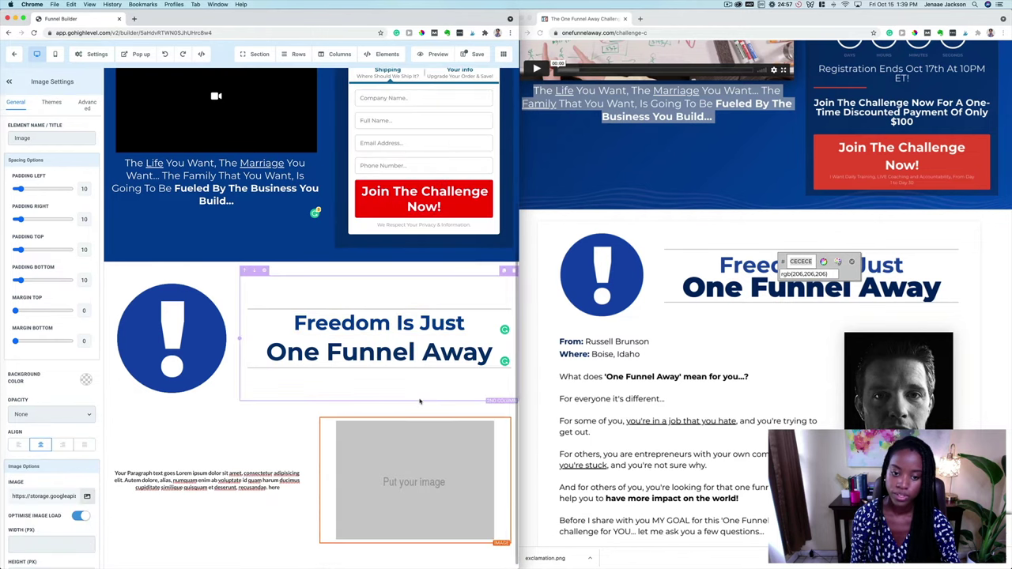
Left-align the placeholder paragraph in the first column and set its desktop font size to 21
click(253, 472)
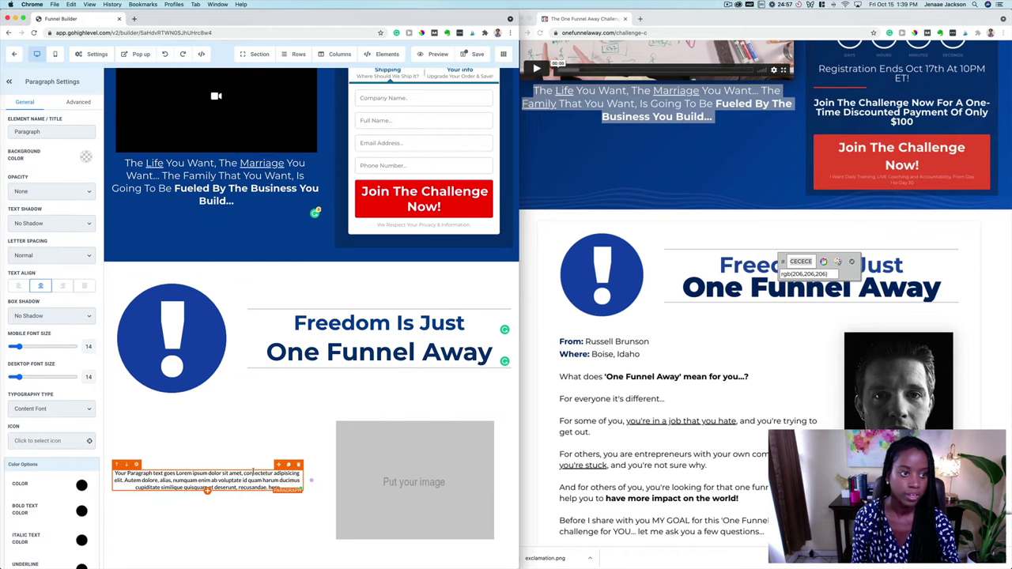
click(18, 286)
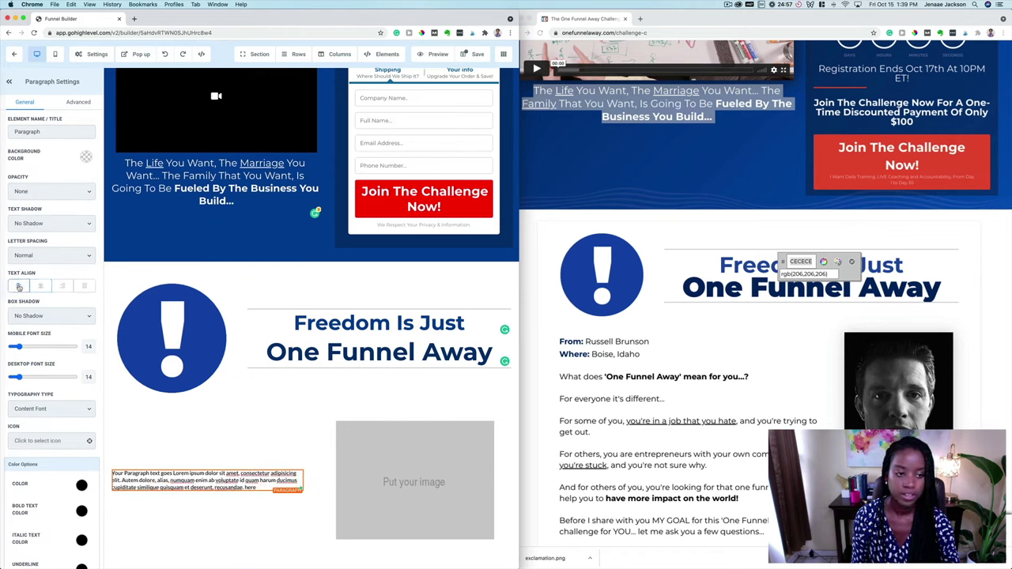
drag(19, 378, 24, 379)
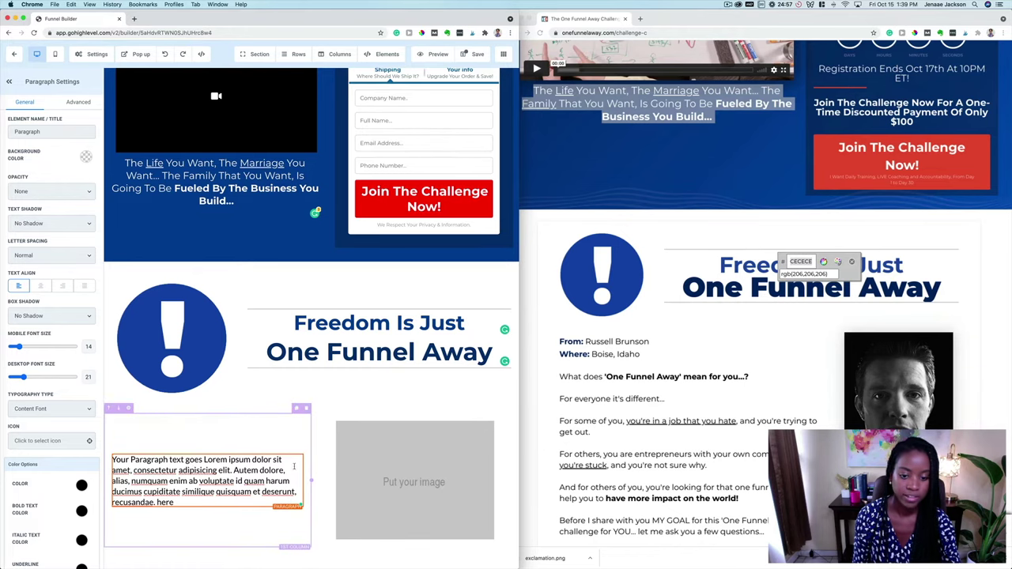
Replace the placeholder image in the second column with the smiling woman's portrait from the media library
click(385, 474)
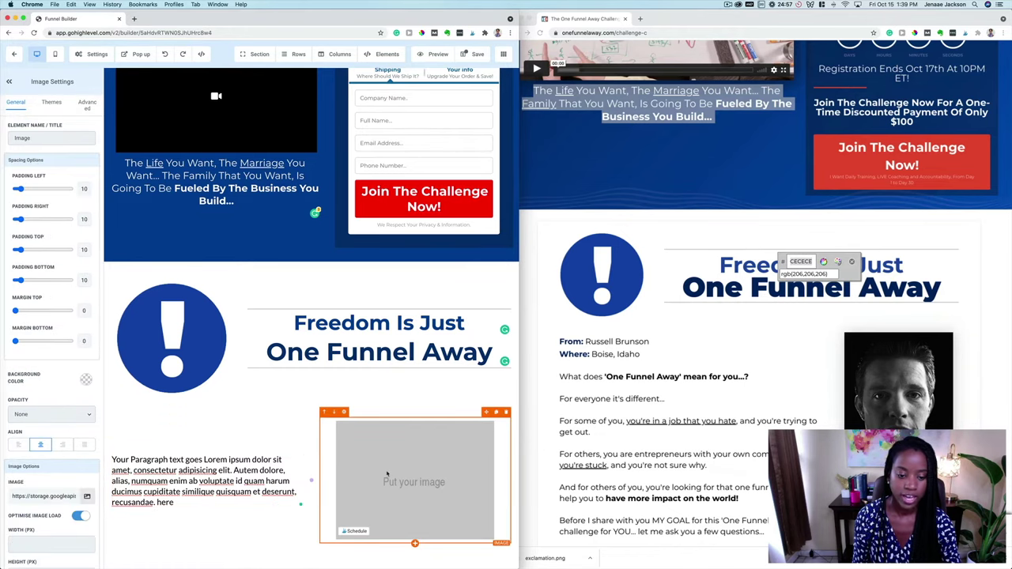
click(85, 497)
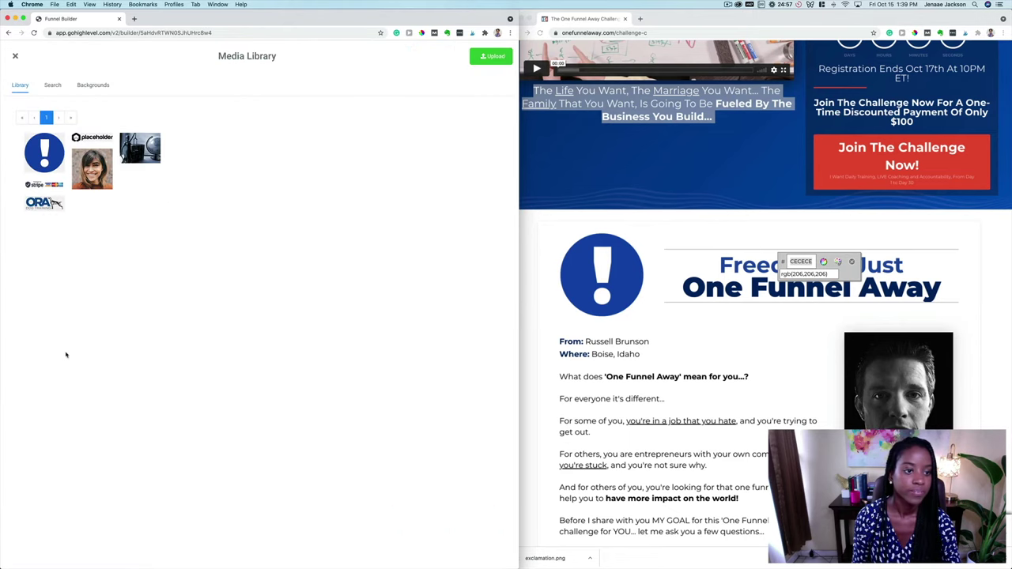
click(95, 171)
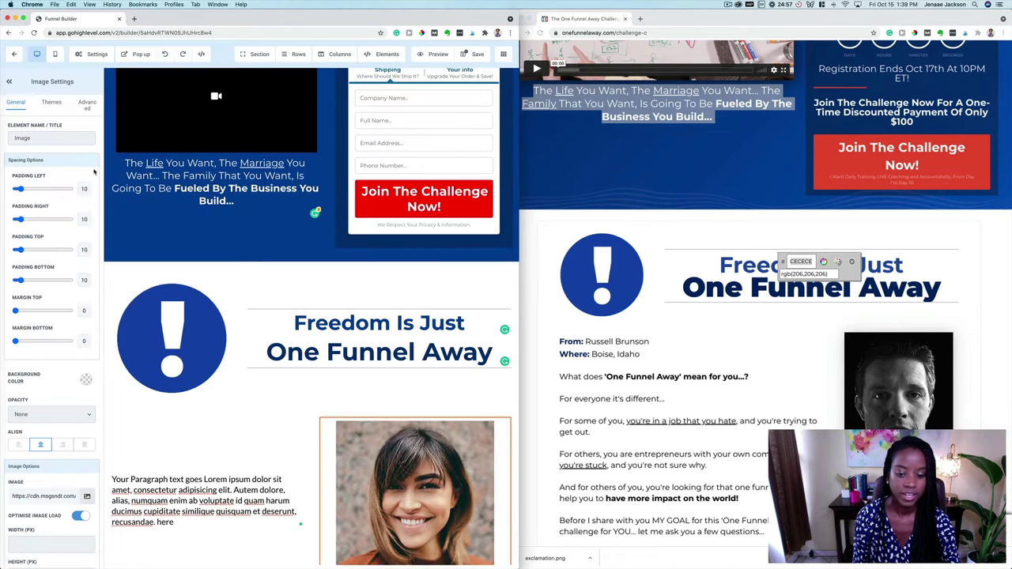
scroll(288, 504, down, 1)
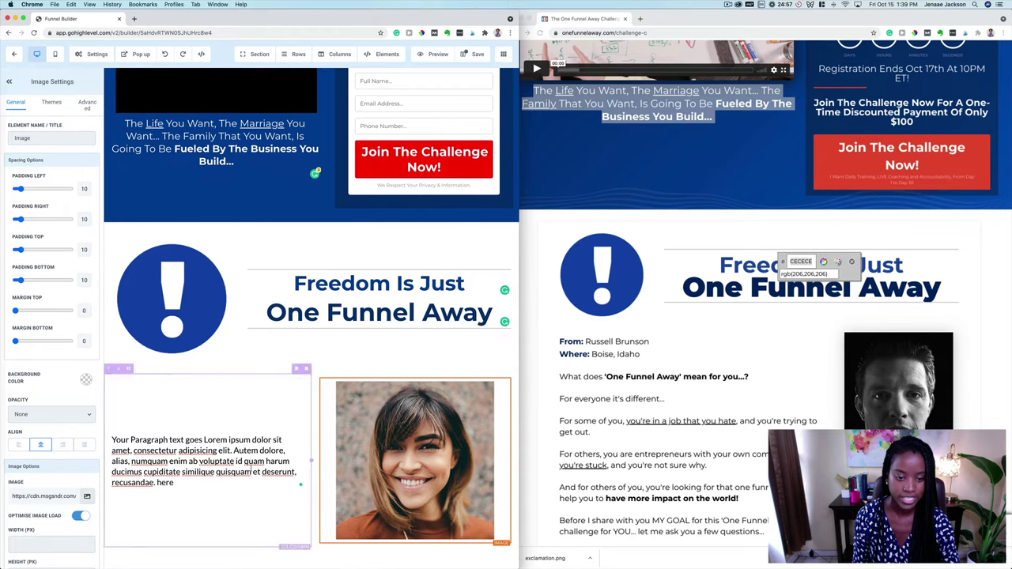
Copy the placeholder paragraph text and paste it repeatedly below itself to build a four-paragraph letter body
click(175, 435)
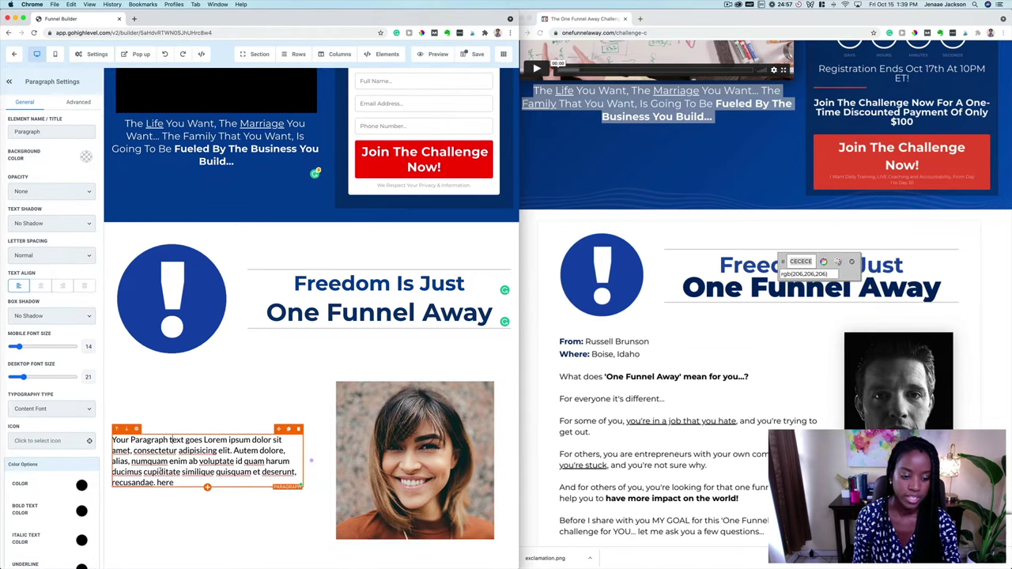
triple_click(158, 472)
key(ctrl+c)
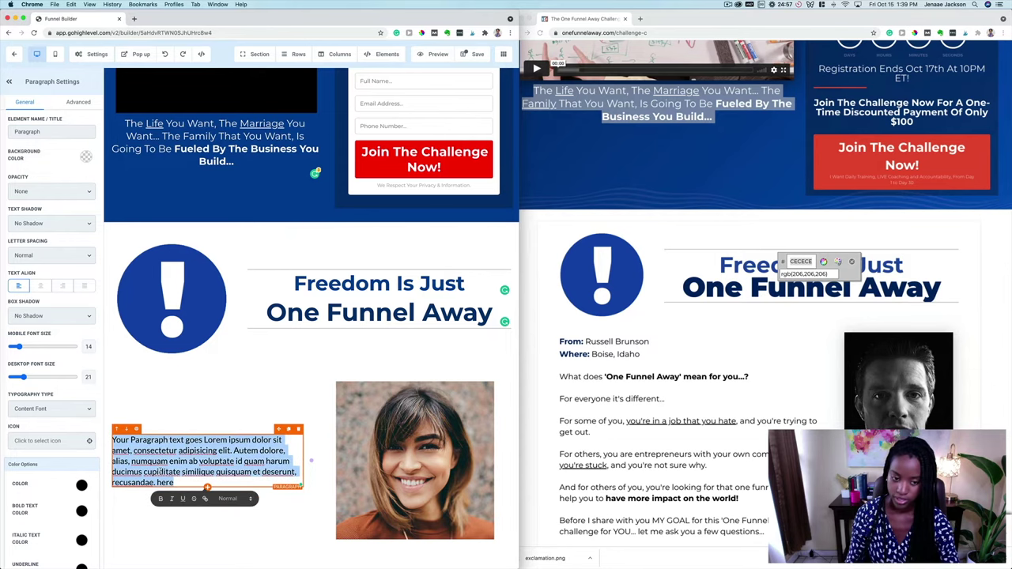
key(Escape)
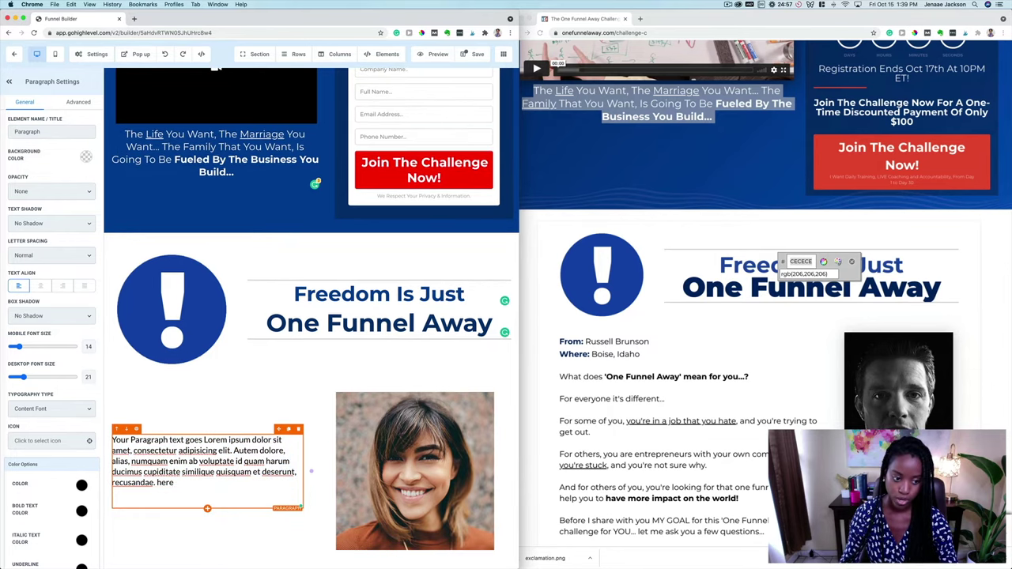
key(ctrl+v)
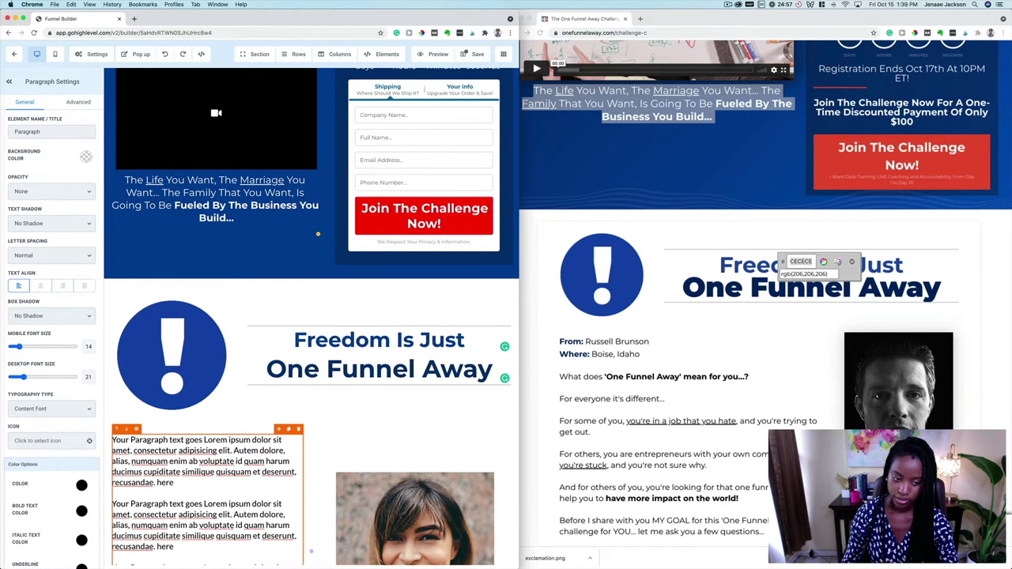
key(ctrl+v)
scroll(167, 411, down, 3)
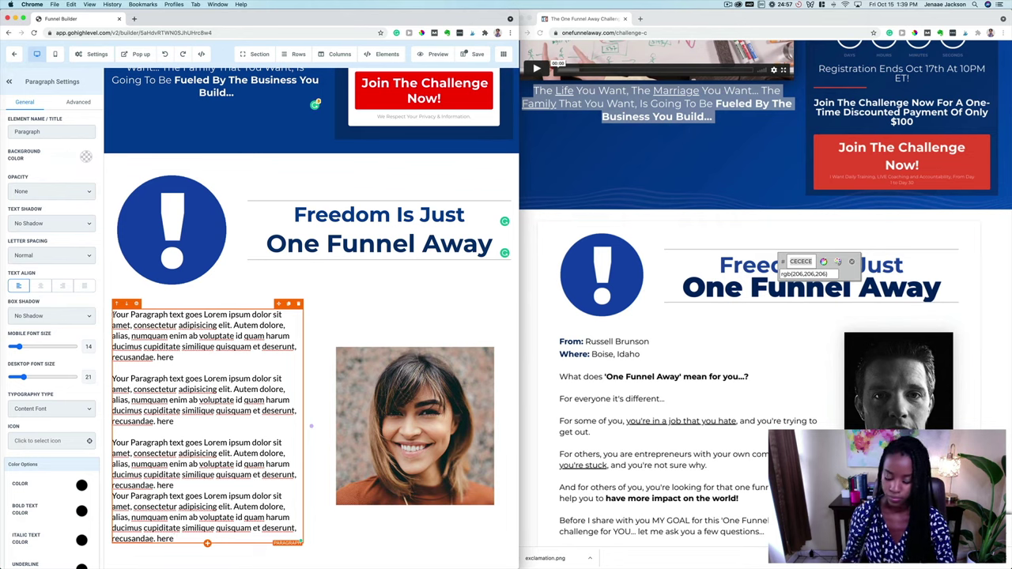
Insert the lines "From: Bombshell Entrepreneur" and "Where: Your Dreams" above the placeholder text and make both bold
text(From: Bombshell Entrepreneur Where: Your Dreams)
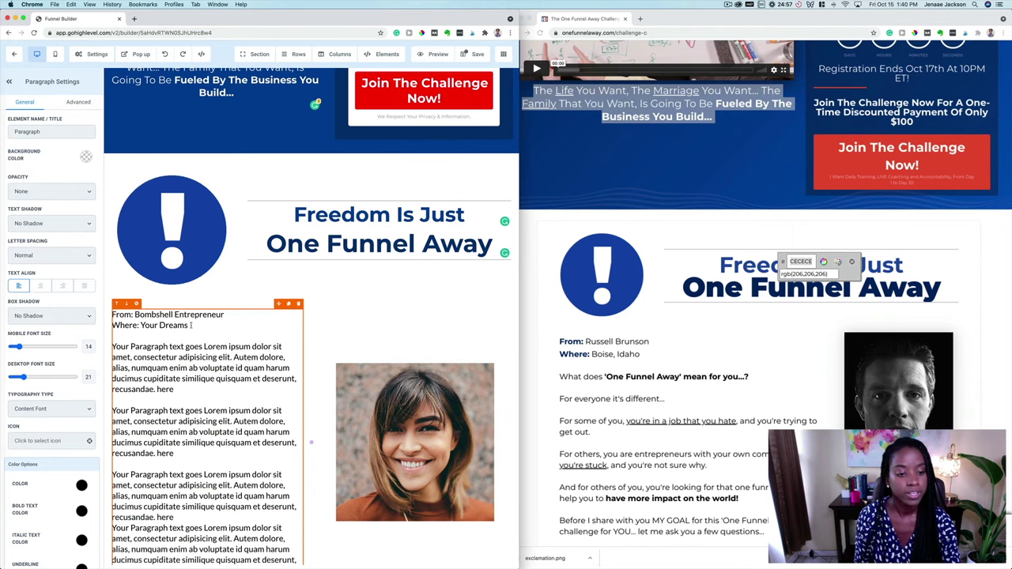
drag(188, 325, 112, 310)
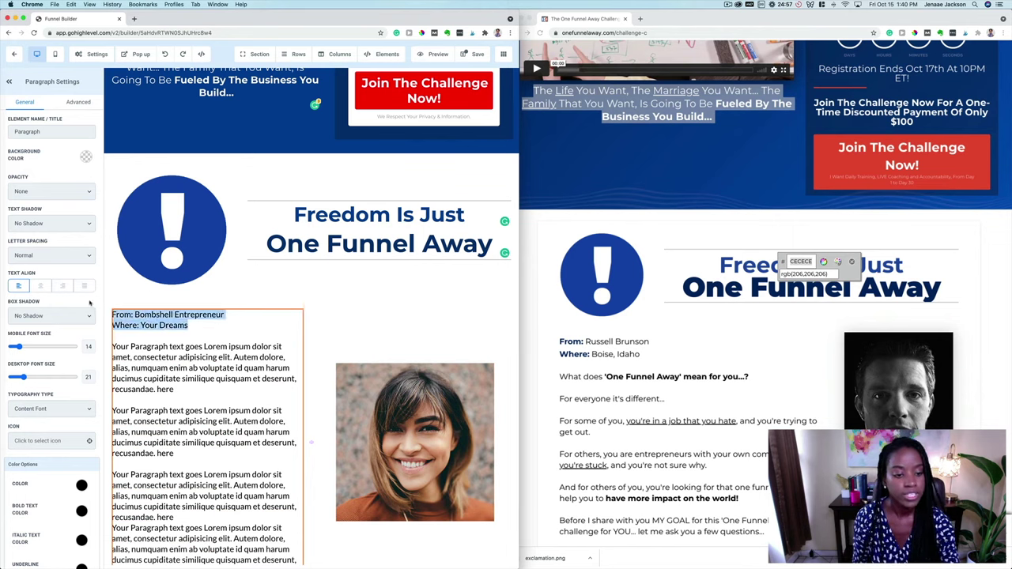
click(311, 443)
click(124, 340)
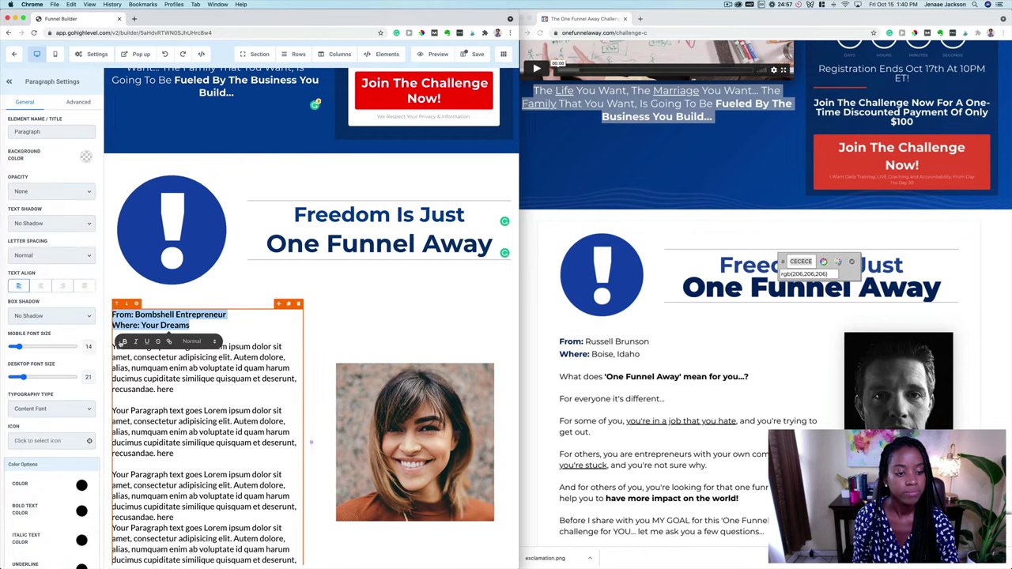
click(169, 378)
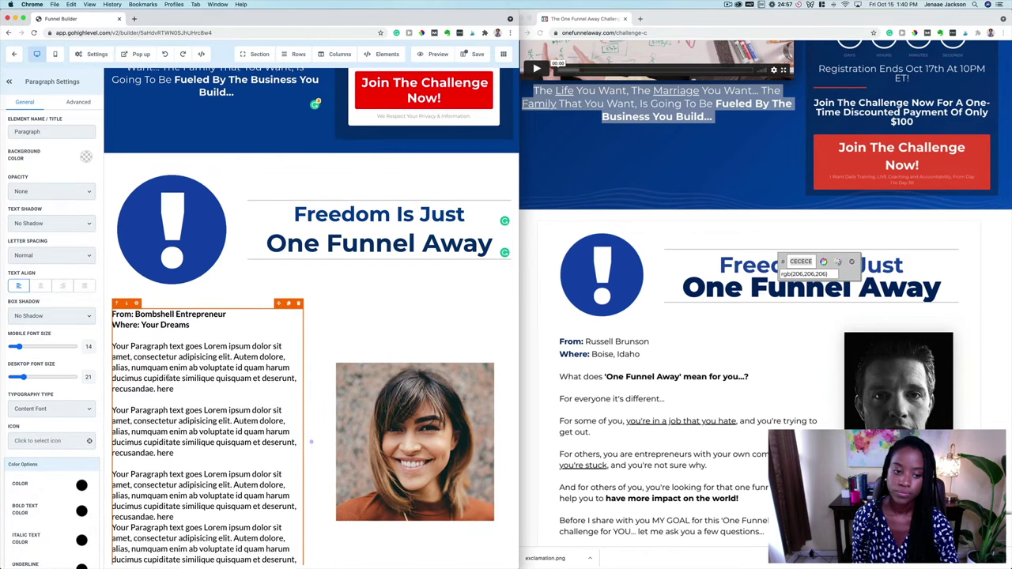
Switch the letter paragraph's typography to a custom font and choose Montserrat as the font family
scroll(174, 340, down, 1)
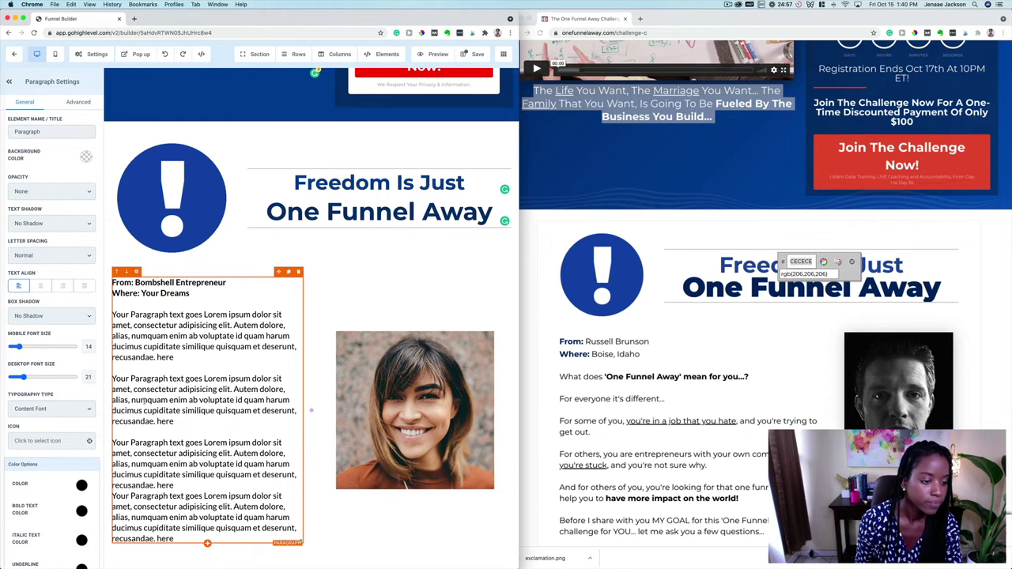
scroll(57, 314, down, 8)
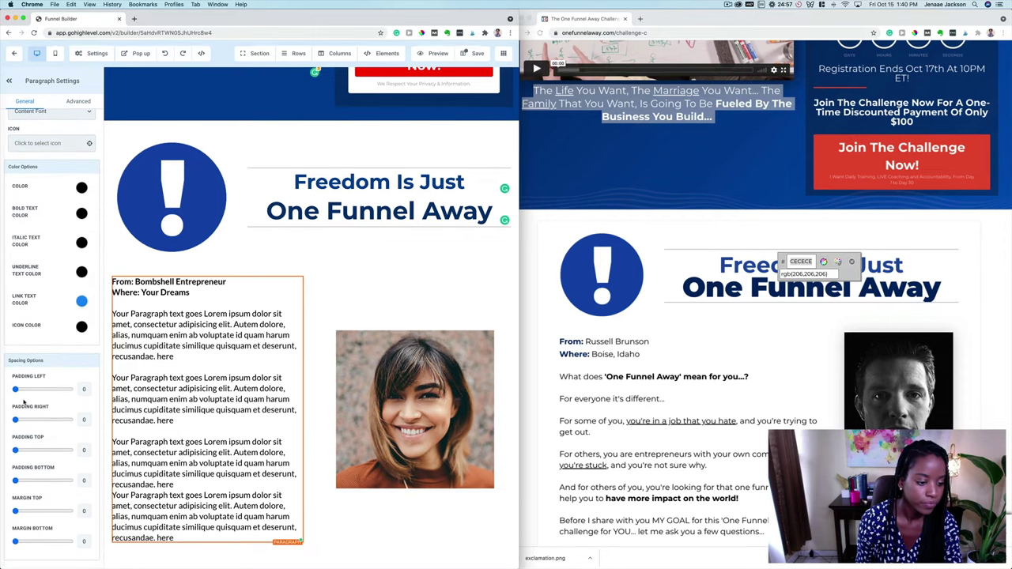
scroll(38, 400, up, 4)
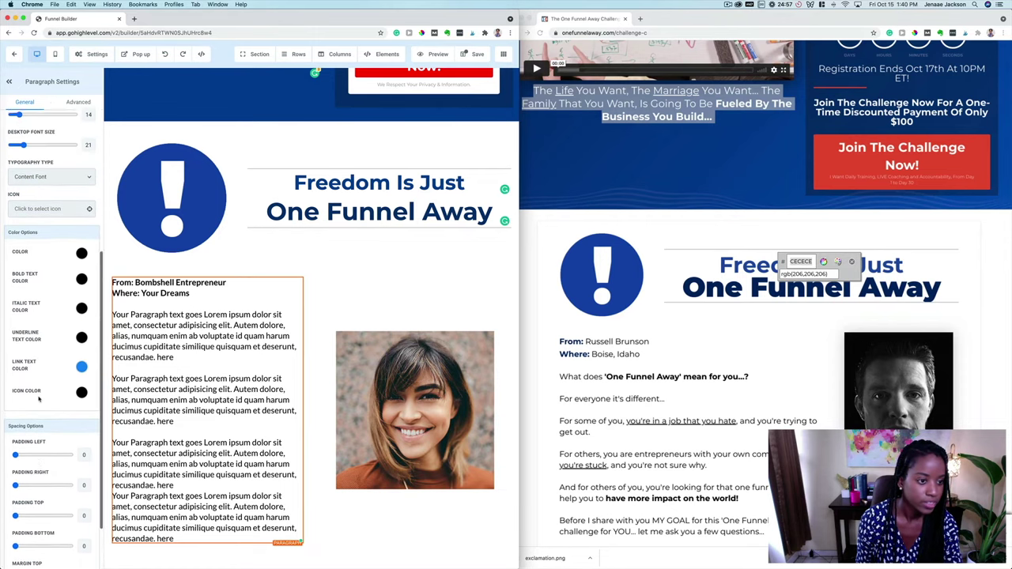
scroll(38, 400, up, 3)
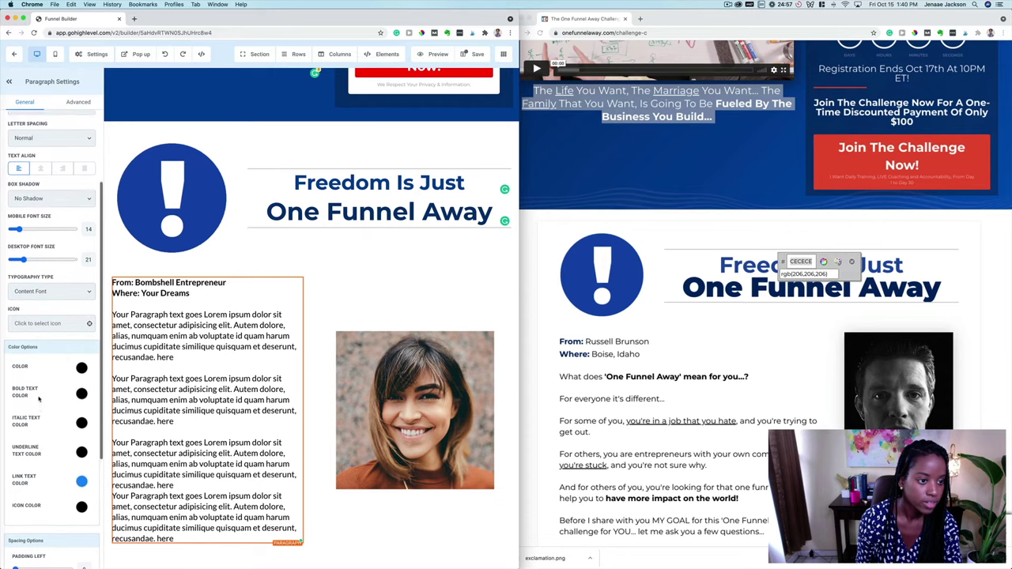
scroll(38, 400, up, 2)
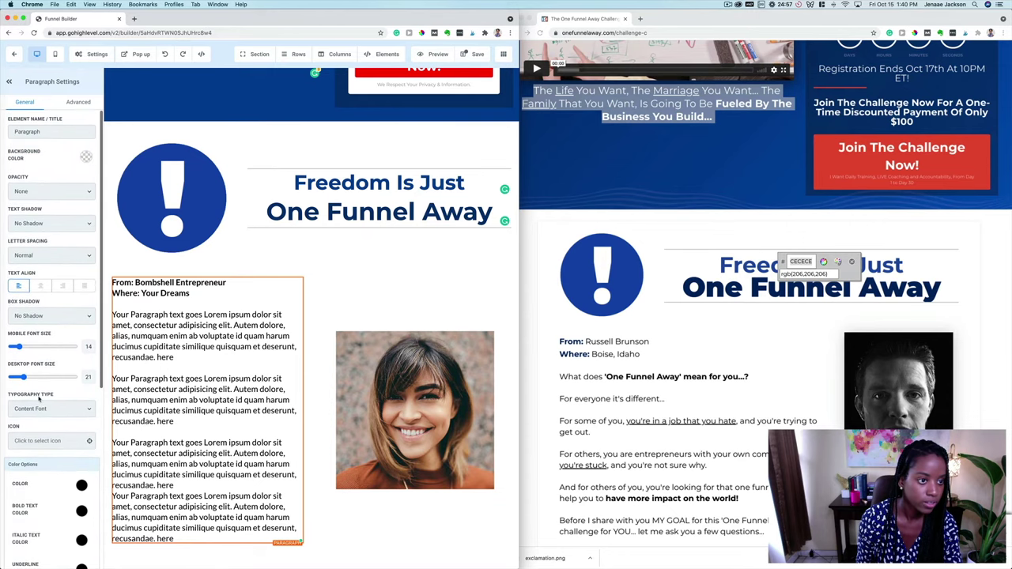
click(38, 408)
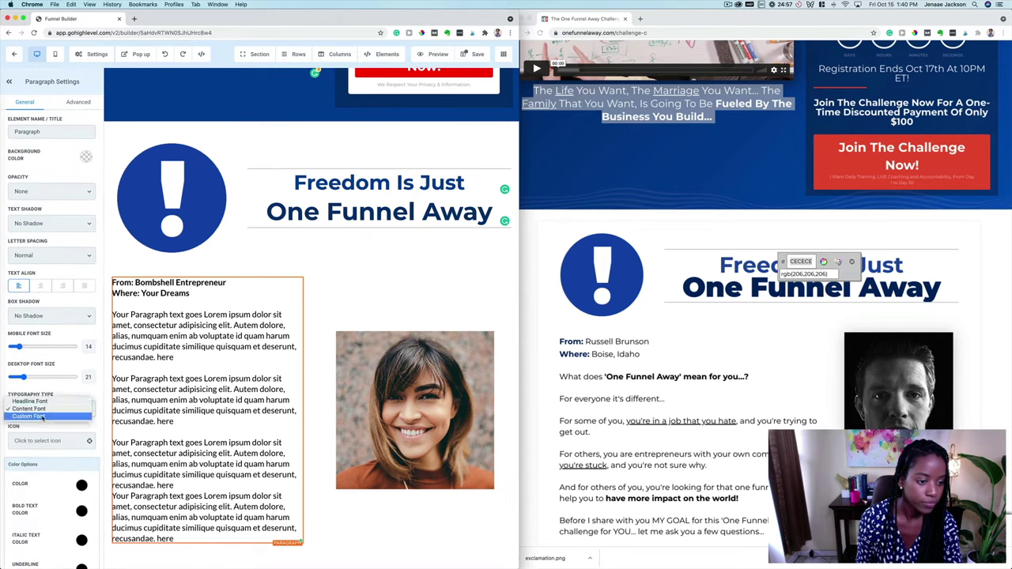
click(43, 416)
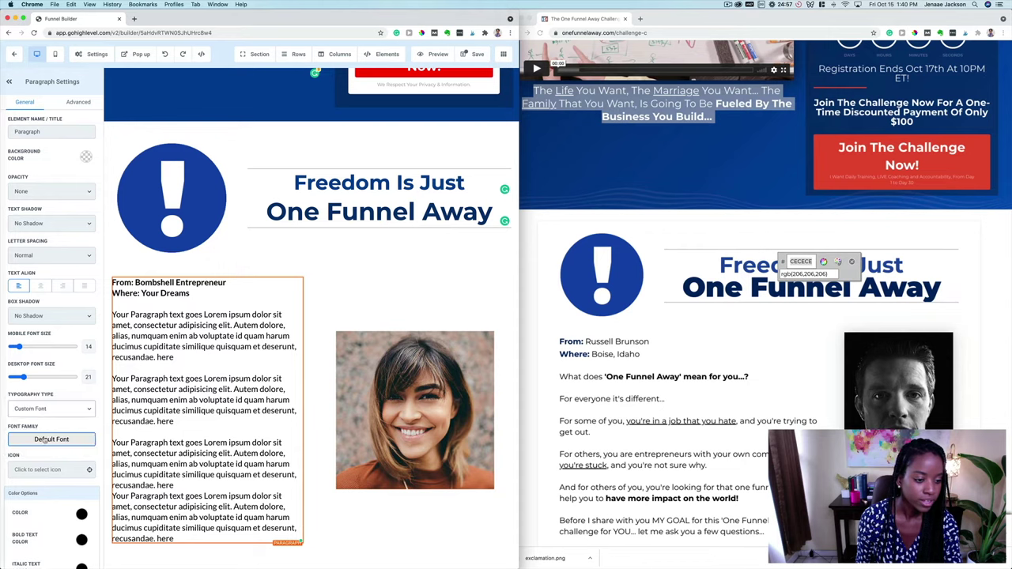
click(46, 440)
click(18, 158)
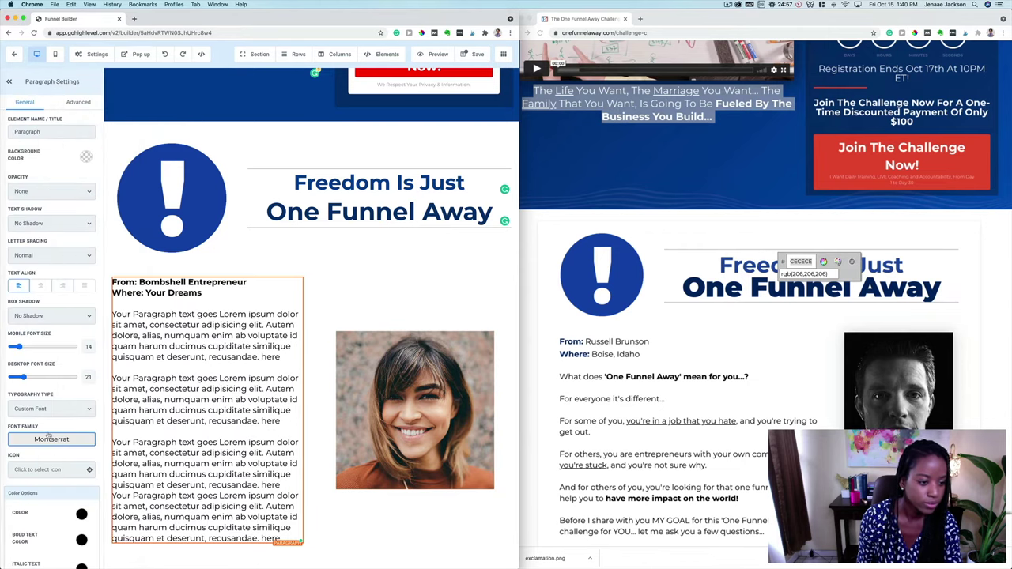
Increase the letter paragraph's line height to 1.9
click(53, 254)
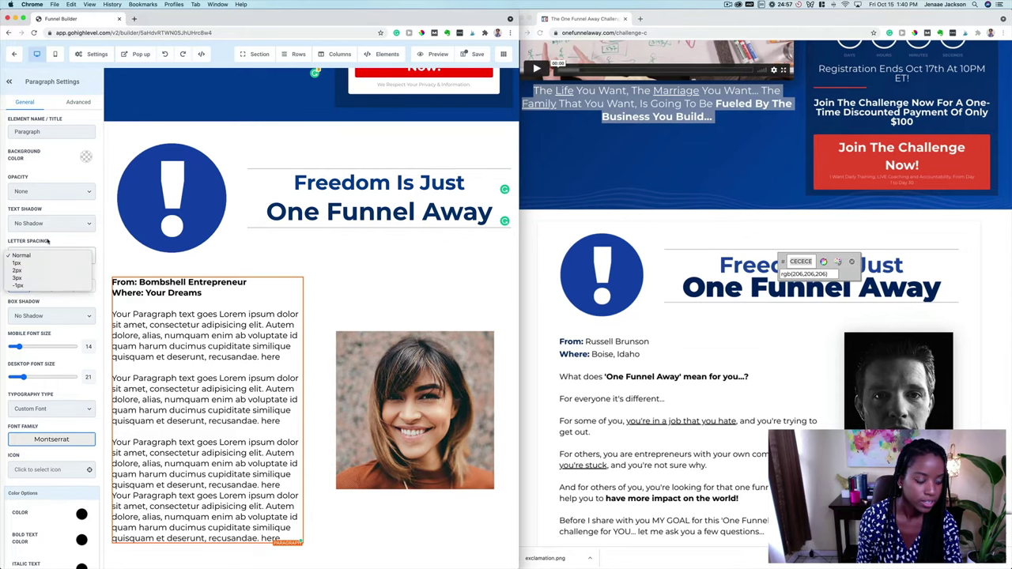
click(48, 241)
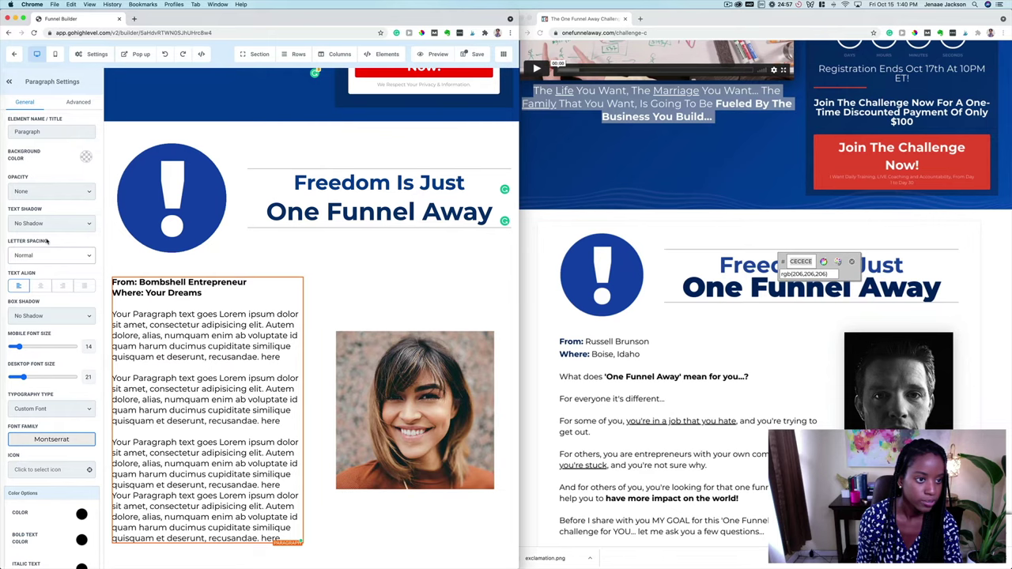
click(79, 101)
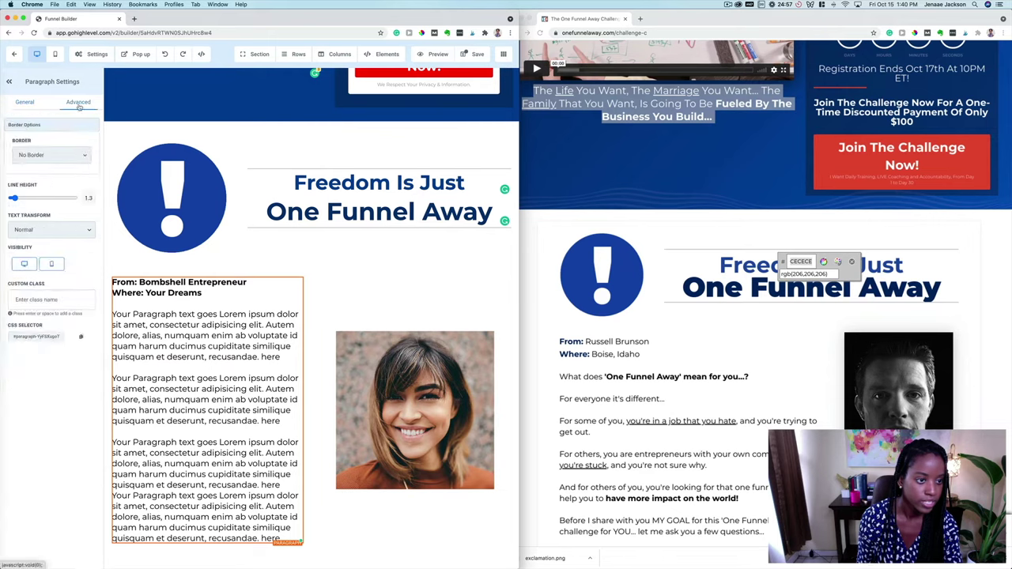
drag(15, 200, 16, 200)
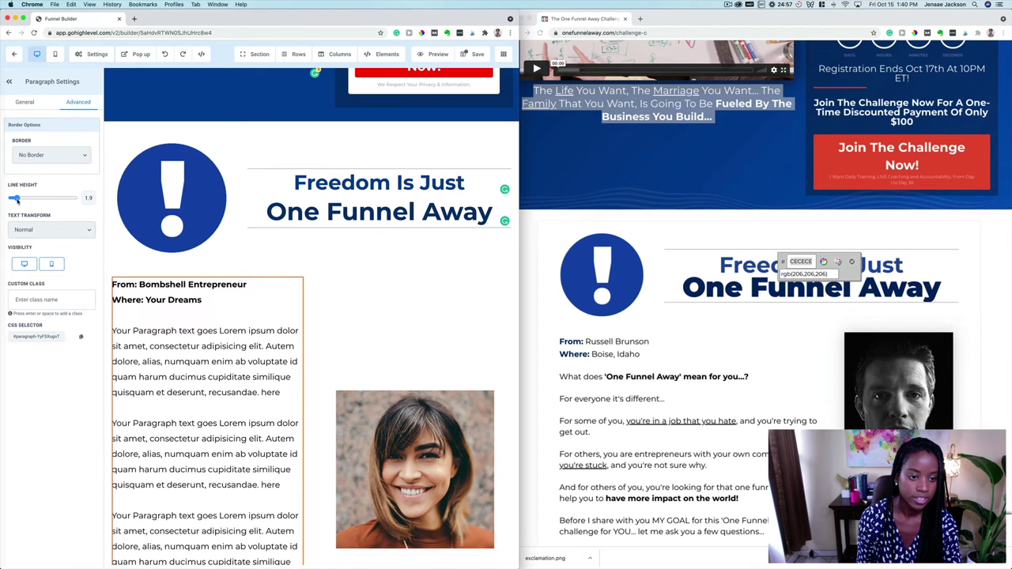
Split the first placeholder paragraph before "Autem dolore" with a blank line between the parts, and remove the leading space
scroll(396, 411, down, 1)
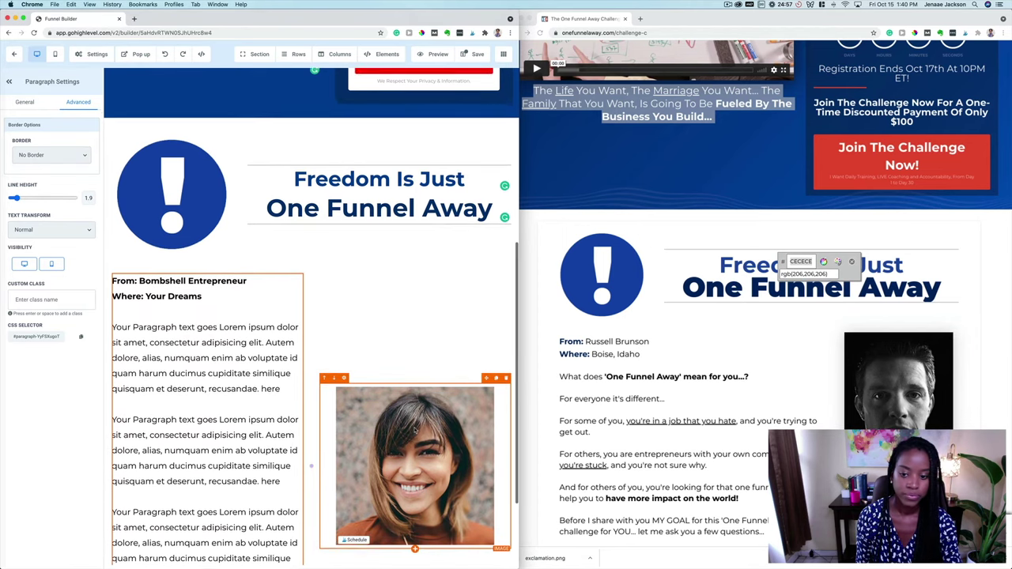
click(265, 340)
key(Return)
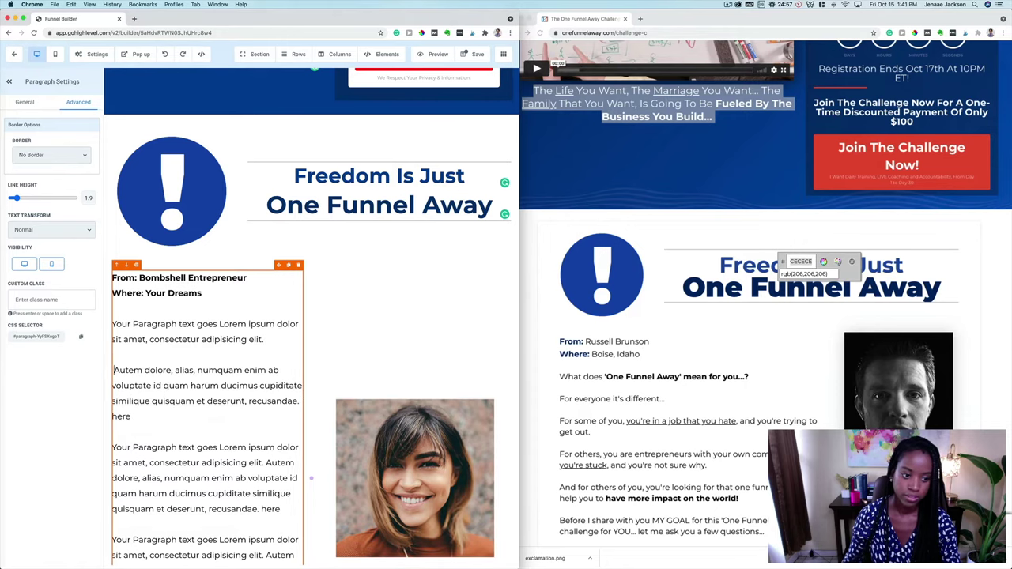
key(Delete)
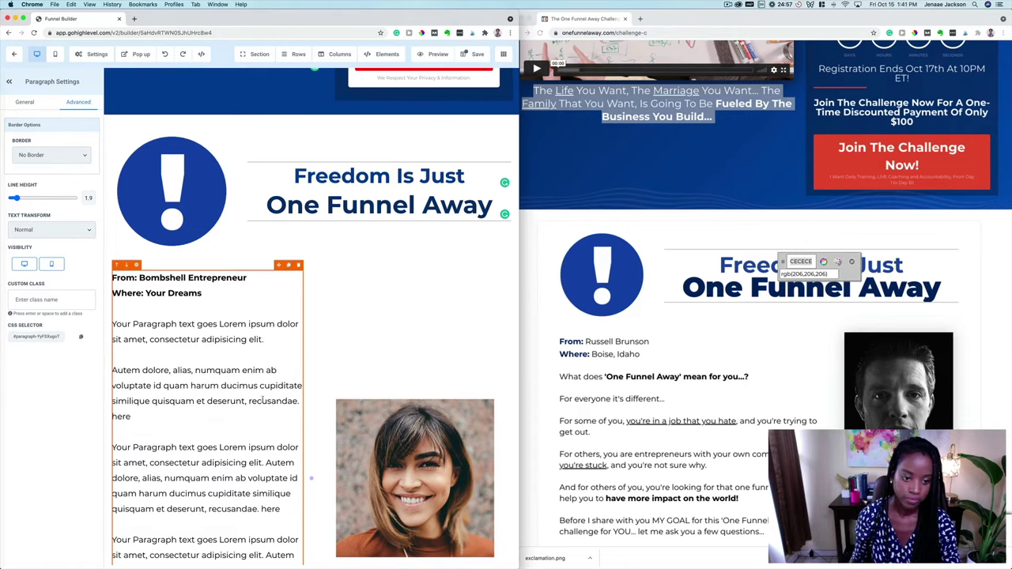
Examine the letter text and portrait layout on the reference One Funnel Away page
click(129, 417)
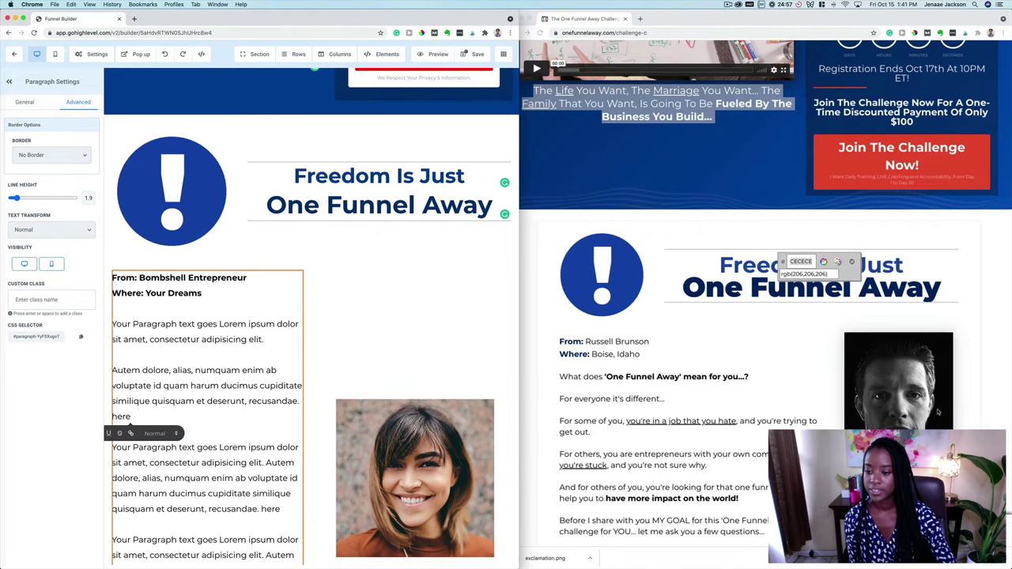
scroll(779, 265, down, 5)
scroll(898, 427, up, 3)
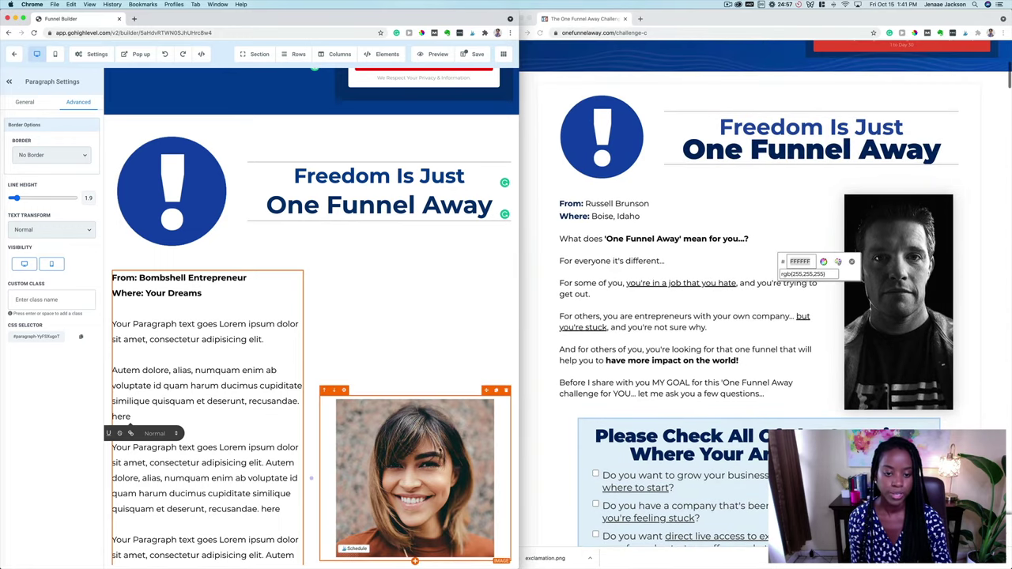
Delete the last block of repeated placeholder text at the end of the letter paragraph
scroll(404, 349, down, 3)
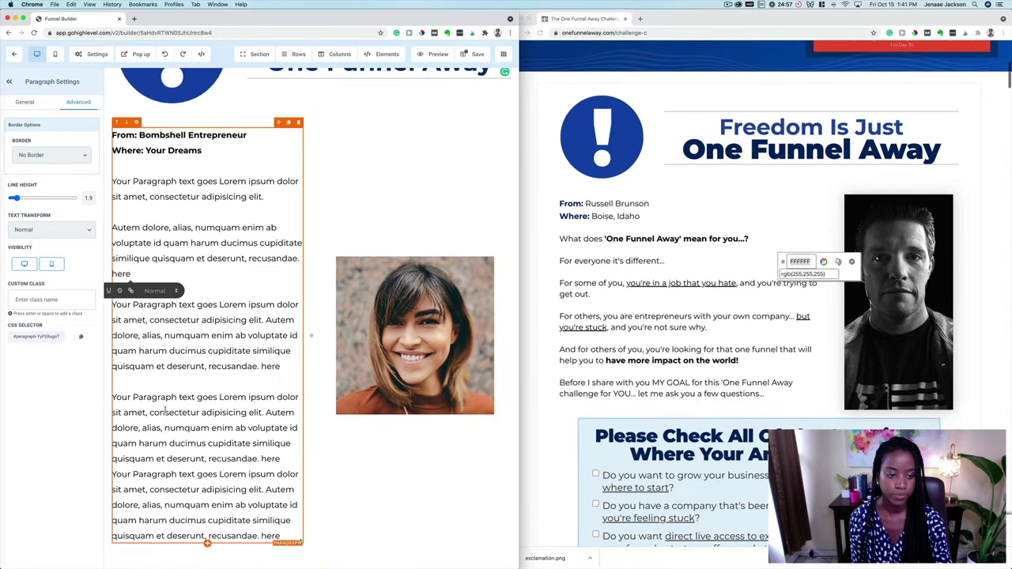
double_click(179, 426)
triple_click(179, 422)
scroll(308, 316, up, 2)
drag(113, 475, 281, 536)
key(BackSpace)
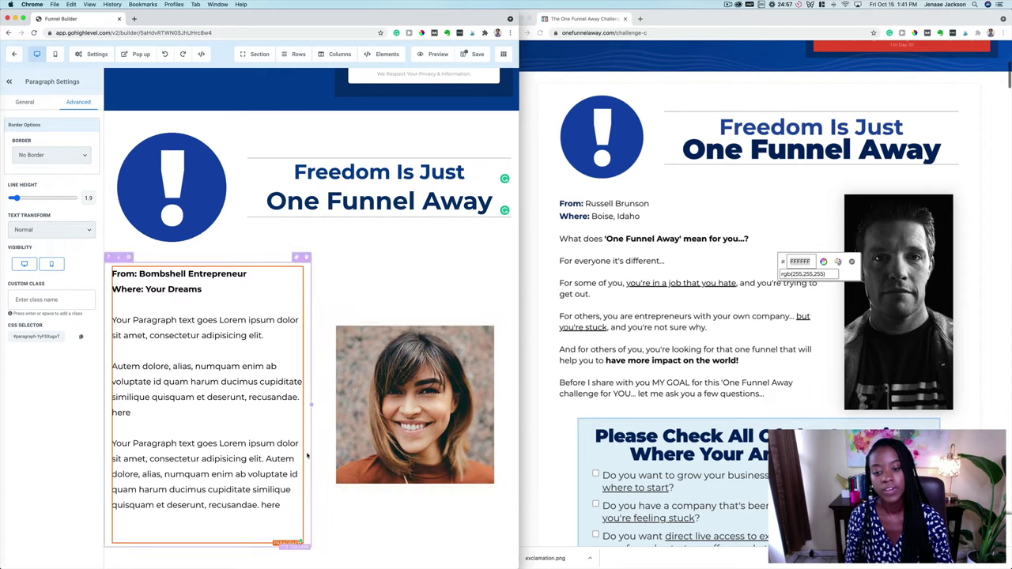
Check the reference page's checklist box and add a one-column row directly below the letter and portrait row
click(828, 385)
scroll(828, 386, down, 3)
scroll(828, 385, down, 5)
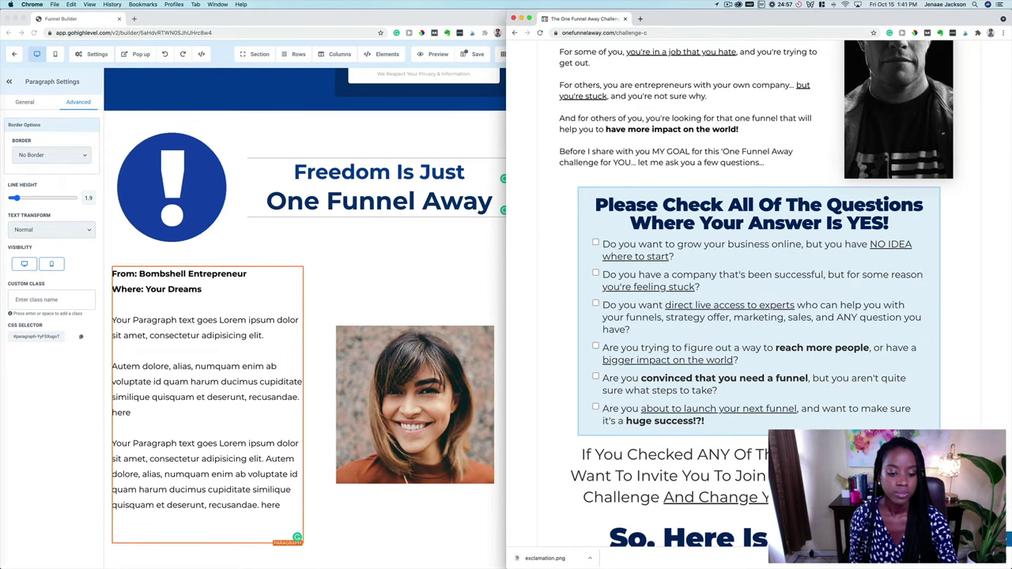
click(308, 548)
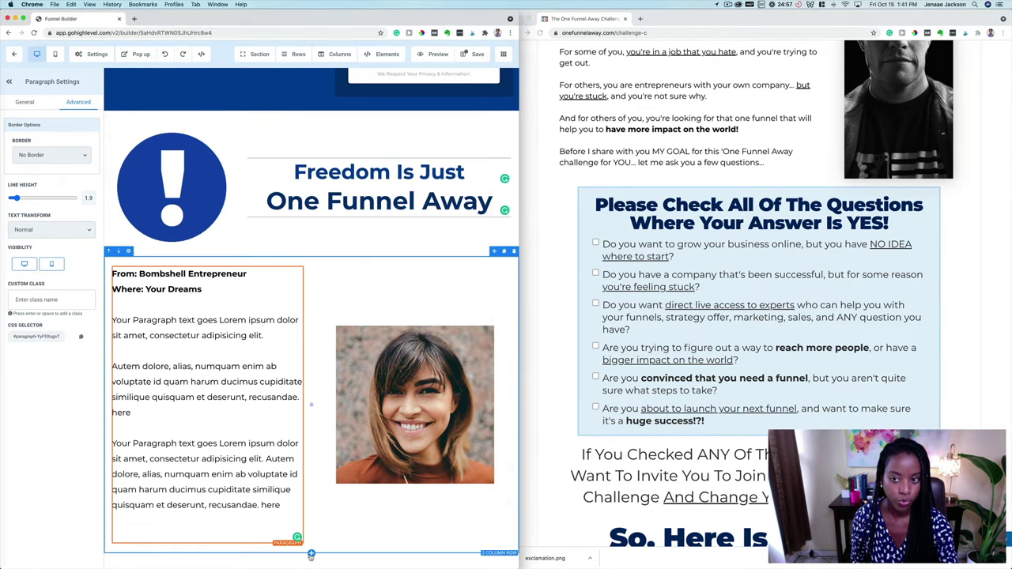
click(309, 547)
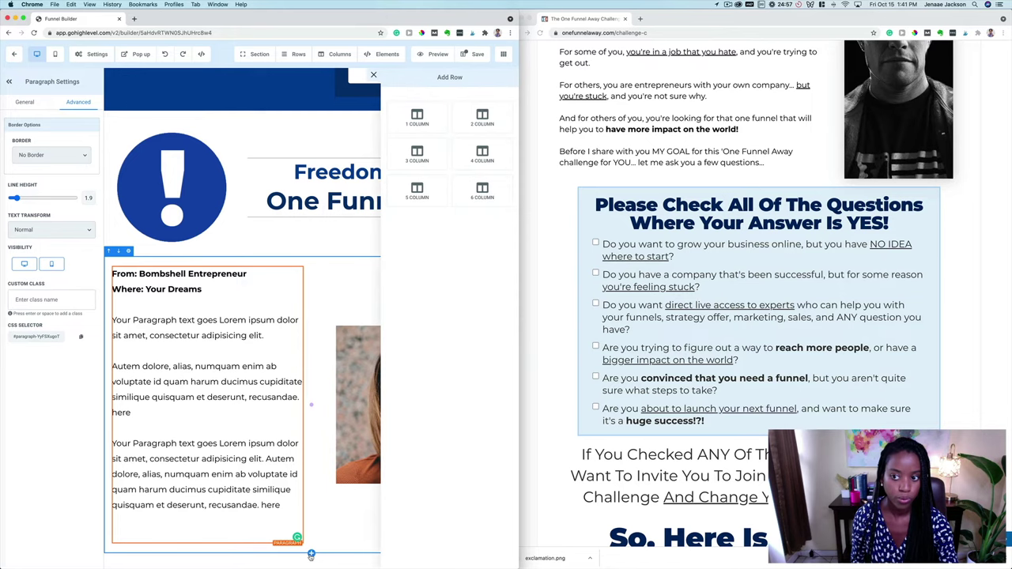
click(419, 121)
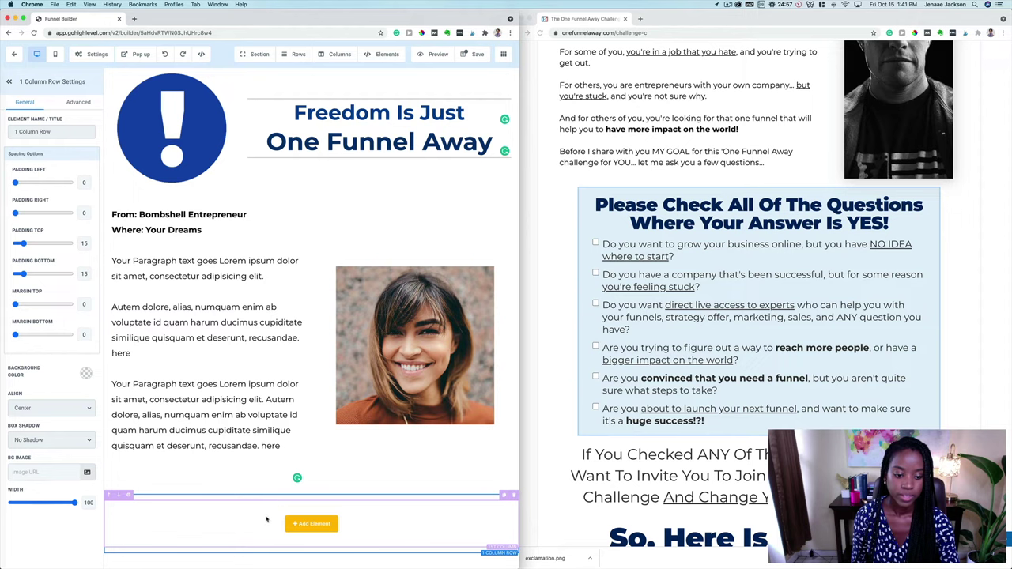
Give the column in the new row a full border in bright blue
click(262, 516)
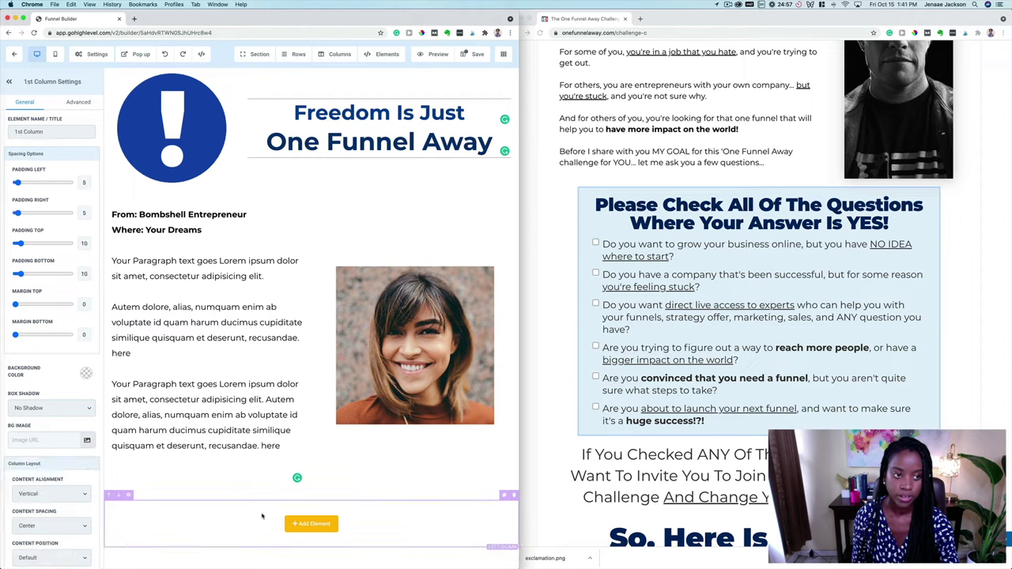
click(78, 102)
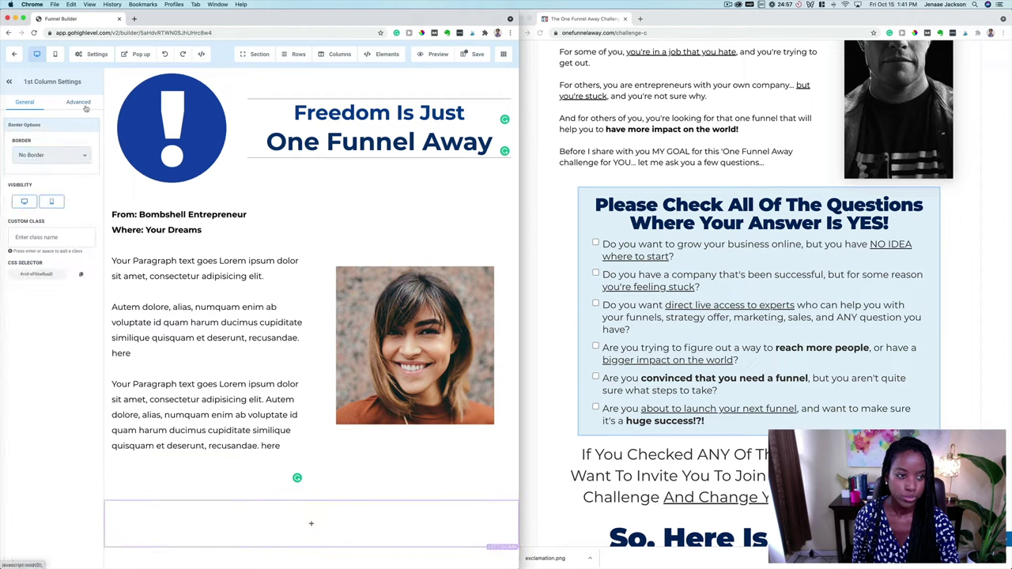
click(62, 160)
click(65, 163)
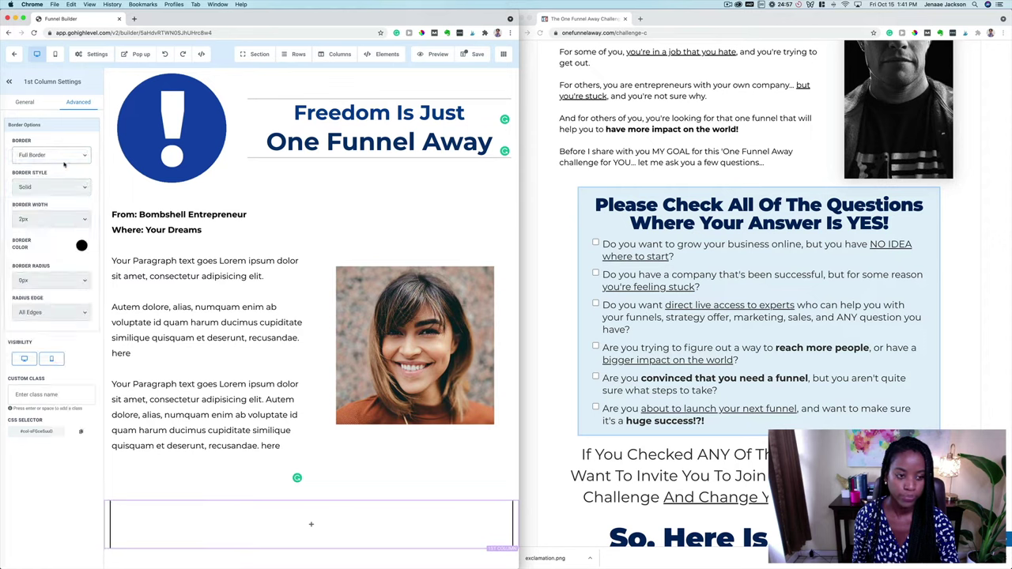
click(81, 245)
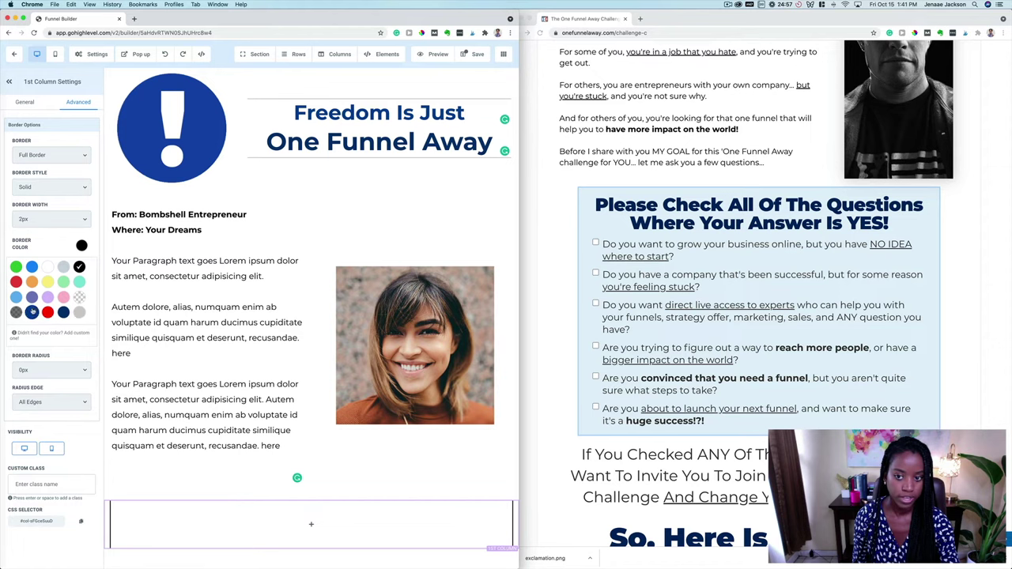
click(32, 267)
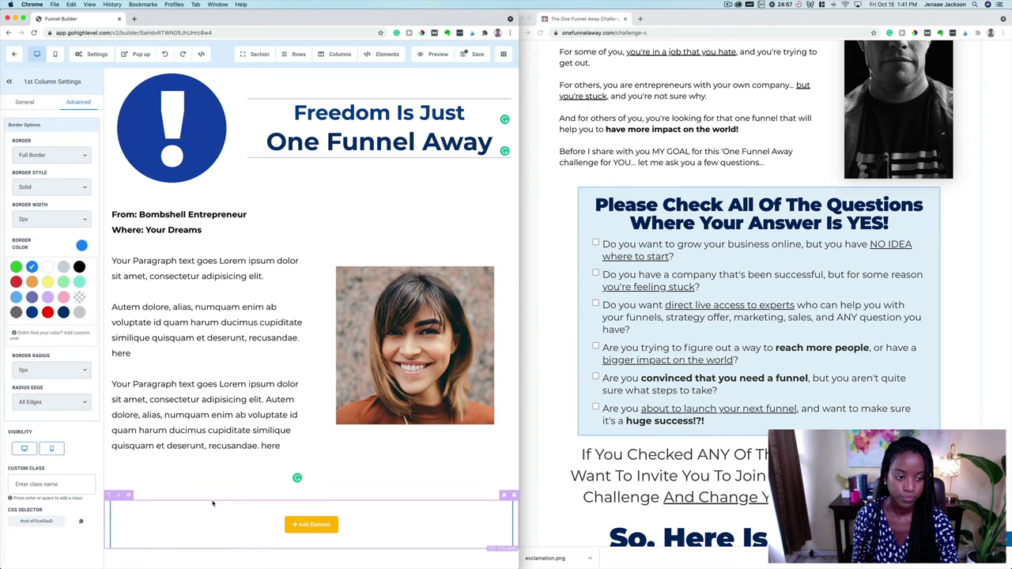
click(295, 524)
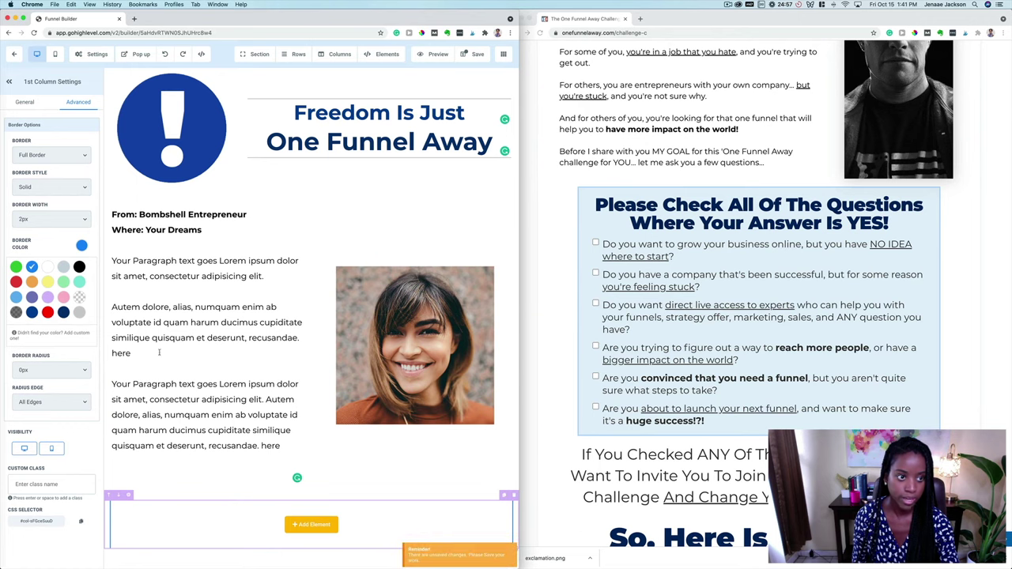
Add the custom light blue #ADCFFF and use it as the new column's background color
click(24, 102)
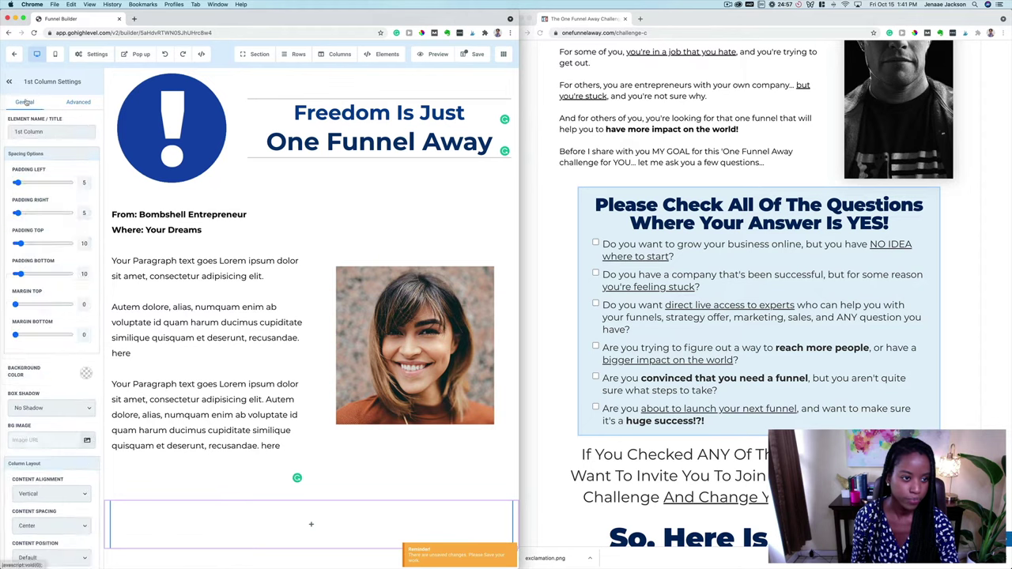
scroll(66, 270, down, 3)
click(86, 335)
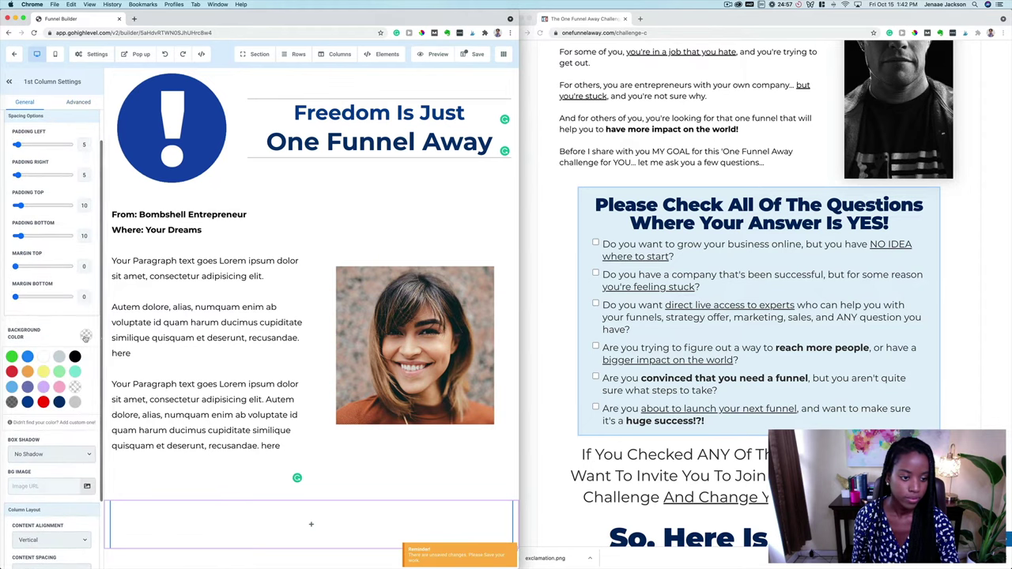
click(28, 358)
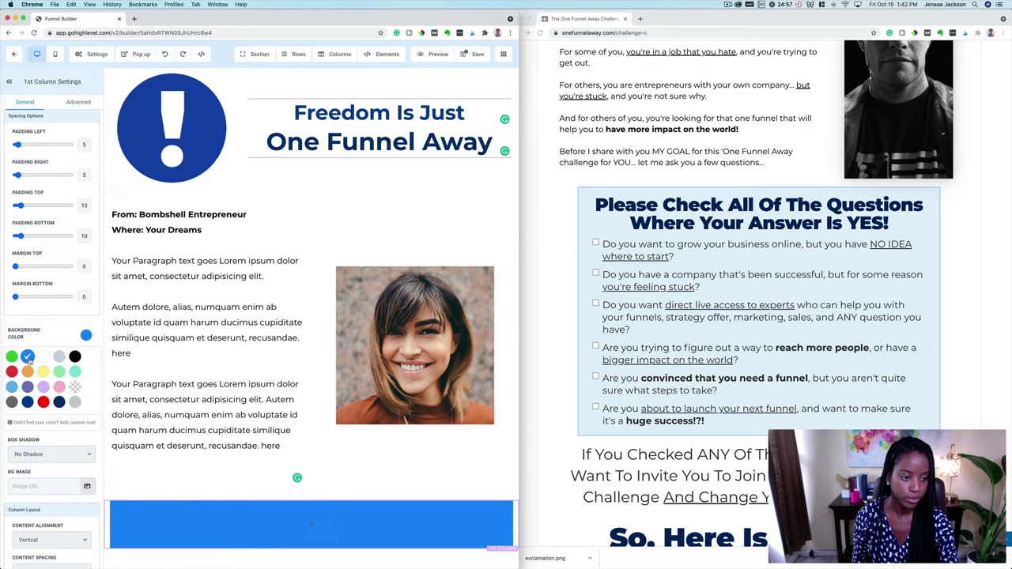
click(31, 424)
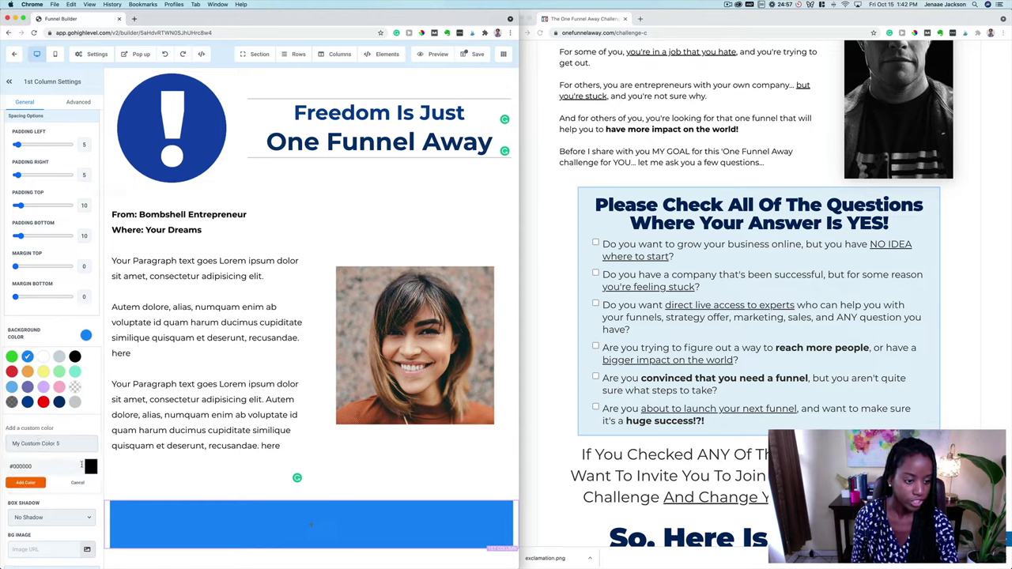
click(91, 466)
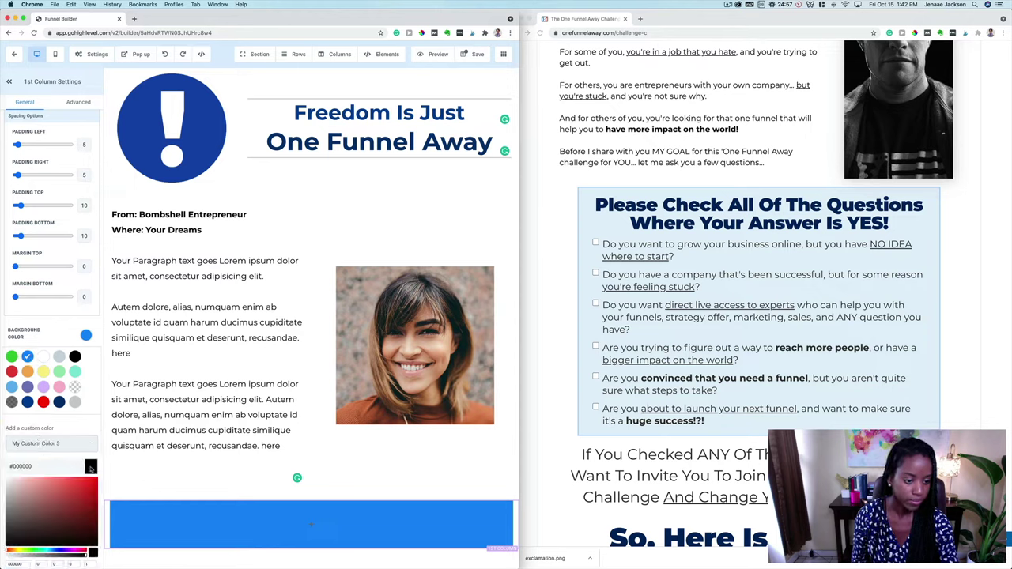
click(61, 553)
drag(57, 551, 55, 551)
click(66, 484)
drag(66, 484, 37, 476)
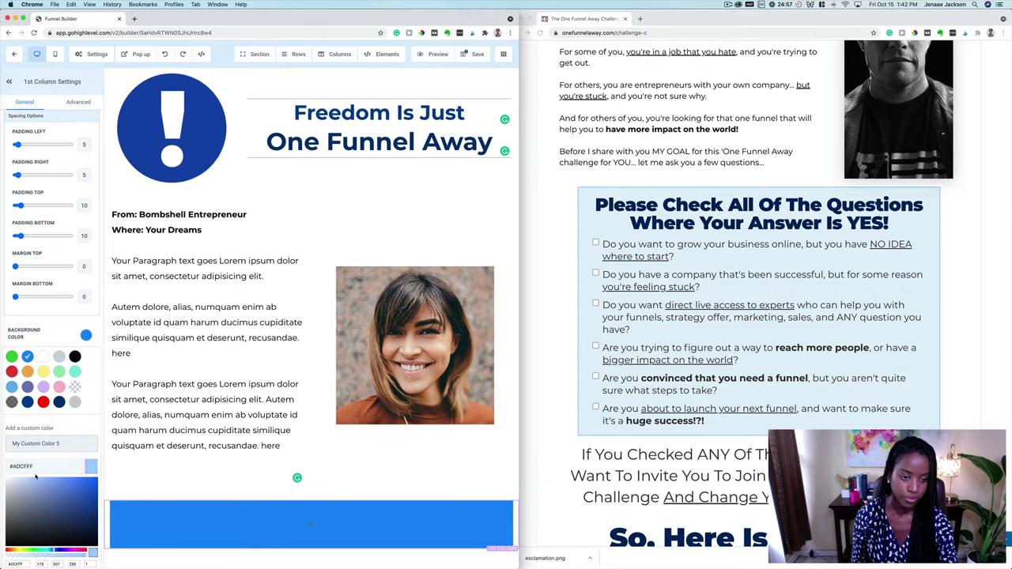
scroll(52, 482, down, 3)
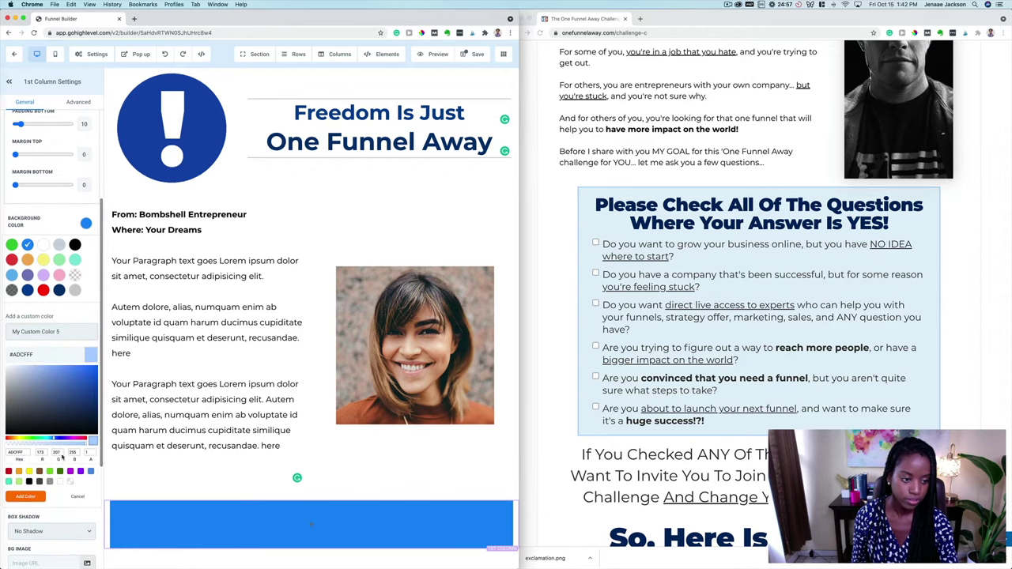
double_click(16, 354)
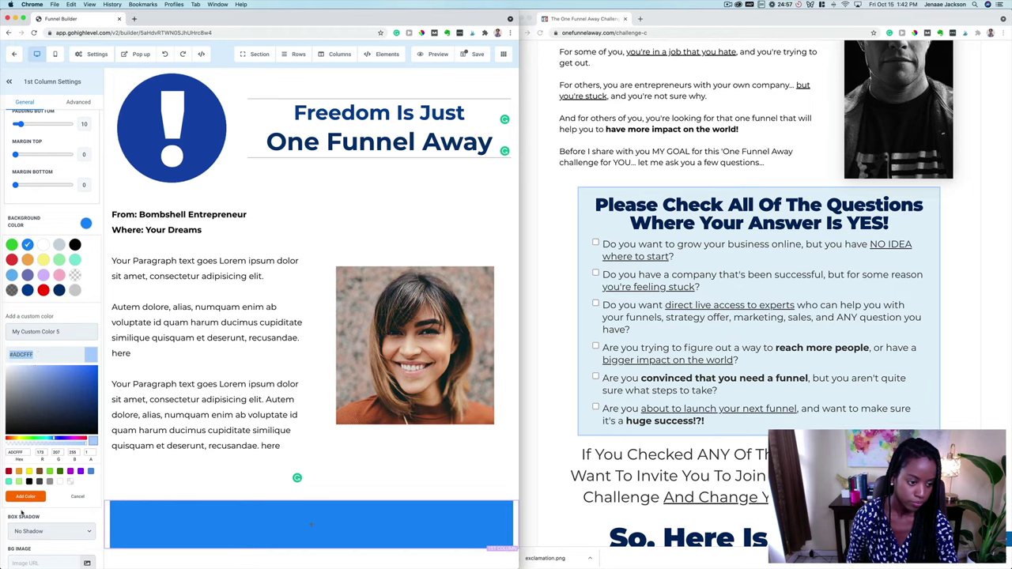
click(26, 496)
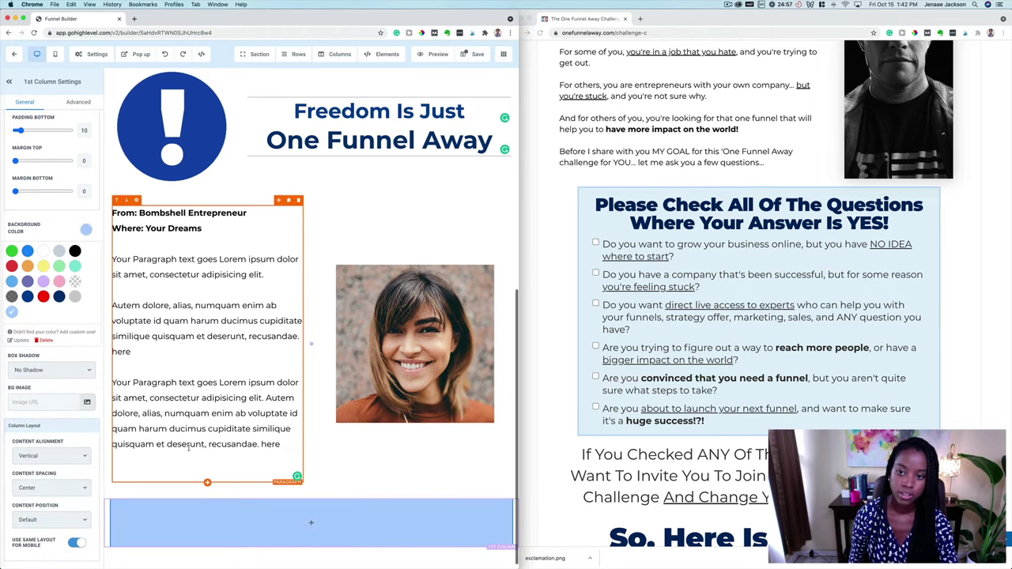
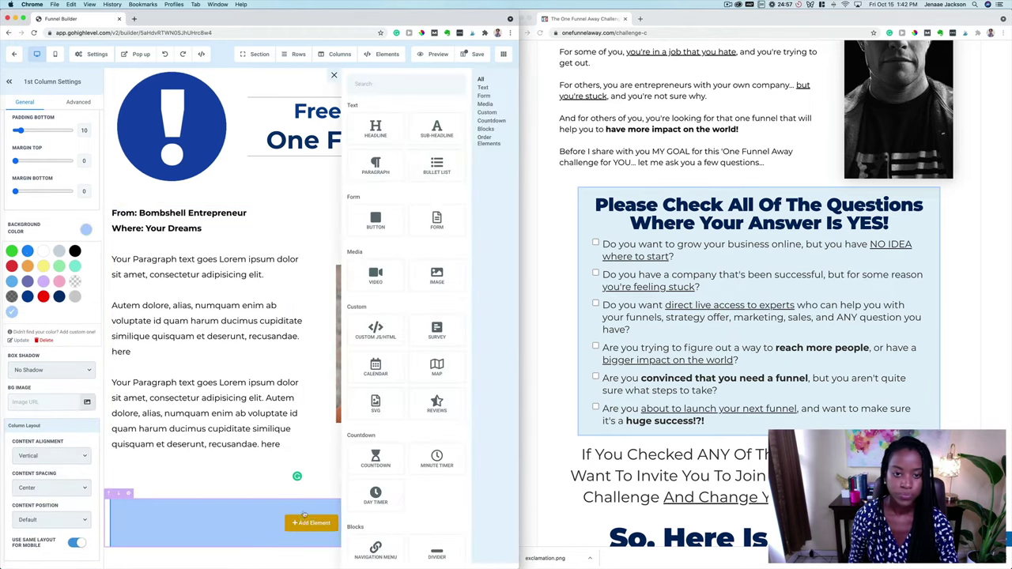
Place a copy of the "One Funnel Away" sub-headline in the light blue column, without the "Small Call to Action Headline" placeholder
click(454, 136)
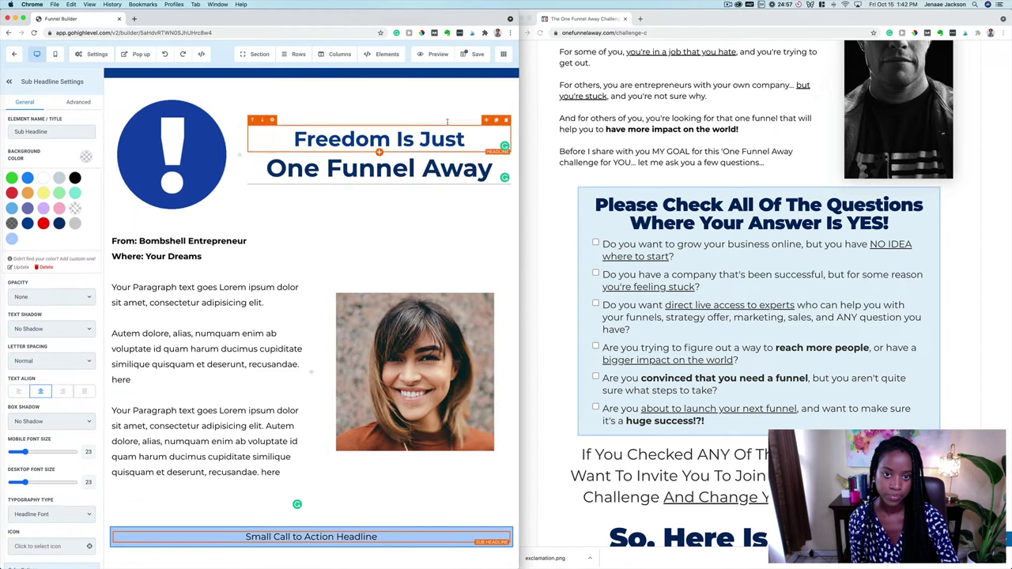
click(496, 147)
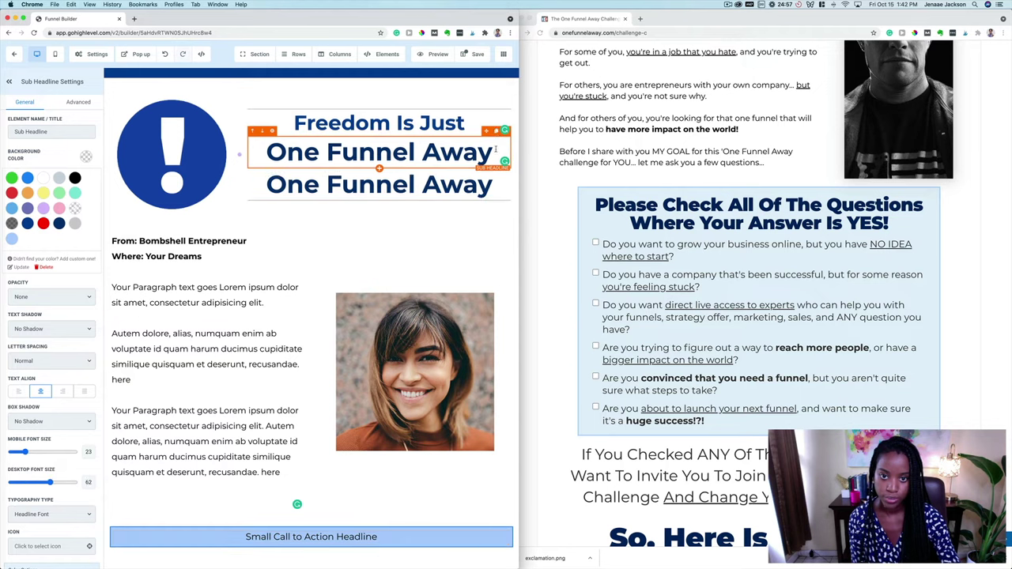
drag(486, 164, 401, 514)
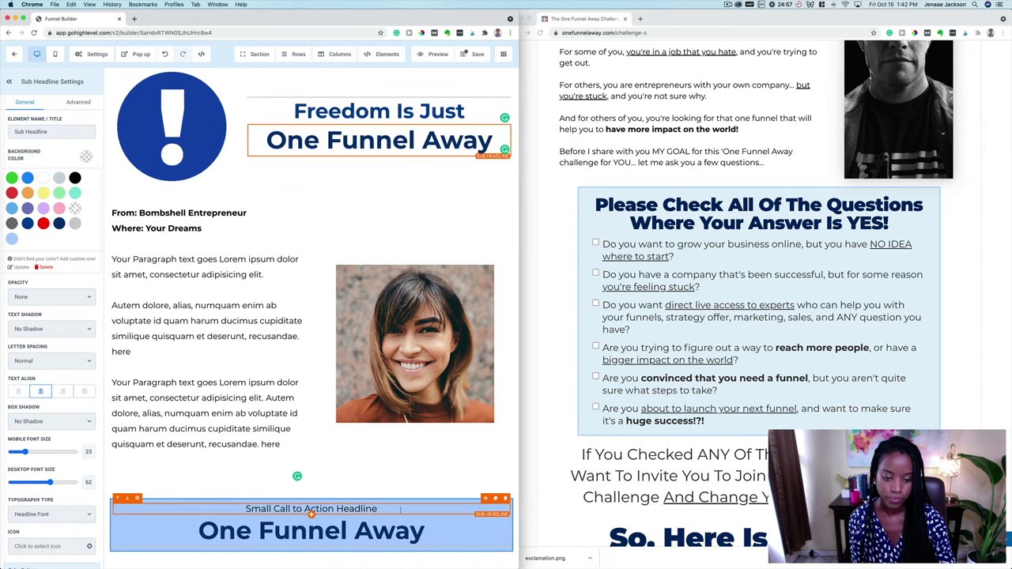
click(506, 499)
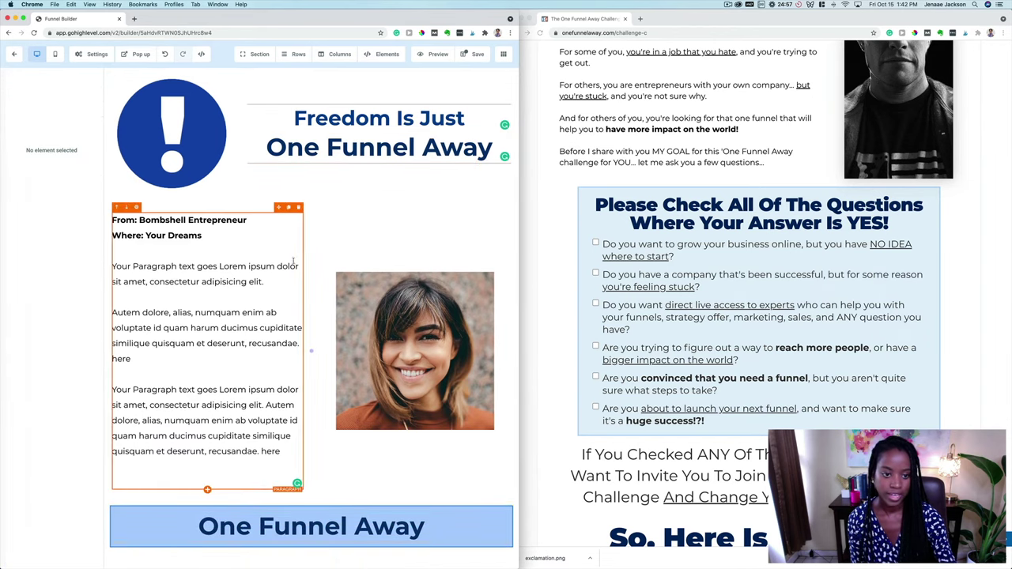
Duplicate the letter paragraph and place the copy in the light blue column below the "One Funnel Away" headline
click(287, 208)
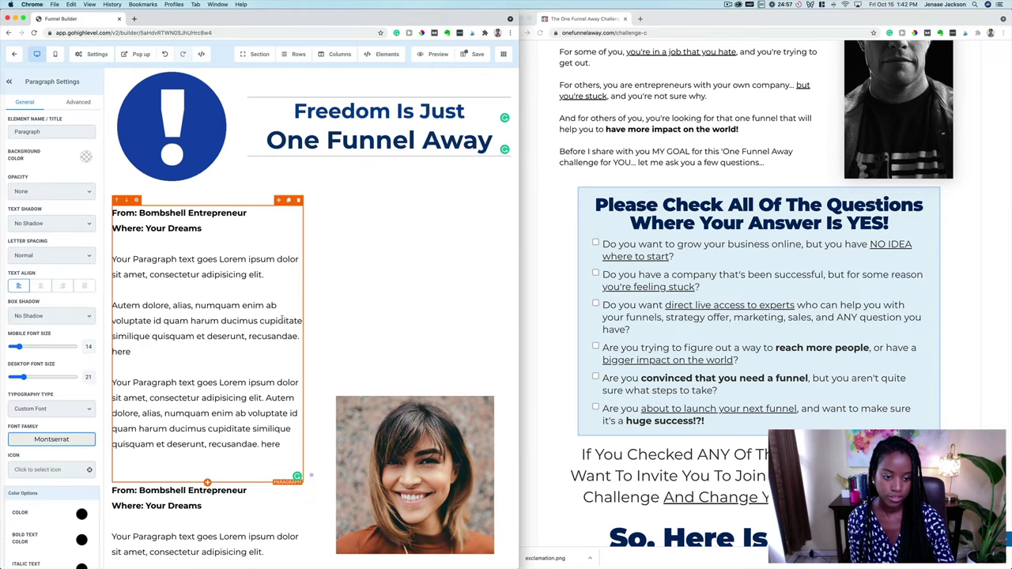
scroll(281, 317, down, 3)
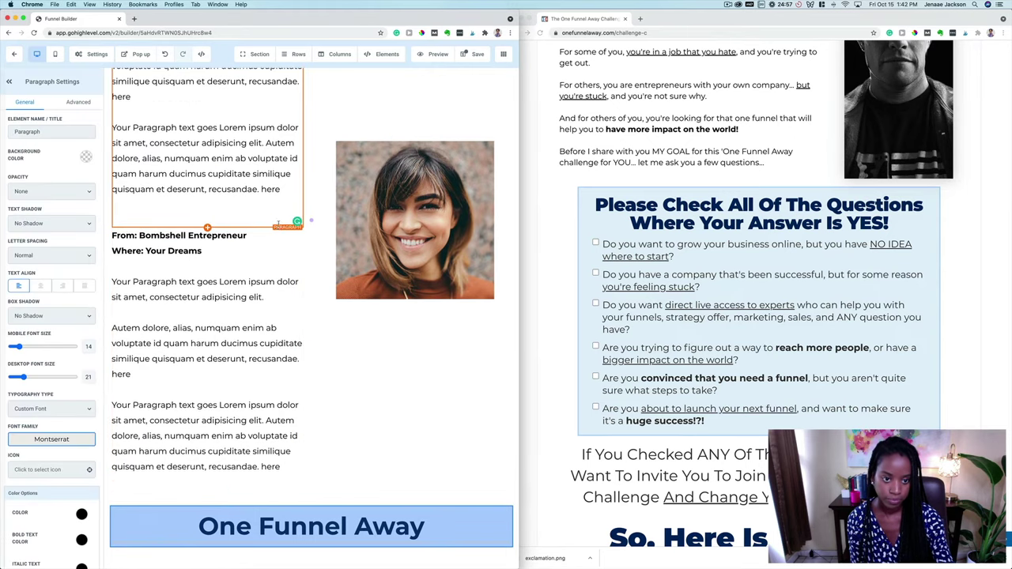
drag(278, 225, 360, 536)
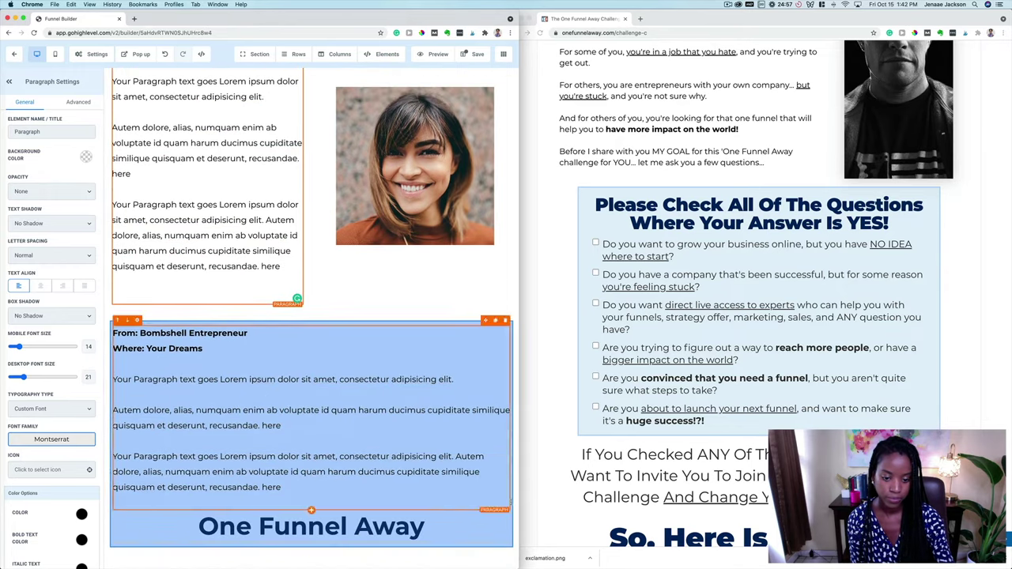
drag(489, 509, 430, 382)
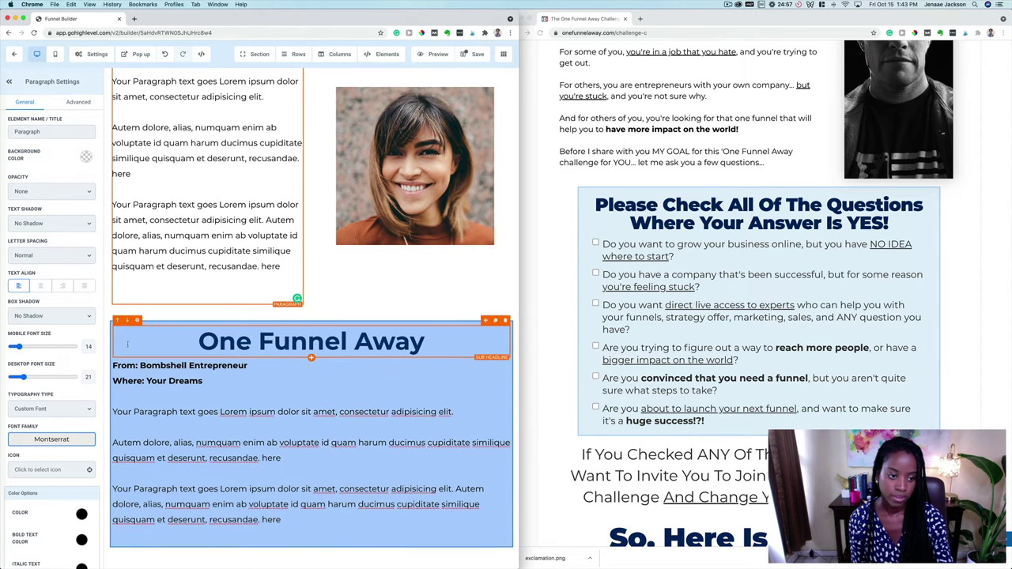
Set the light blue column's bottom padding to 36 and top padding to 51, keeping its top margin at 0
click(111, 338)
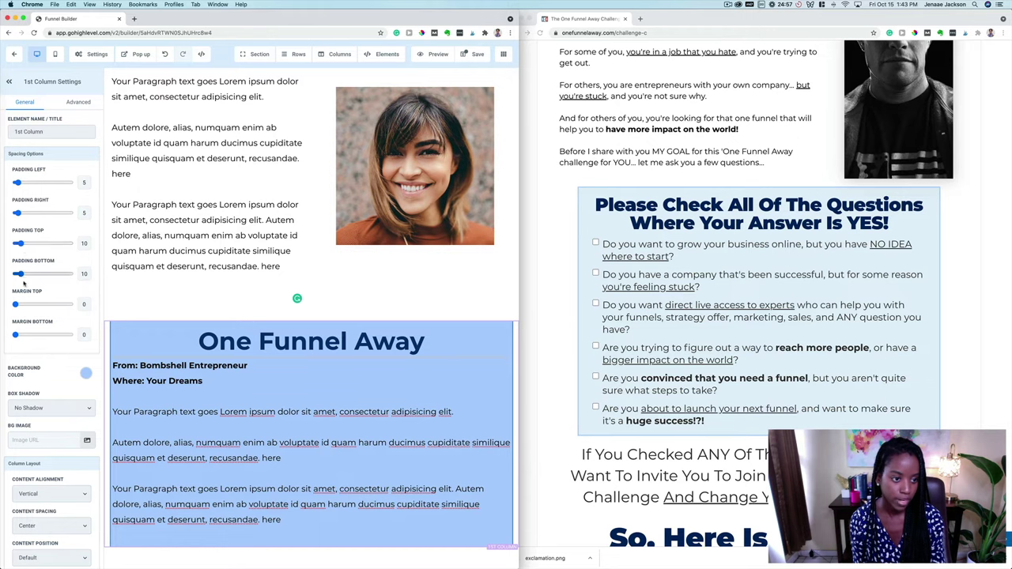
drag(20, 274, 36, 275)
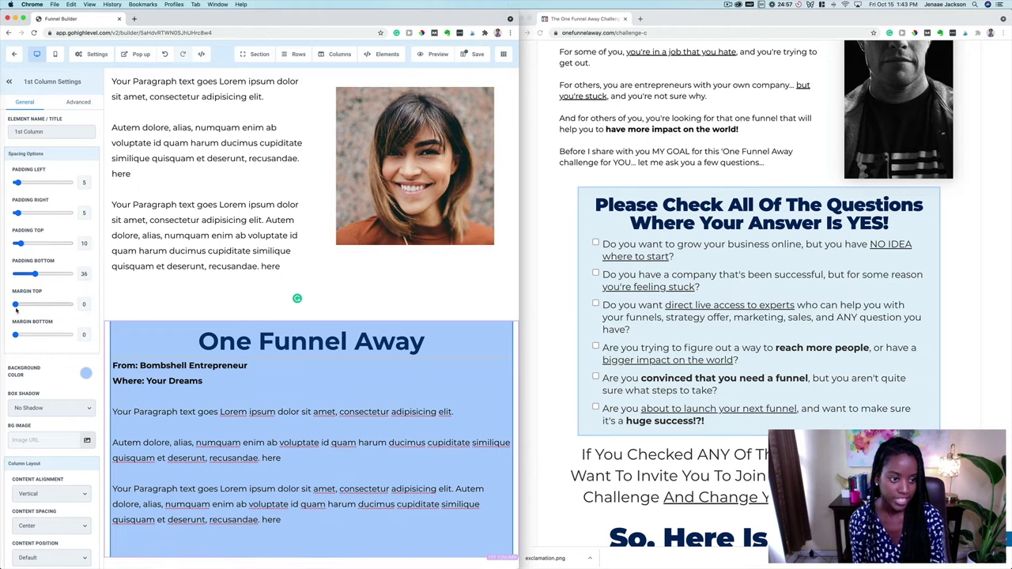
drag(15, 306, 30, 305)
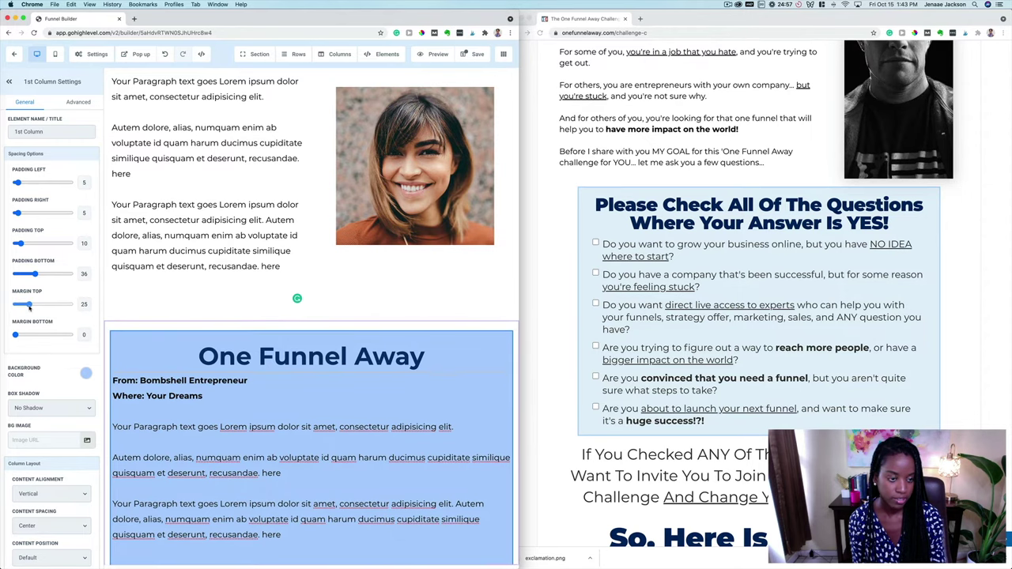
drag(29, 305, 14, 305)
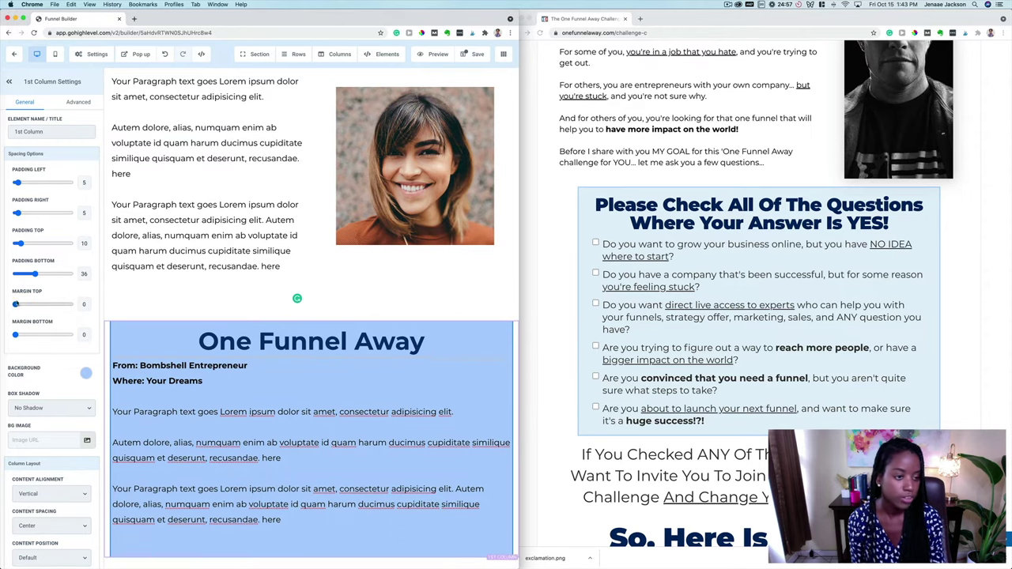
drag(24, 245, 44, 246)
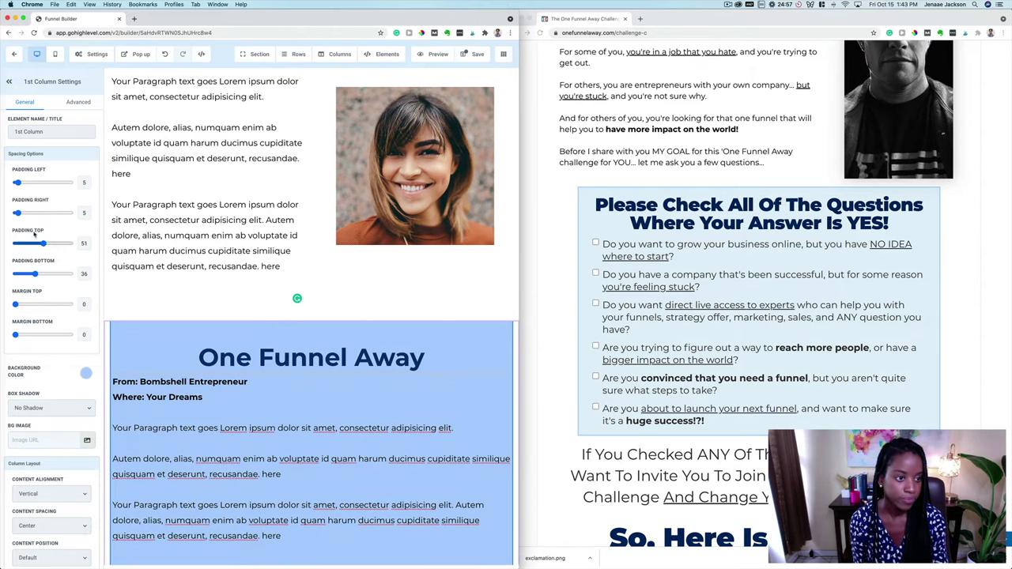
Set the light blue column's left and right padding to 29
drag(17, 213, 31, 183)
scroll(332, 375, down, 1)
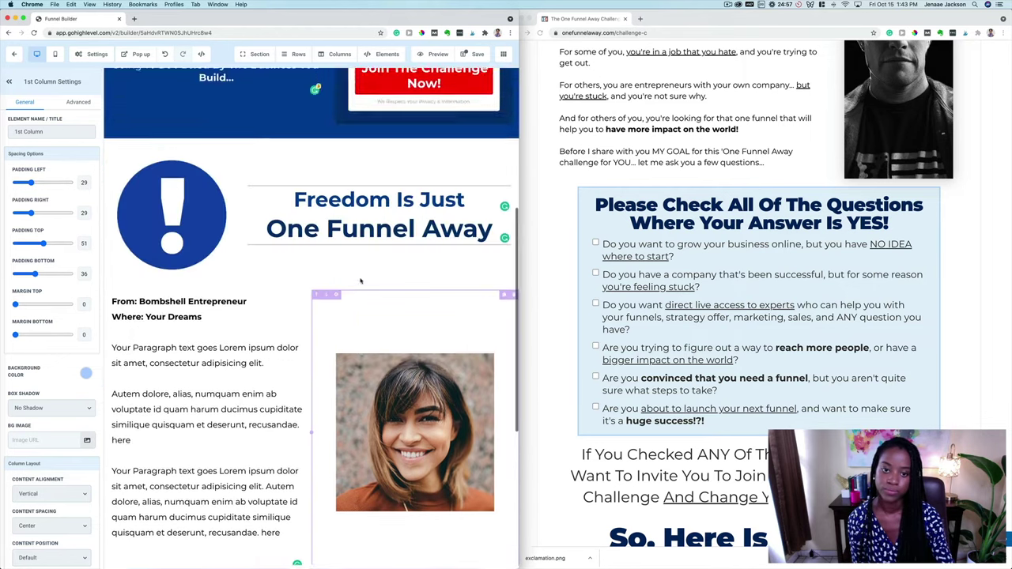
Compare the built page with the reference page, examining its invitation text, $100 bill image, value list and "Join The Challenge Now!" button
click(553, 273)
scroll(535, 284, down, 5)
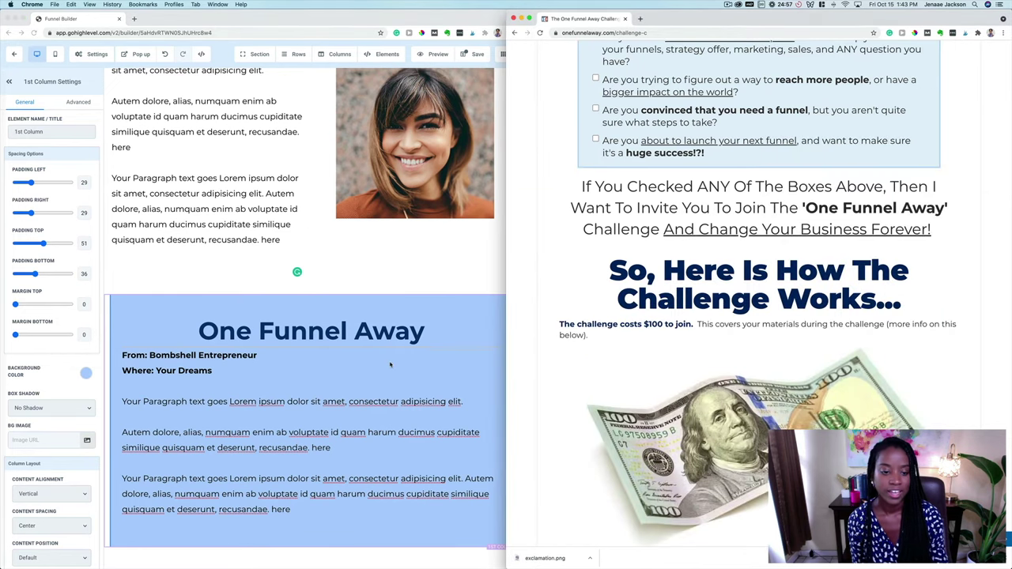
scroll(390, 364, up, 15)
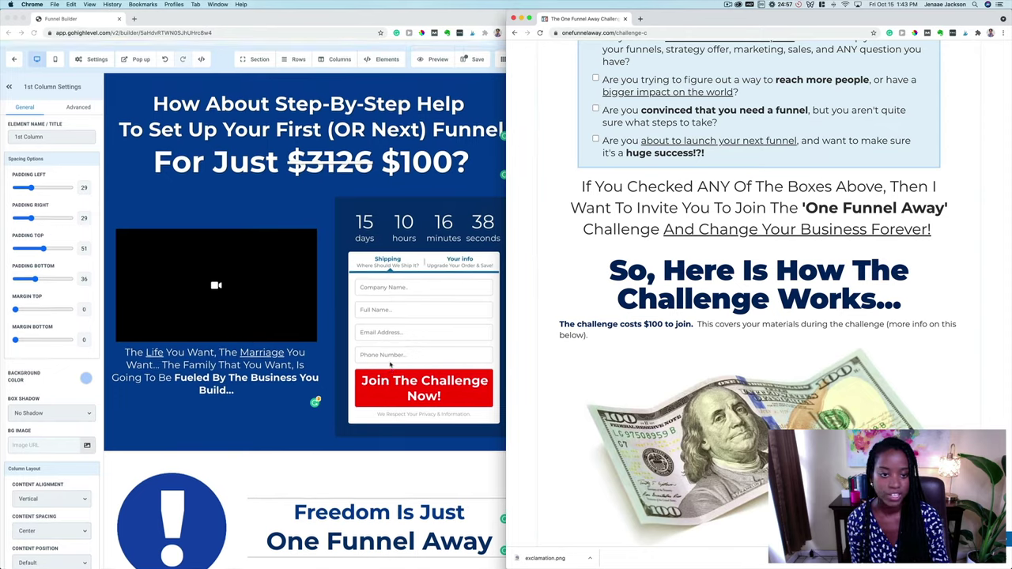
scroll(391, 365, down, 10)
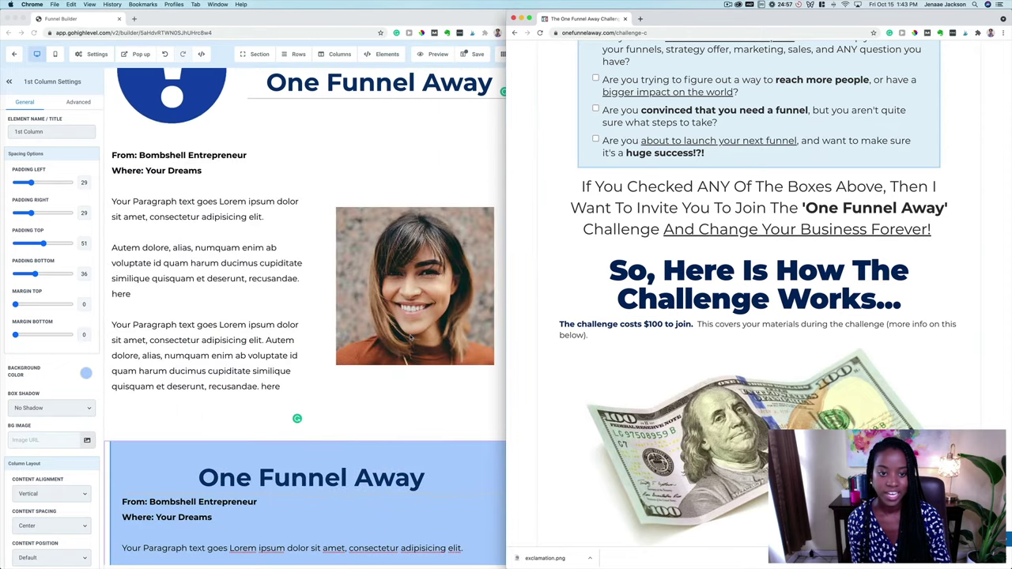
scroll(410, 336, up, 10)
scroll(410, 337, down, 12)
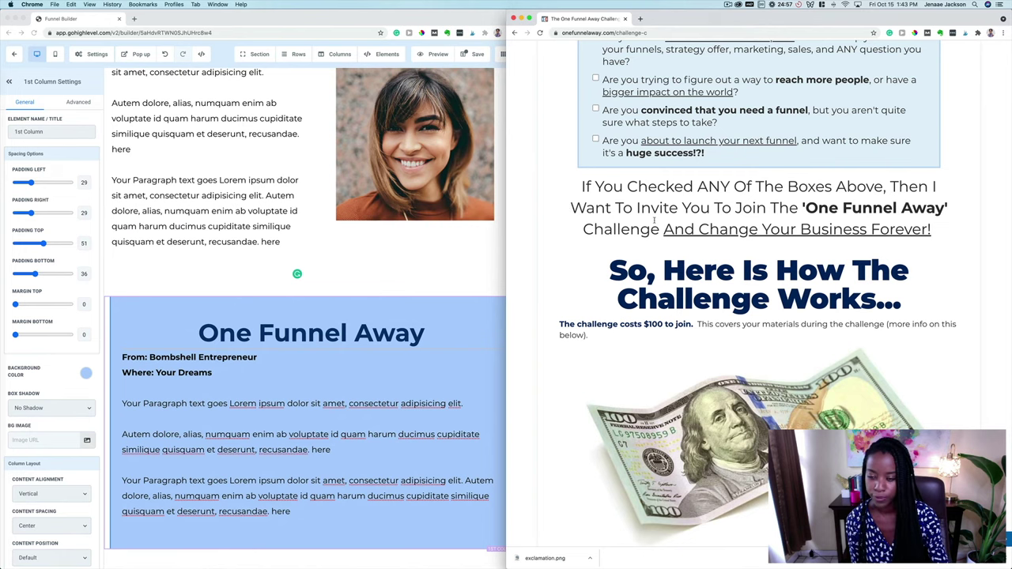
drag(654, 212, 729, 229)
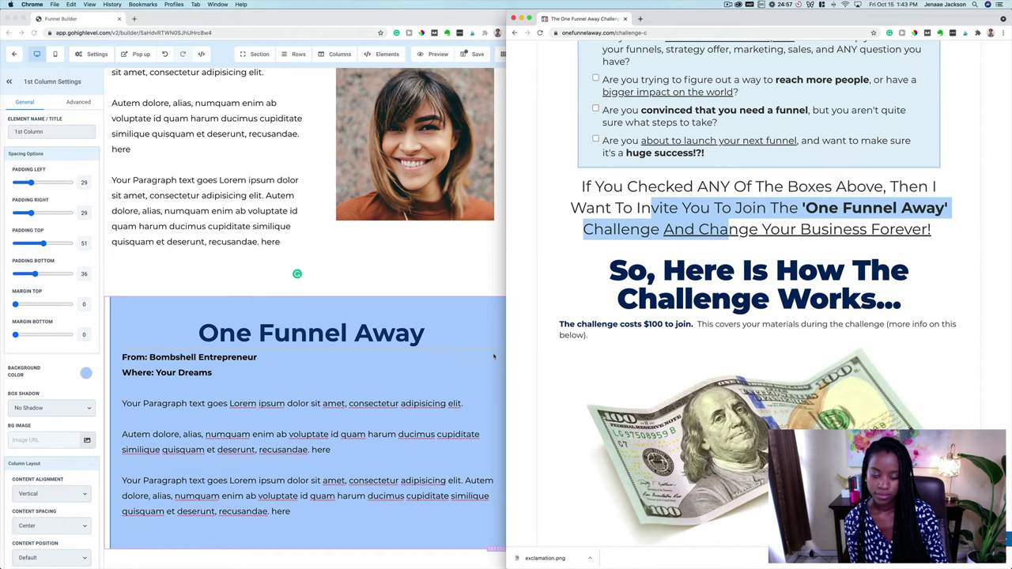
scroll(493, 357, down, 1)
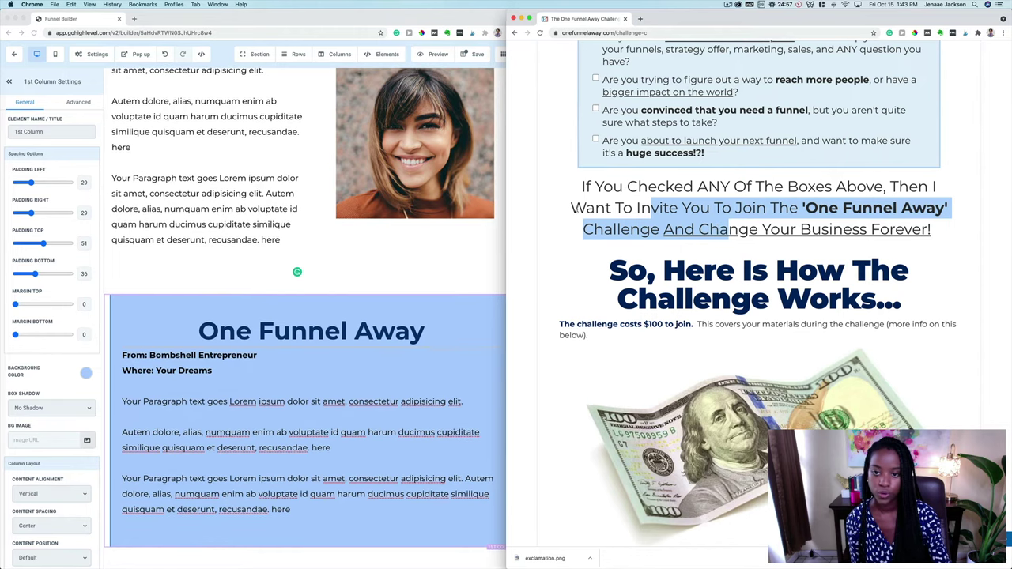
drag(582, 189, 758, 229)
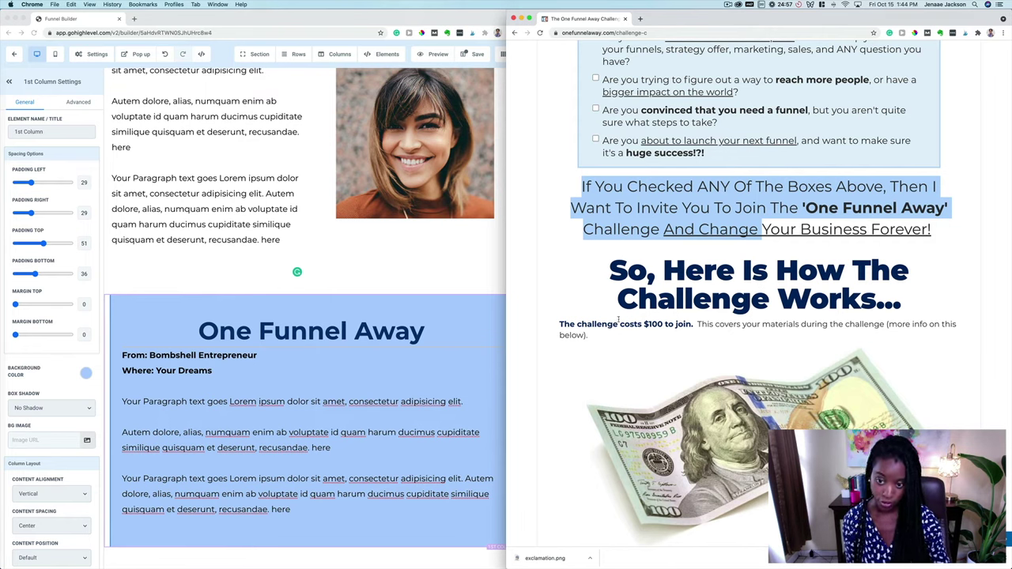
scroll(619, 320, down, 3)
right_click(709, 192)
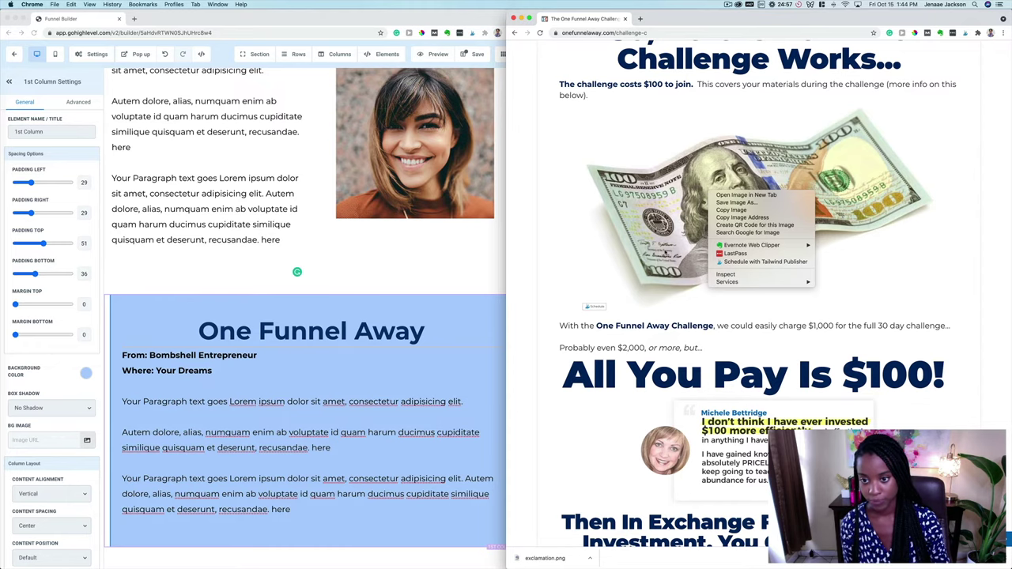
key(Escape)
scroll(664, 250, down, 10)
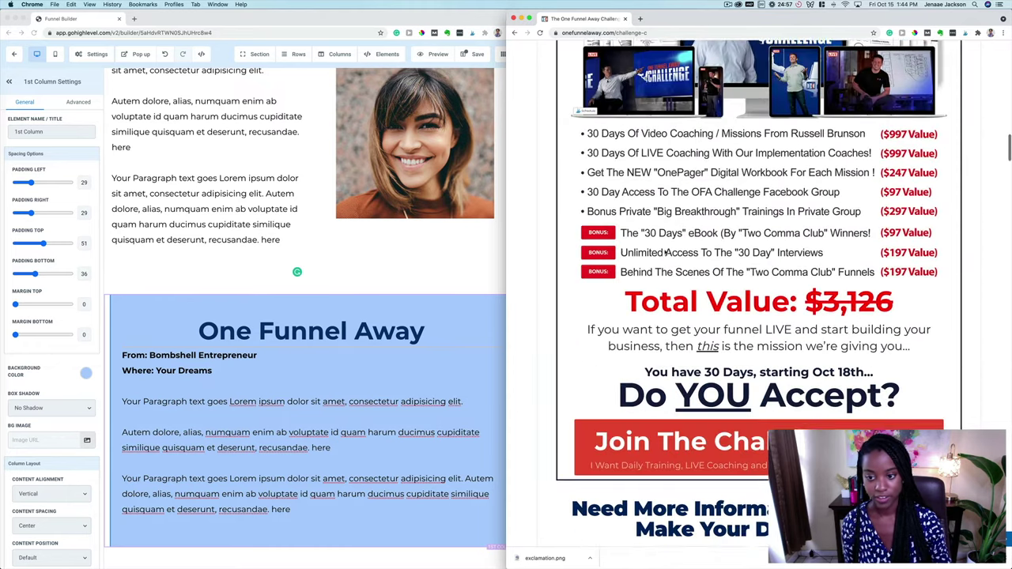
scroll(666, 248, down, 3)
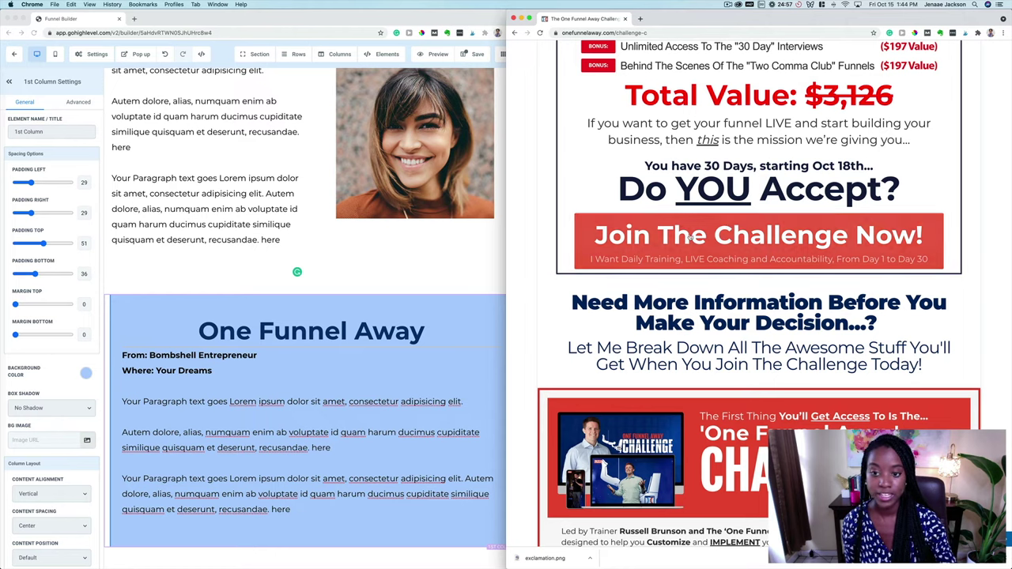
Add a button element below the letter paragraph, in the column beside the woman's photo
click(378, 54)
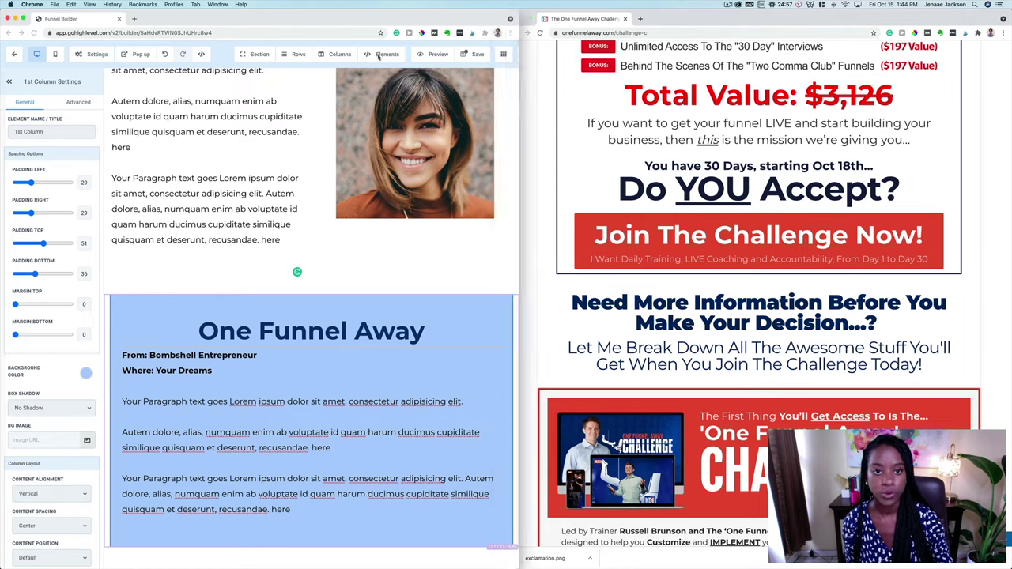
click(387, 72)
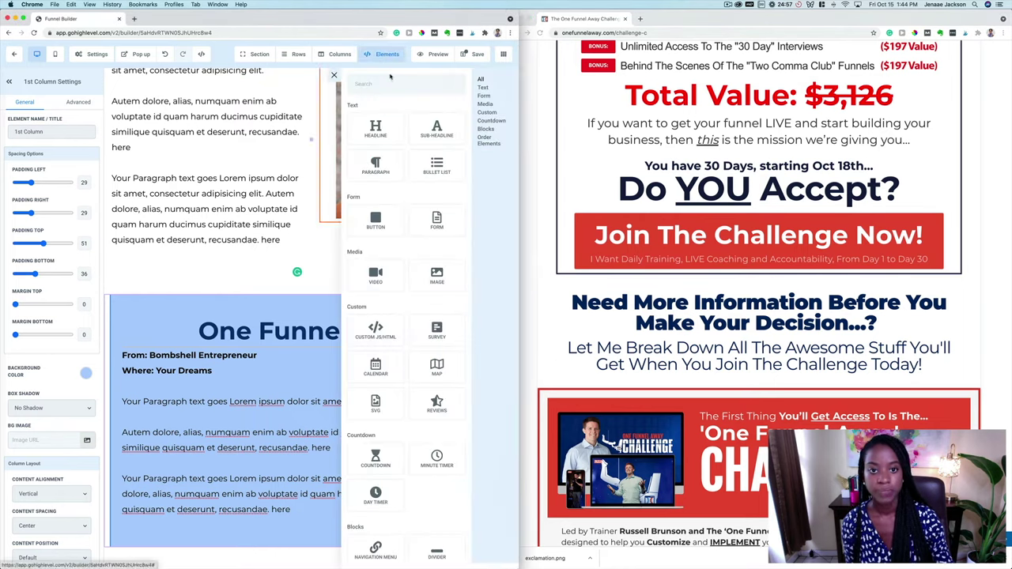
drag(376, 219, 210, 257)
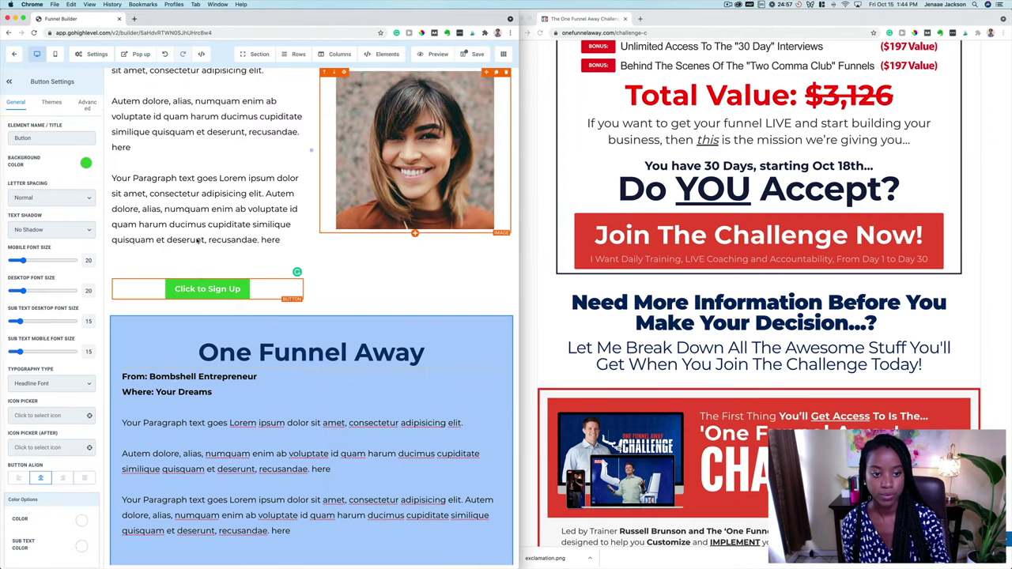
Set the new button's background color to bright red and look through its font, spacing and text options
click(87, 163)
click(43, 230)
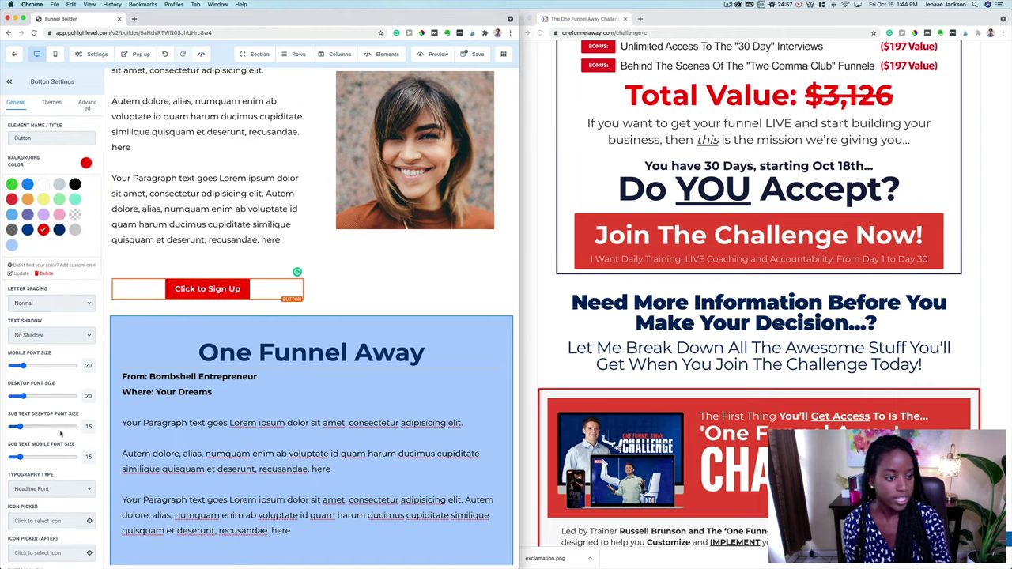
scroll(60, 434, down, 3)
scroll(60, 434, up, 3)
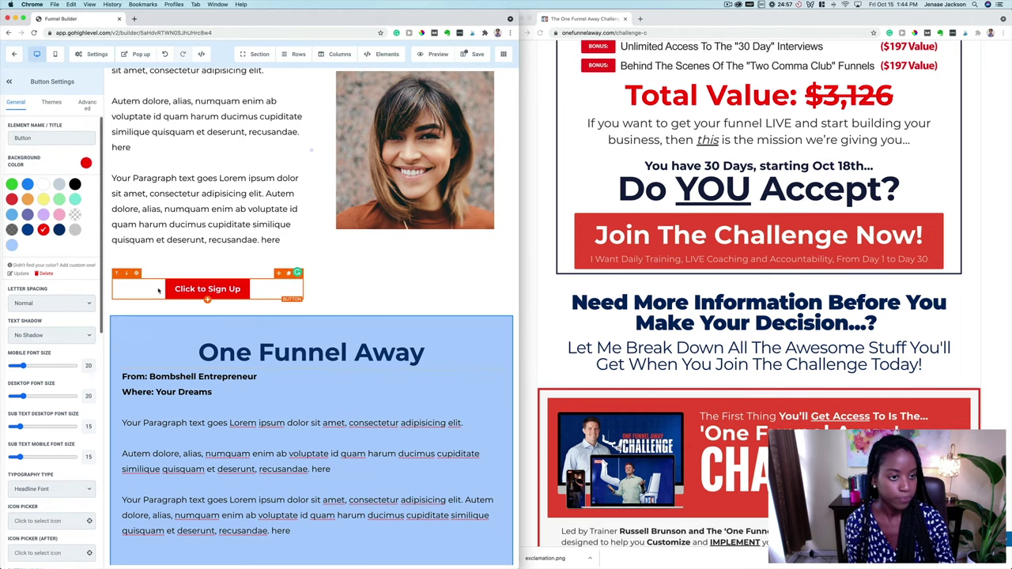
scroll(57, 275, down, 5)
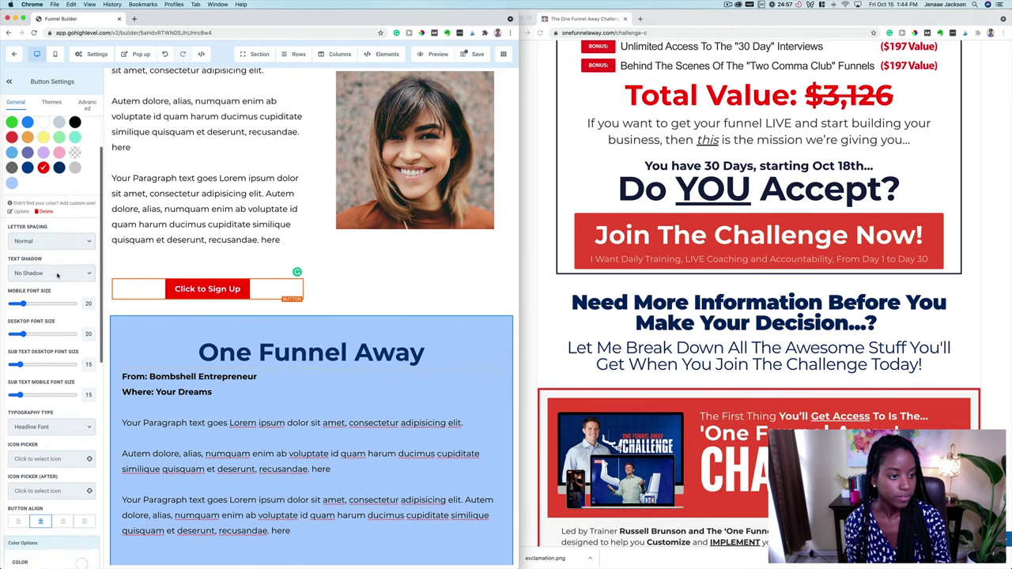
scroll(57, 275, down, 5)
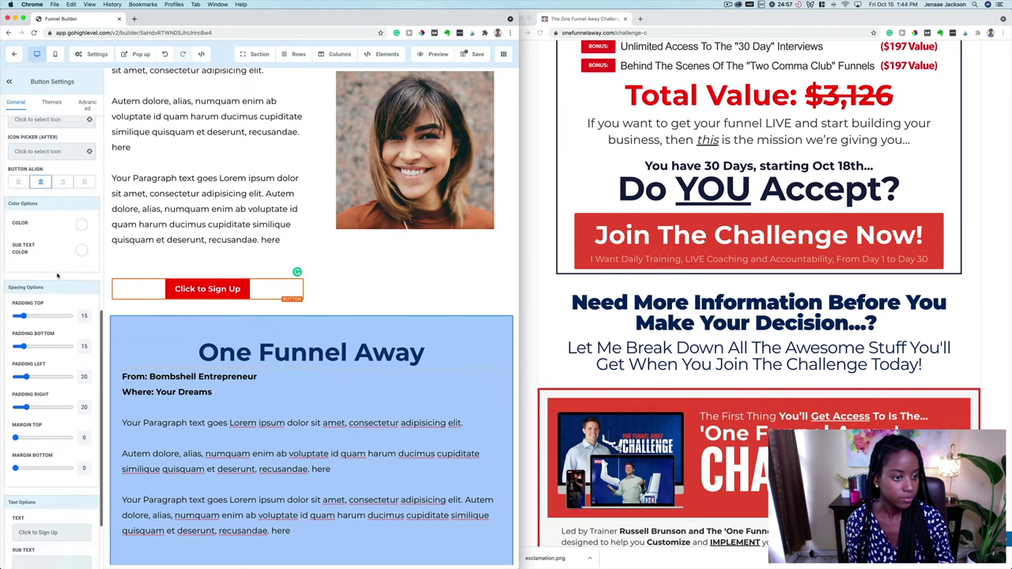
scroll(57, 274, up, 10)
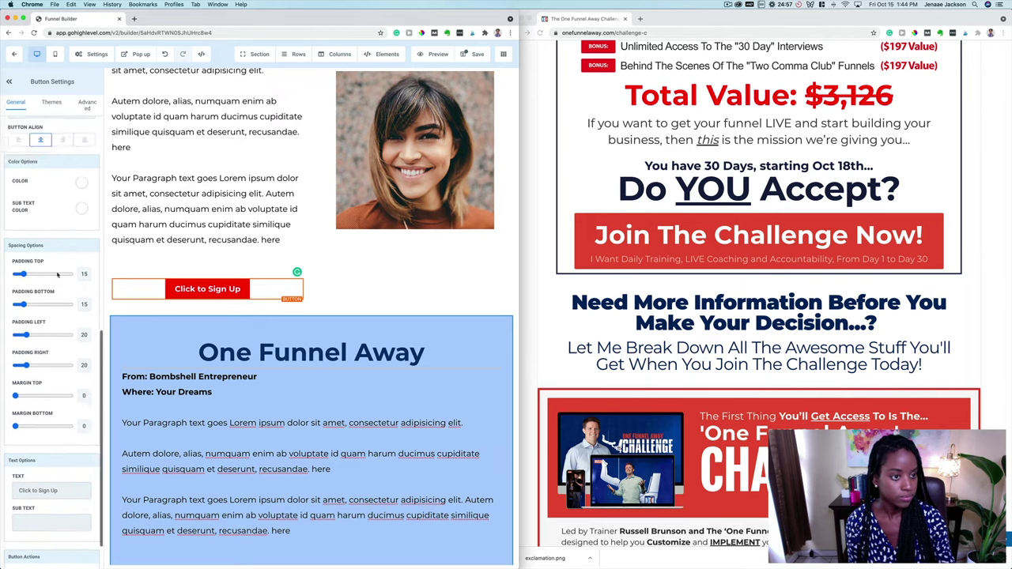
Try the blue theme on the "Click to Sign Up" button, but settle on the dark red theme
click(51, 114)
click(66, 174)
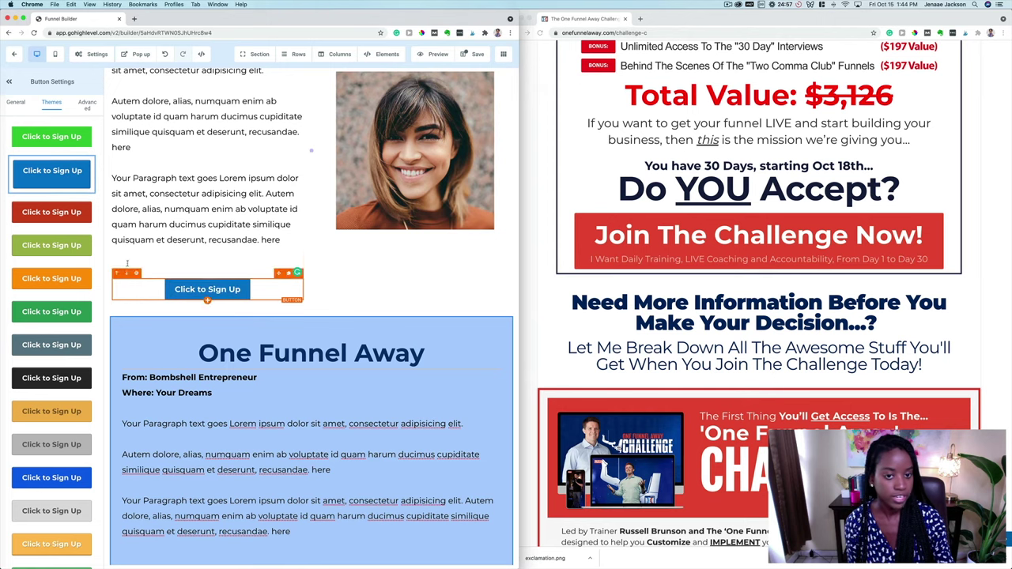
click(79, 212)
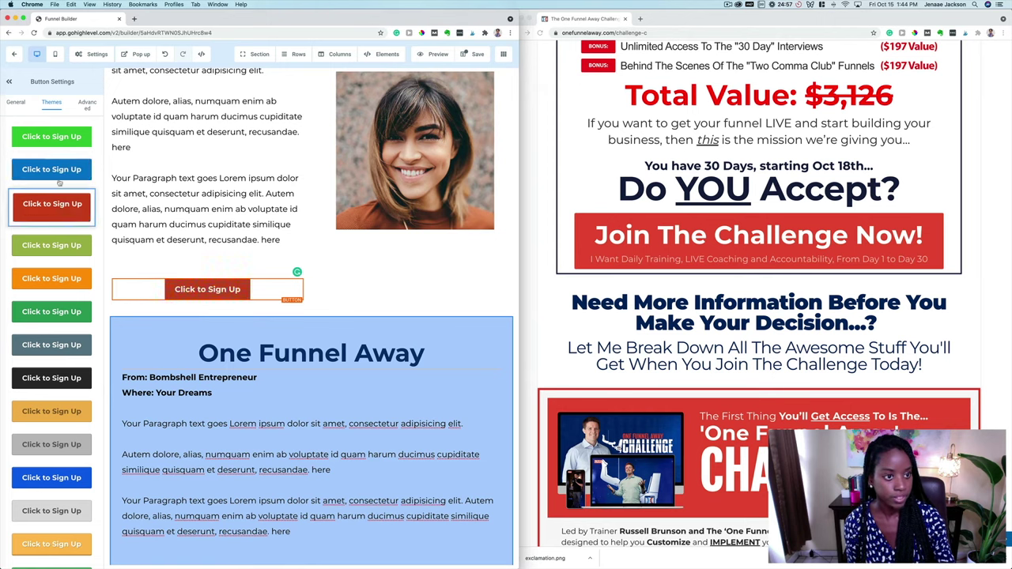
click(18, 107)
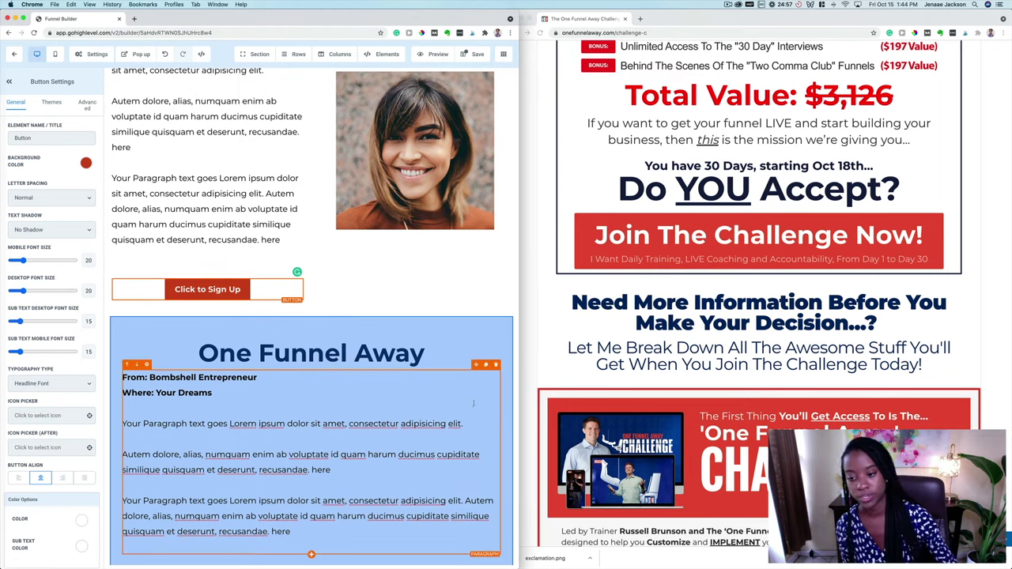
Review the remaining reference page sections, including the three step boxes and the mission headline, and return to its beginning
scroll(719, 388, down, 6)
scroll(719, 388, down, 10)
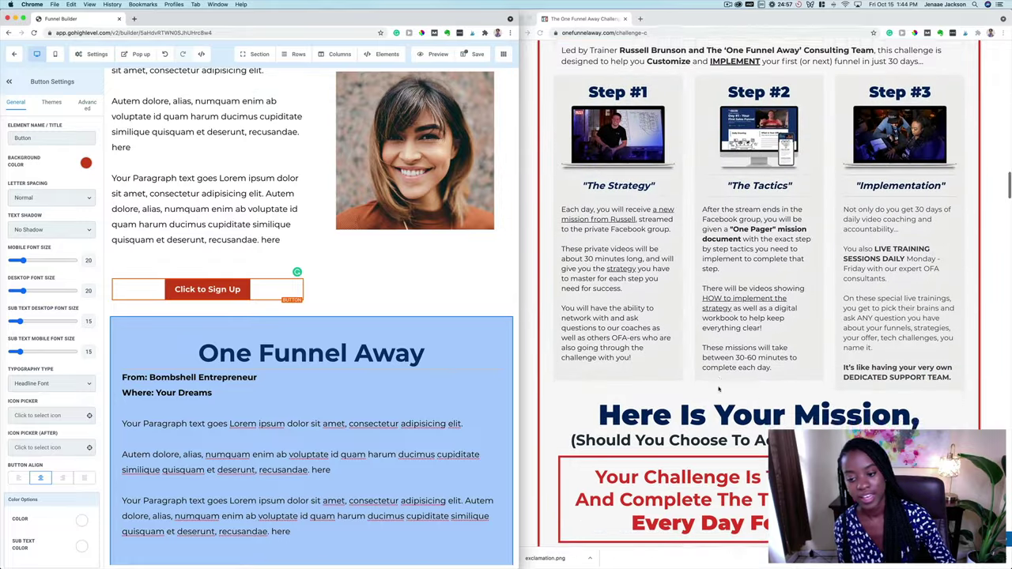
scroll(719, 389, down, 5)
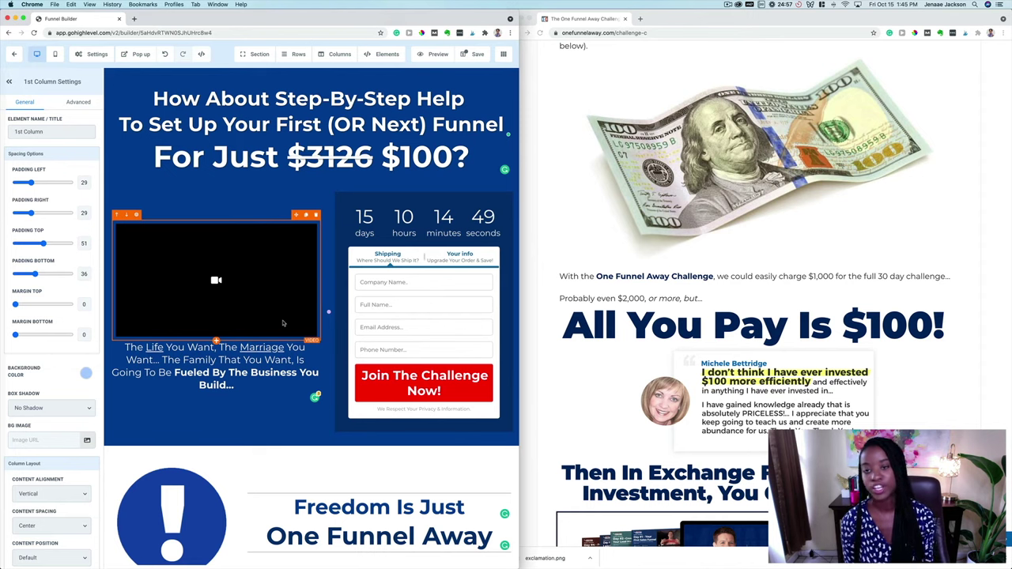
scroll(766, 293, up, 15)
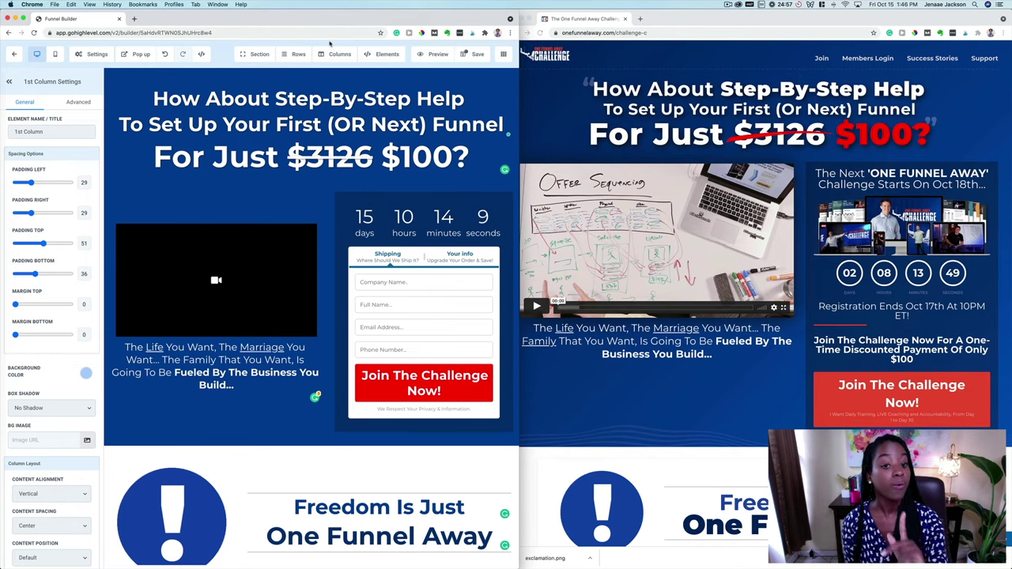
Check the whole page in the mobile layout, from the main headline to the light blue column, and return to the desktop layout
click(55, 54)
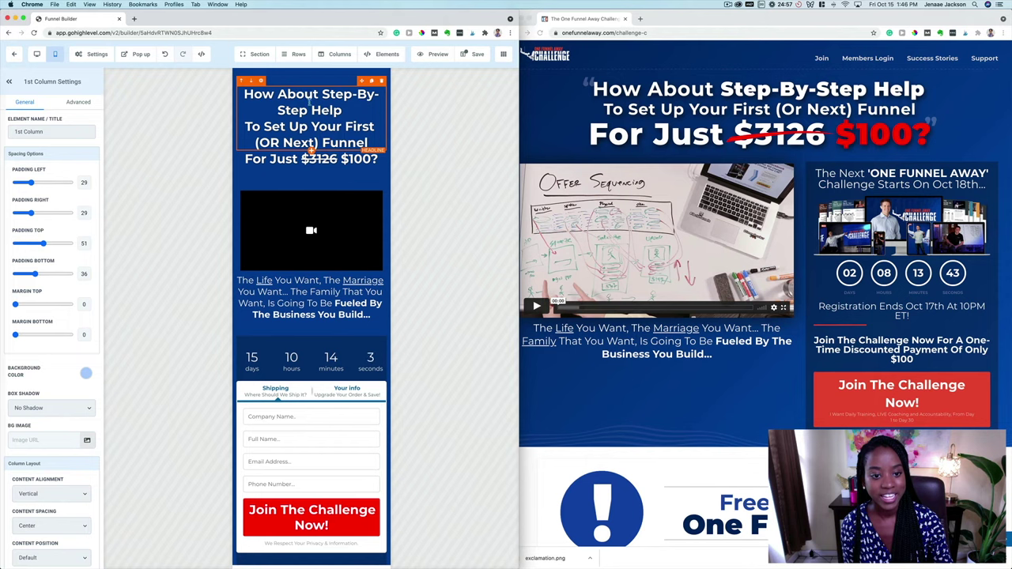
click(344, 256)
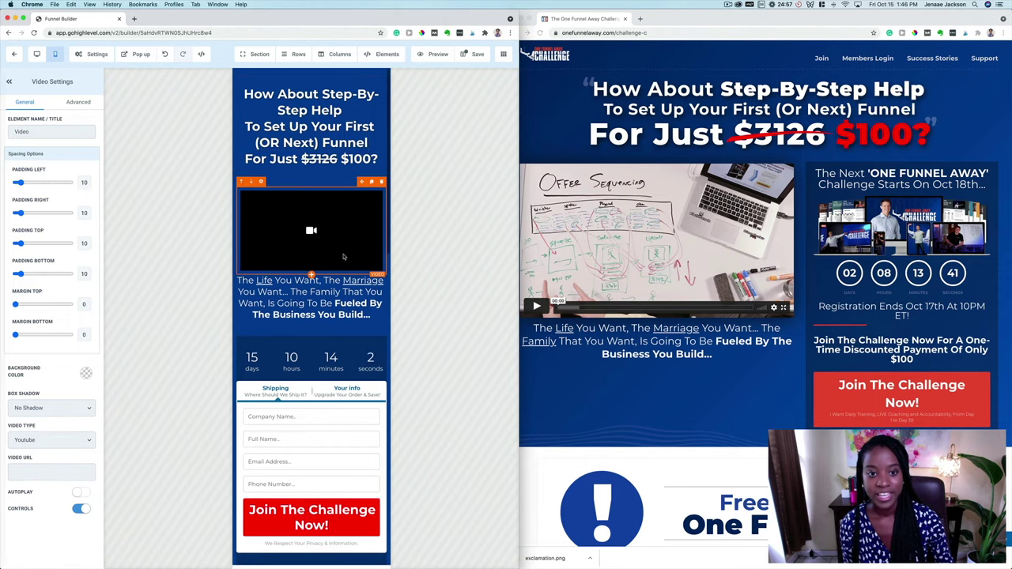
scroll(345, 186, down, 15)
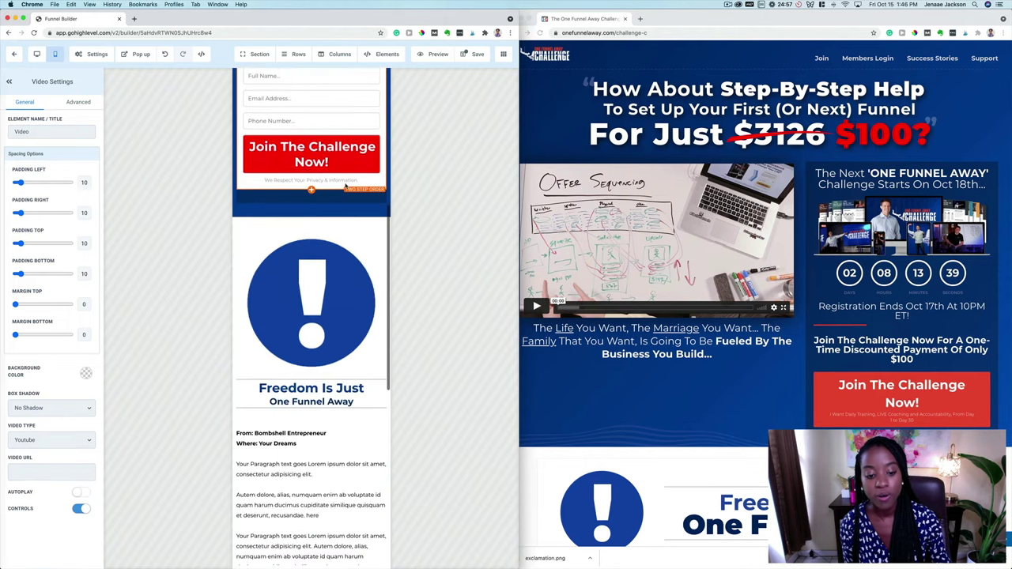
scroll(345, 186, down, 5)
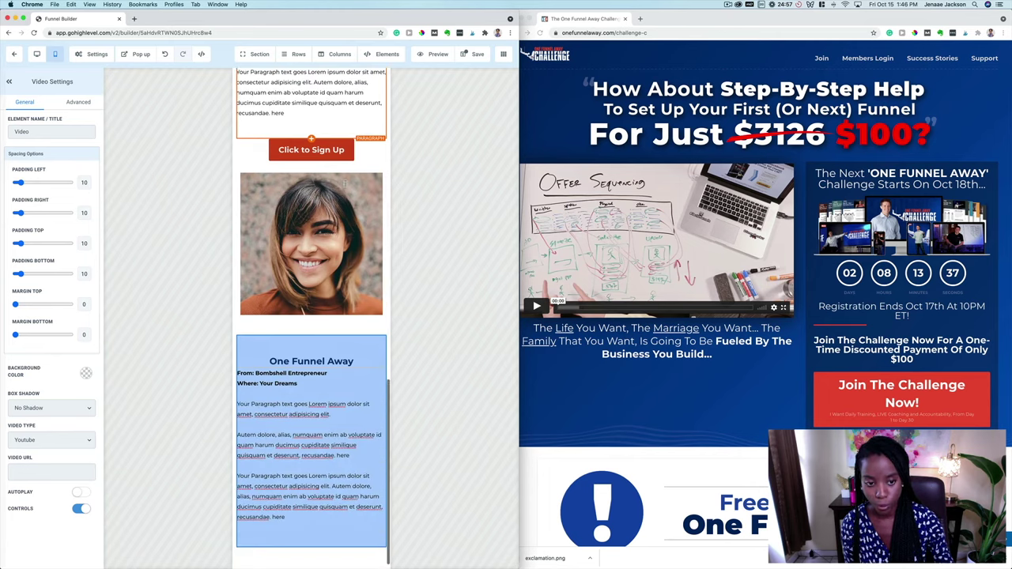
scroll(345, 186, up, 9)
scroll(345, 186, up, 10)
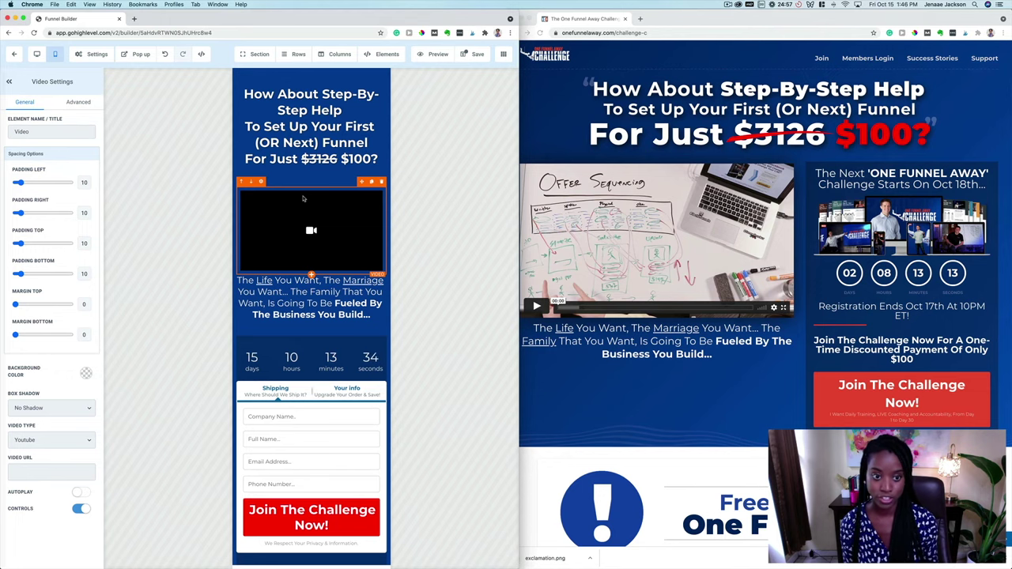
click(37, 55)
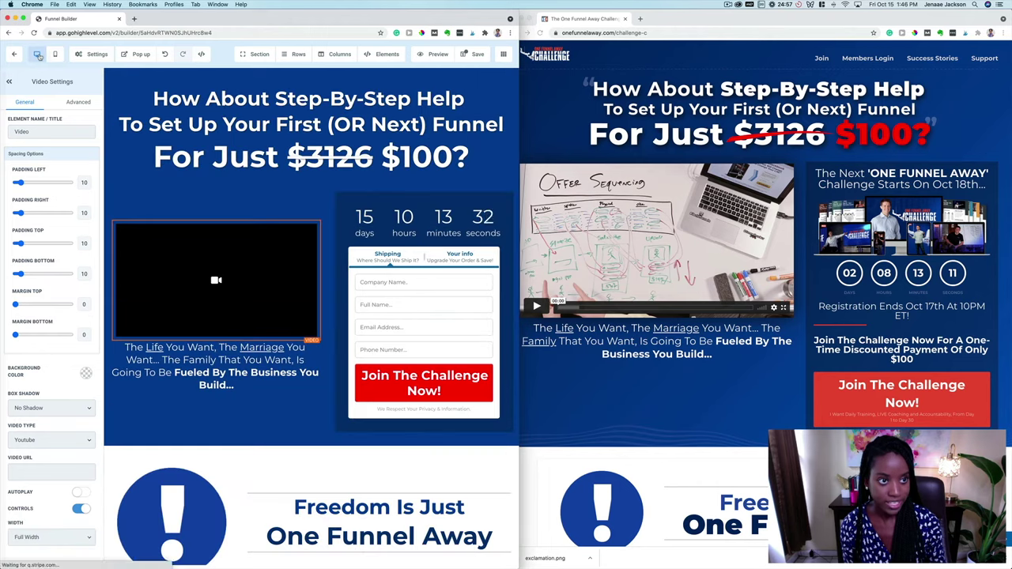
Save the page and preview it in a new tab, checking it down to the sign-up button and light blue column
click(477, 56)
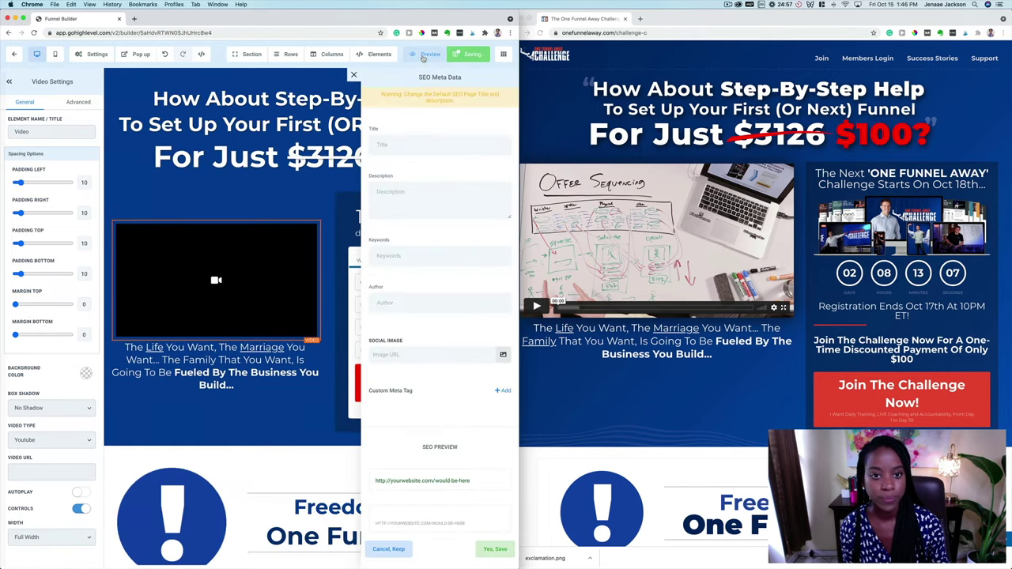
click(426, 54)
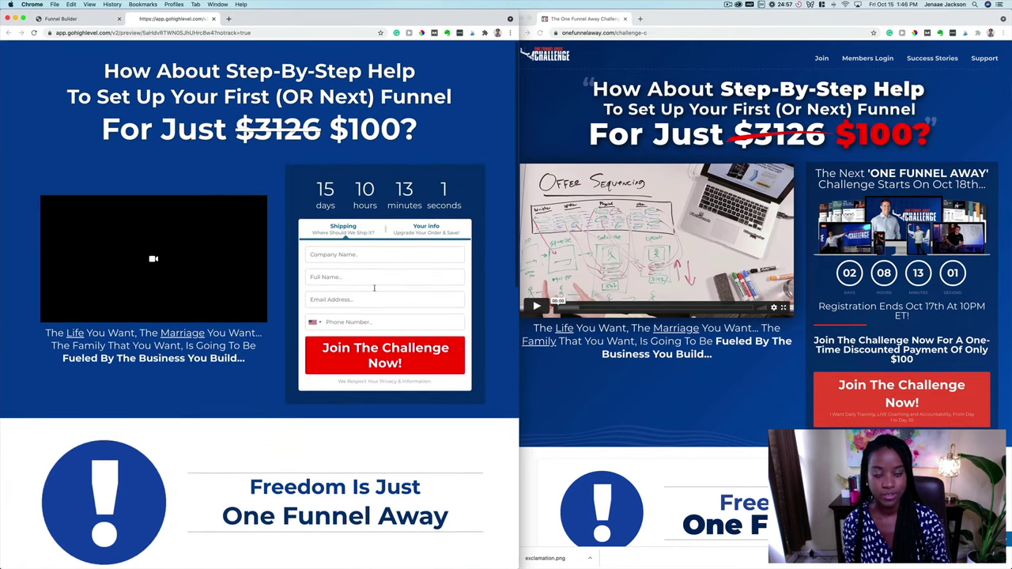
scroll(375, 291, down, 10)
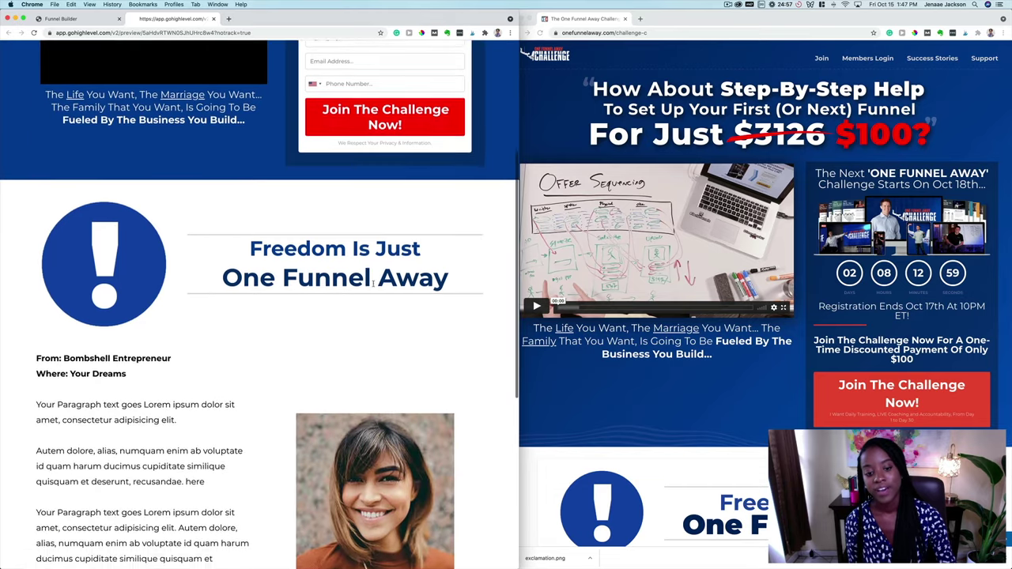
scroll(660, 326, down, 10)
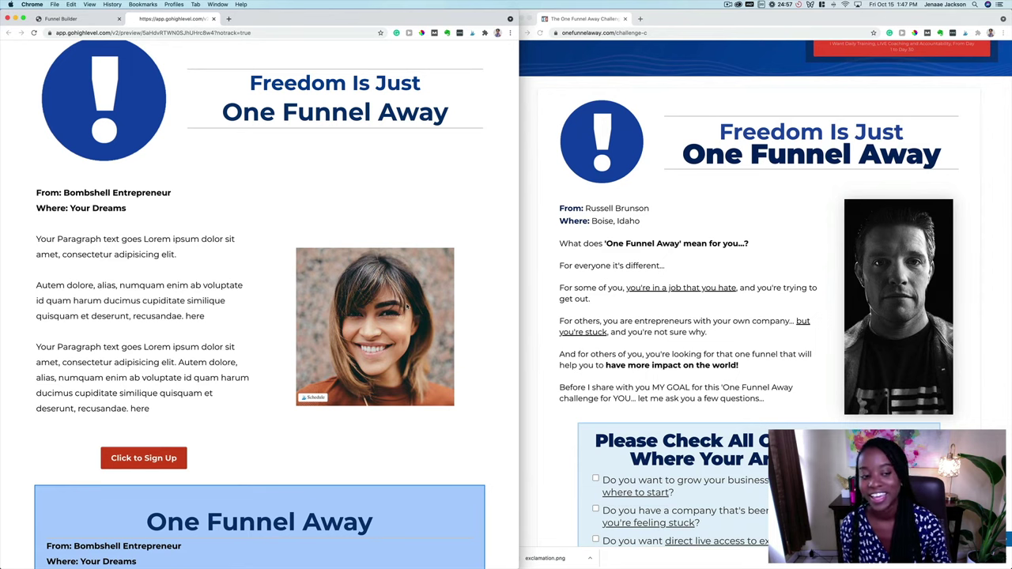
Return to the beginning of the previewed page and the reference page, and close the preview
scroll(406, 306, up, 11)
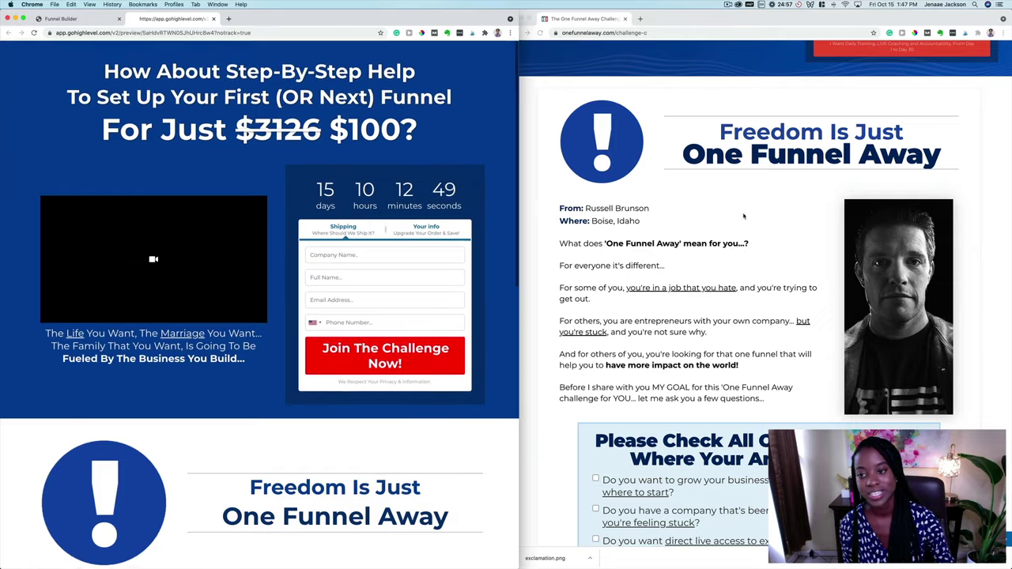
scroll(657, 238, up, 10)
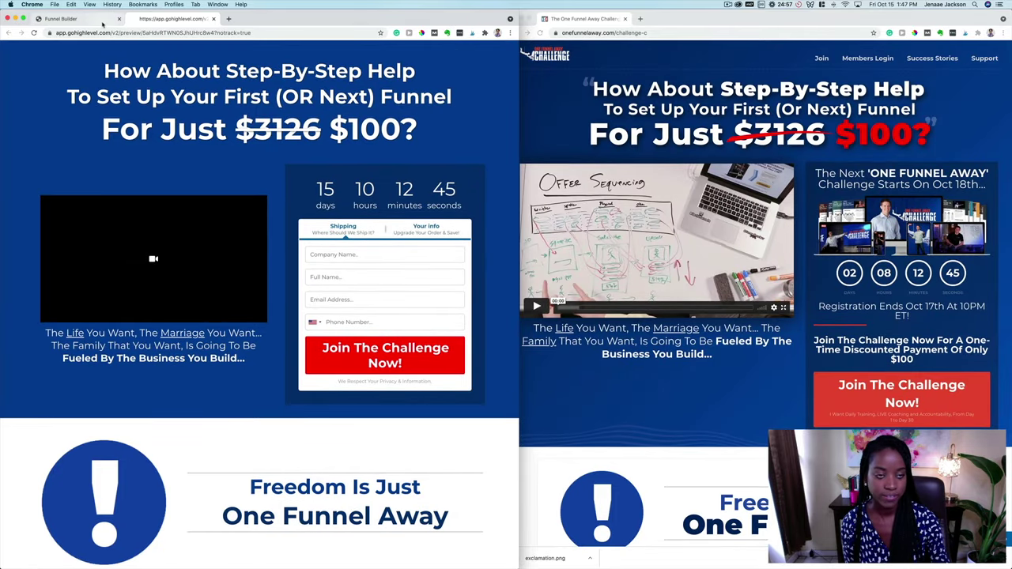
click(214, 18)
click(214, 19)
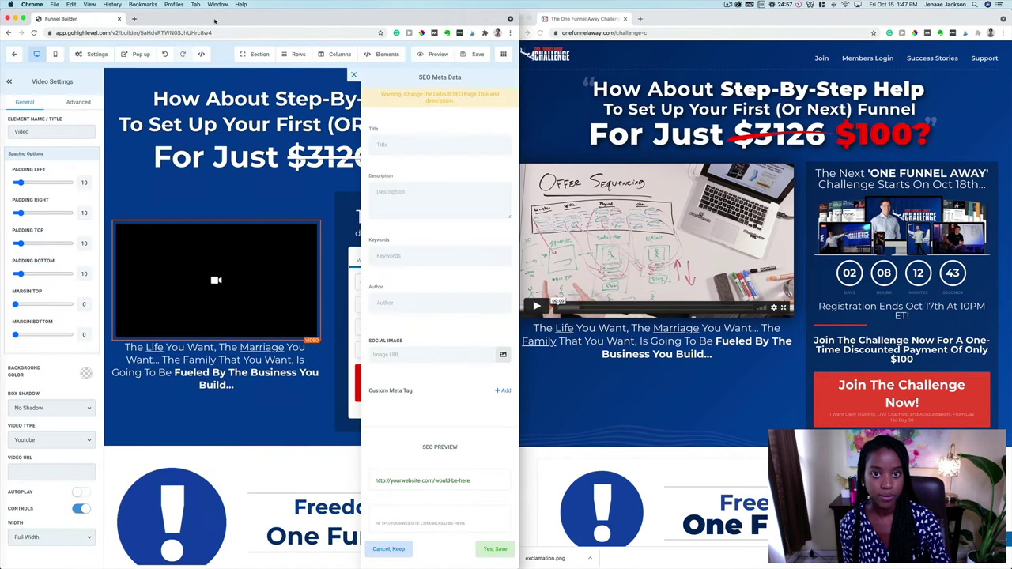
Save the page and leave the builder for the funnel's steps overview
click(474, 54)
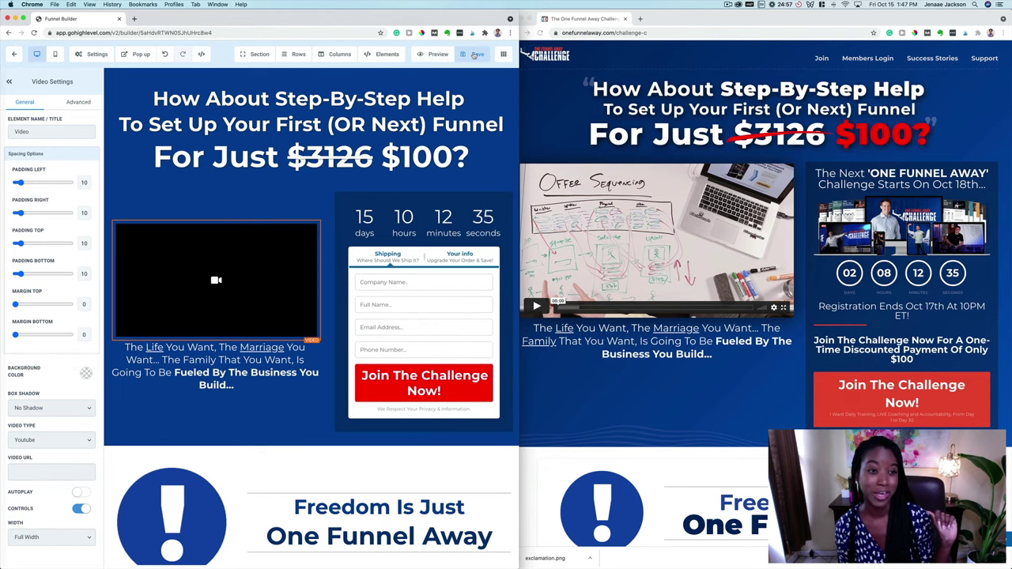
click(14, 54)
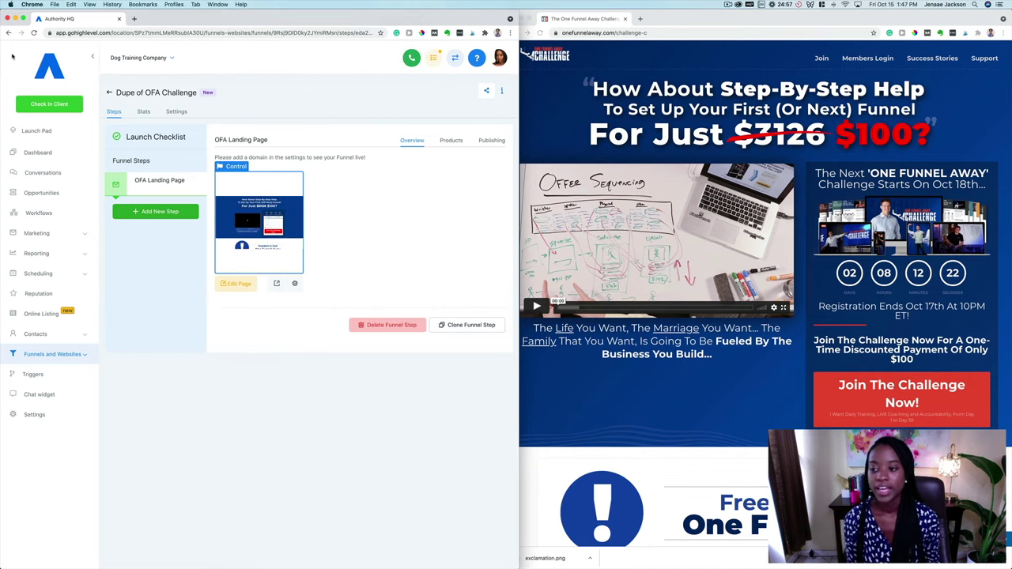
Start a new funnel step named "OFA ClickFunnels Transfer" with the path "ofa-cf-transfer"
click(143, 215)
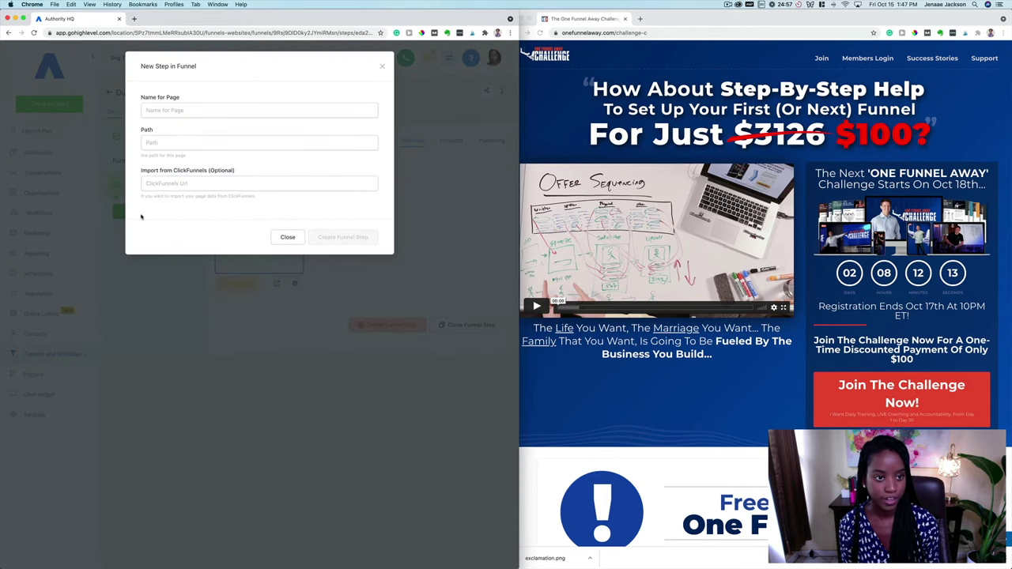
click(182, 112)
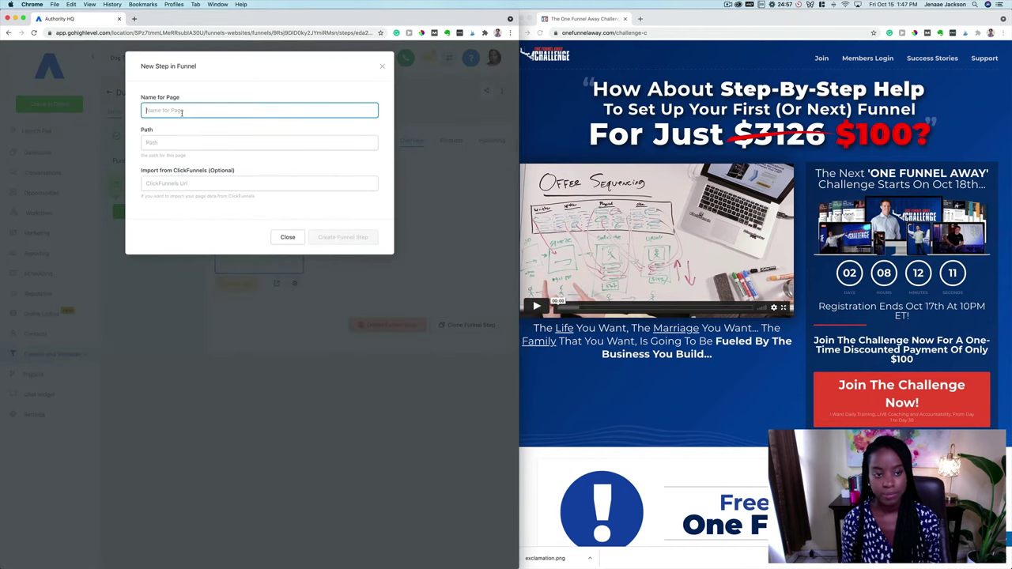
text(OFA )
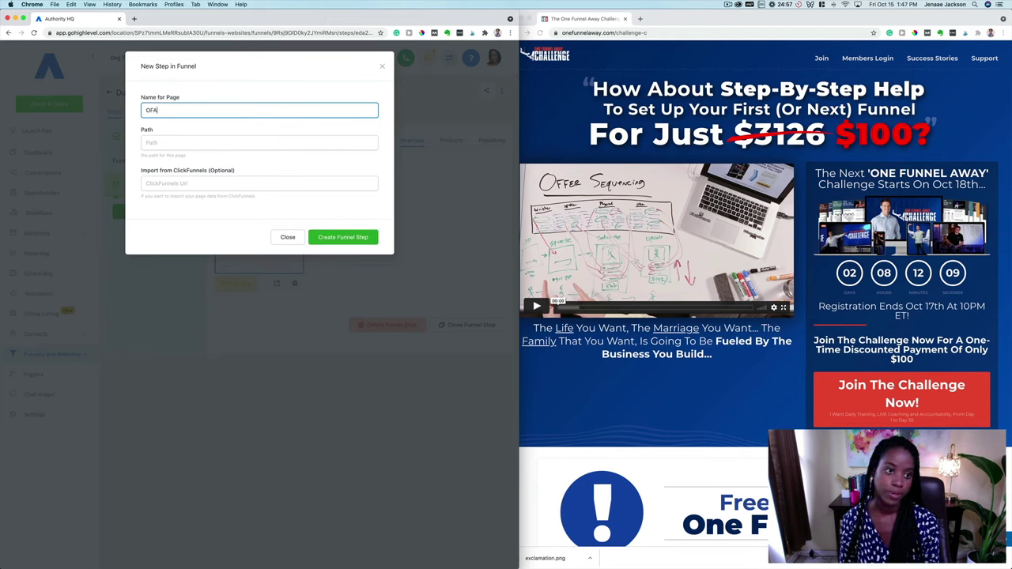
text(ClickFunne)
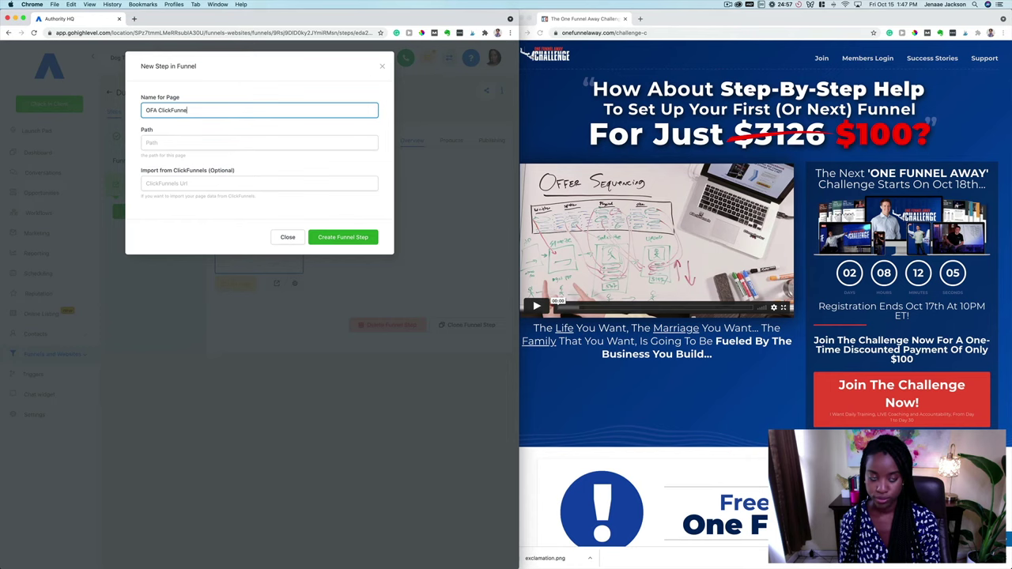
text(ls Transc)
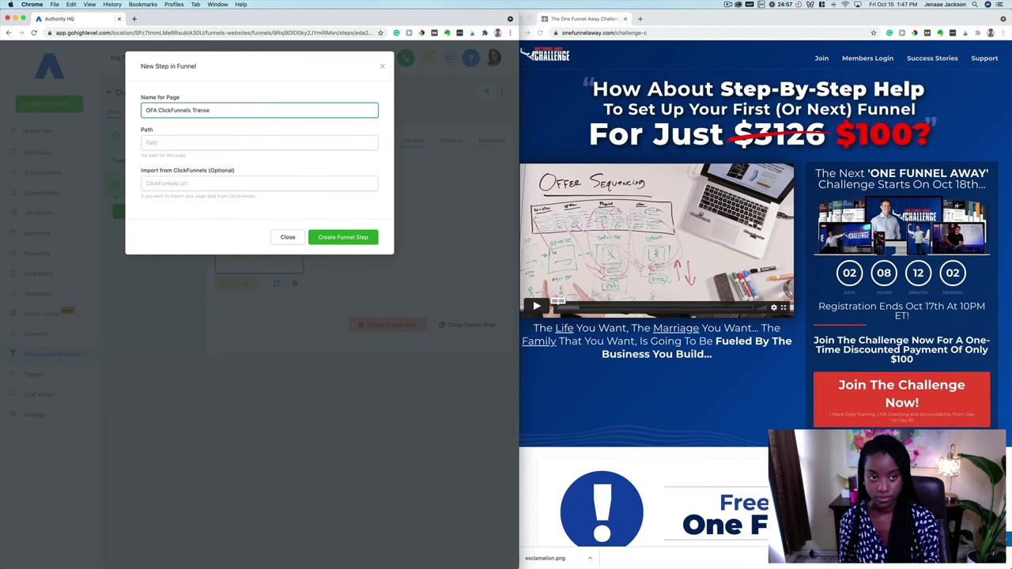
key(BackSpace)
text(fer)
click(192, 142)
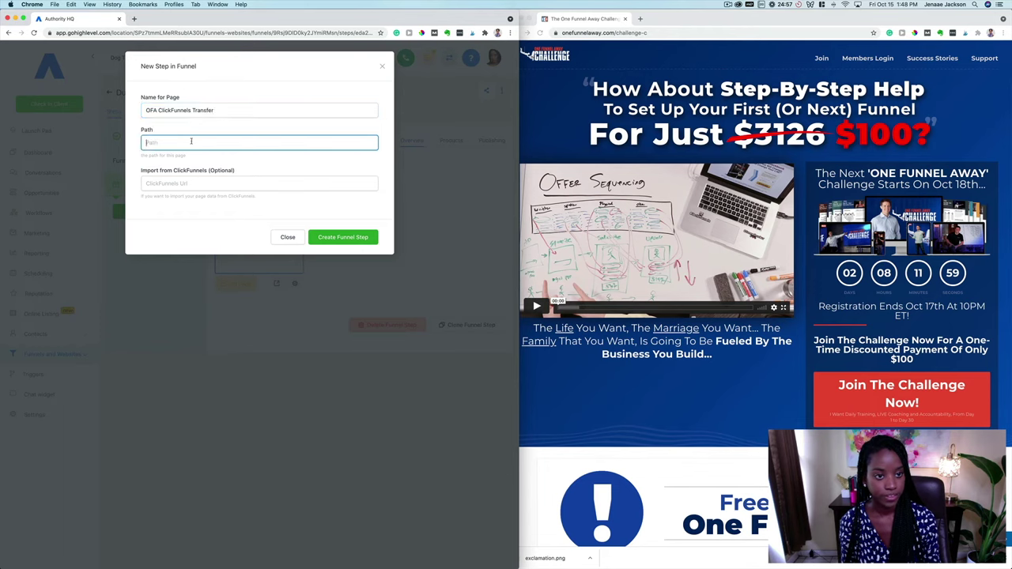
text(ofa)
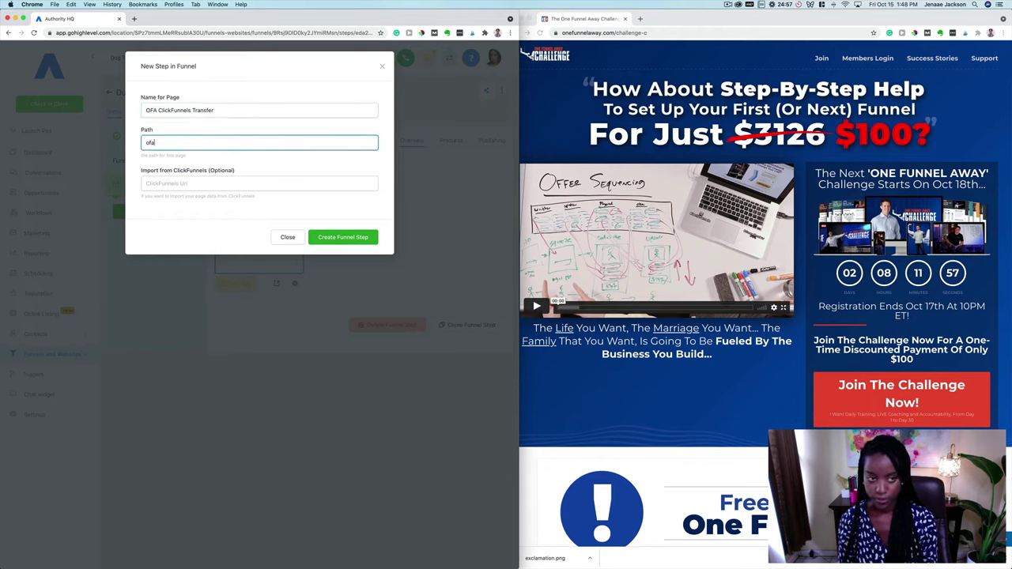
text(-cf-transfer)
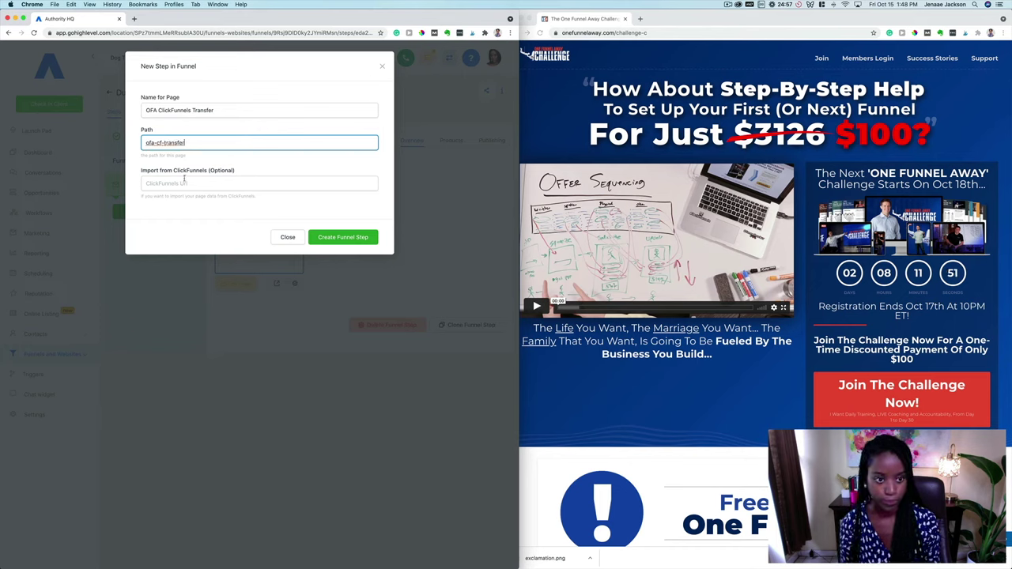
click(187, 187)
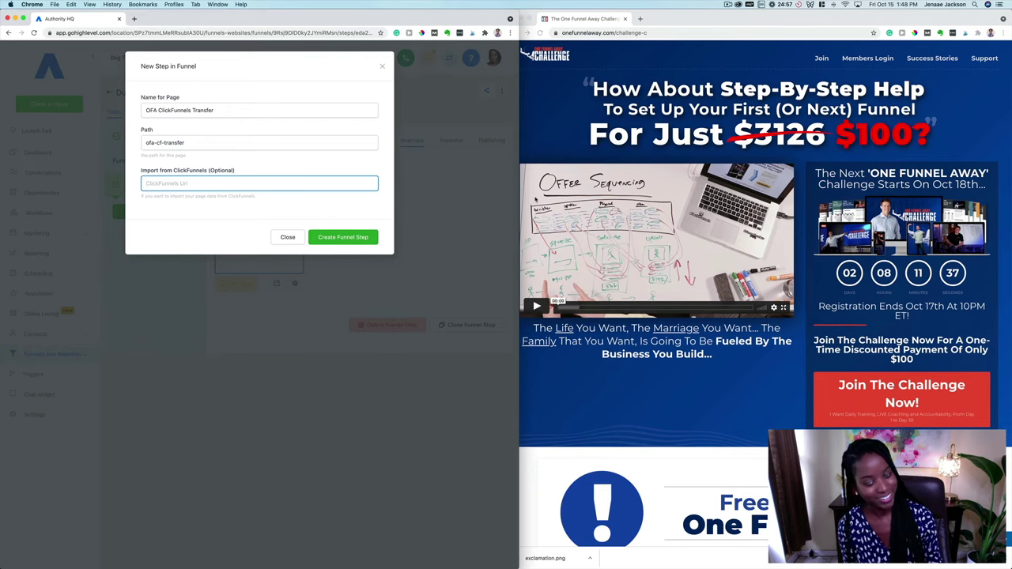
click(765, 43)
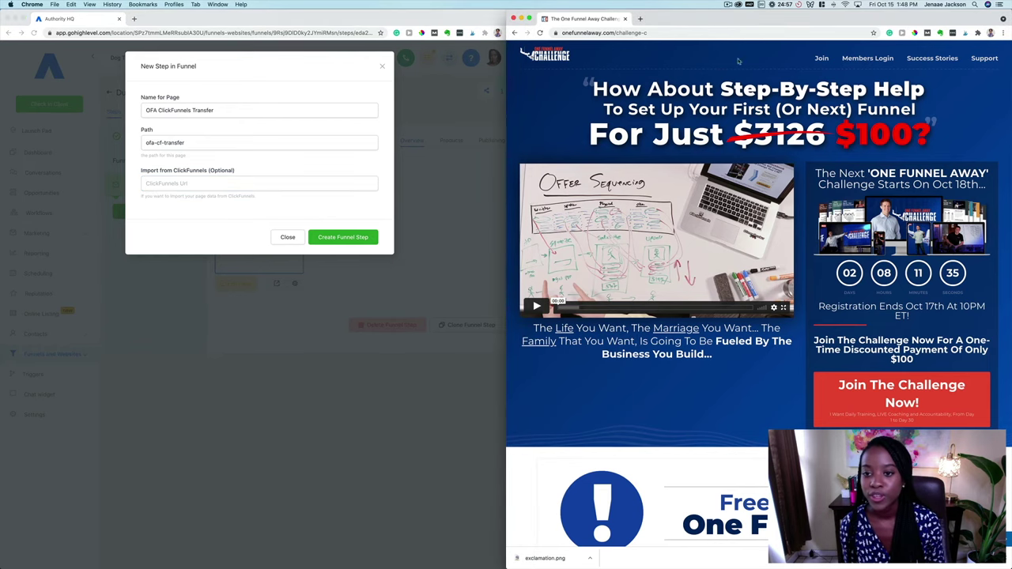
click(711, 33)
key(super+c)
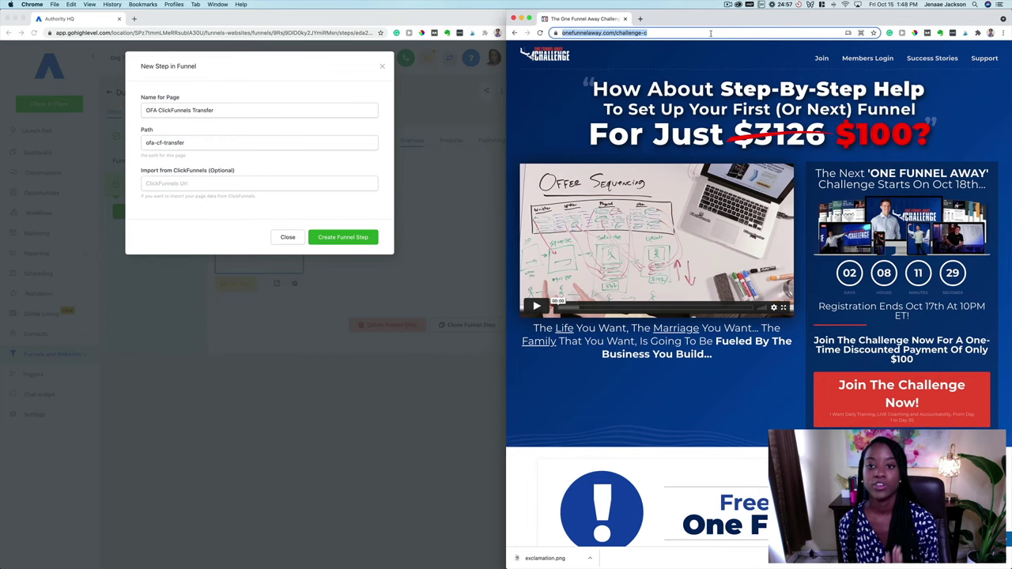
click(220, 184)
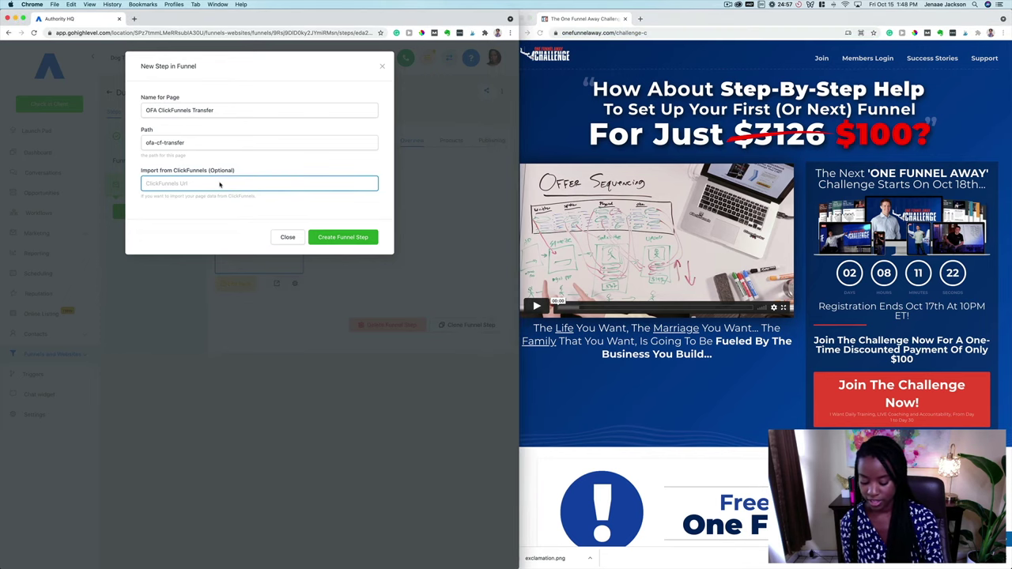
key(super+v)
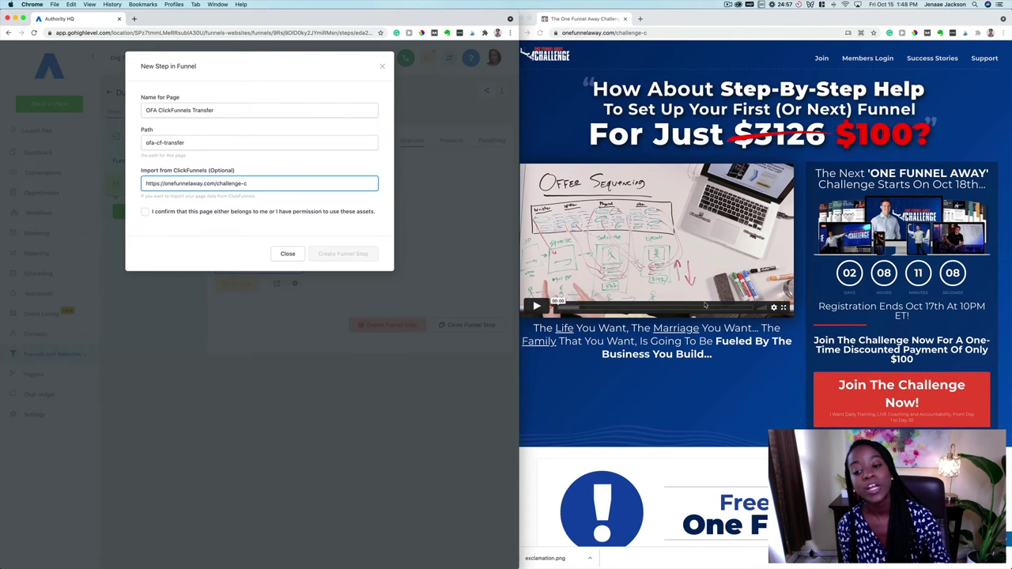
Look over the reference page's opening sections, confirm permission to use its assets and create the funnel step
click(748, 390)
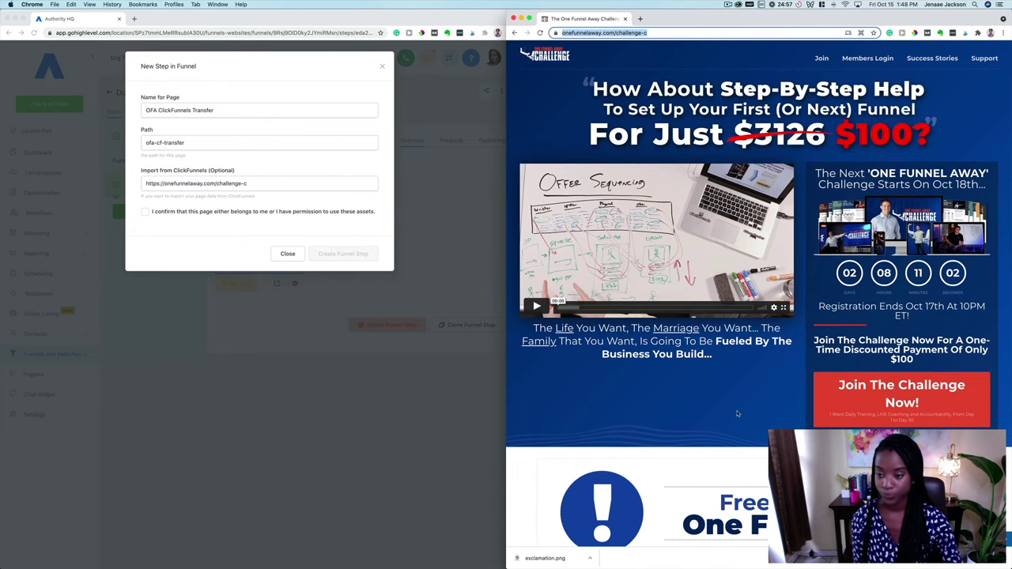
scroll(737, 412, down, 5)
scroll(736, 412, up, 5)
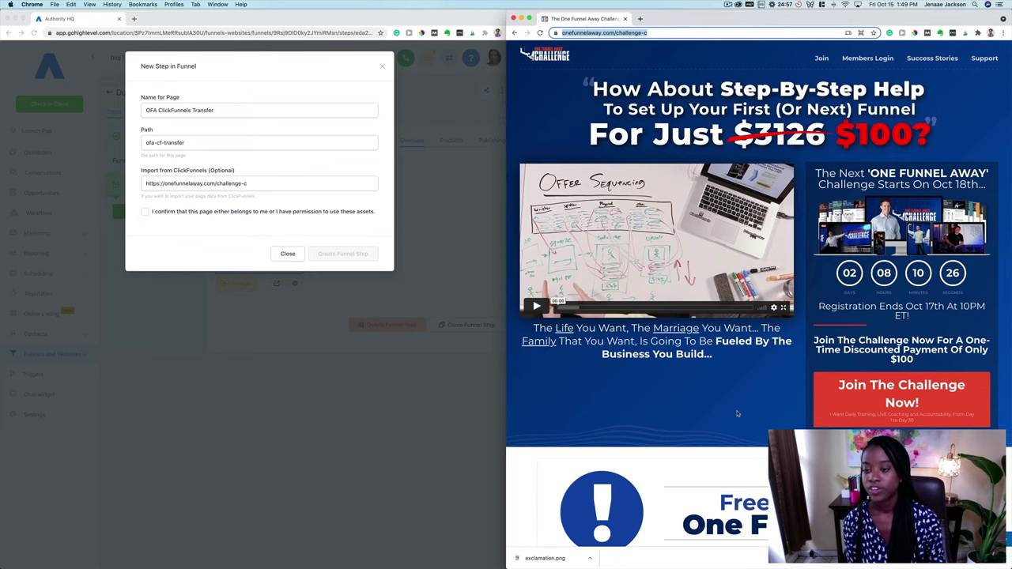
scroll(759, 293, down, 5)
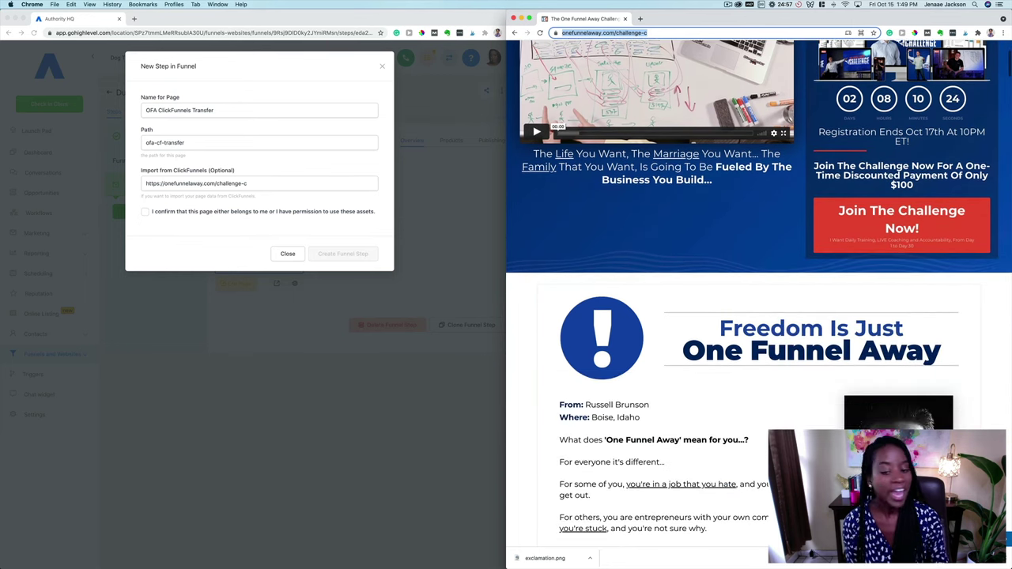
scroll(759, 292, down, 20)
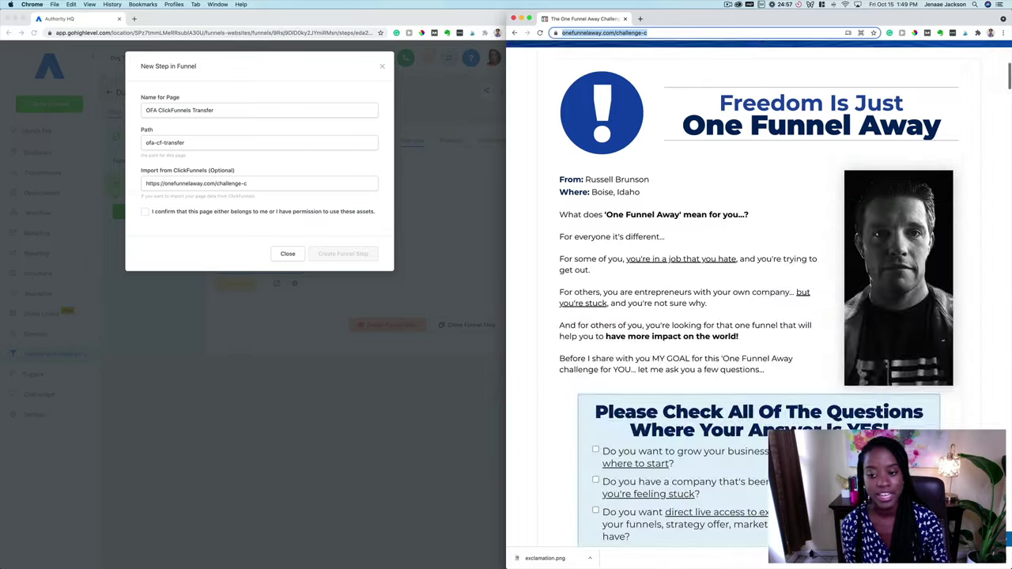
scroll(759, 293, up, 20)
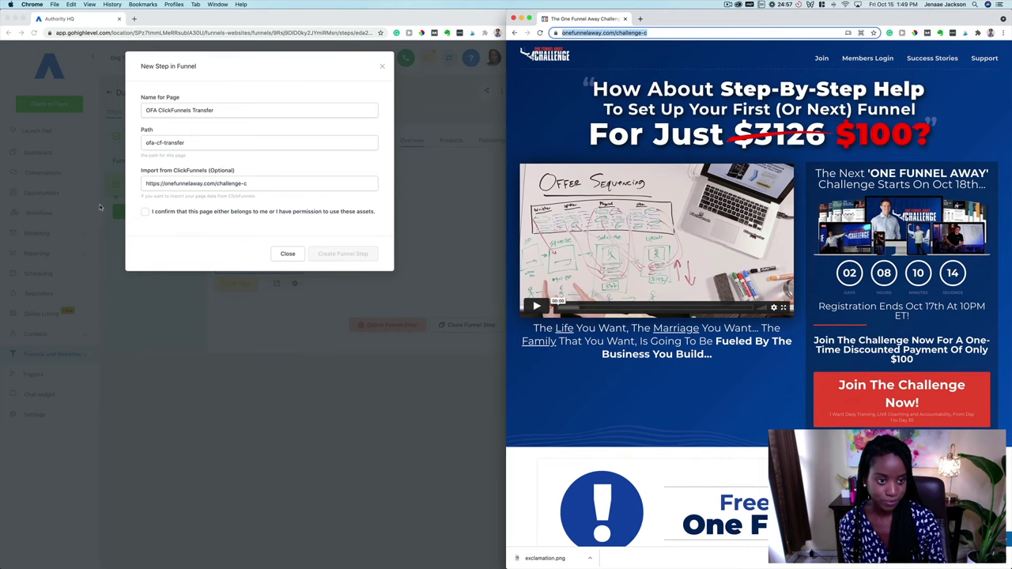
click(145, 212)
click(146, 212)
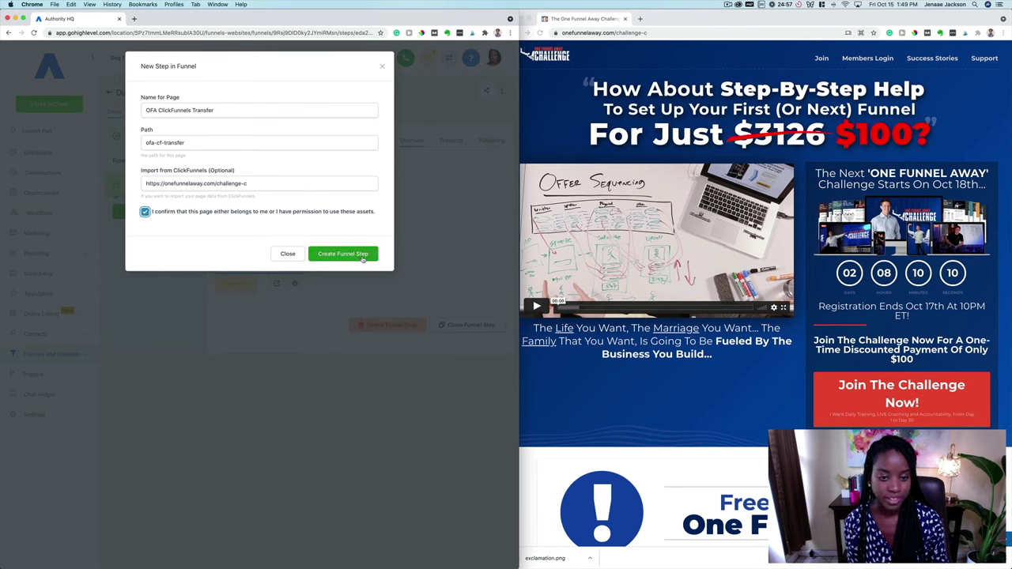
click(363, 257)
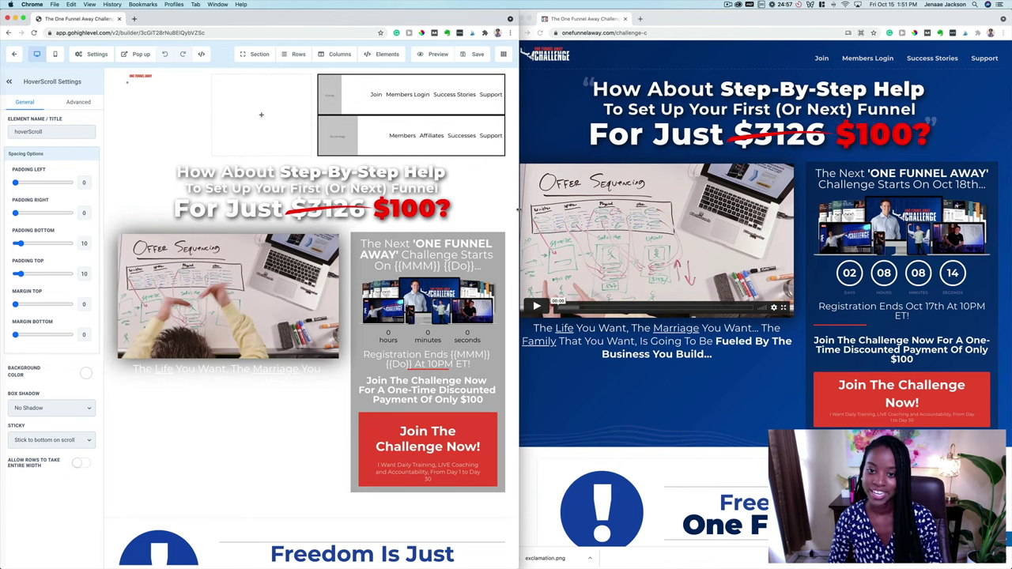
Widen the builder window and review the imported page down to the "All You Pay Is $100!" section, returning to its beginning
drag(519, 211, 697, 237)
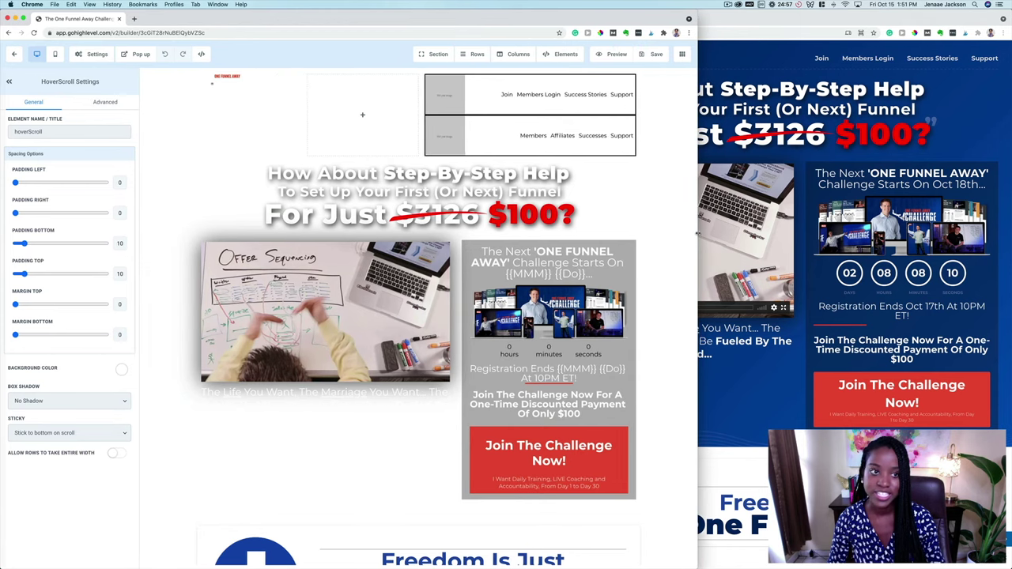
scroll(594, 413, down, 10)
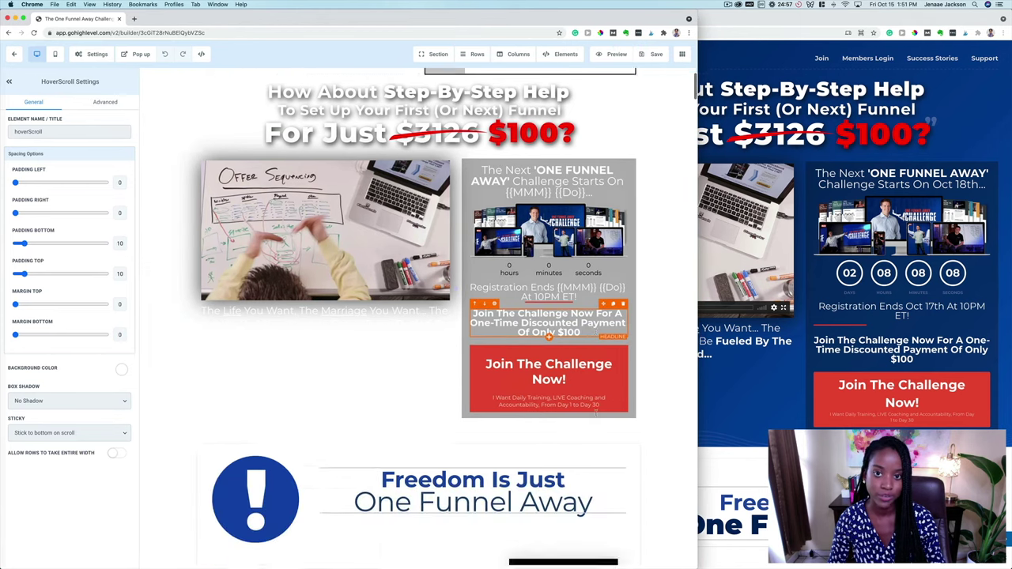
scroll(596, 412, down, 20)
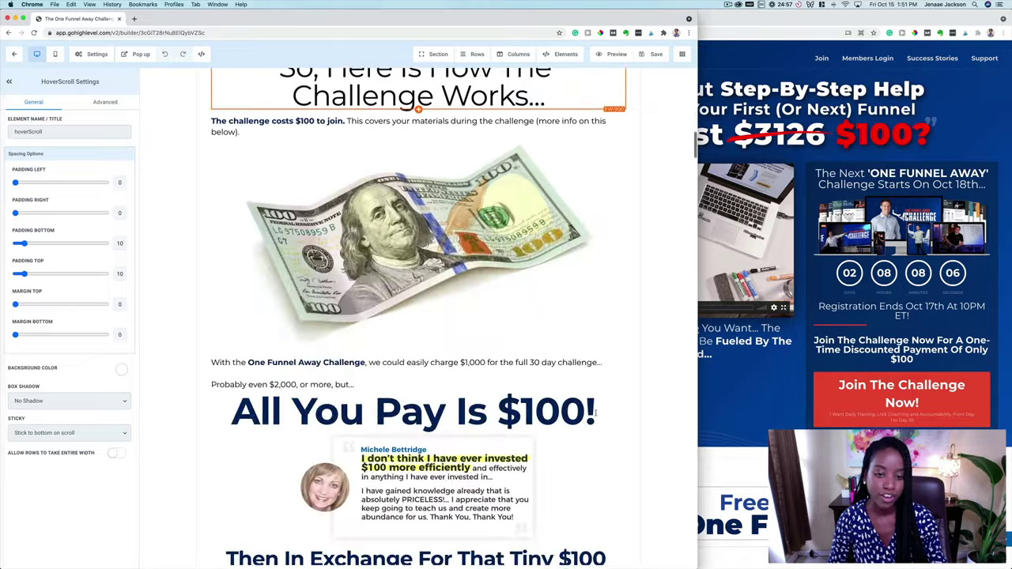
scroll(595, 413, down, 3)
scroll(596, 416, up, 20)
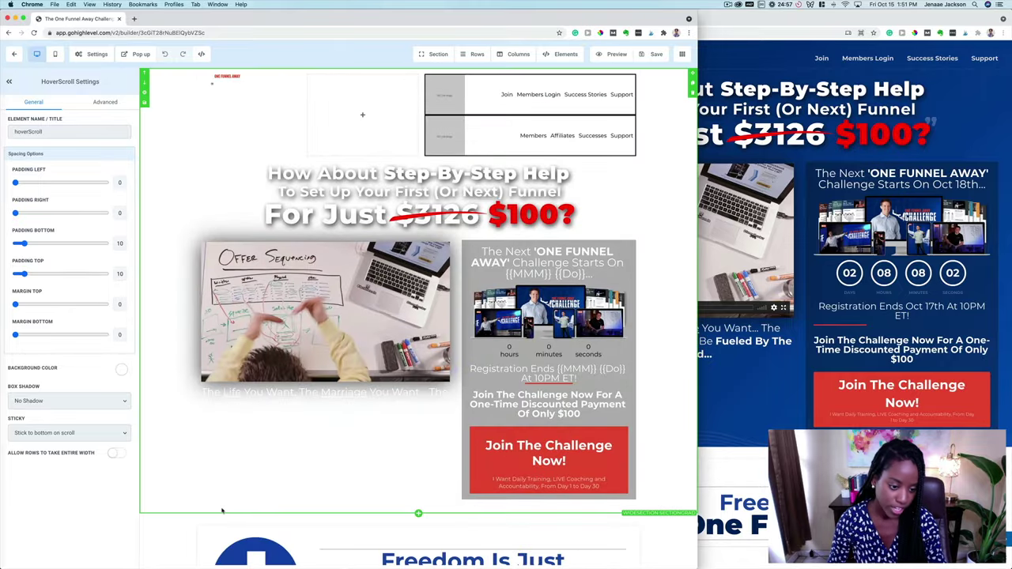
Set the background color of the imported page's first section, WideSection Sectiongrad, to dark blue
click(221, 510)
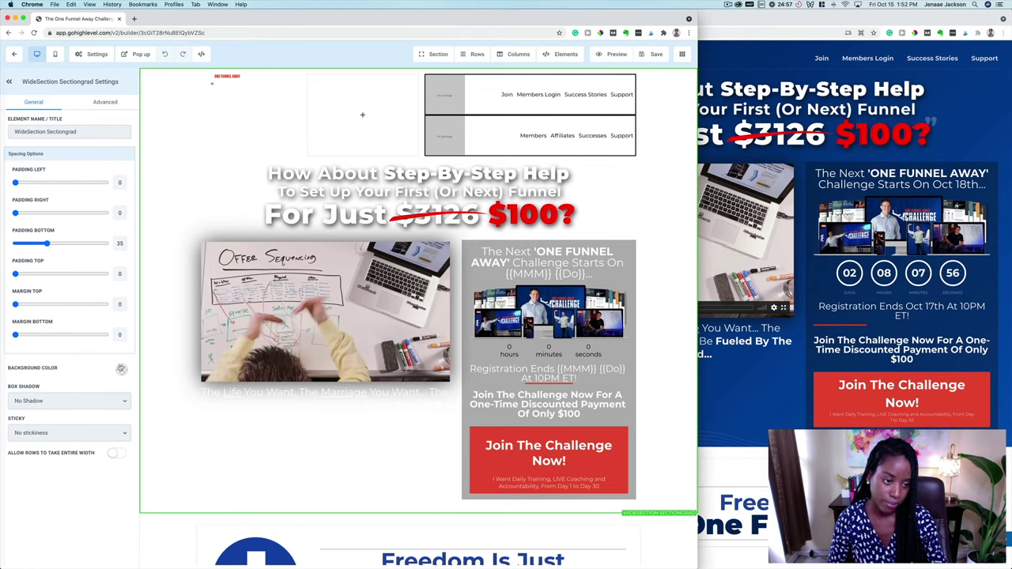
click(121, 369)
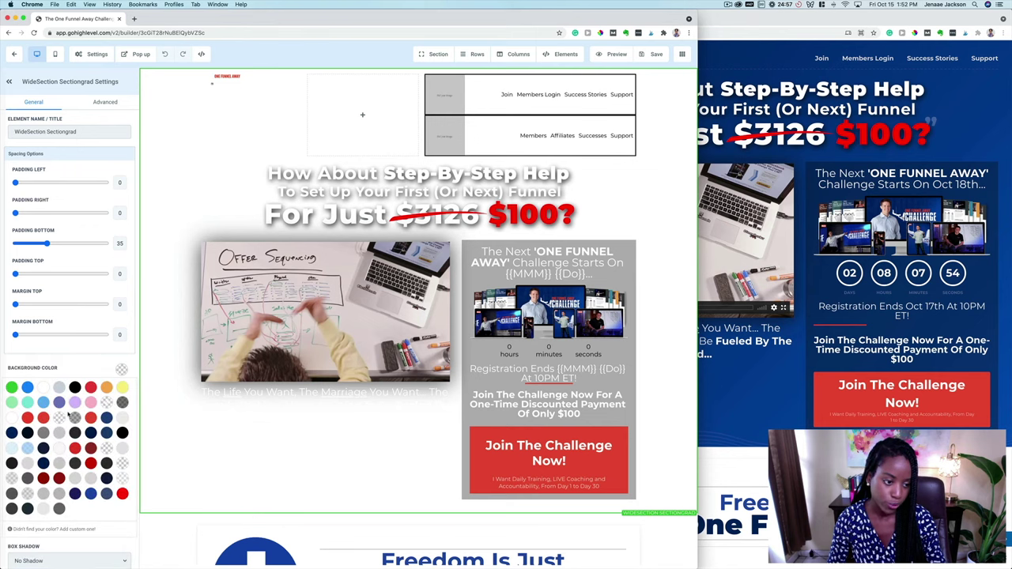
click(89, 494)
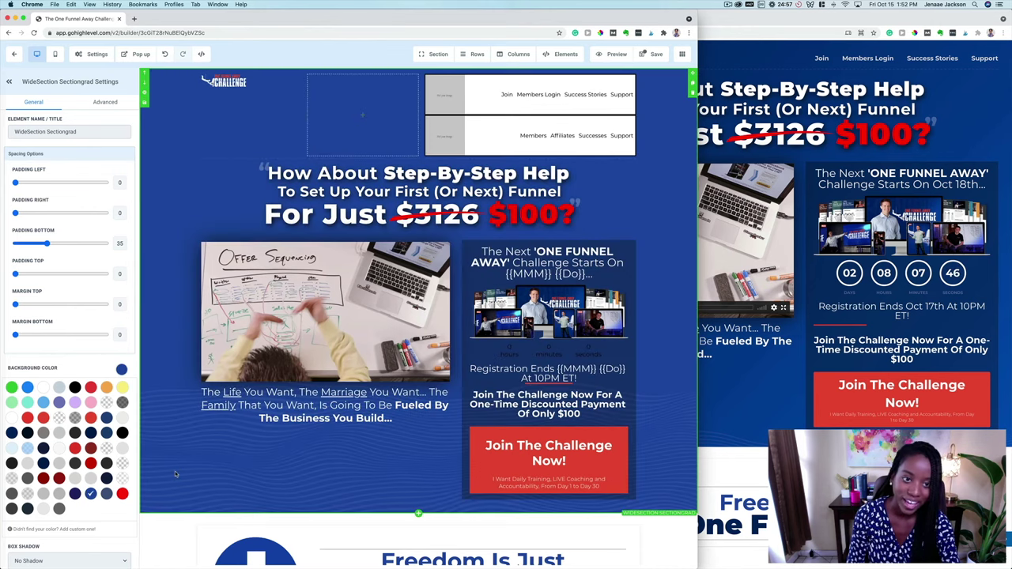
Narrow the builder window until it sits beside the reference page, and compare the imported first section with the original
click(325, 449)
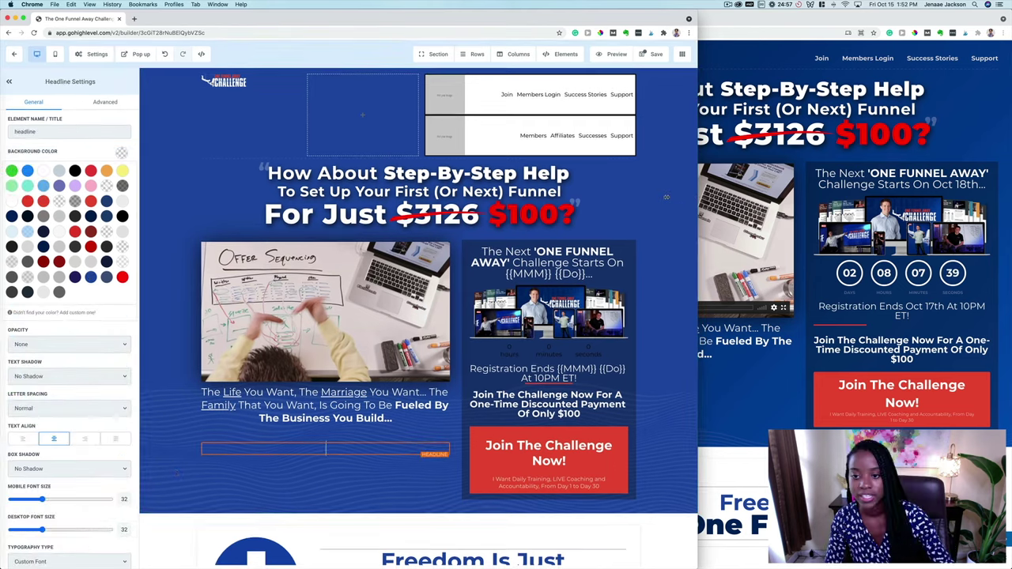
drag(623, 196, 506, 174)
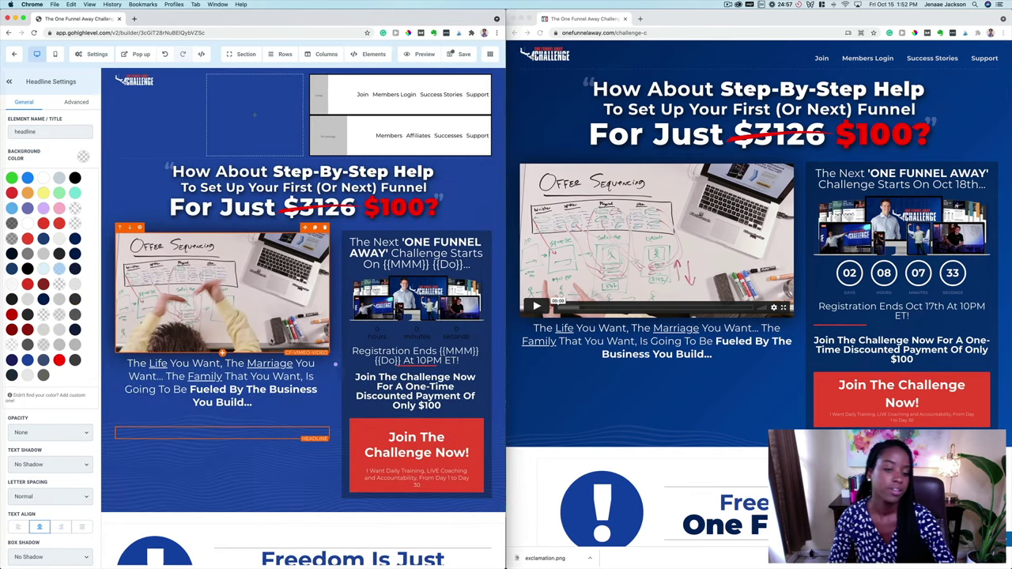
scroll(270, 346, down, 3)
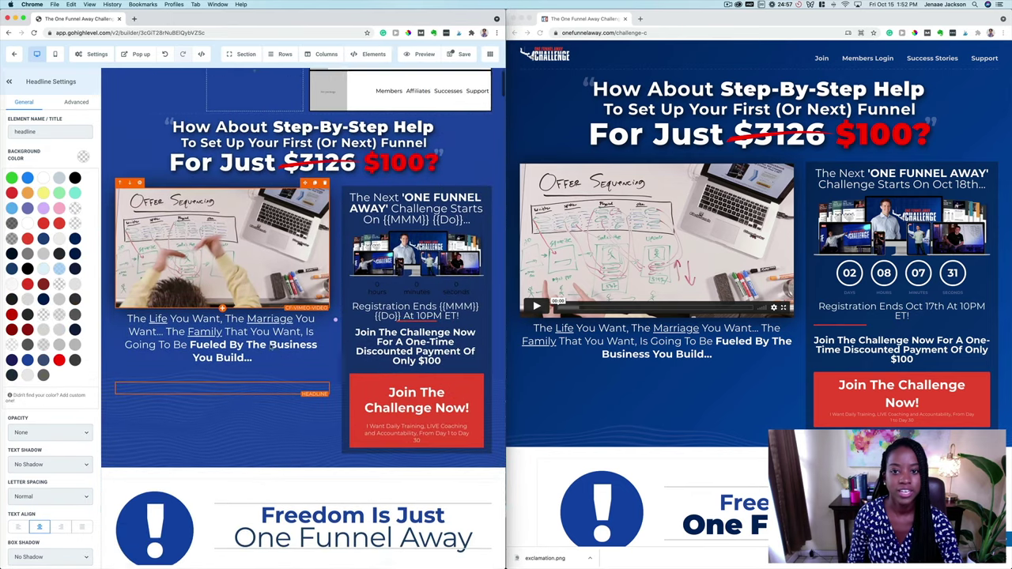
Compare the imported opening, "Freedom Is Just One Funnel Away" and question list sections with the original, trying out the reference page's first checkbox
scroll(269, 347, down, 1)
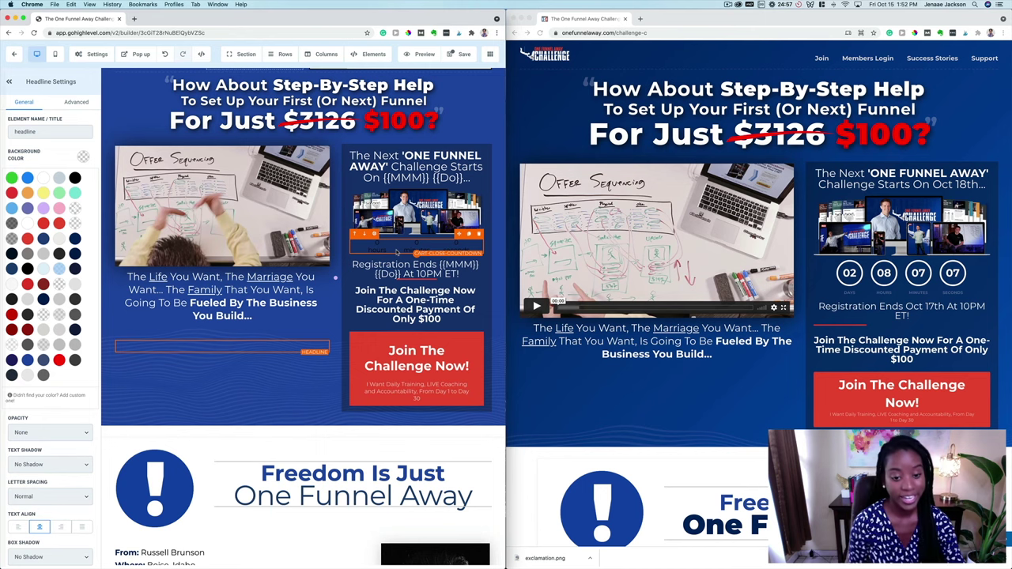
scroll(334, 367, down, 8)
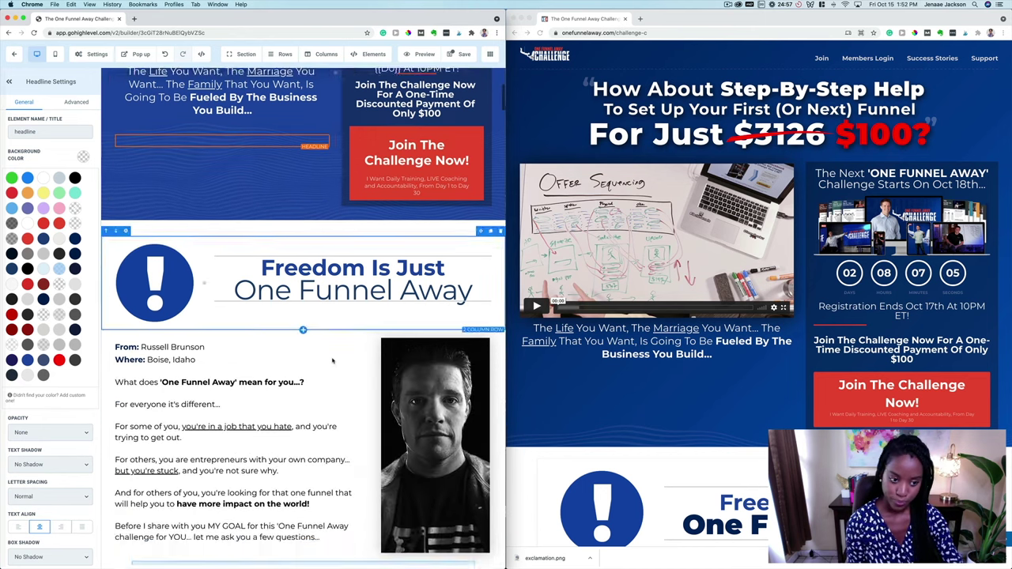
scroll(840, 331, down, 8)
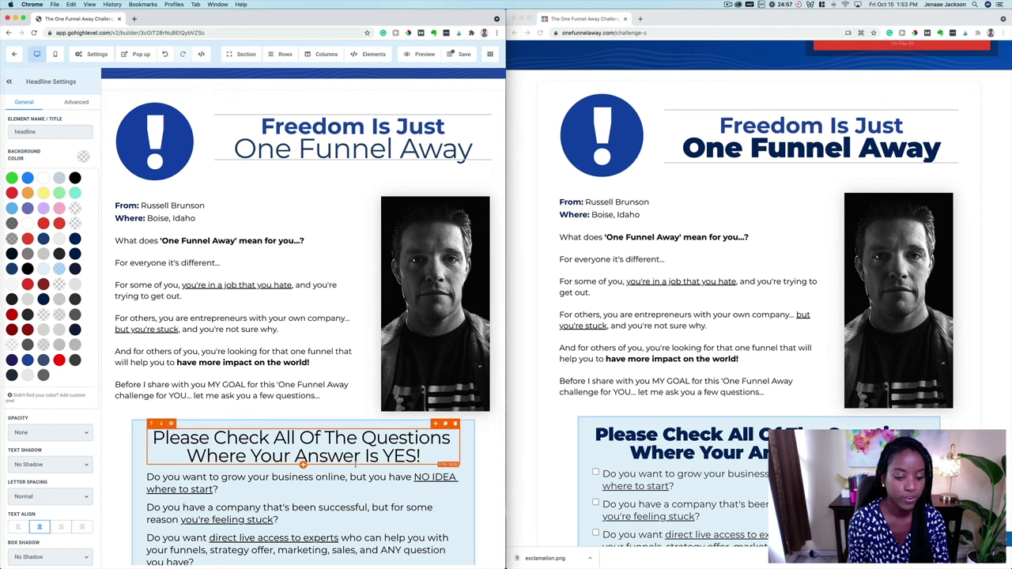
scroll(356, 465, down, 3)
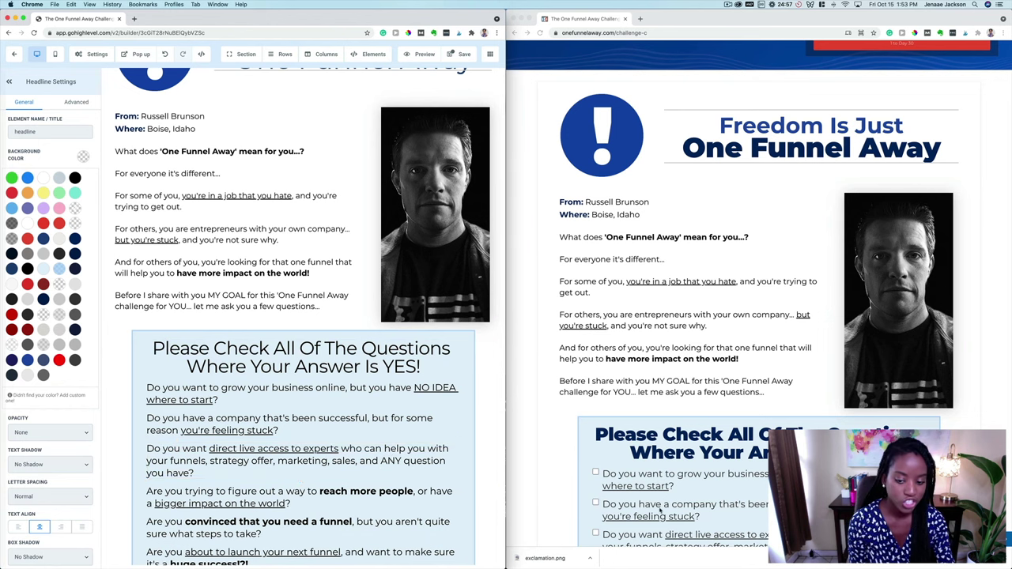
click(587, 484)
click(596, 473)
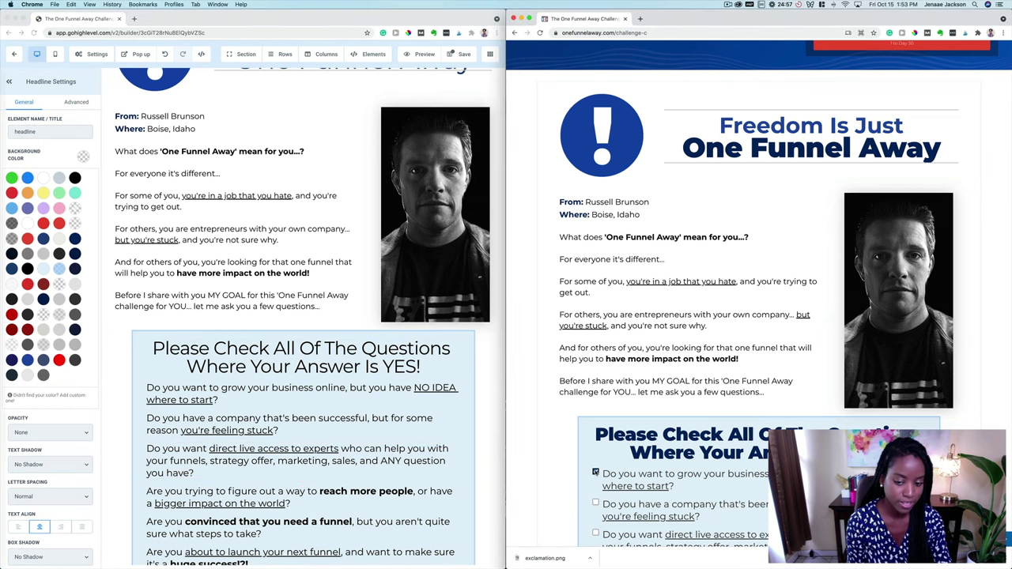
scroll(595, 473, down, 5)
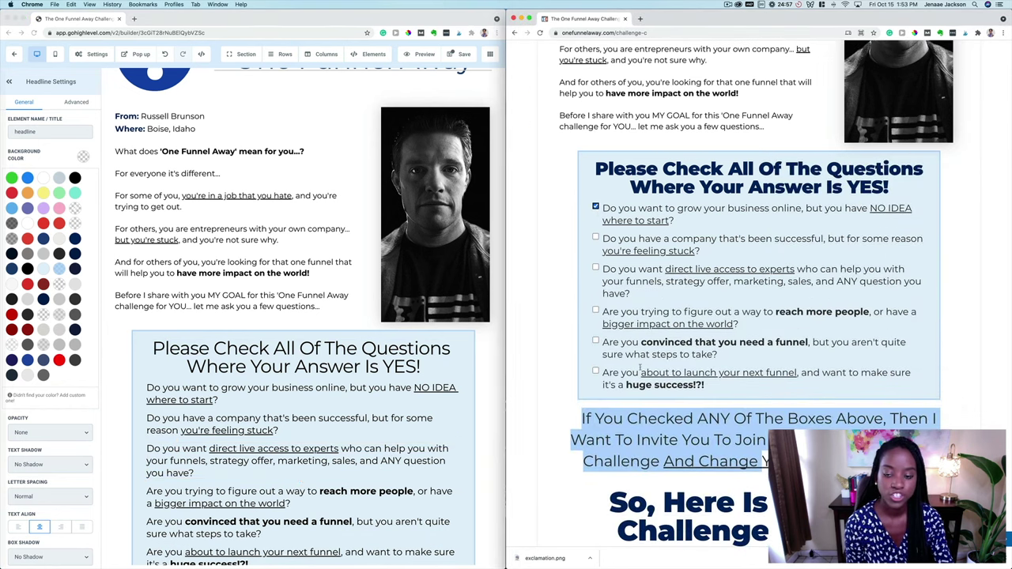
scroll(637, 371, up, 1)
click(596, 259)
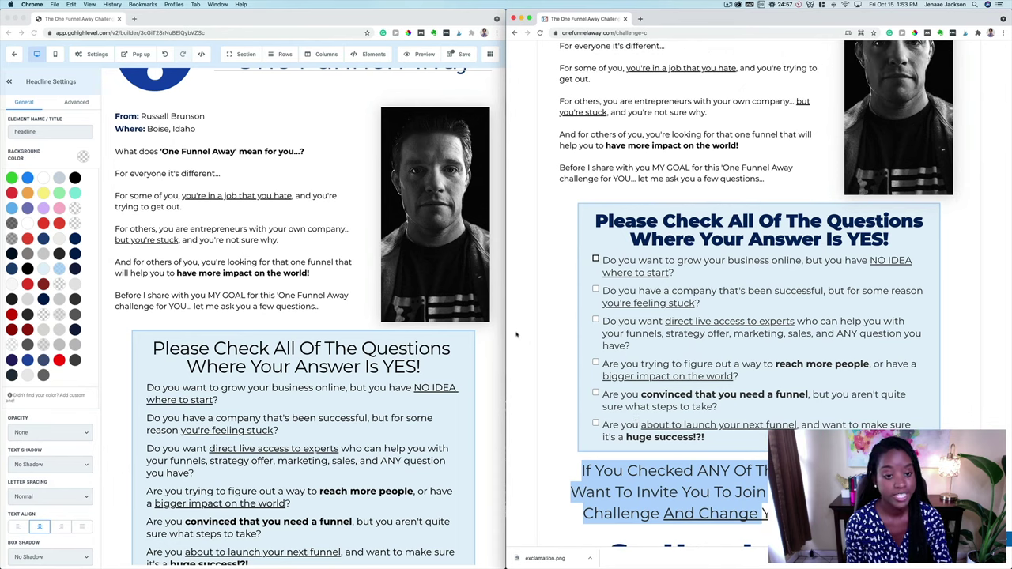
Compare the imported "So, Here Is How The Challenge Works..." and "All You Pay Is $100!" sections with the original, checking the dollar bill image's settings
scroll(300, 339, down, 5)
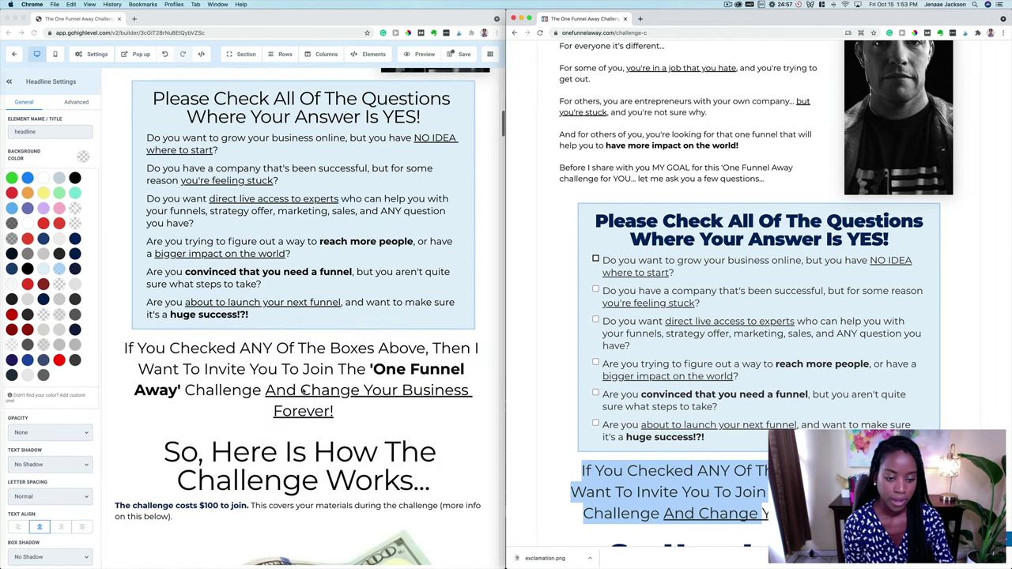
scroll(303, 390, down, 3)
scroll(760, 317, down, 8)
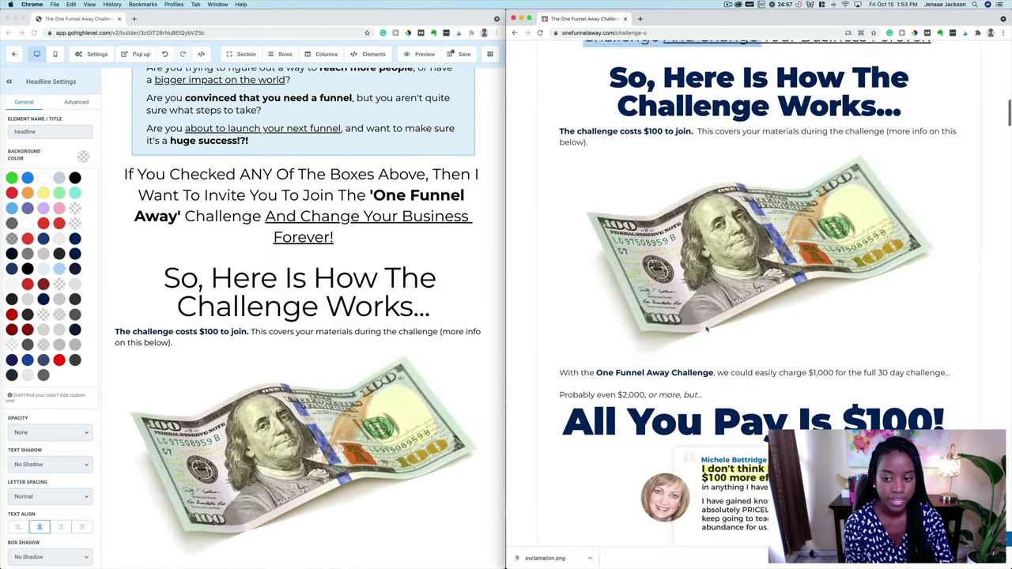
scroll(412, 435, down, 5)
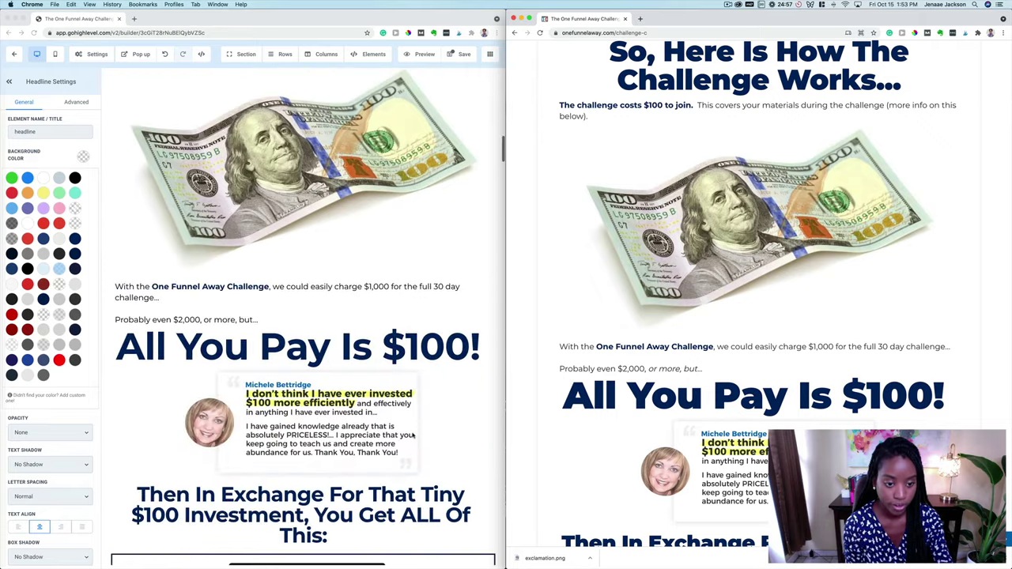
click(270, 185)
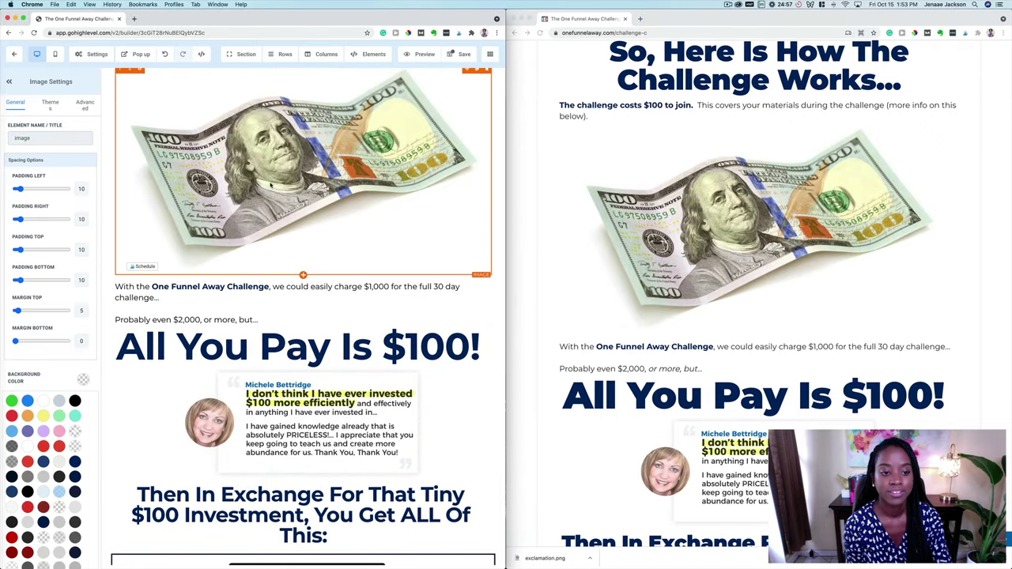
scroll(270, 185, up, 3)
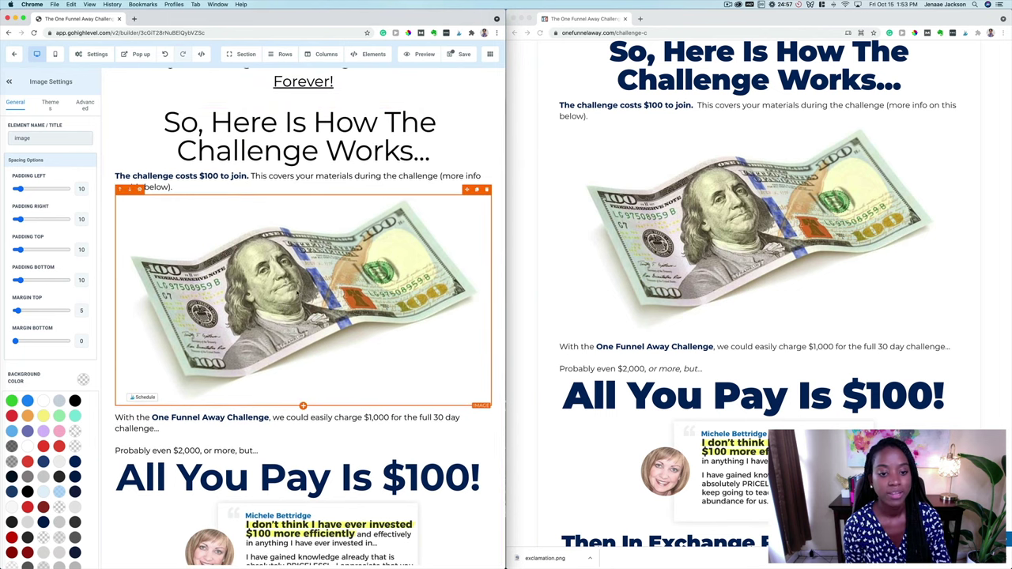
scroll(303, 290, down, 5)
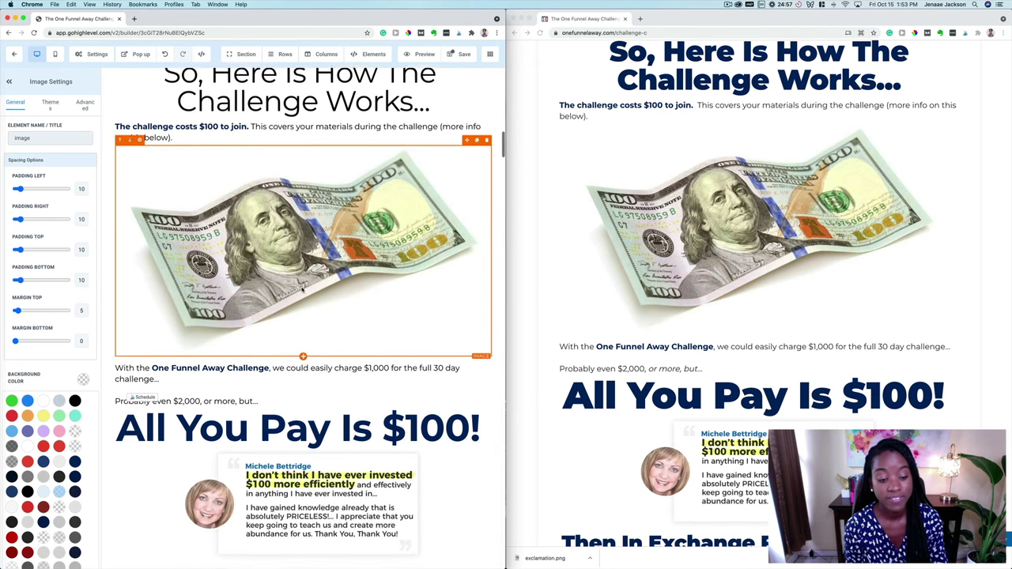
scroll(302, 290, down, 1)
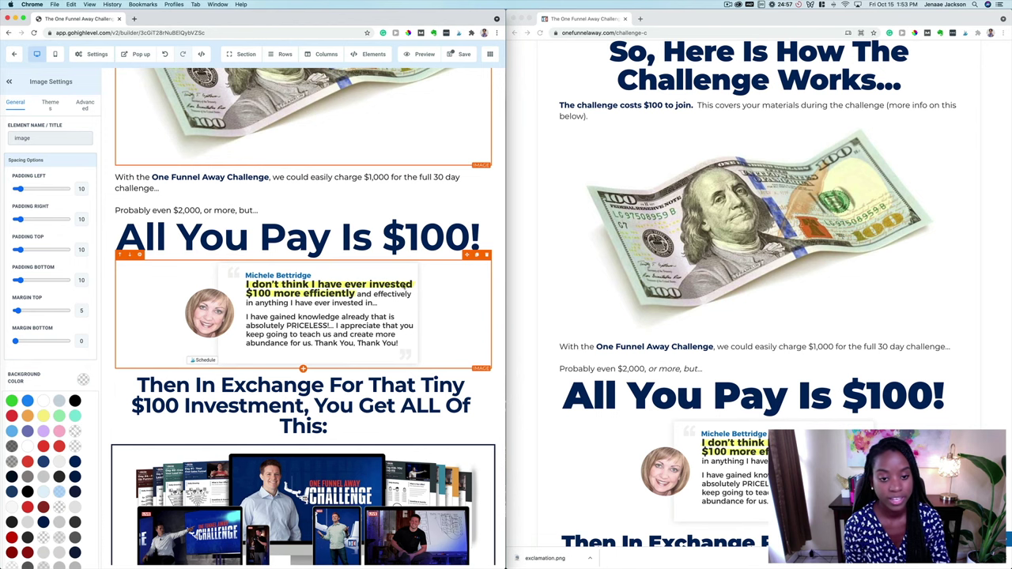
scroll(595, 384, down, 2)
scroll(595, 383, down, 3)
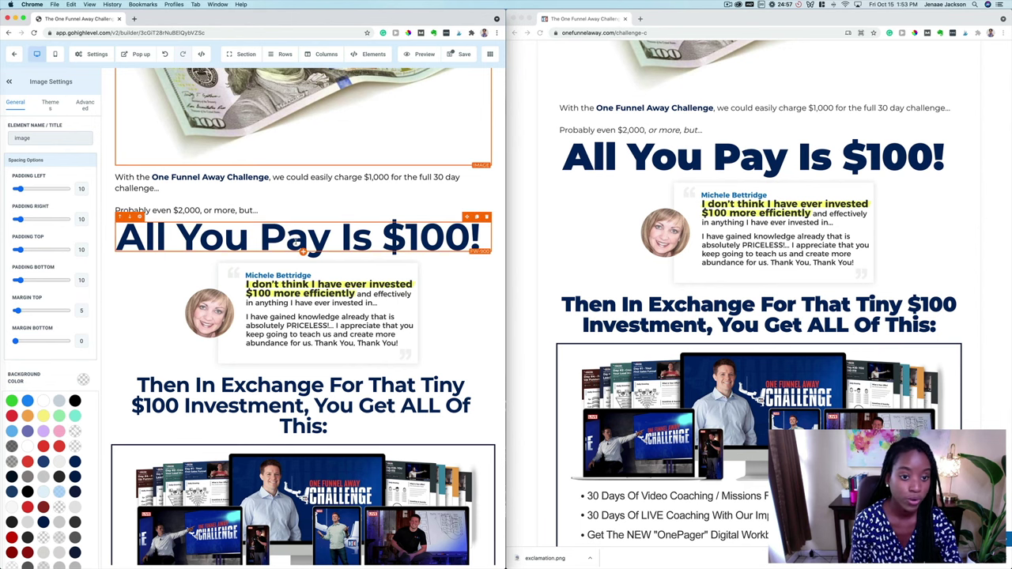
Replace the "All You Pay Is $100!" headline text with "Get this for just $29"
double_click(294, 237)
triple_click(295, 241)
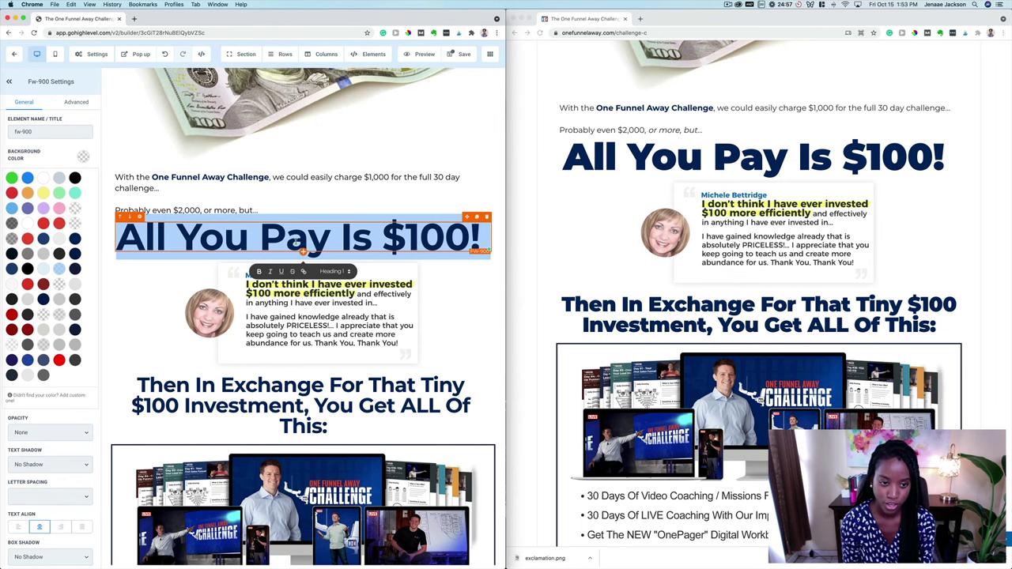
text(Get)
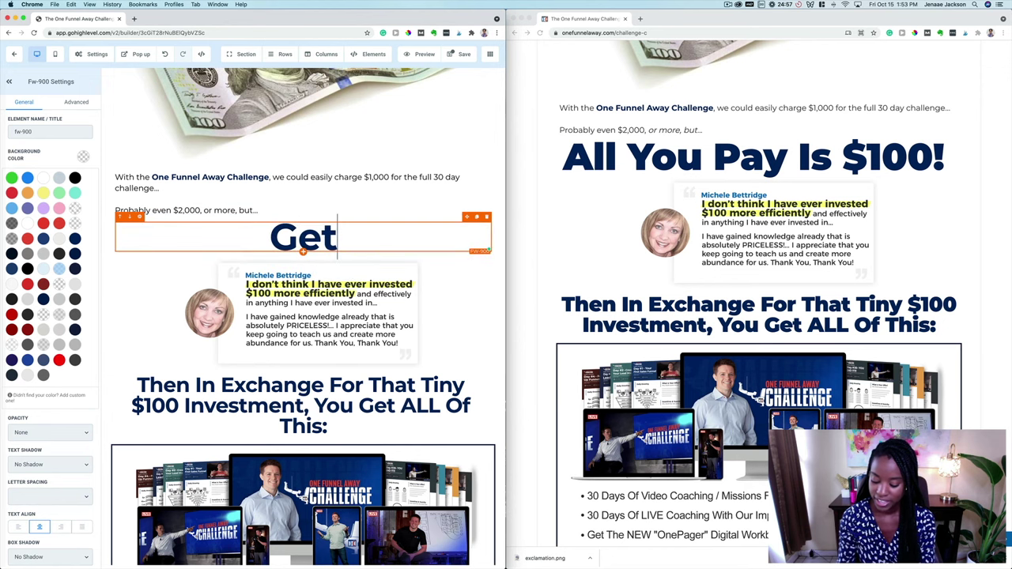
text( this f)
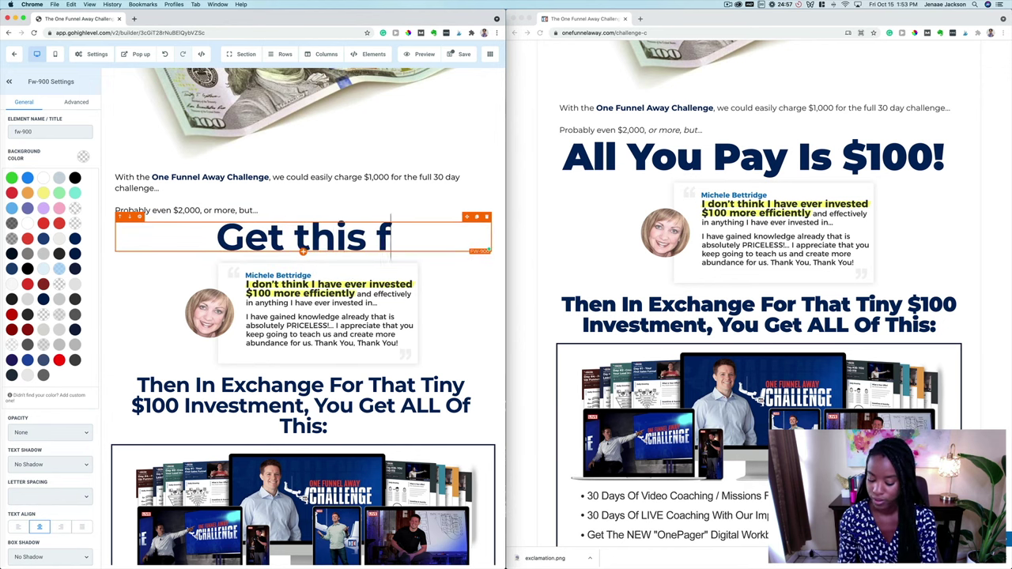
text(or just $29)
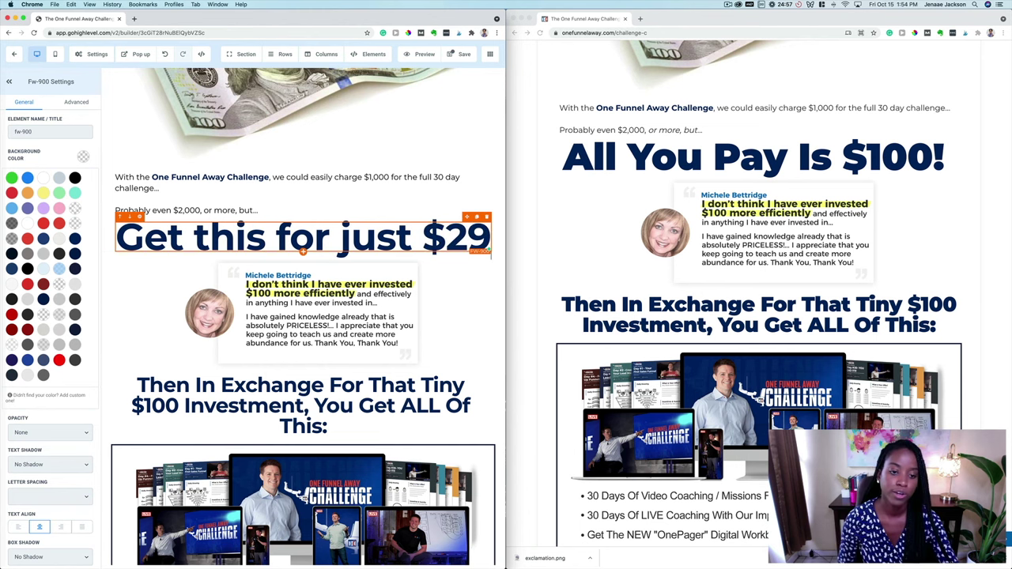
click(246, 334)
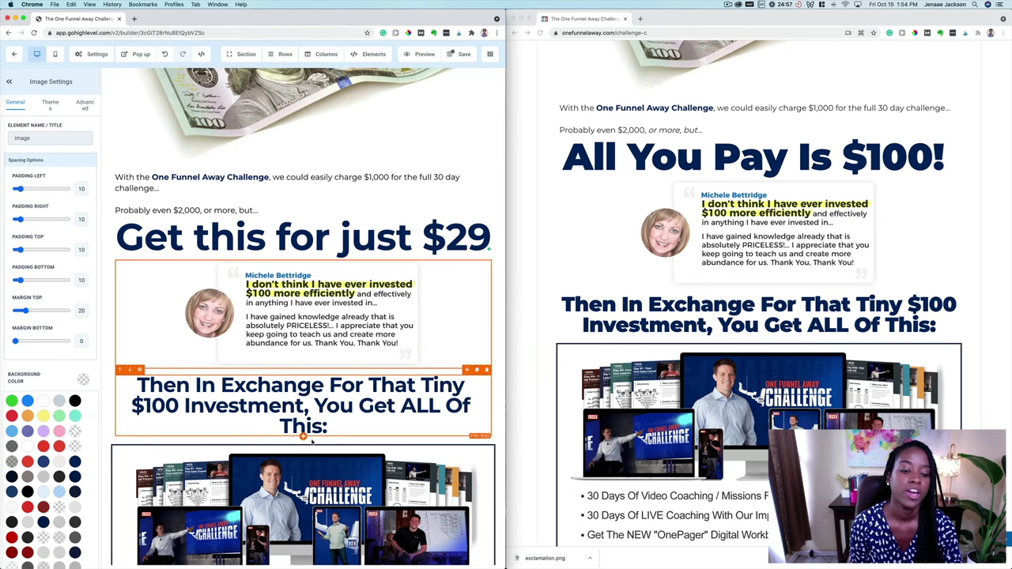
Review the rest of the imported page from the value list through the bonuses and testimonials, returning both pages to their beginning
scroll(259, 319, down, 3)
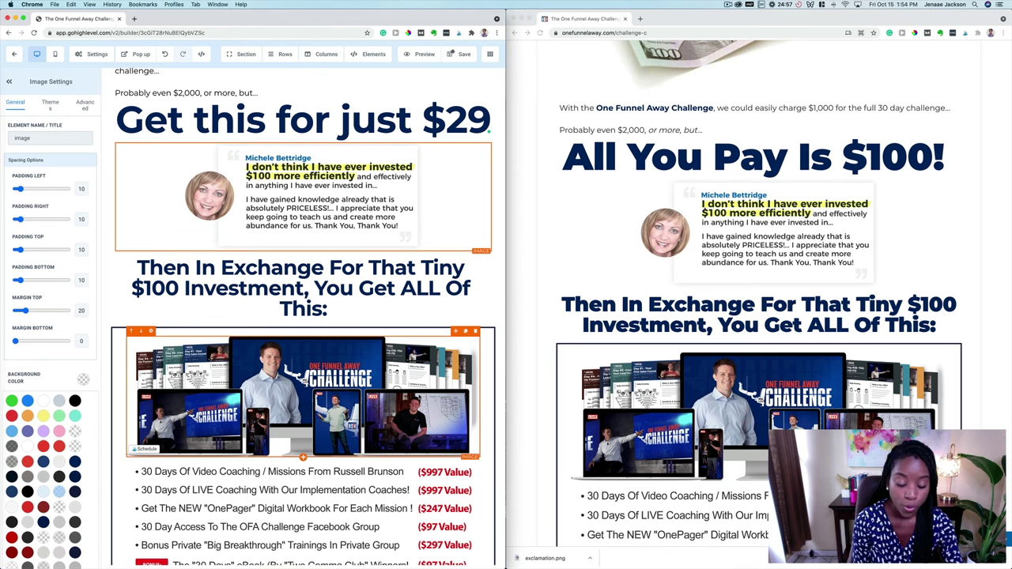
scroll(382, 333, down, 5)
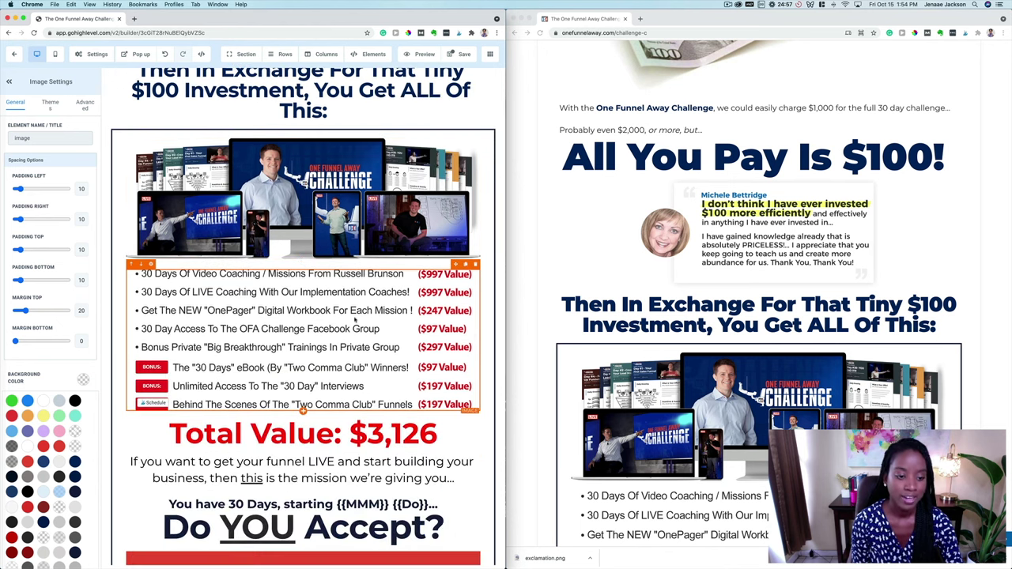
scroll(315, 255, down, 9)
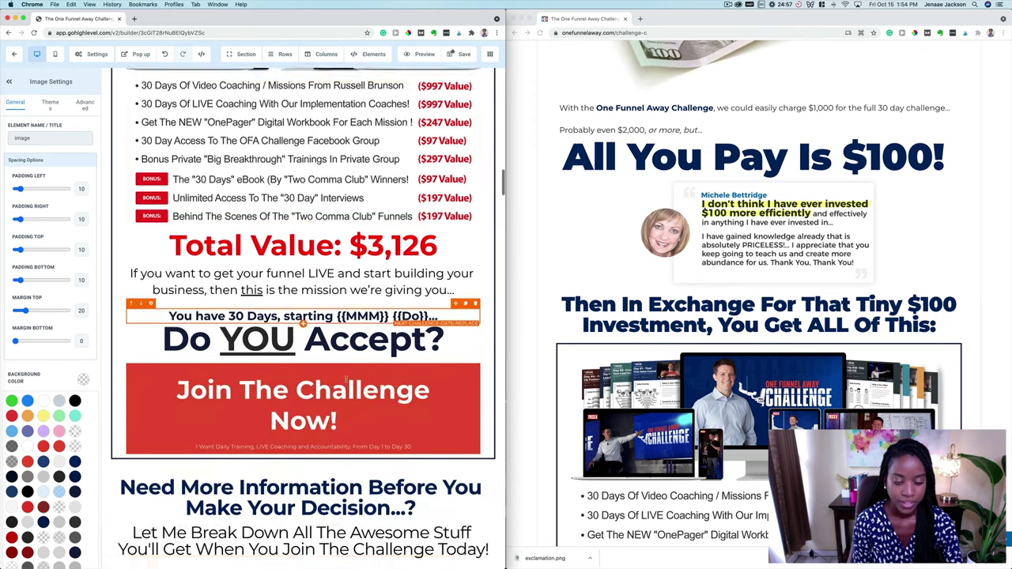
scroll(346, 372, down, 5)
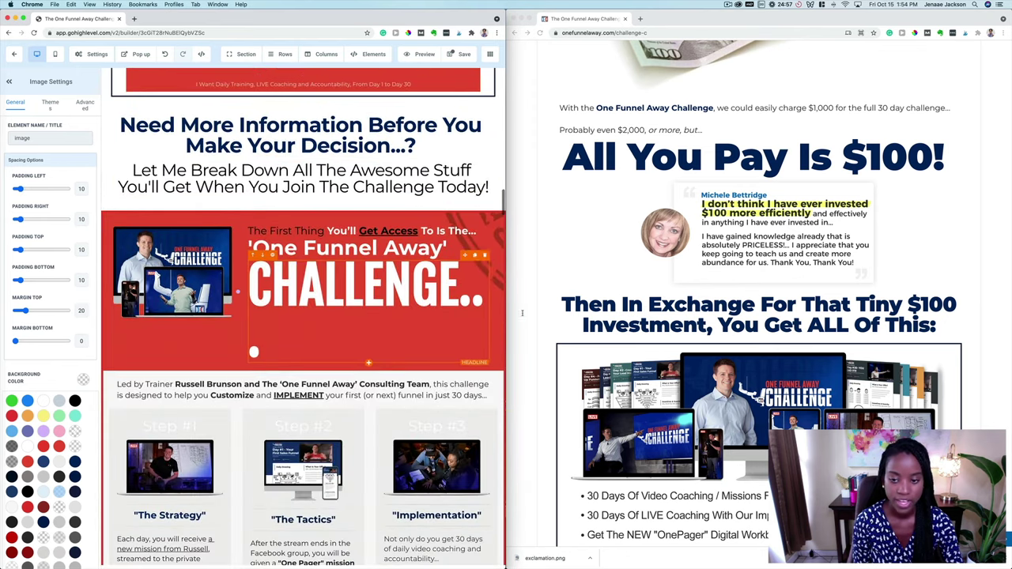
scroll(459, 466, down, 20)
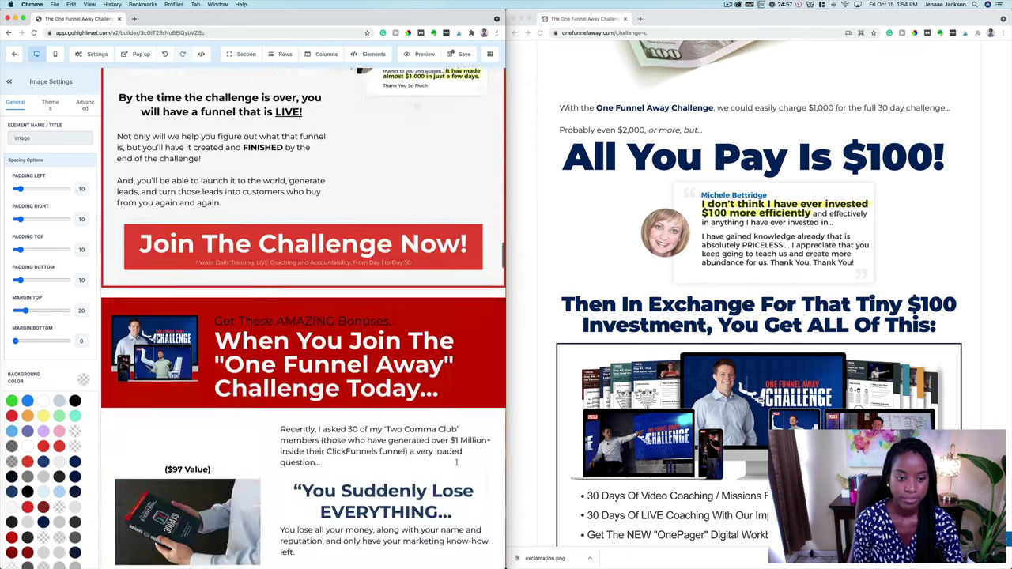
scroll(456, 463, down, 20)
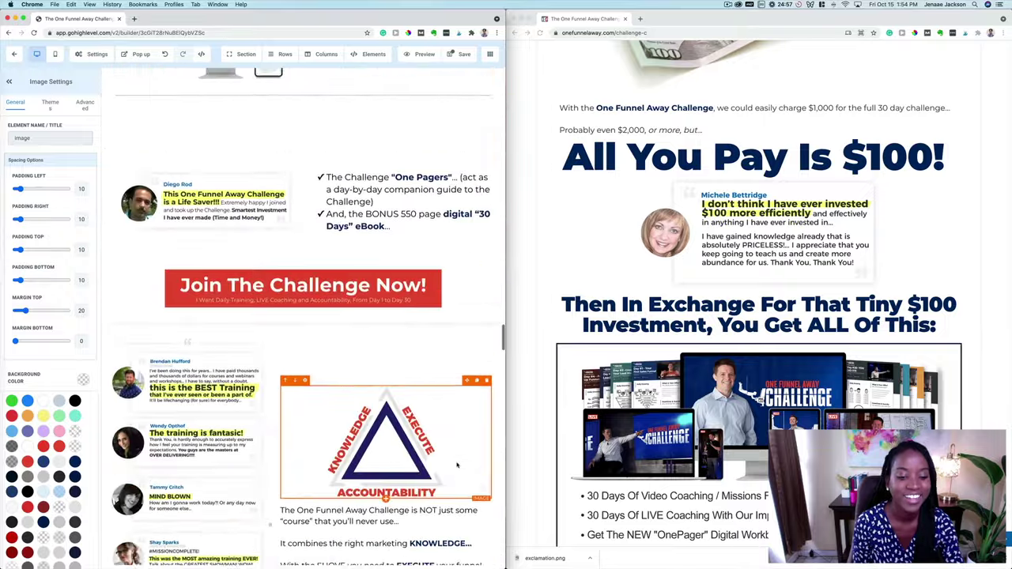
scroll(456, 465, down, 20)
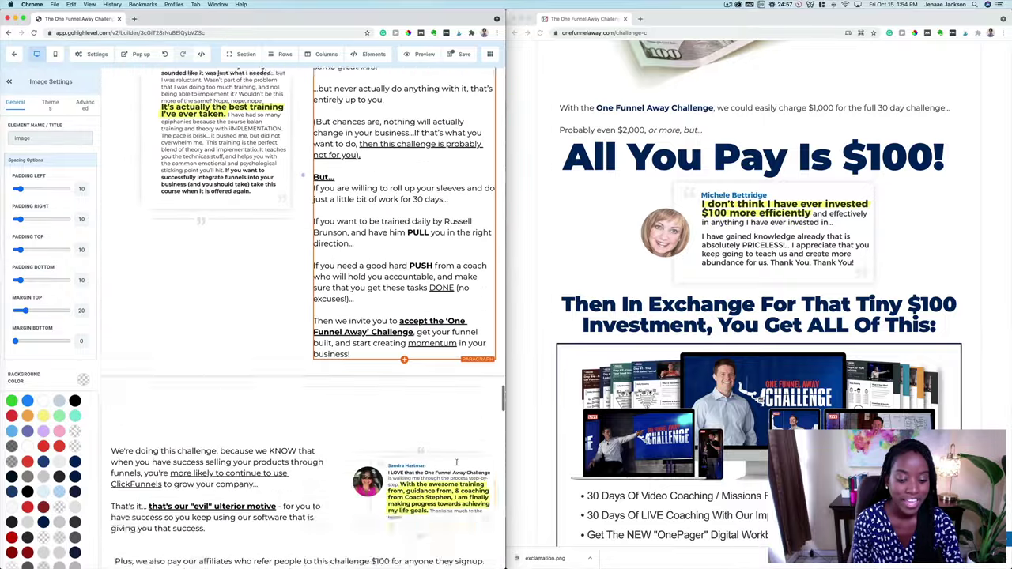
scroll(456, 462, up, 20)
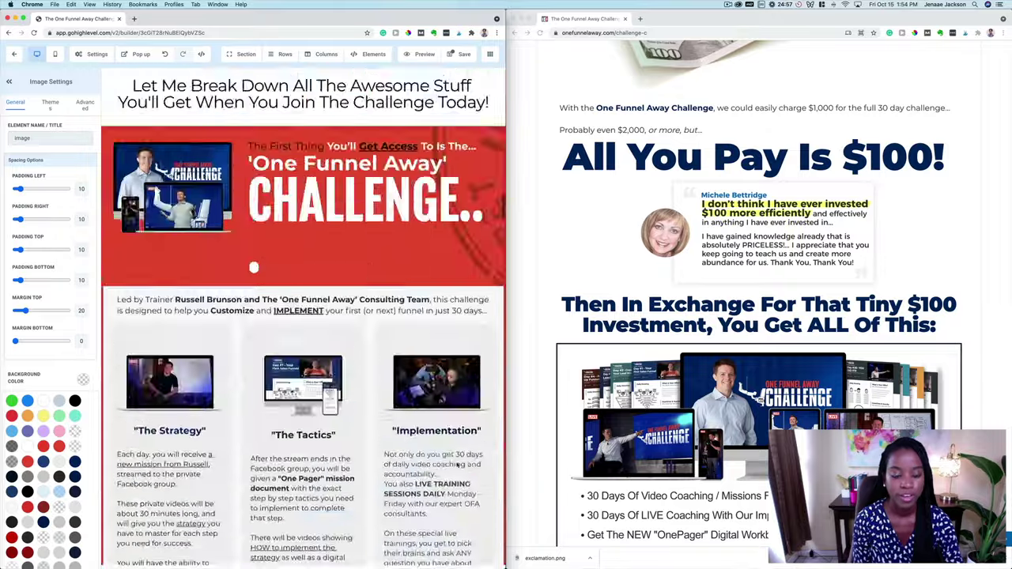
scroll(456, 463, up, 20)
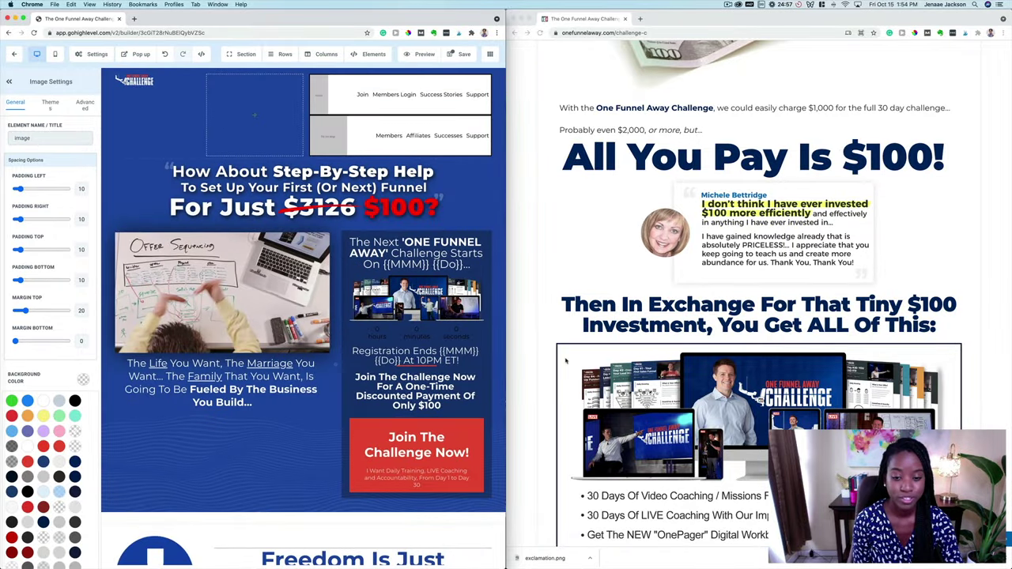
scroll(545, 311, up, 20)
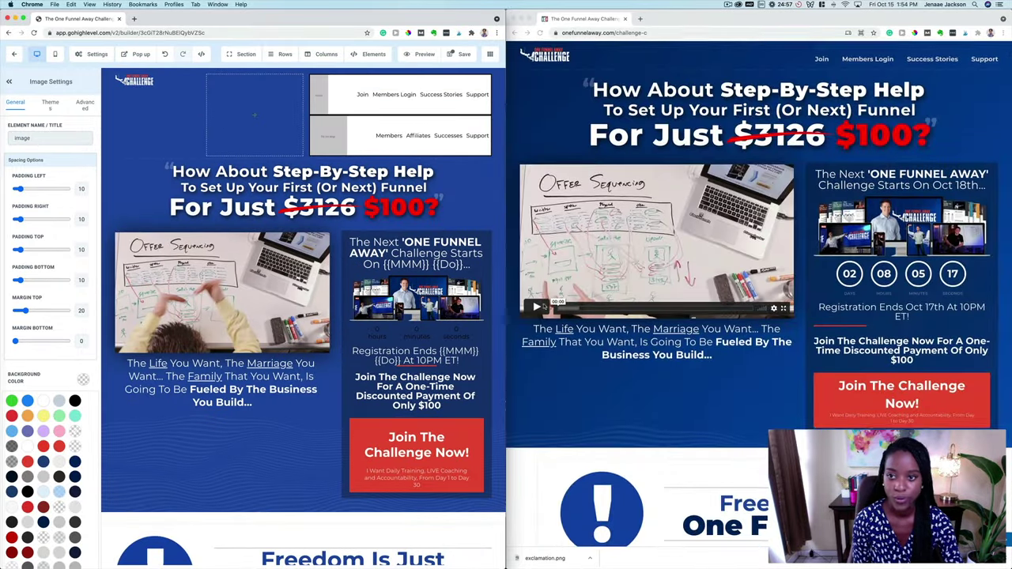
Delete the empty column and the column holding the two navigation menus from the header row, leaving the logo image selected
click(326, 93)
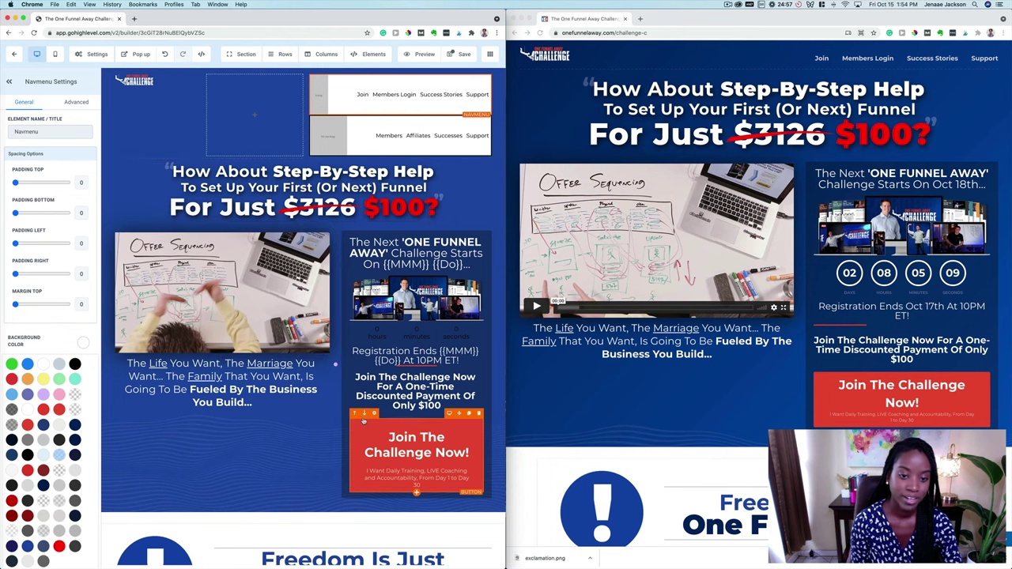
scroll(331, 308, down, 5)
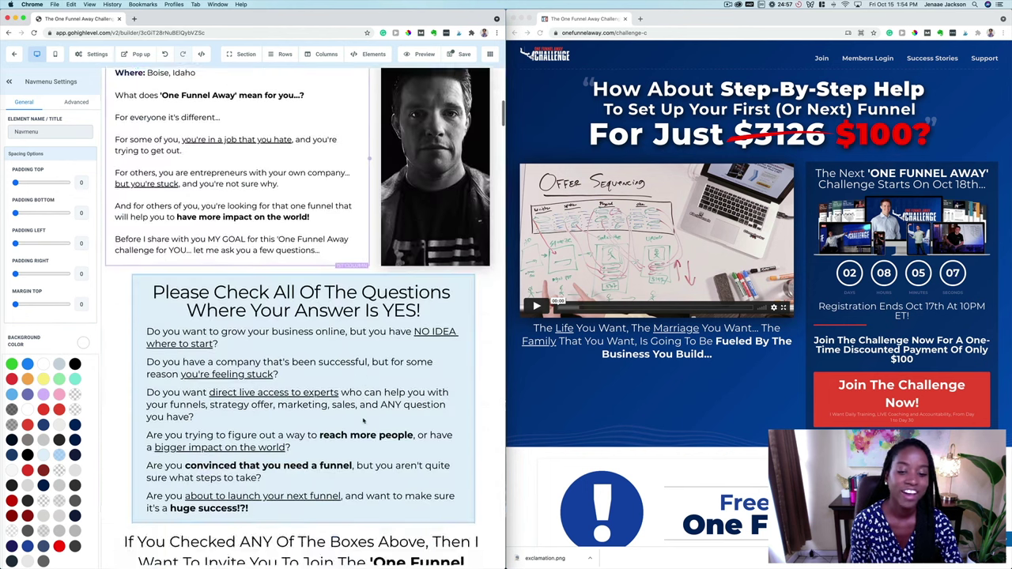
scroll(332, 317, up, 10)
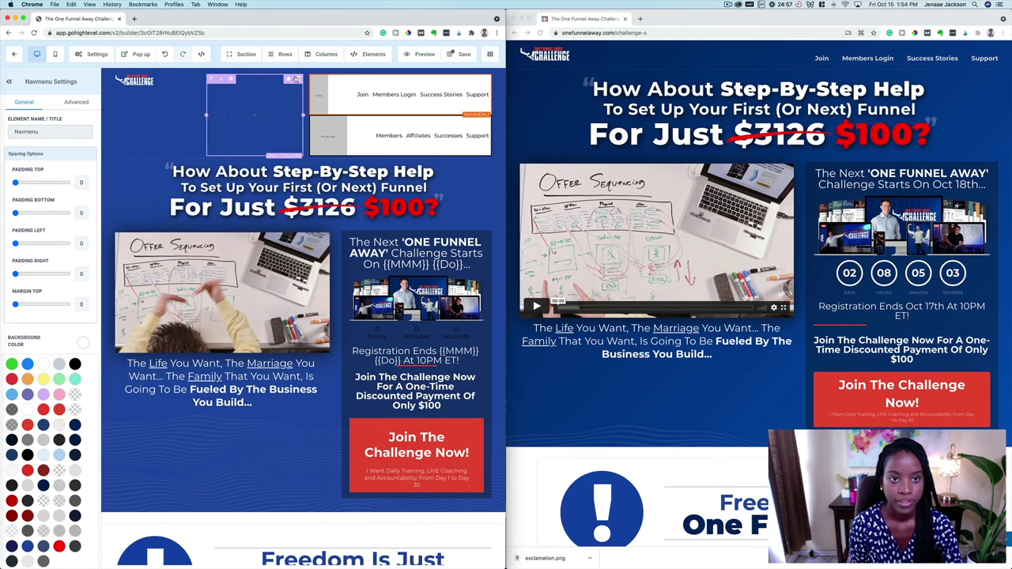
click(295, 78)
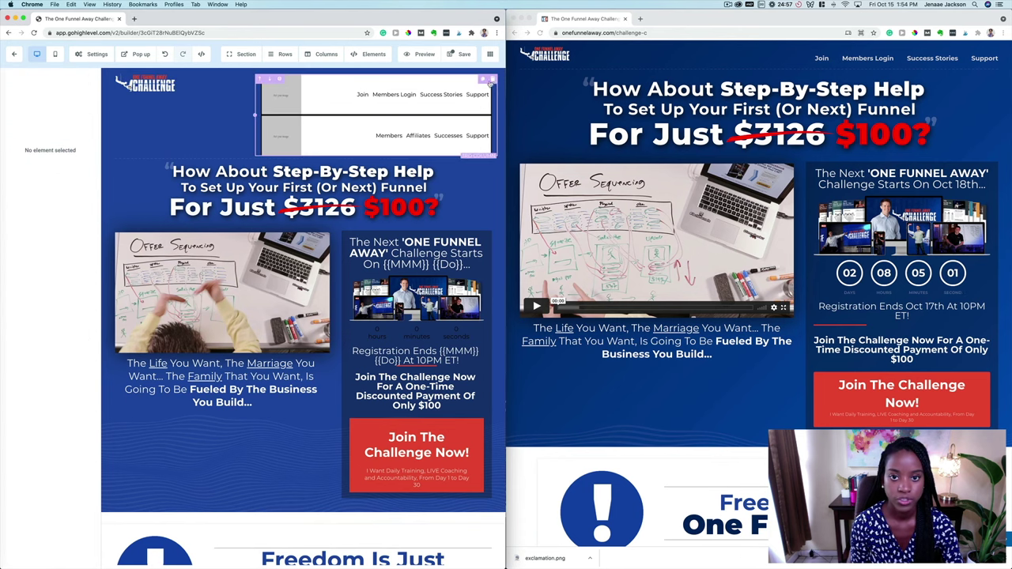
click(493, 79)
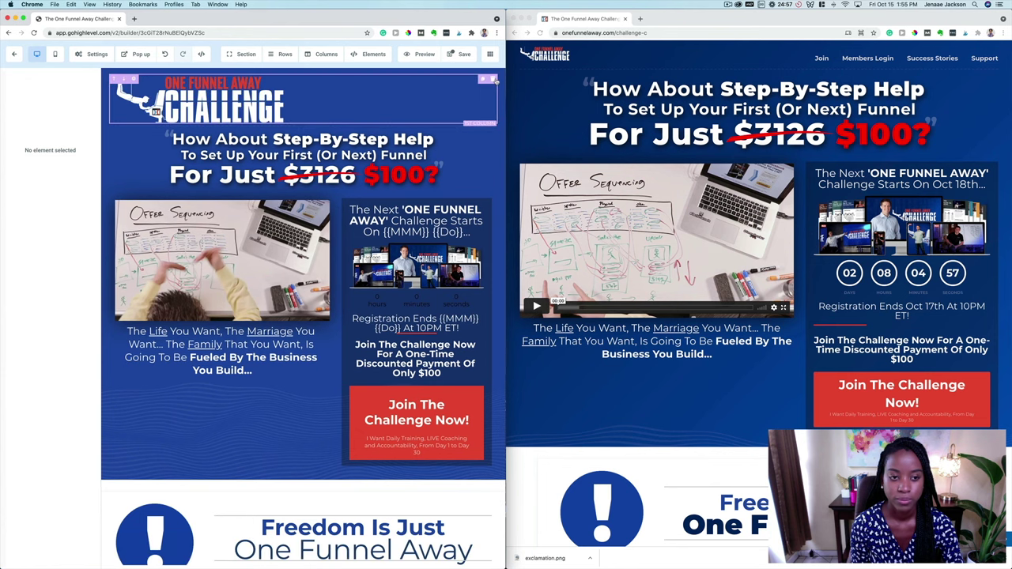
click(484, 88)
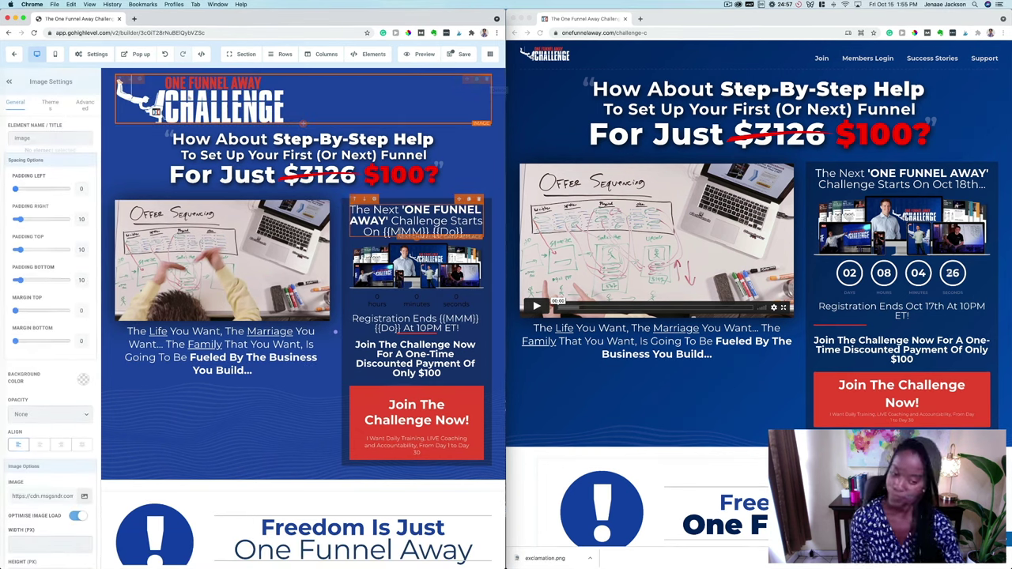